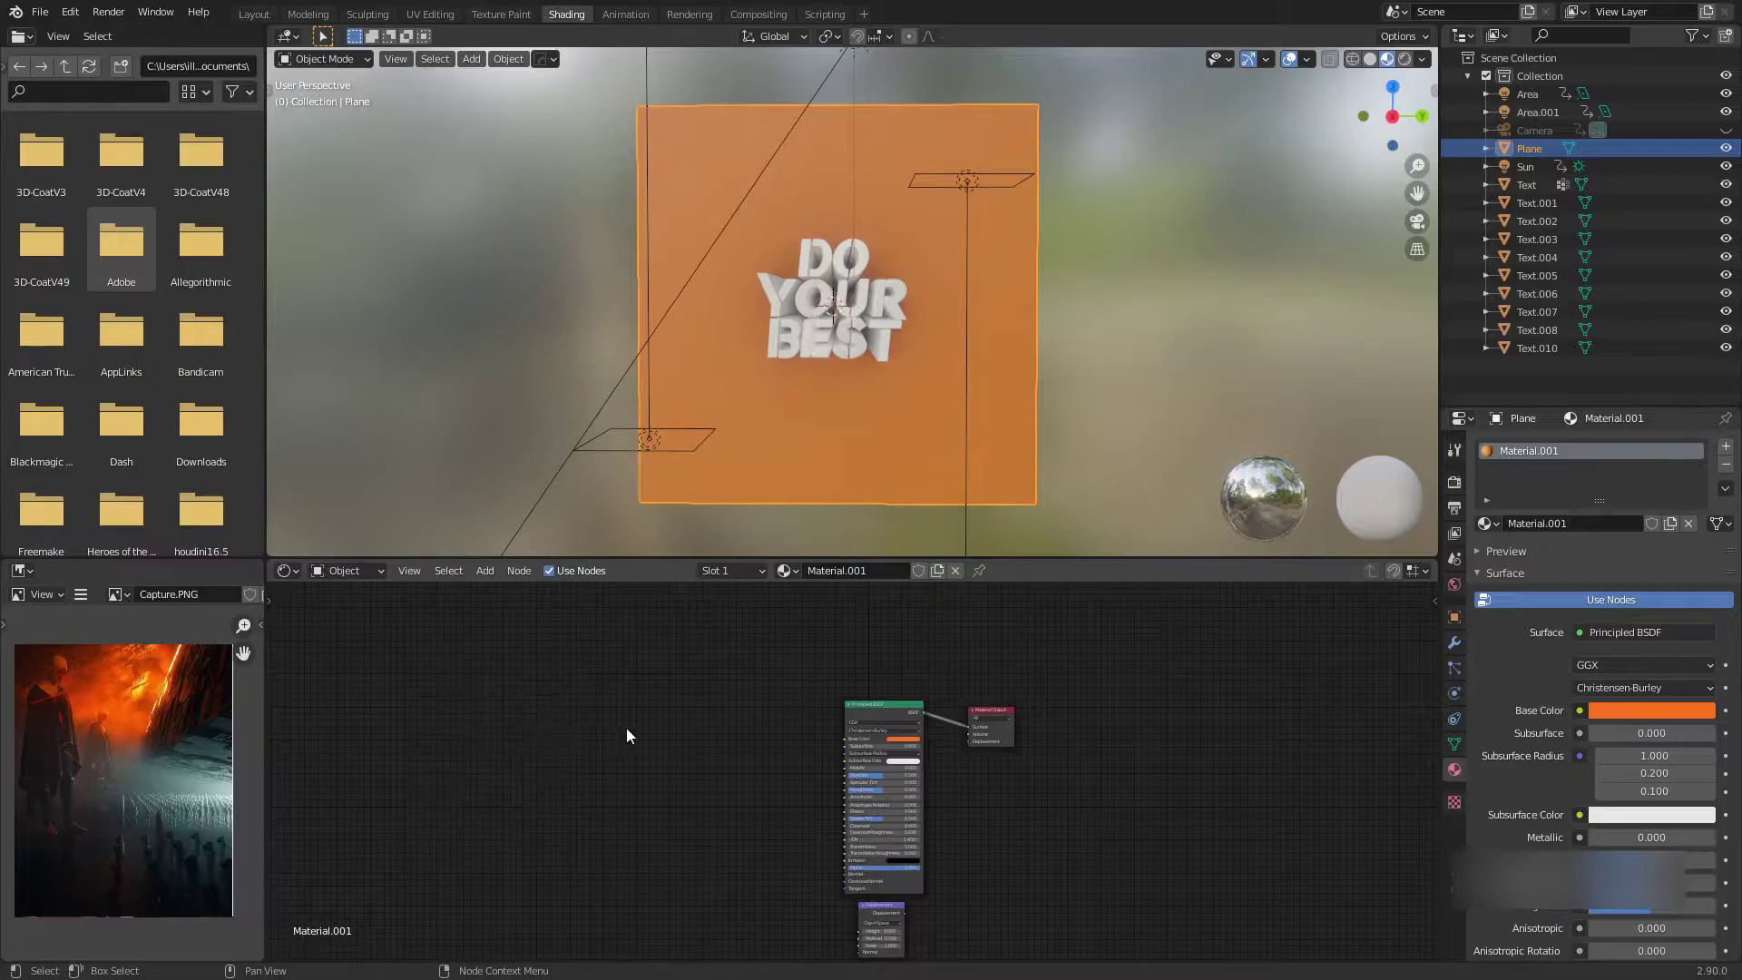
scroll(634, 715, "up", 2)
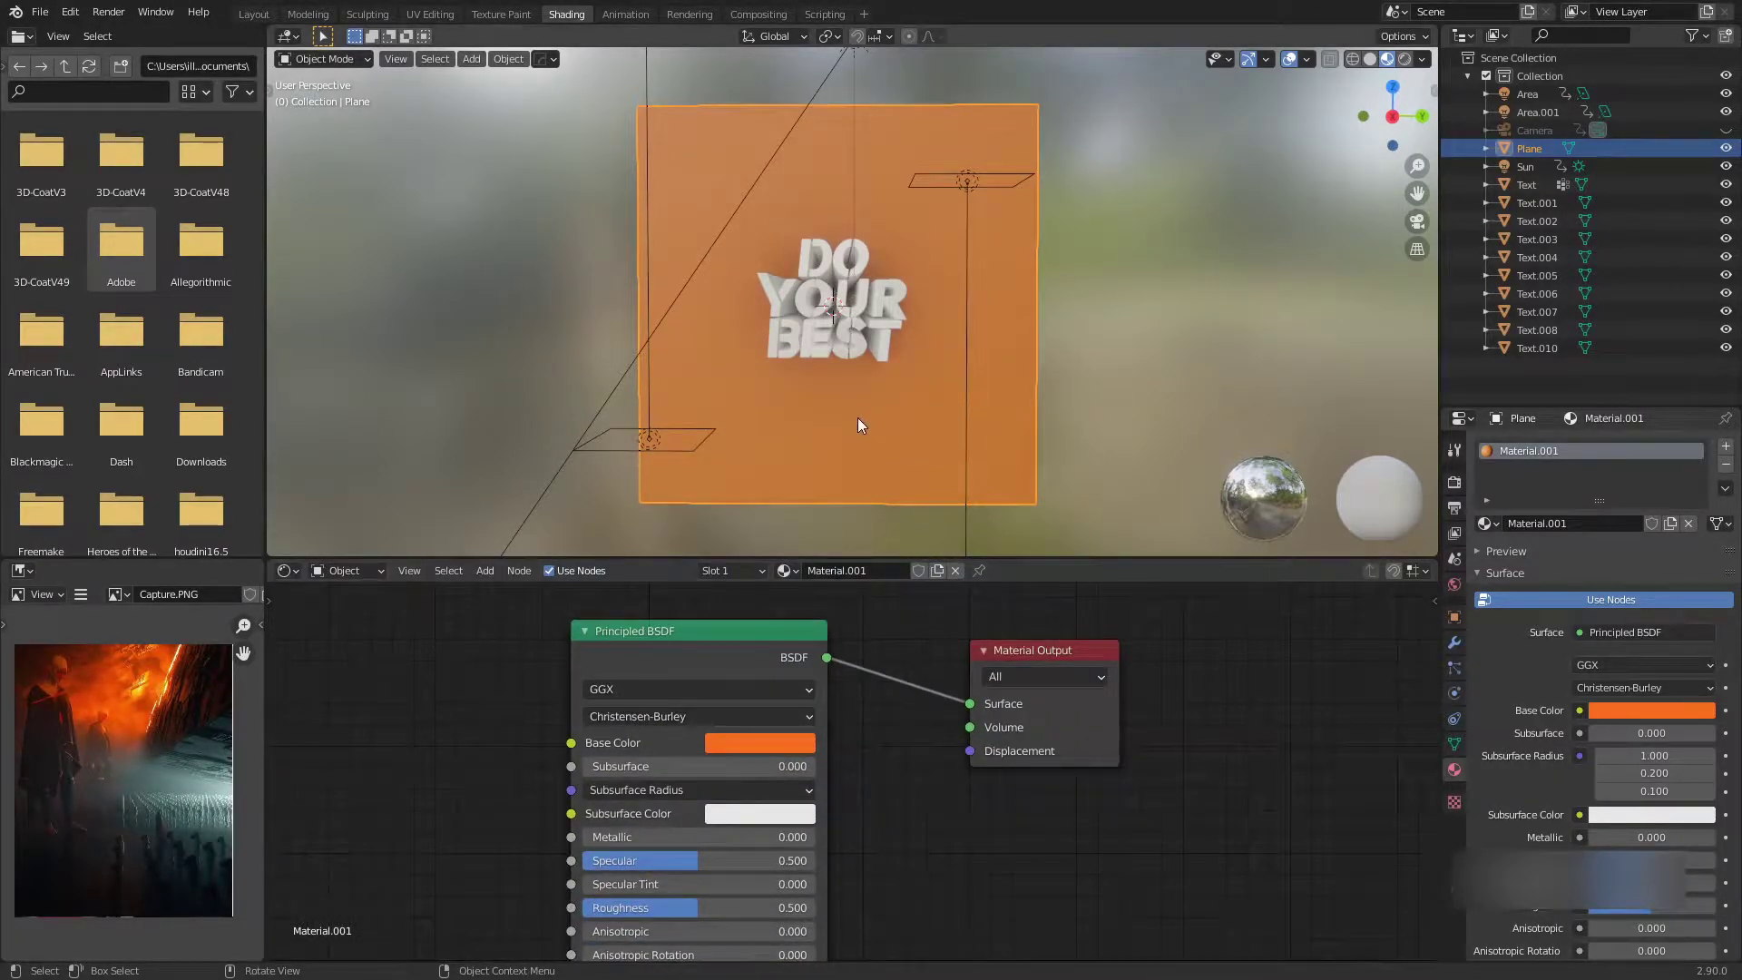
left_click(955, 569)
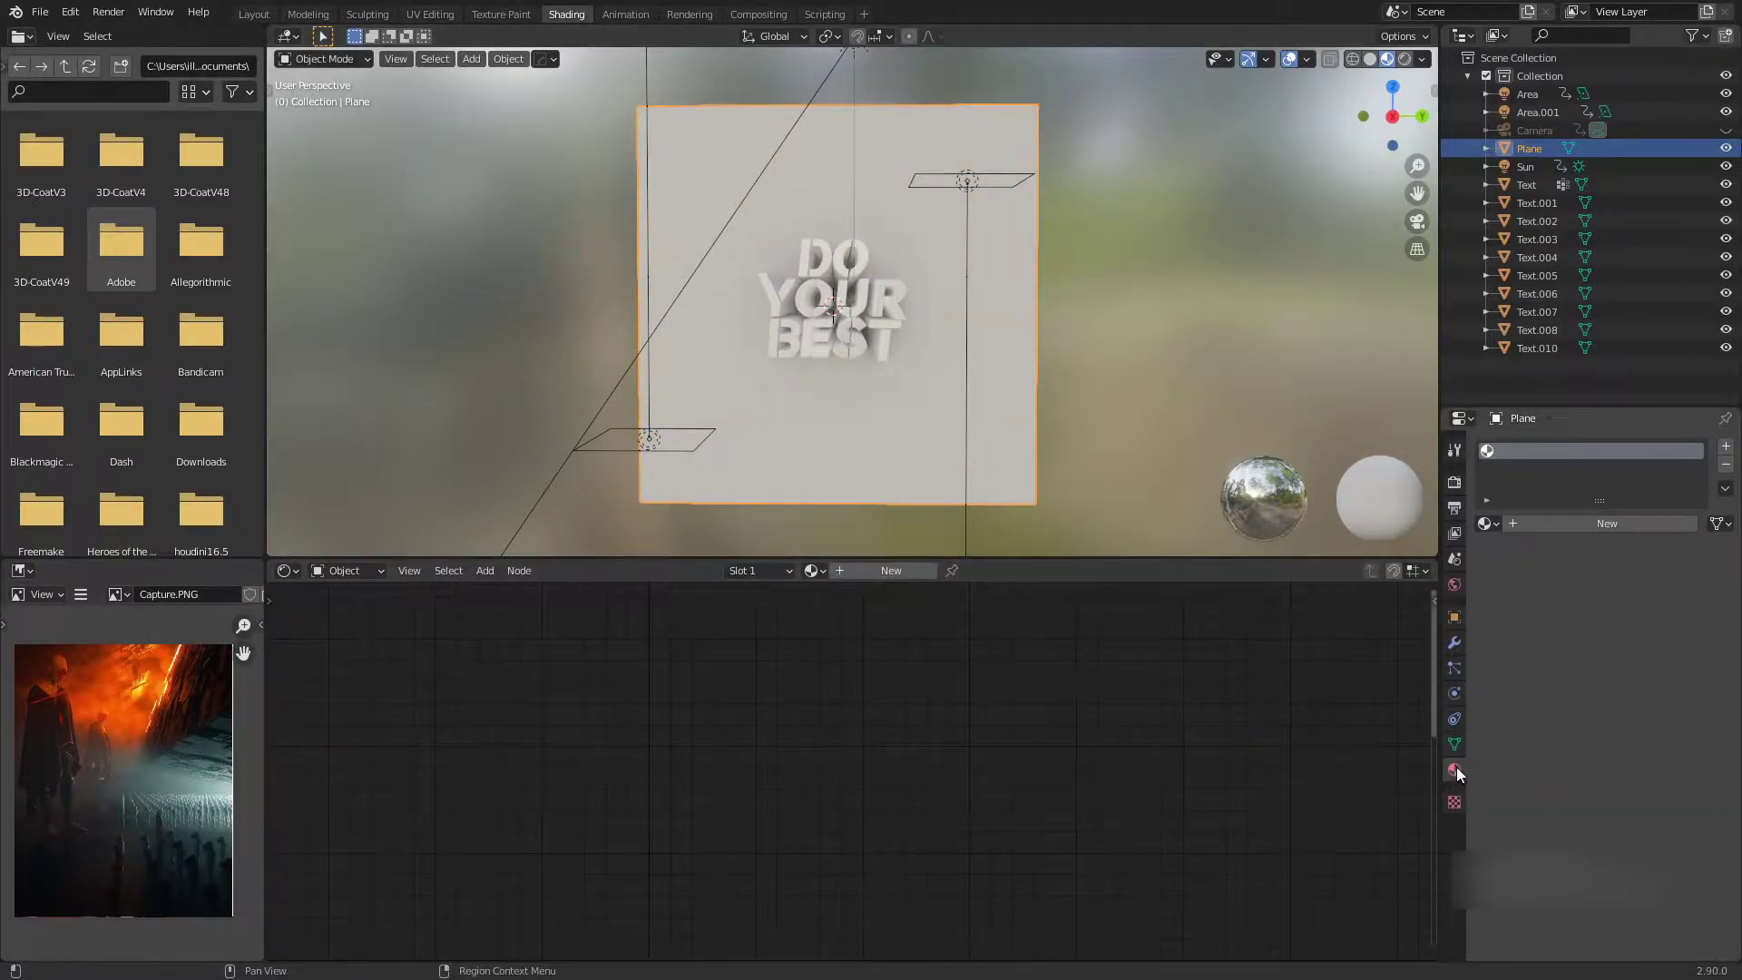
left_click(1623, 524)
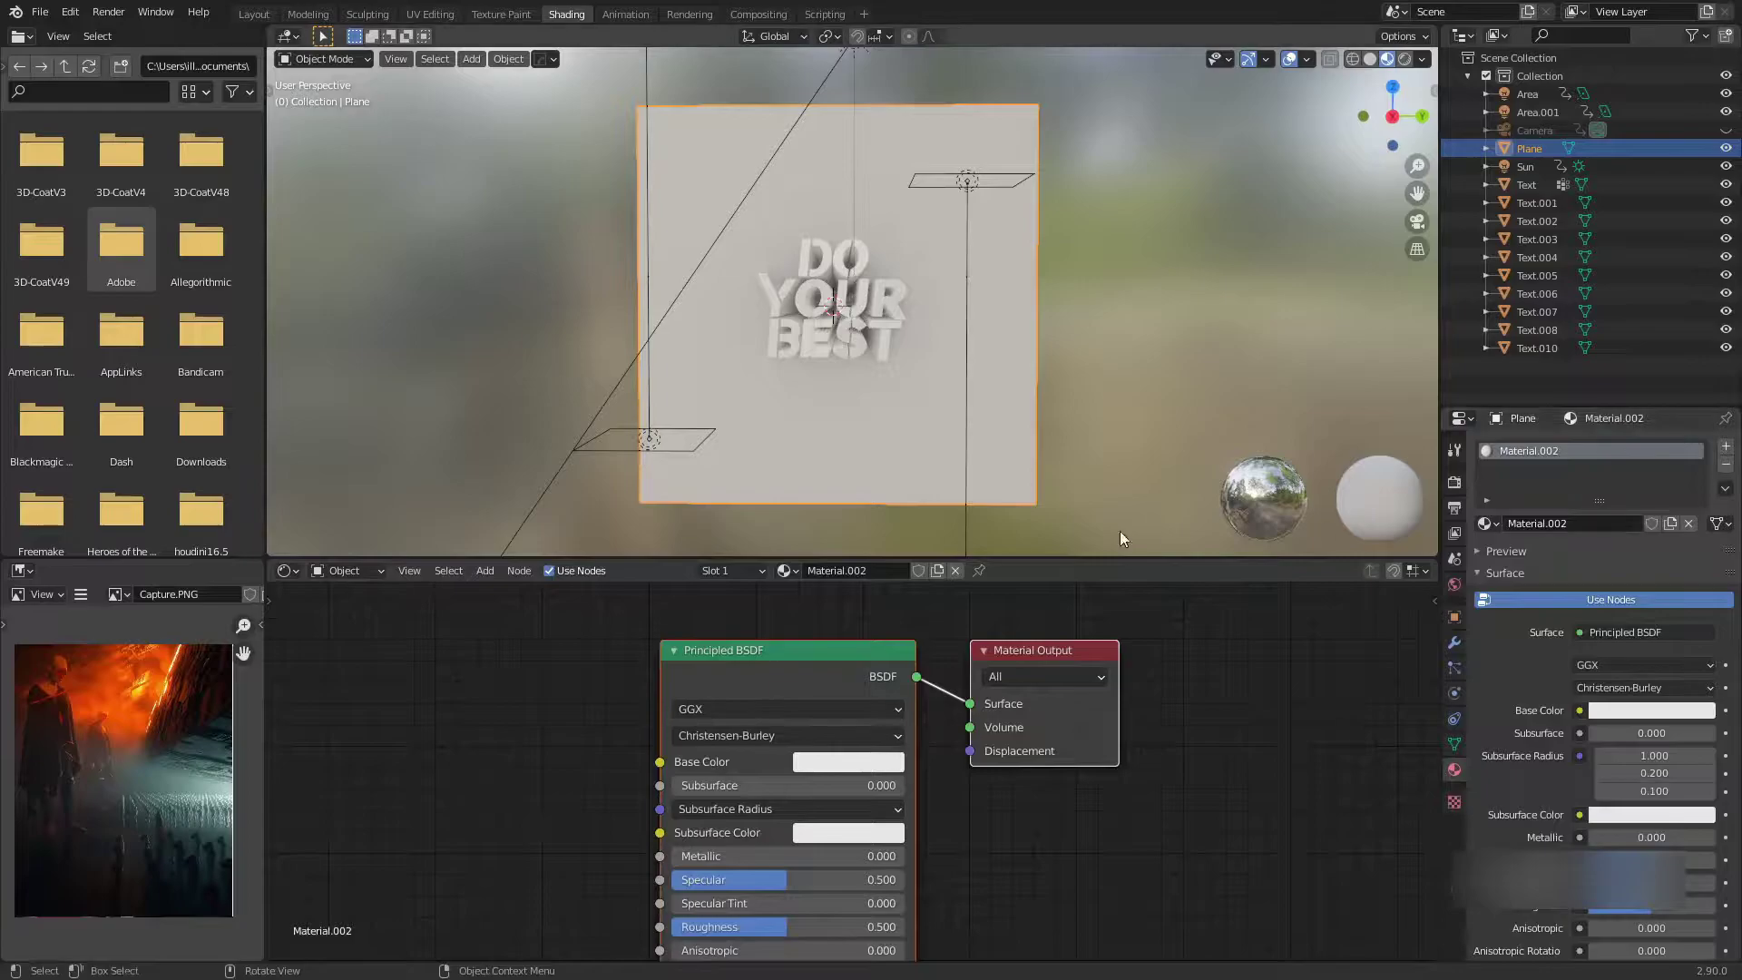
key("ctrl+z")
key("ctrl+z")
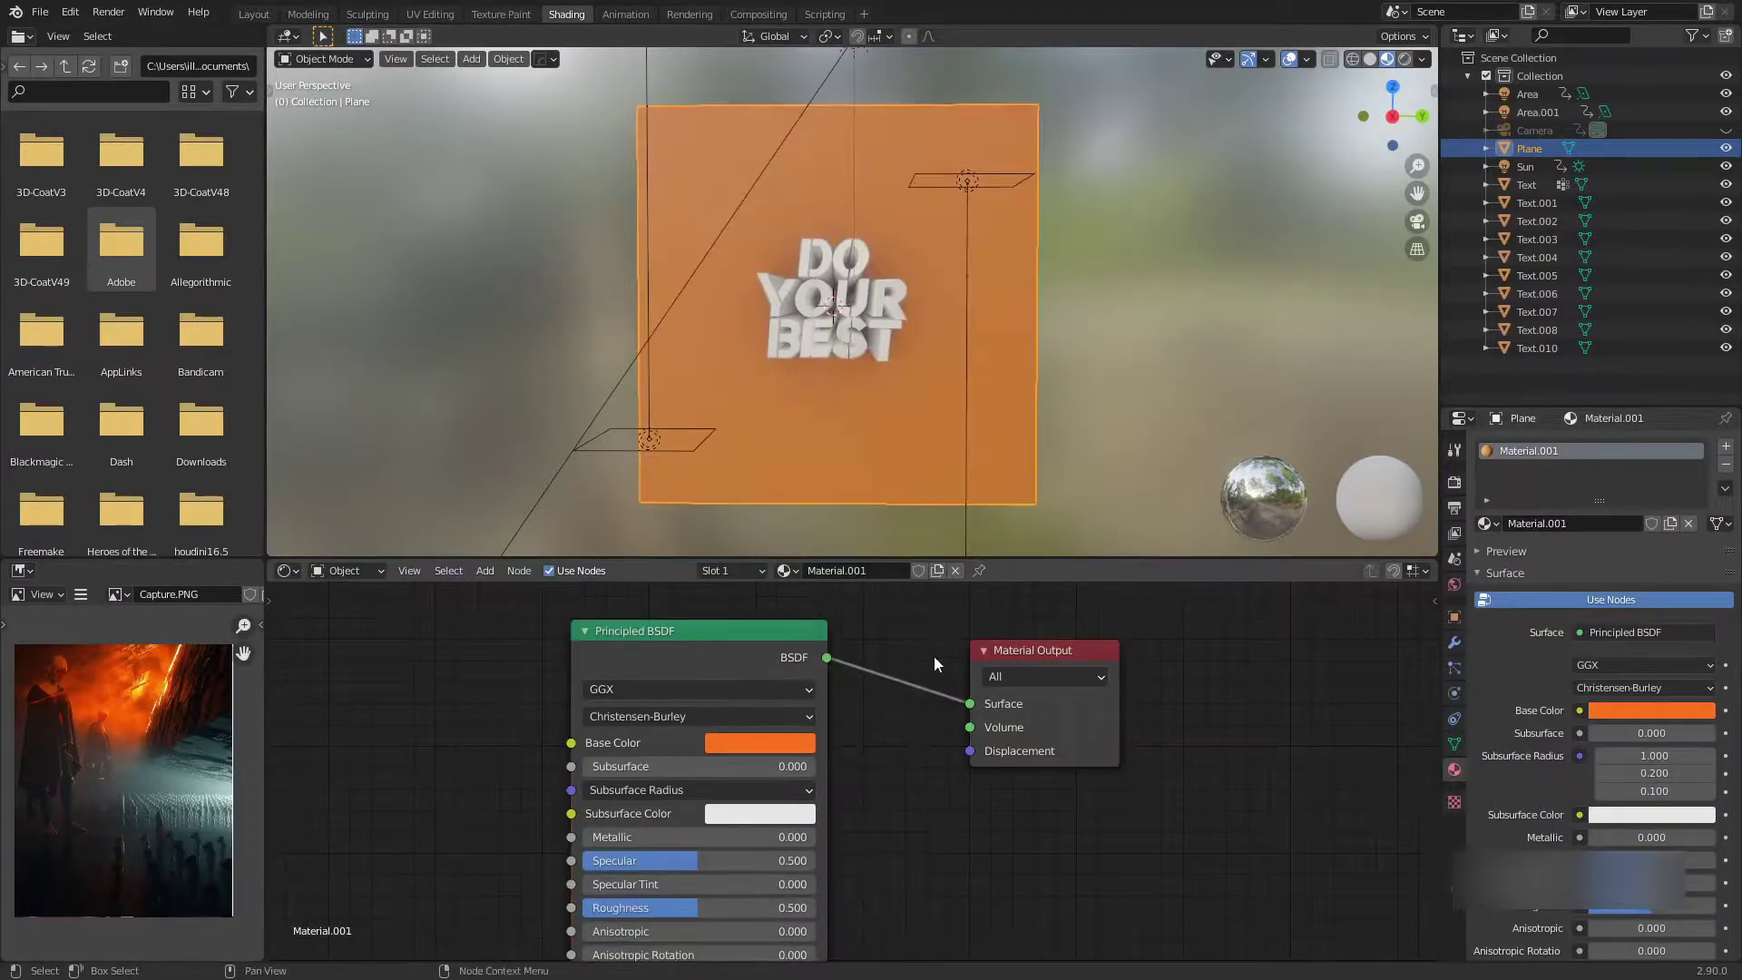
Unlink the plane's current material and create a new material in its place
left_click(955, 570)
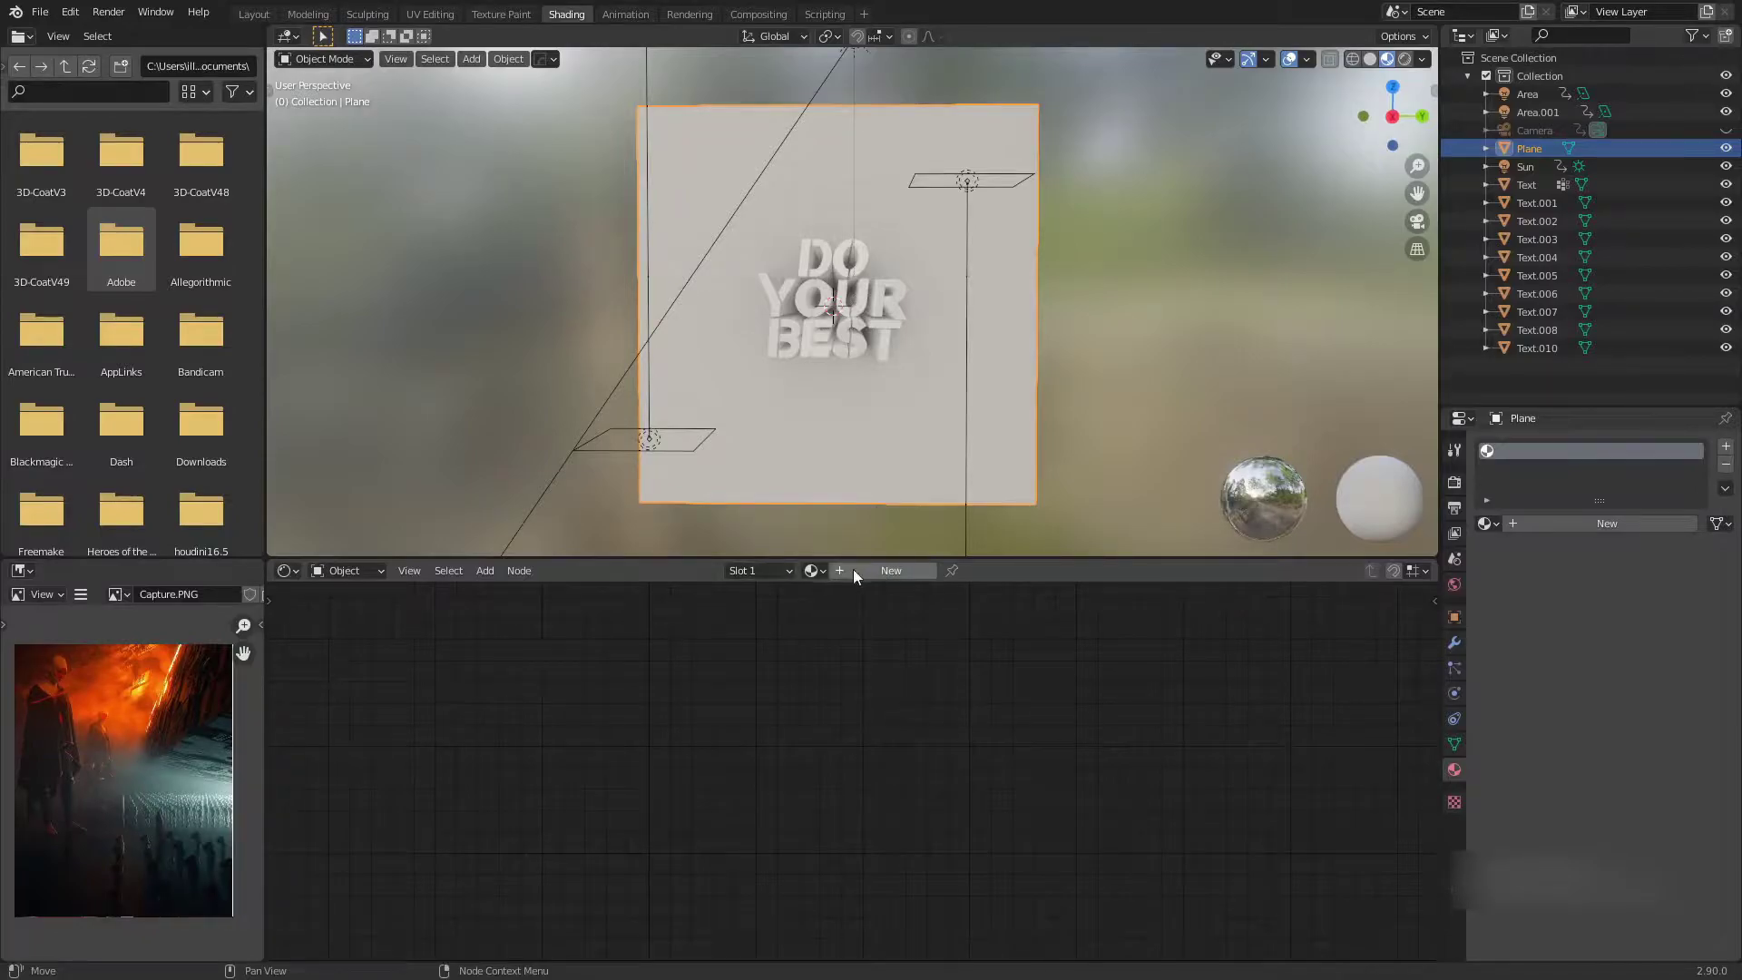
left_click(902, 569)
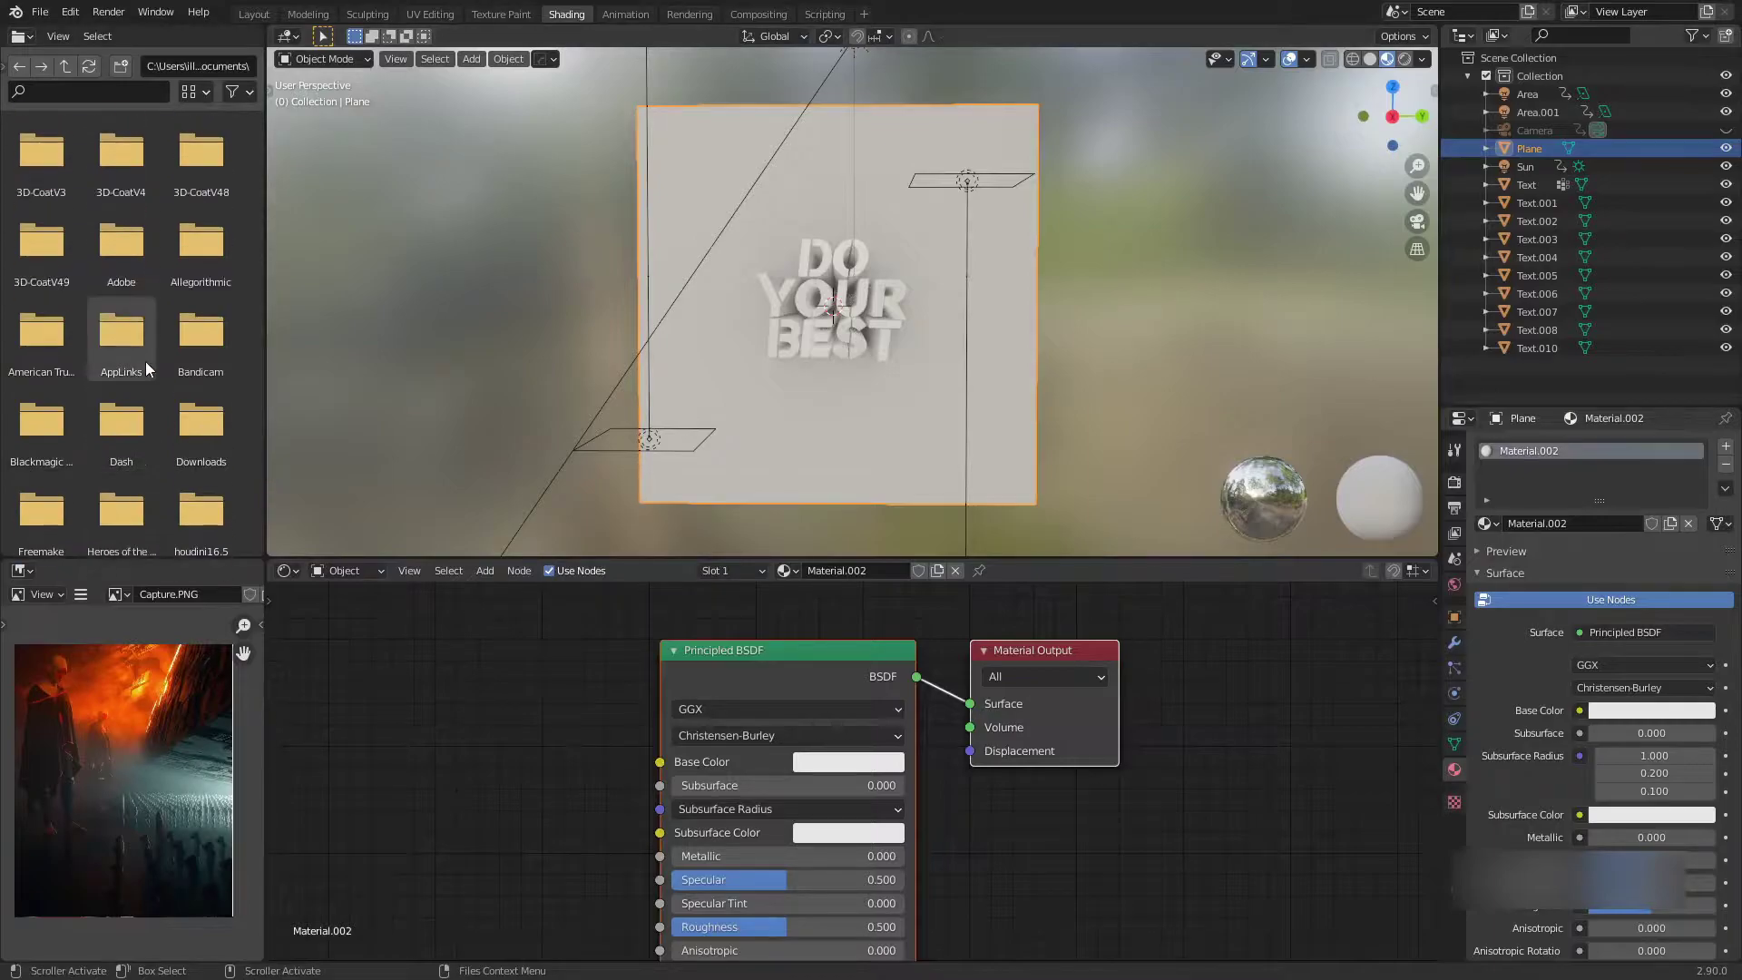
scroll(145, 363, "down", 6)
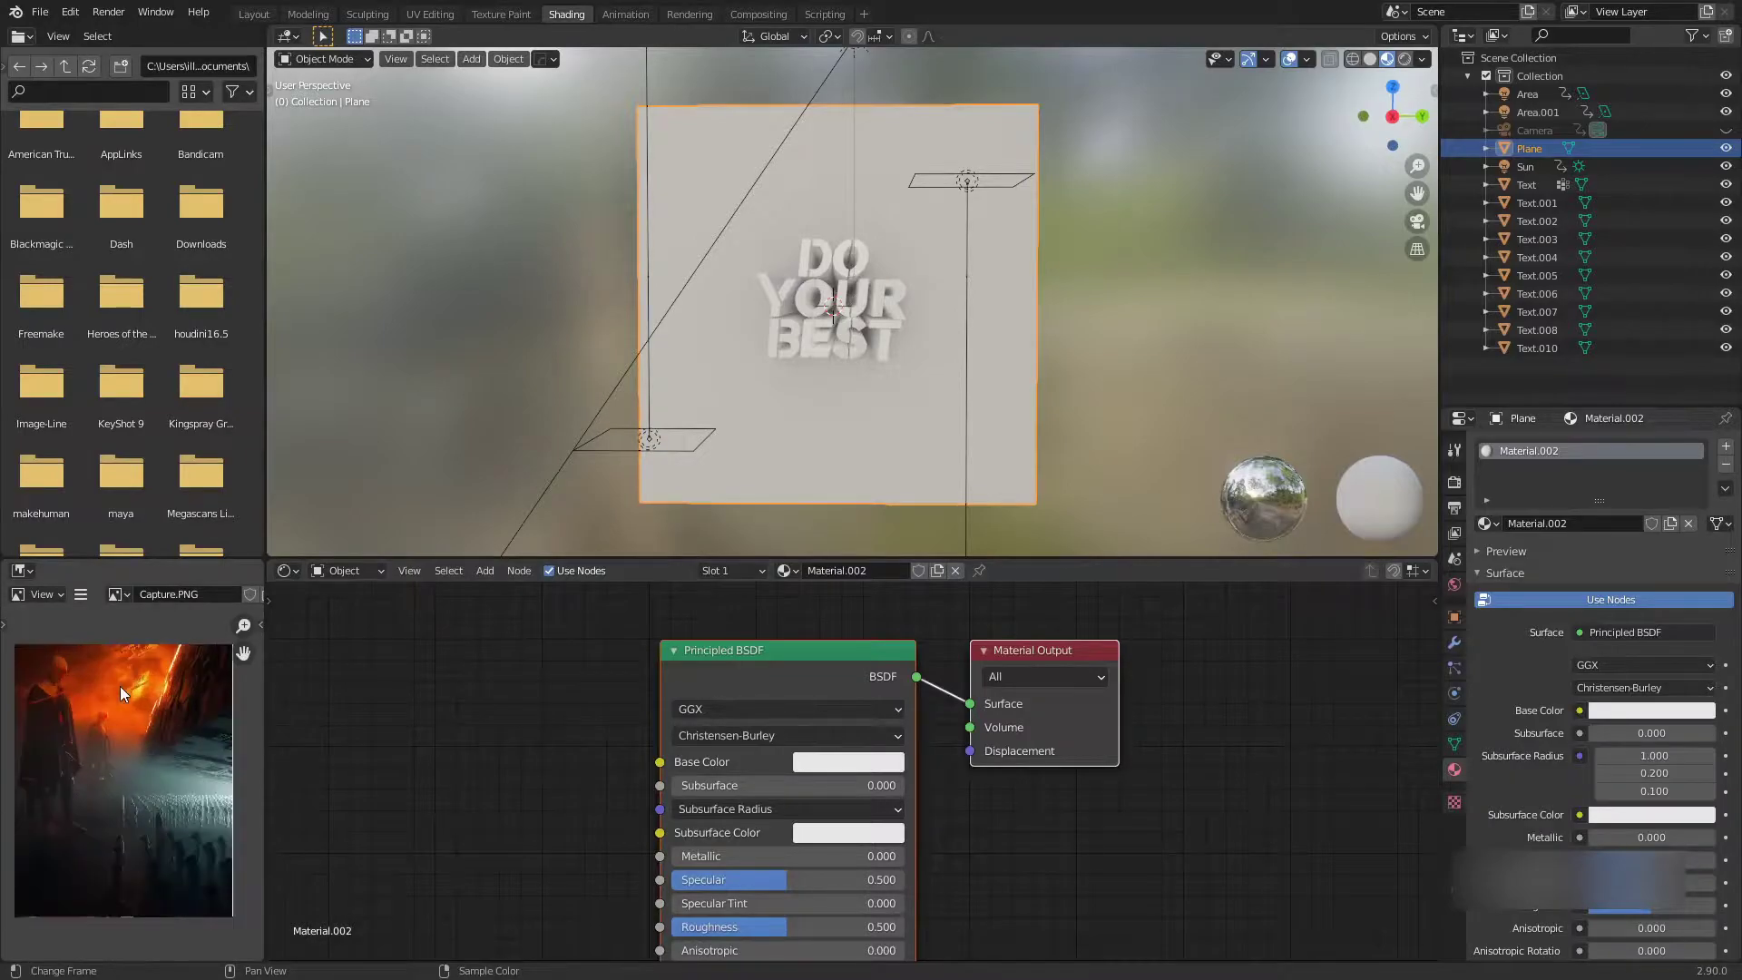
Set the new material's Base Color to the orange sampled from the fiery sky in the Capture.PNG reference image
middle_click_drag(198, 696, 213, 723)
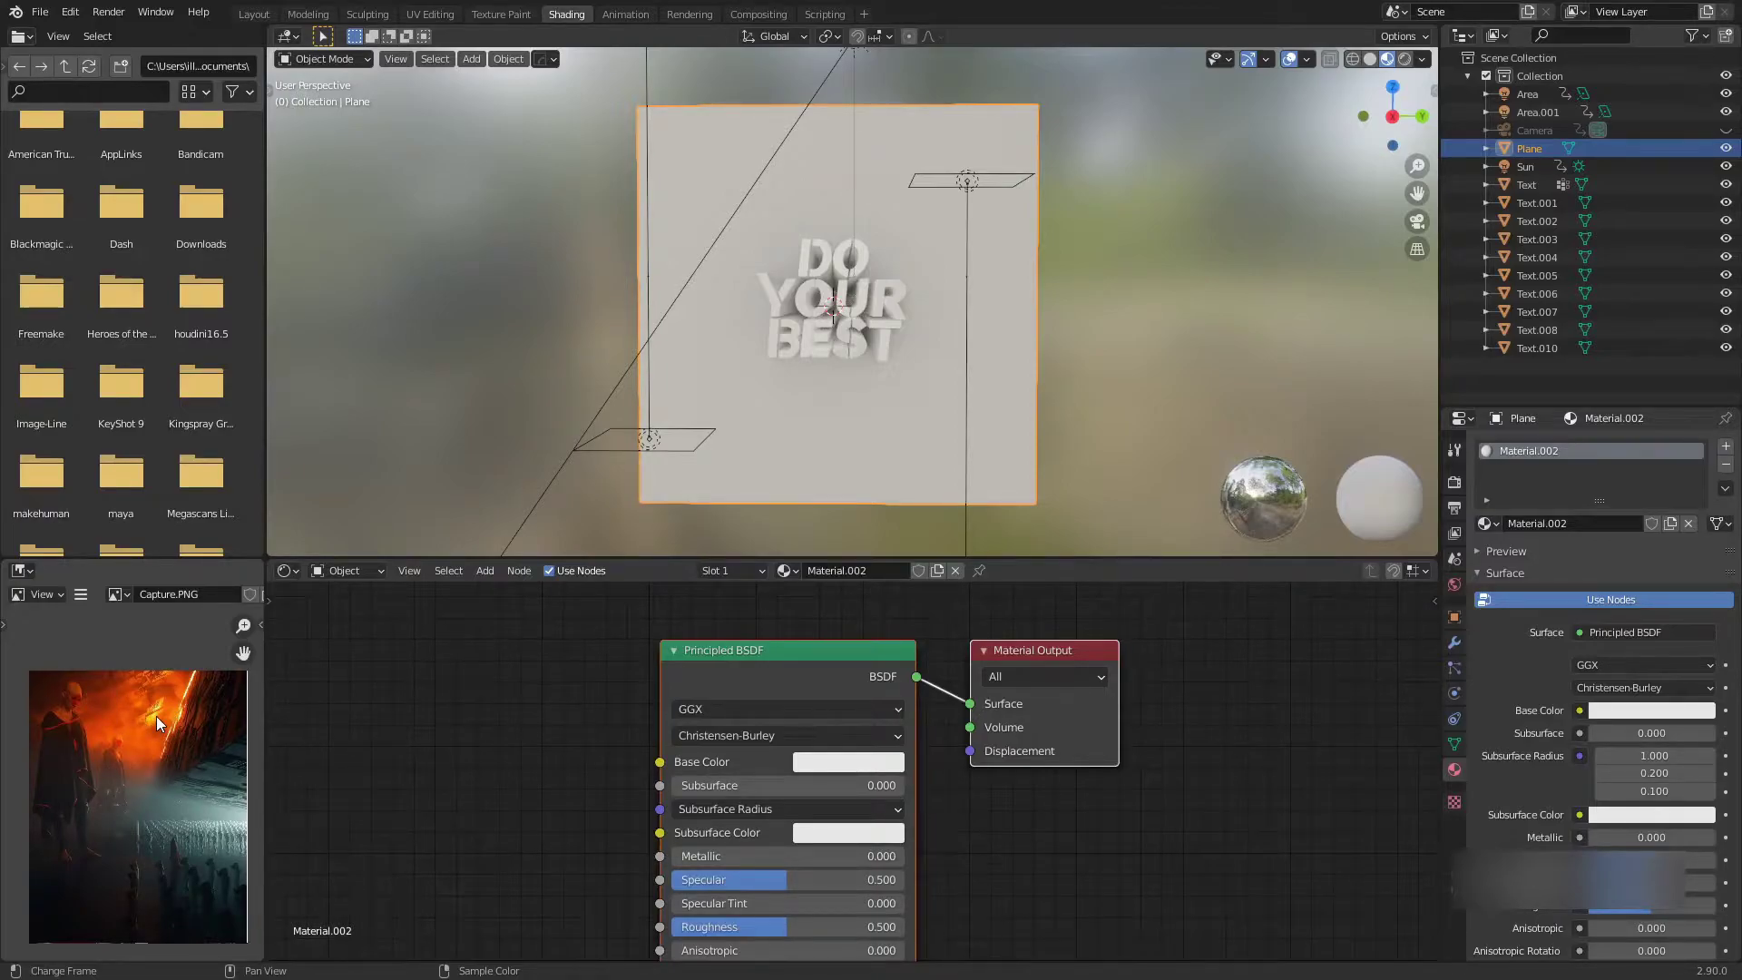
left_click(836, 760)
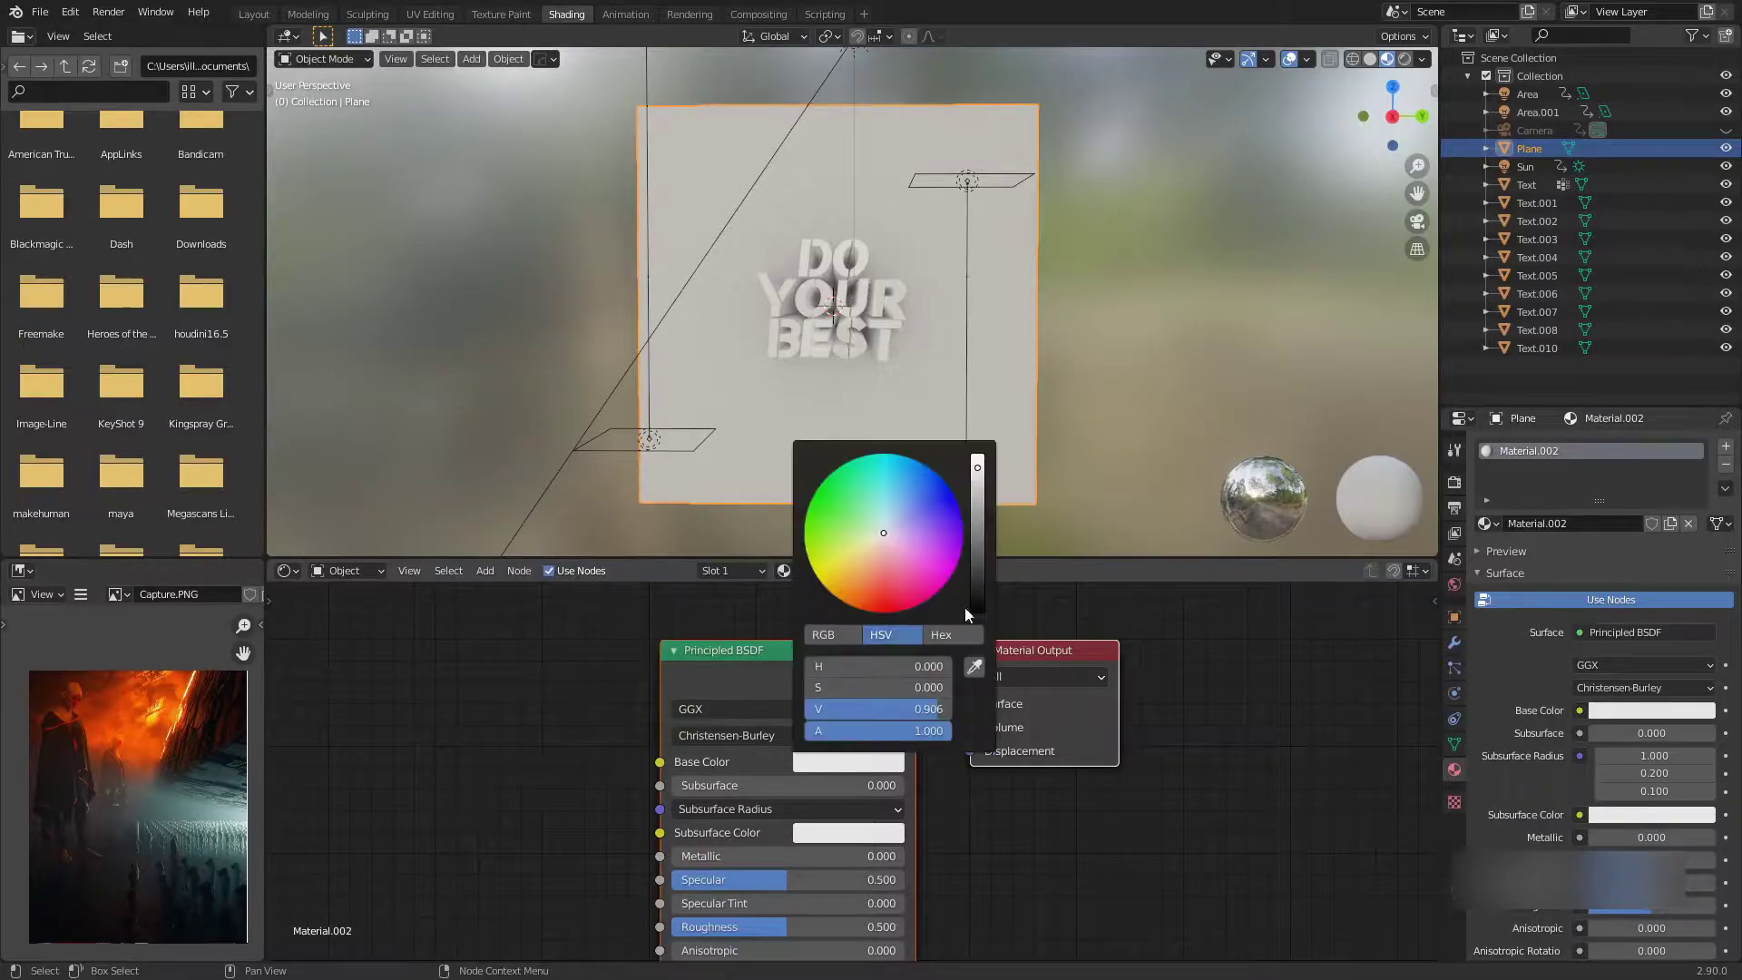
left_click(973, 666)
left_click(128, 706)
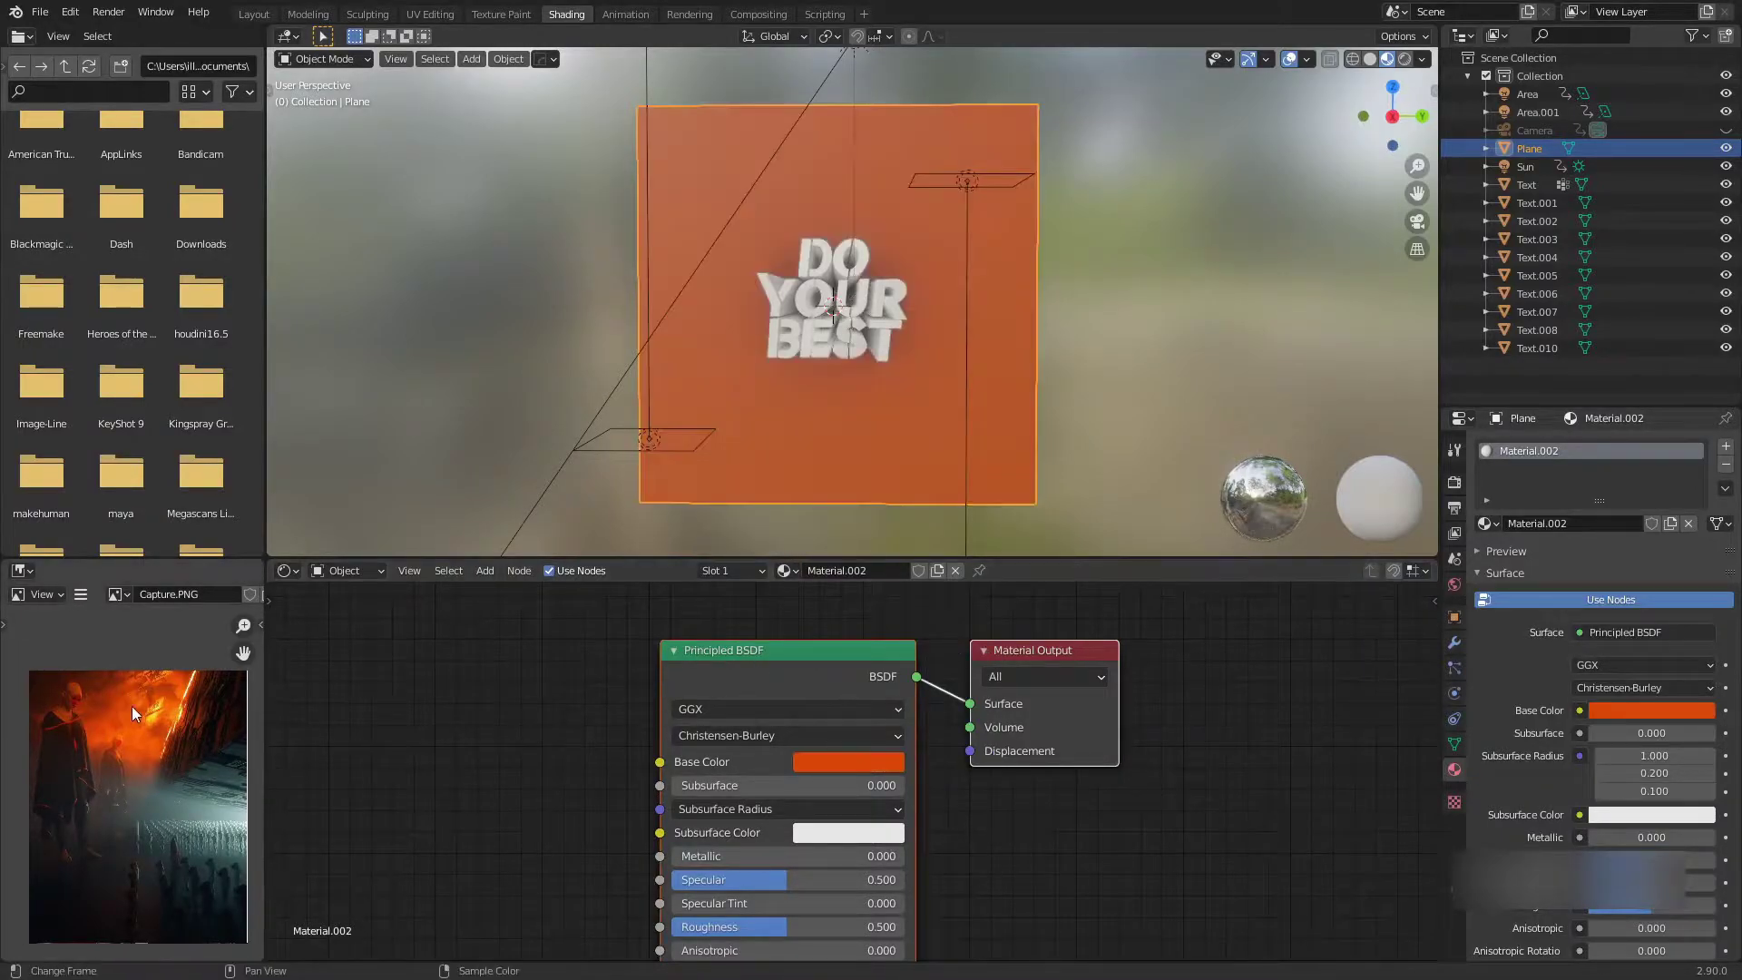
middle_click_drag(182, 789, 138, 770)
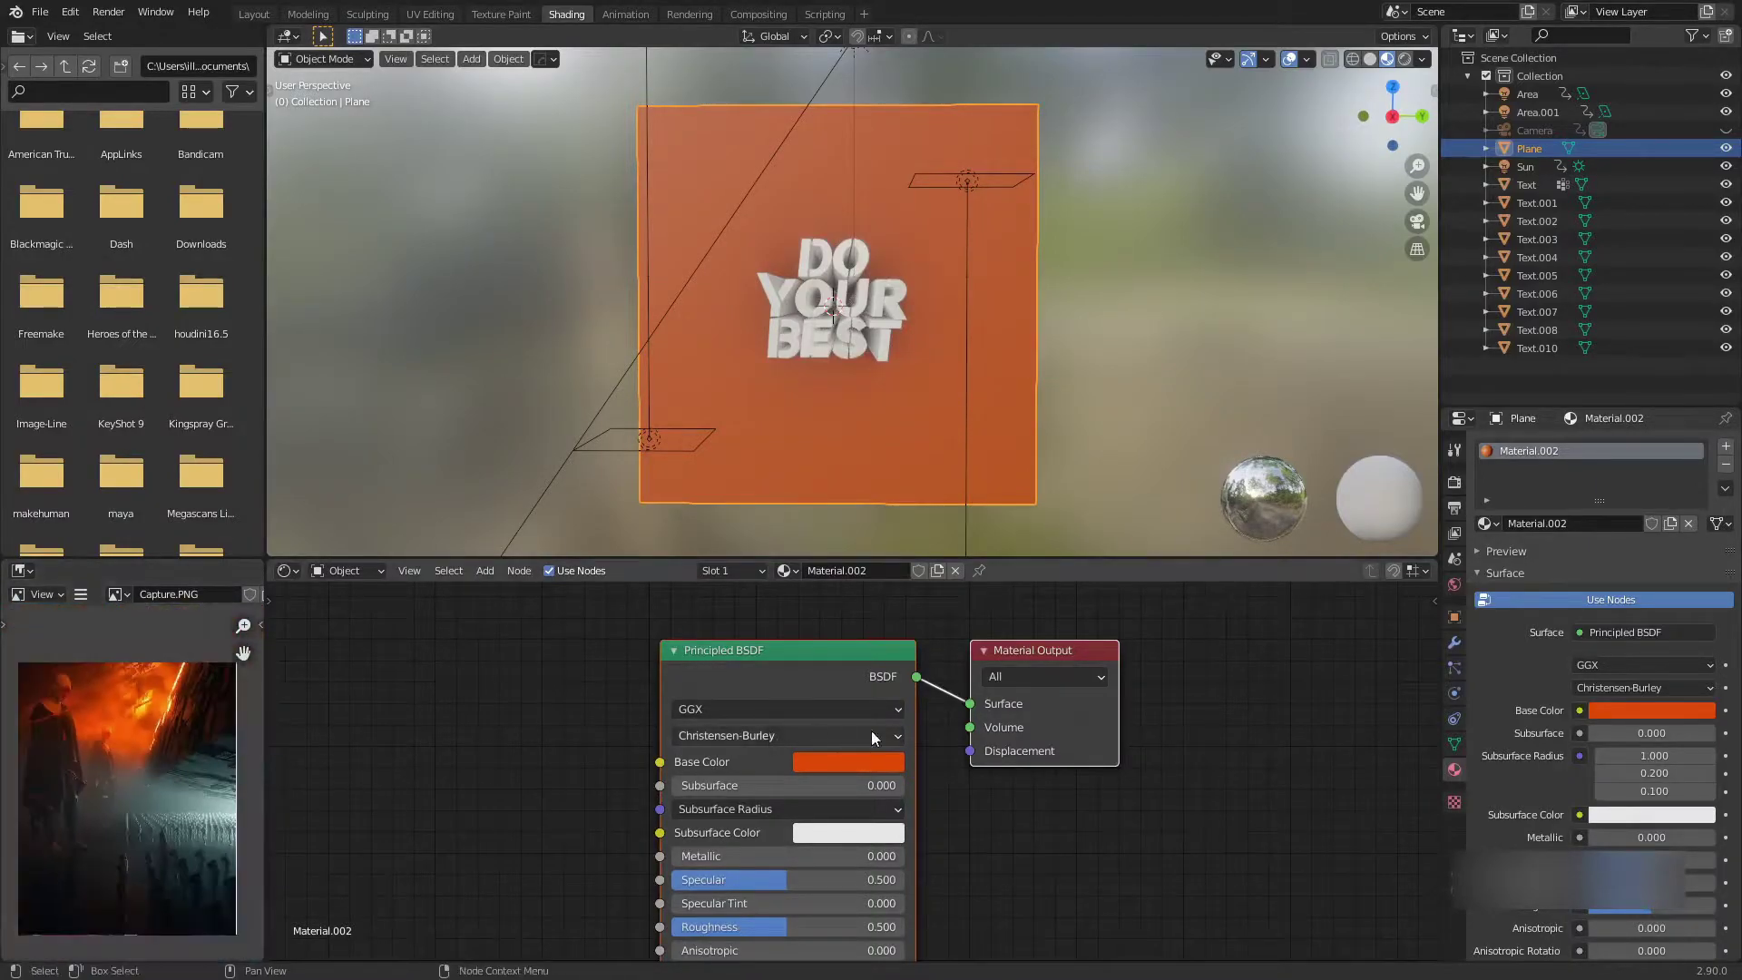
Go through the scene's objects and individual letters one by one and examine the materials assigned to them
scroll(791, 781, "down", 2)
middle_click_drag(845, 838, 802, 887)
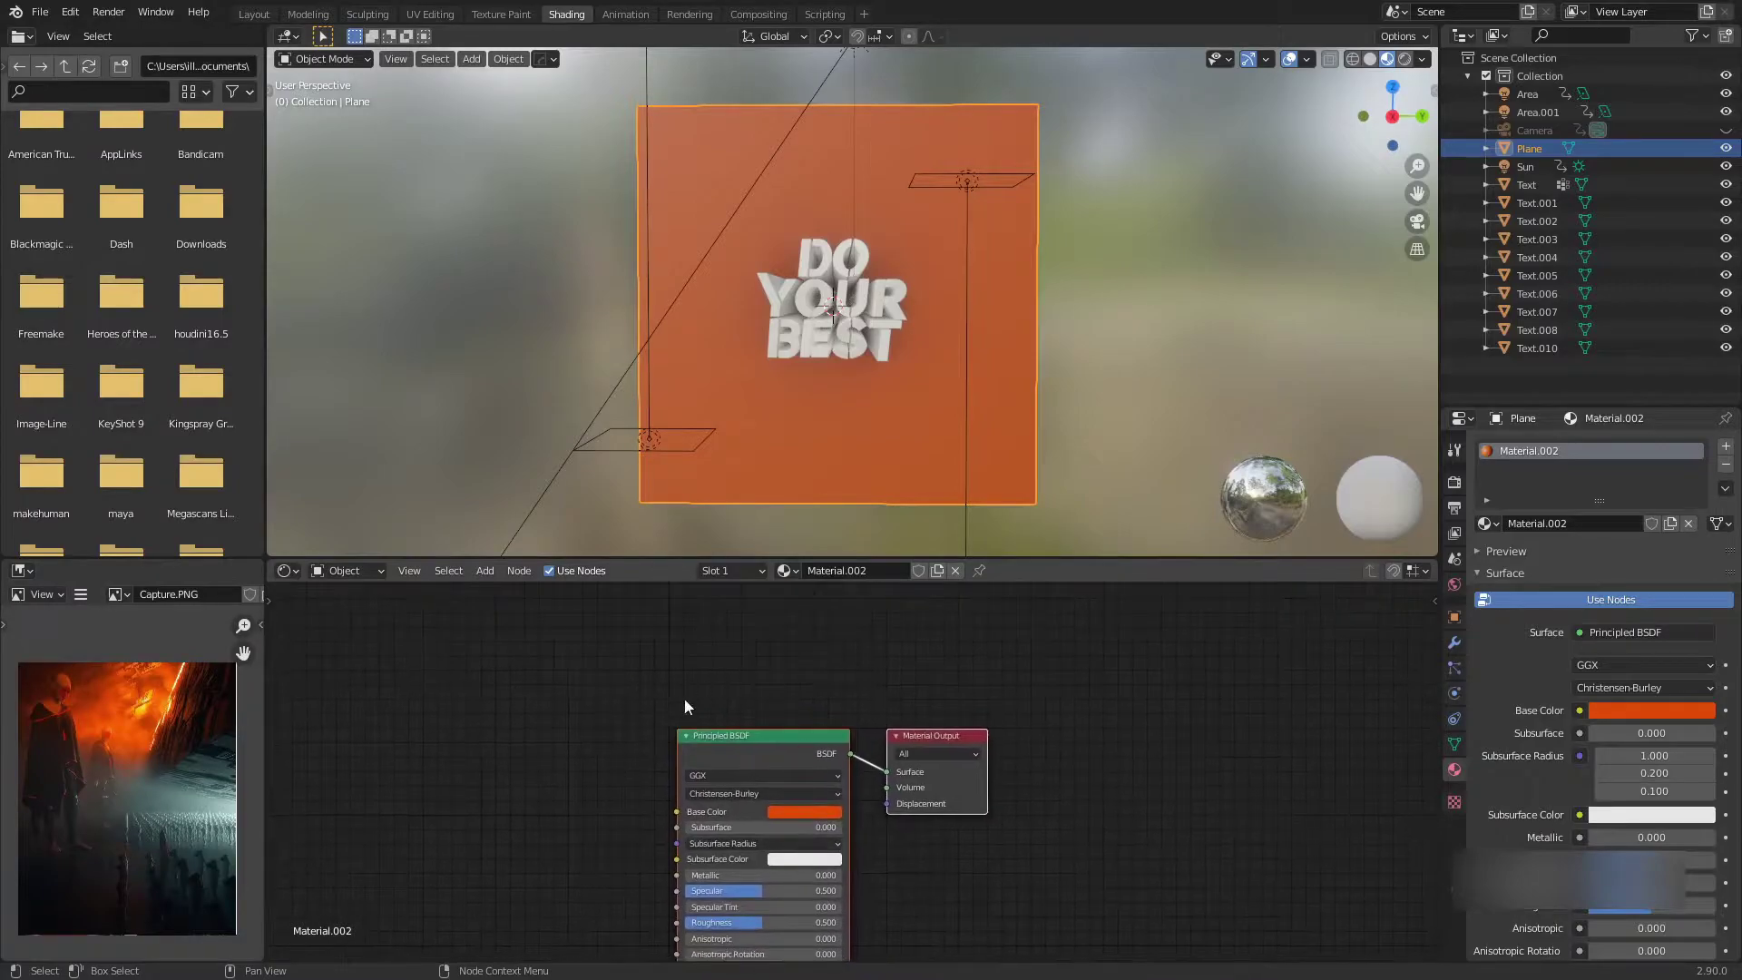
middle_click_drag(780, 732, 782, 683)
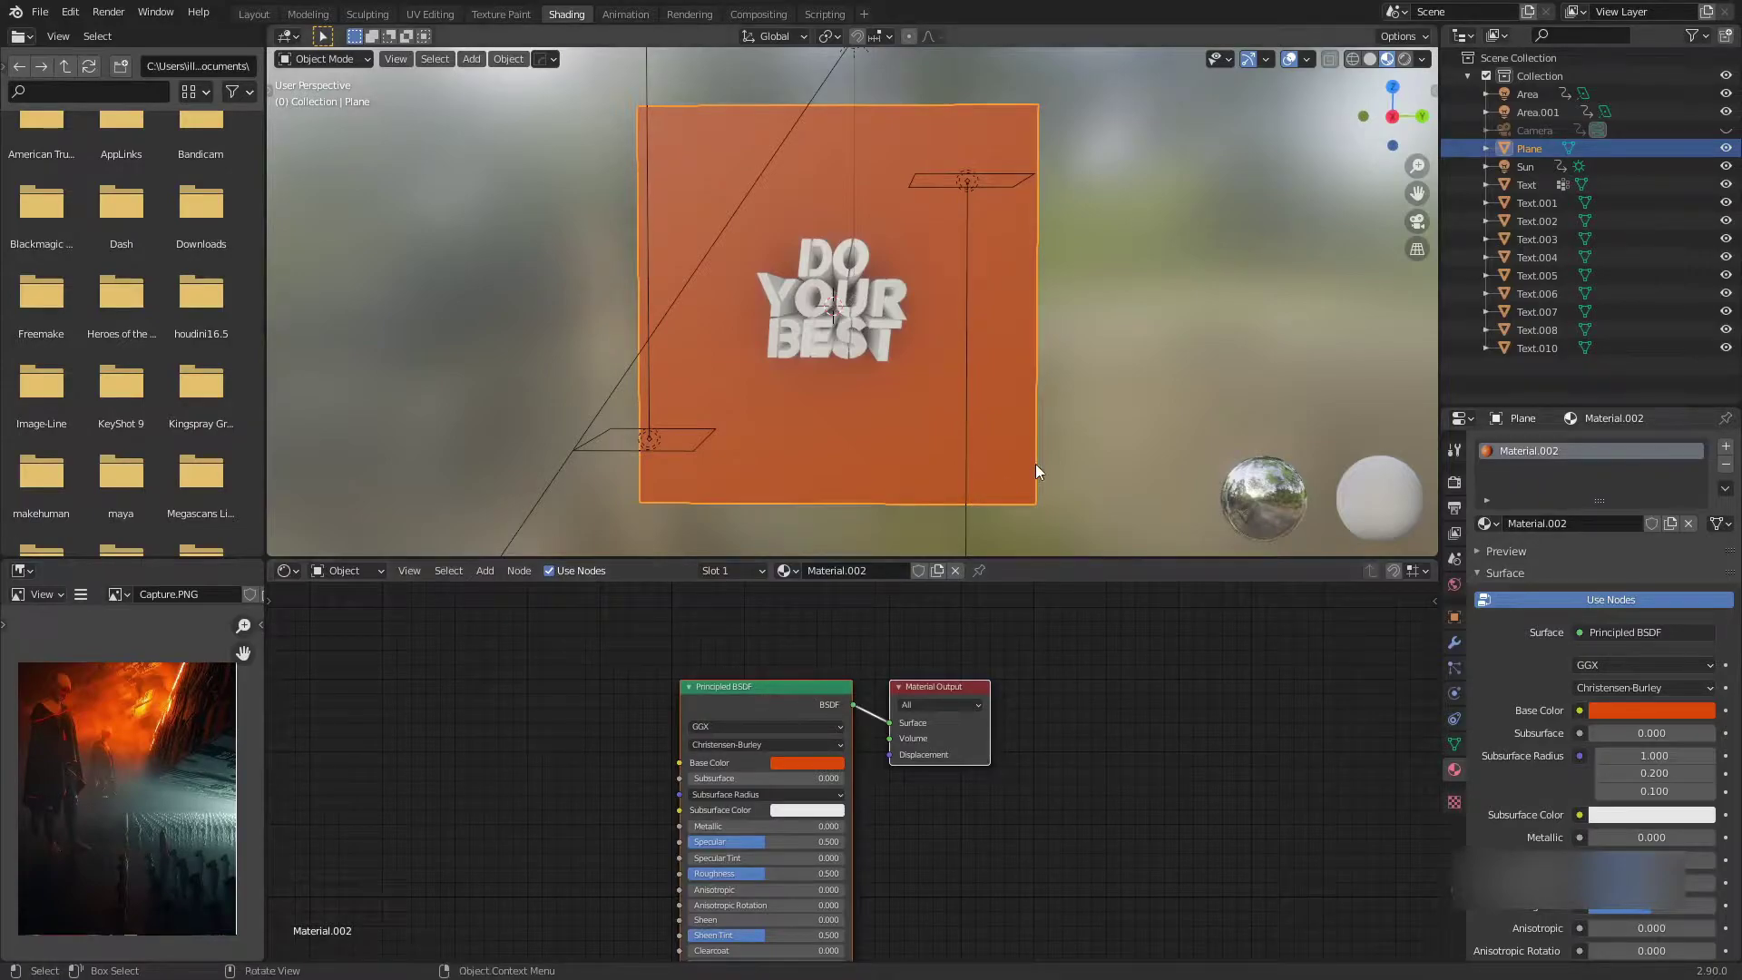
left_click(1538, 210)
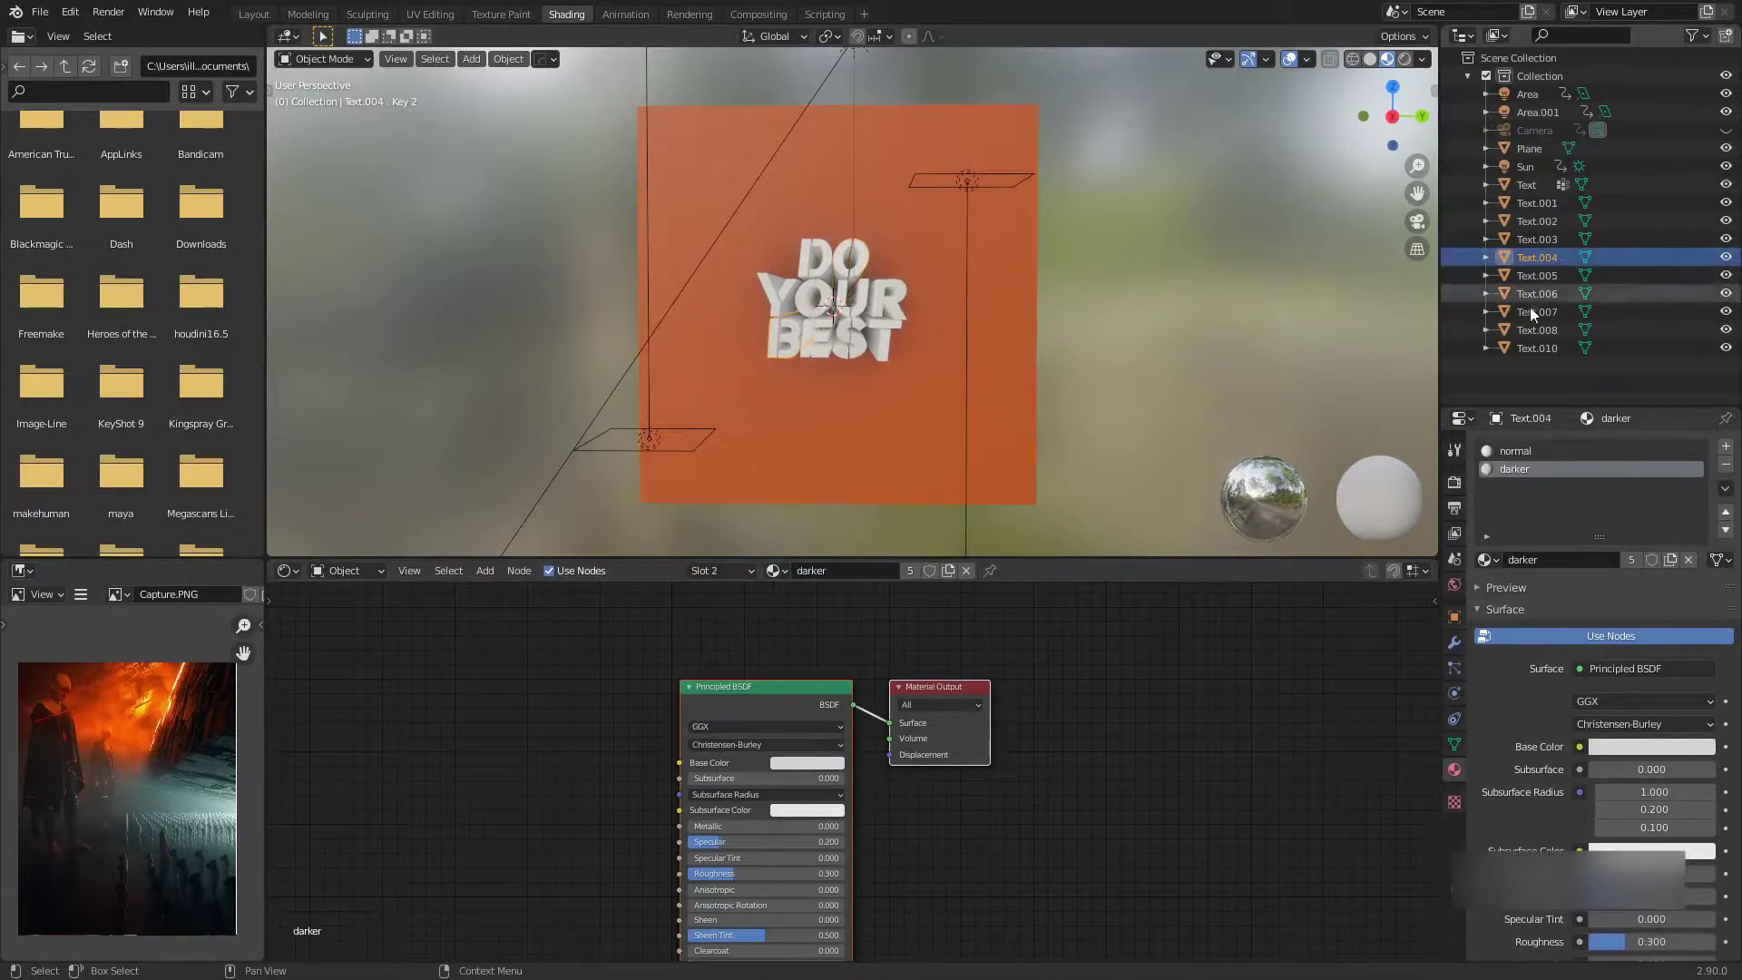
left_click(1529, 329)
left_click(1531, 348)
left_click(1537, 311)
left_click(1529, 239)
left_click(1526, 185)
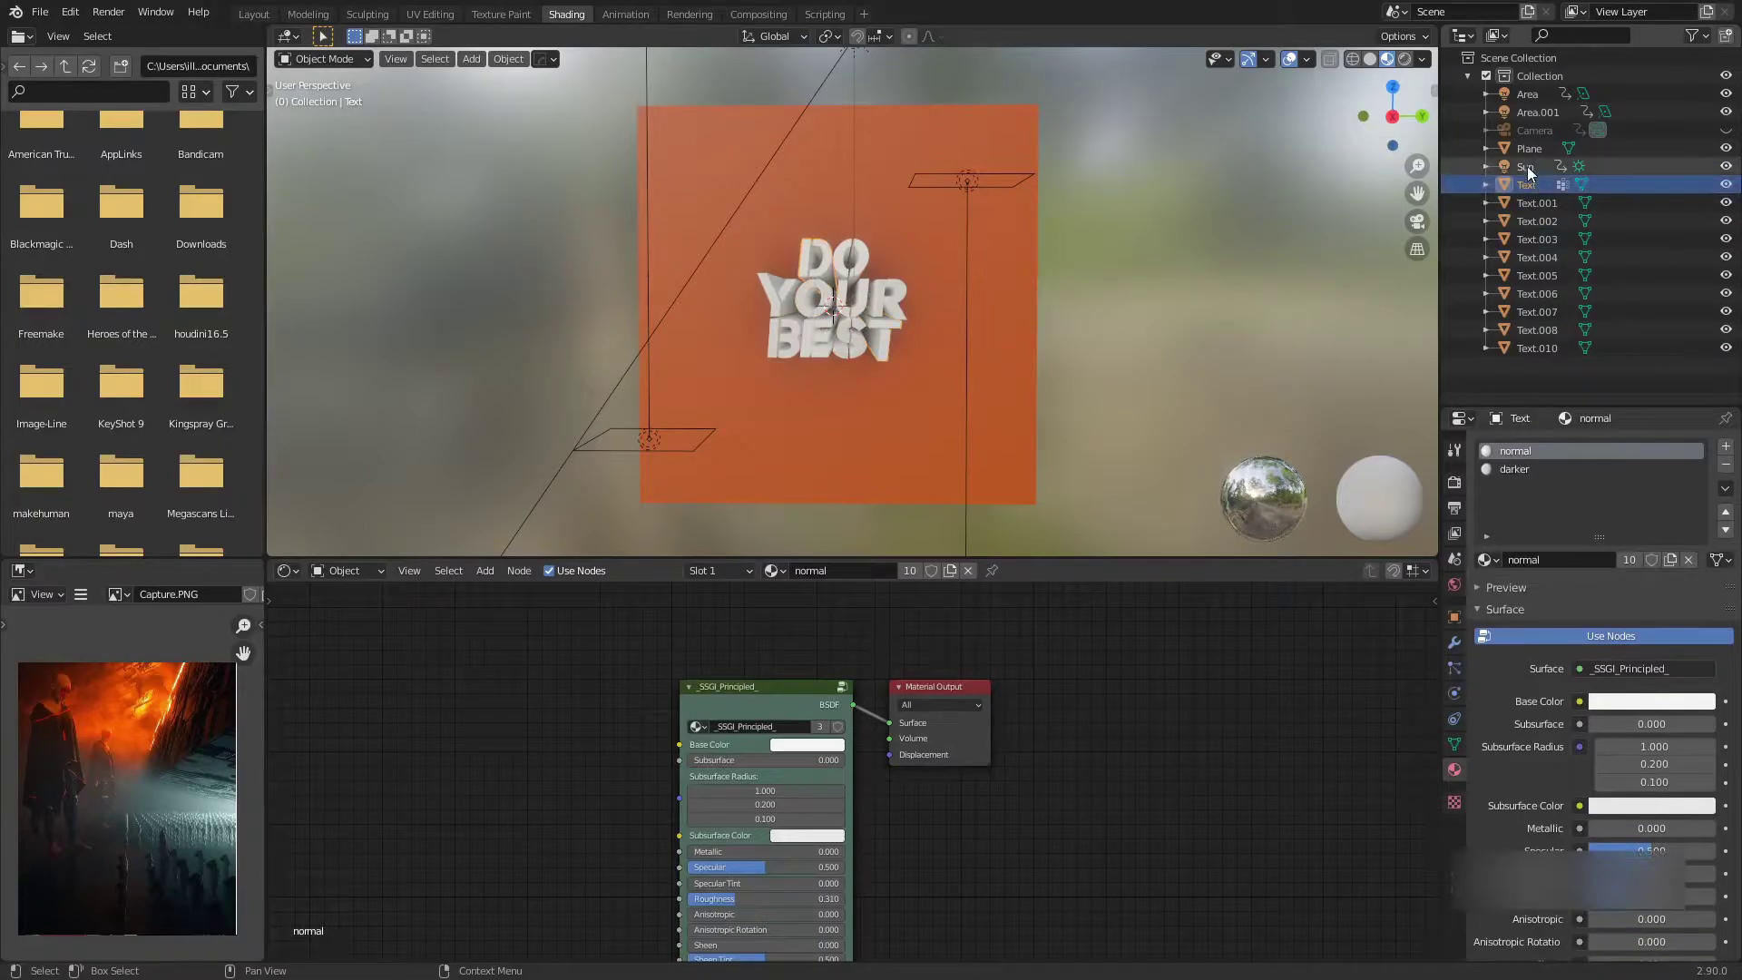
left_click(1525, 168)
left_click(1540, 239)
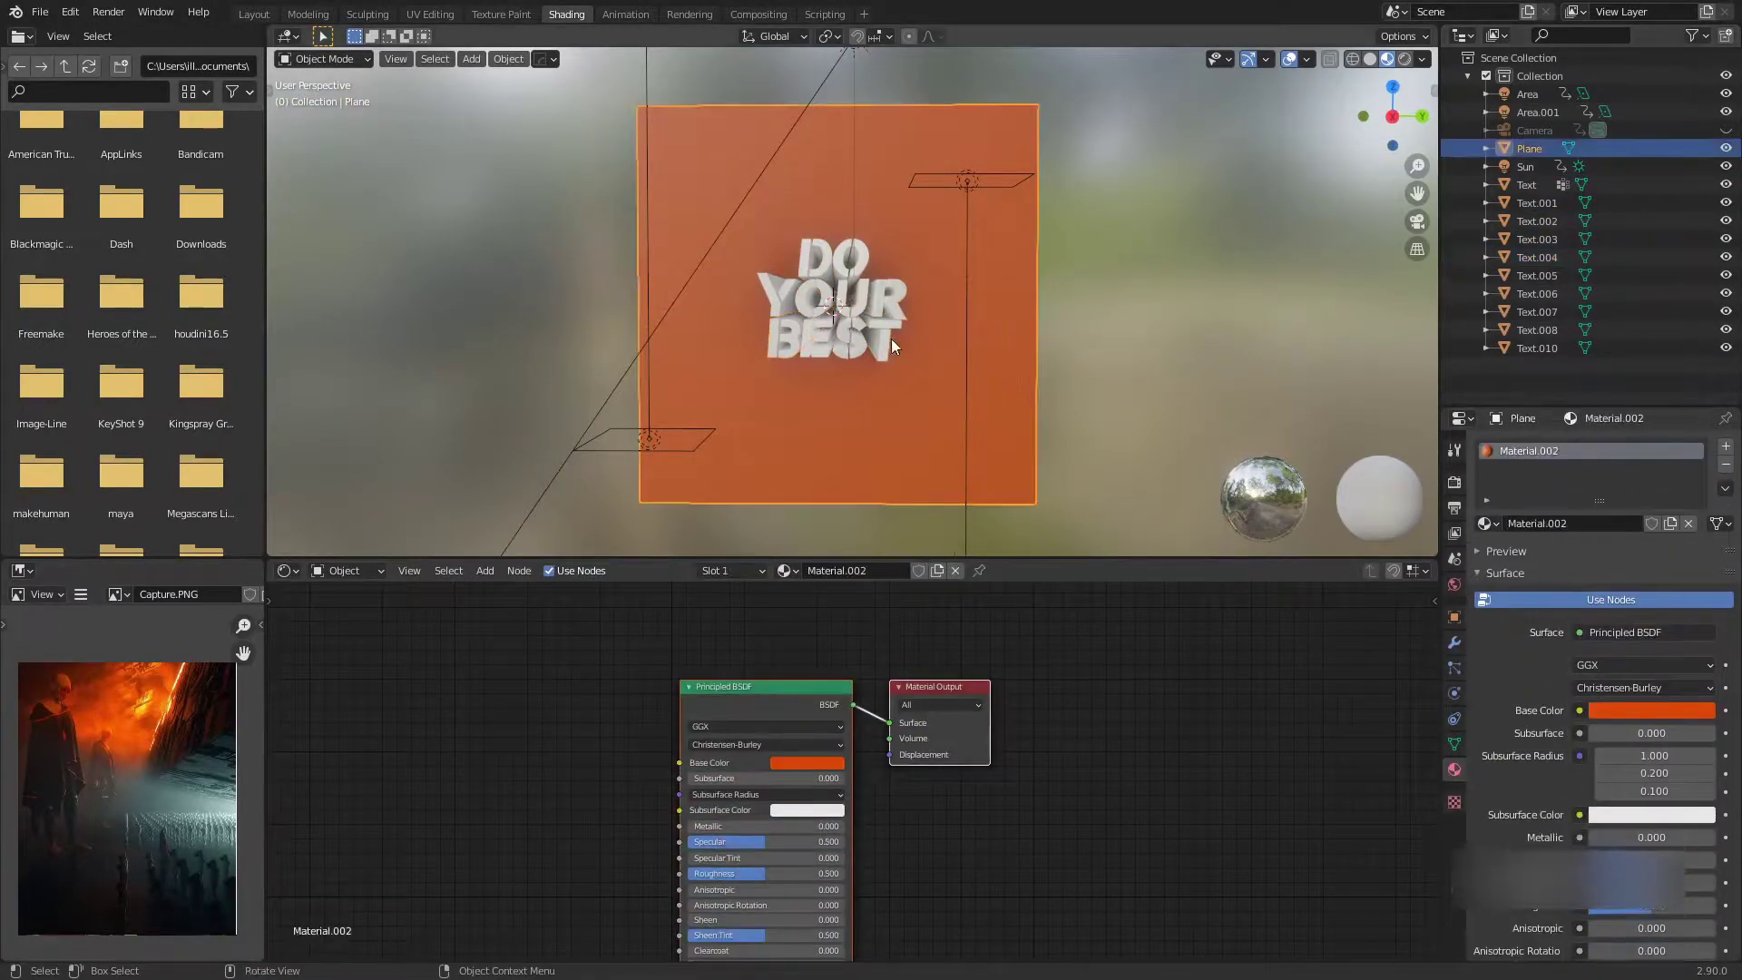
scroll(878, 327, "up", 5)
left_click(880, 317)
left_click(952, 287)
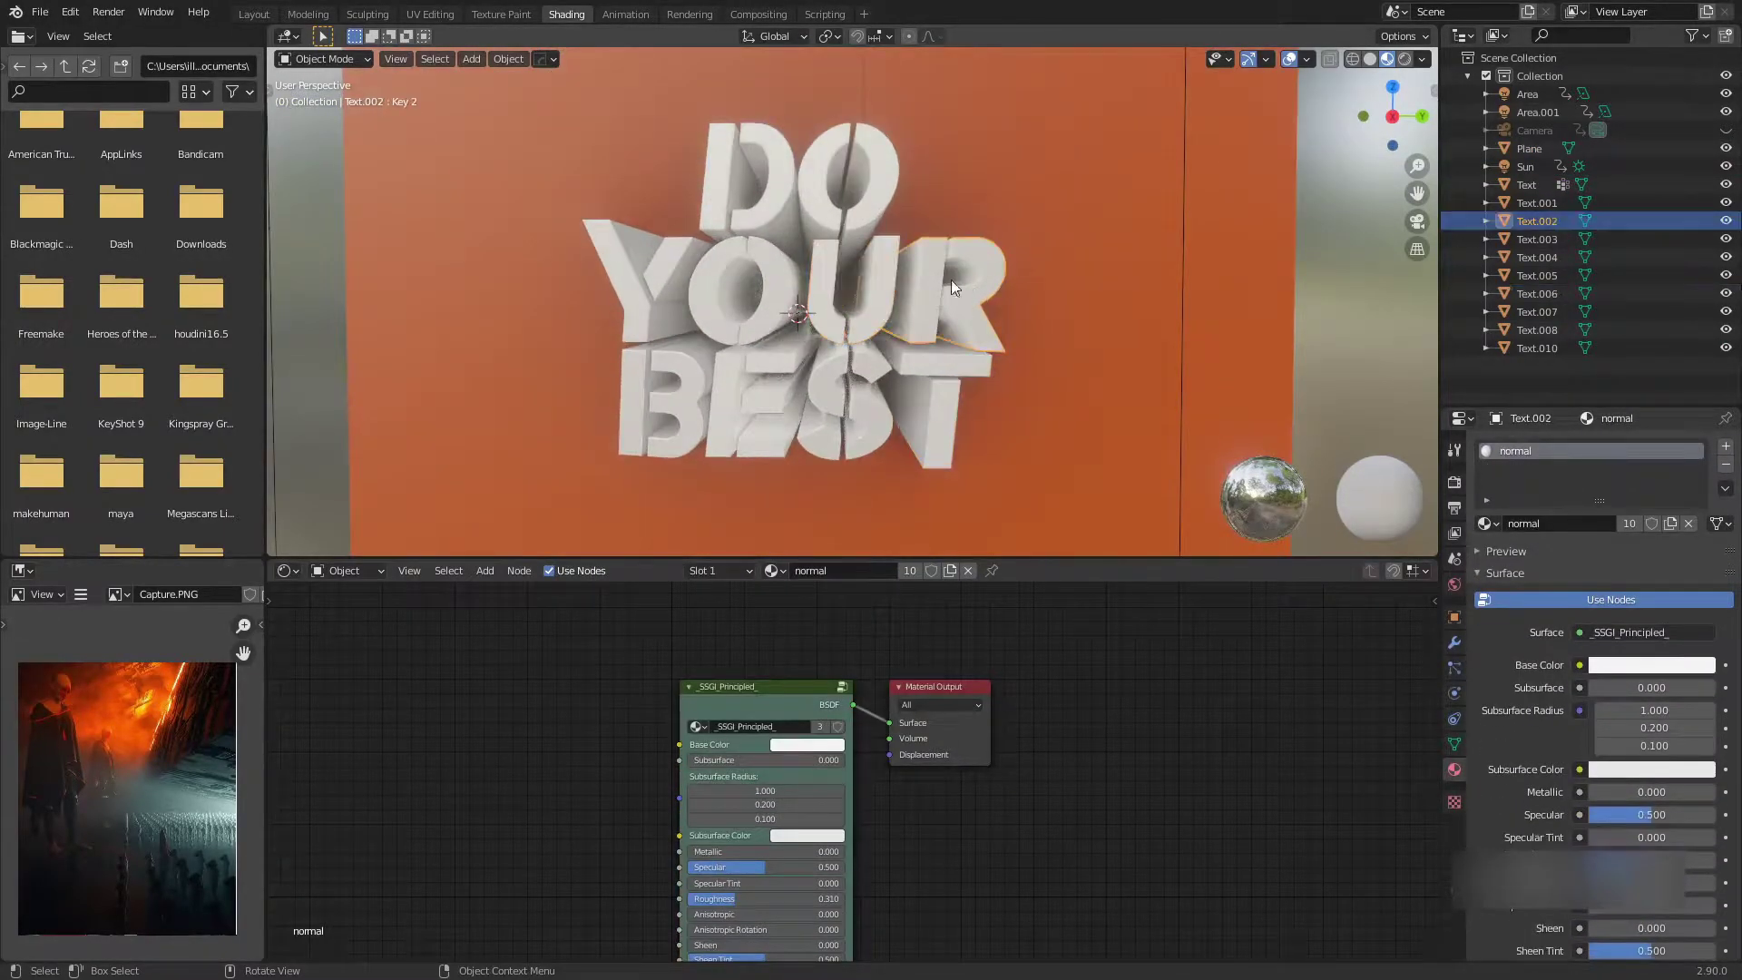
Remove the darker material slot from the letter O in the word DO
left_click(880, 224)
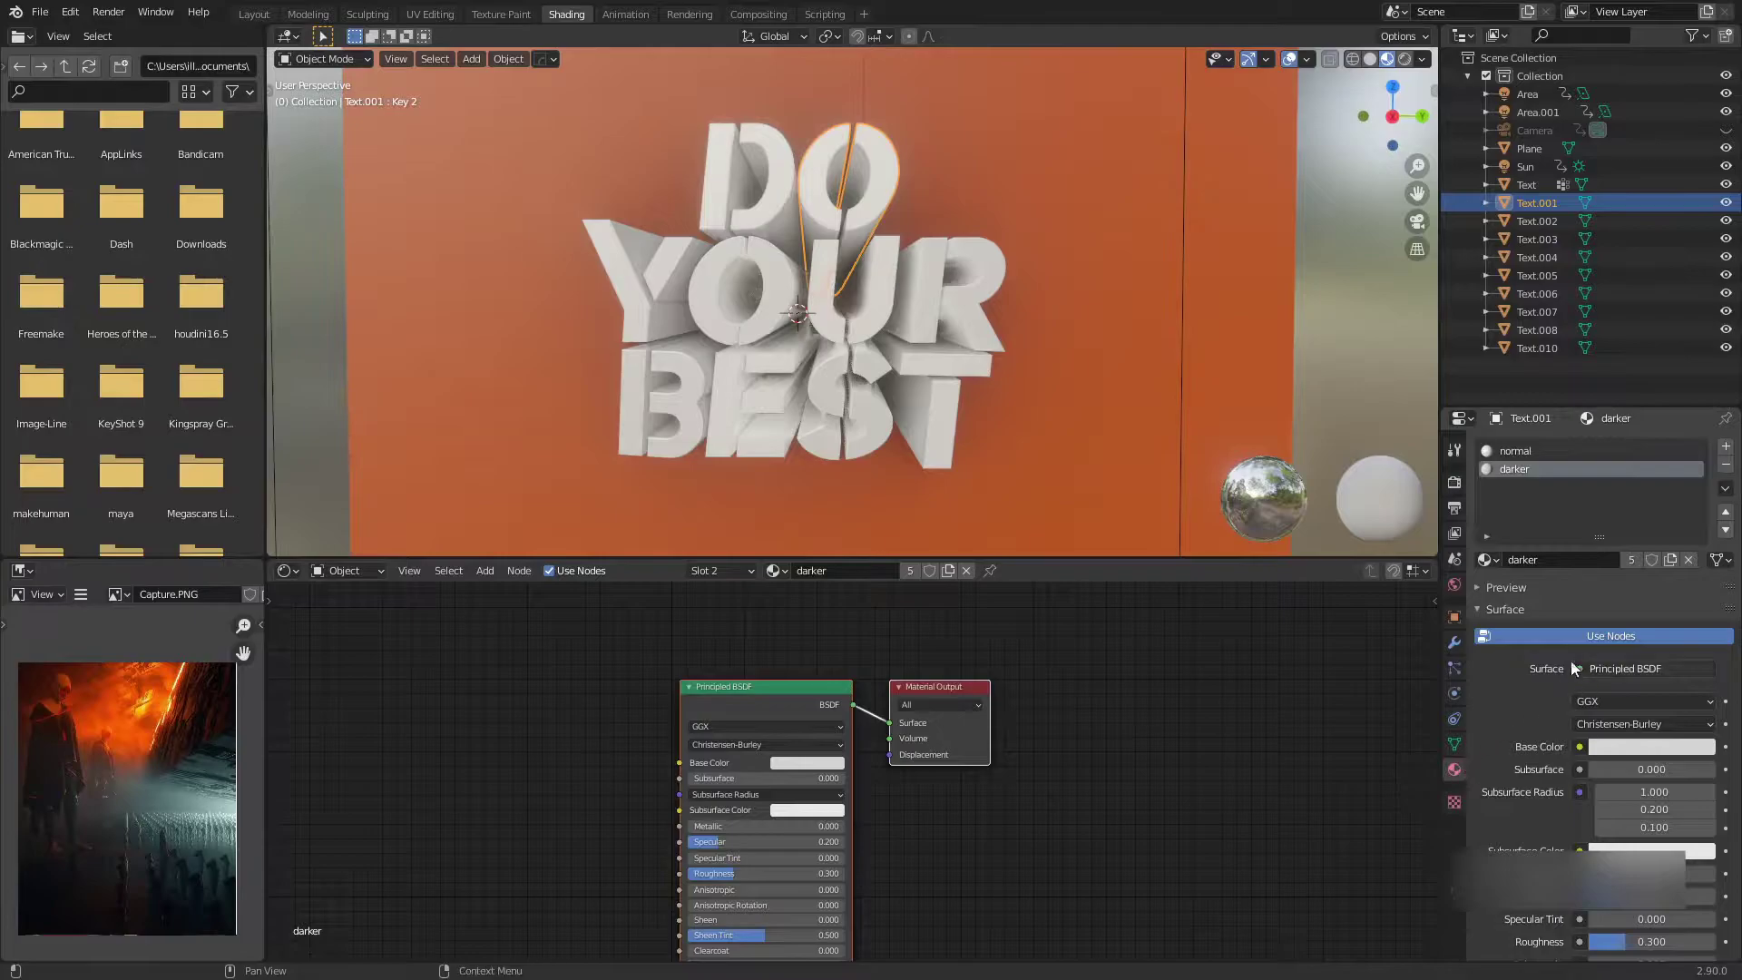
scroll(882, 751, "down", 2)
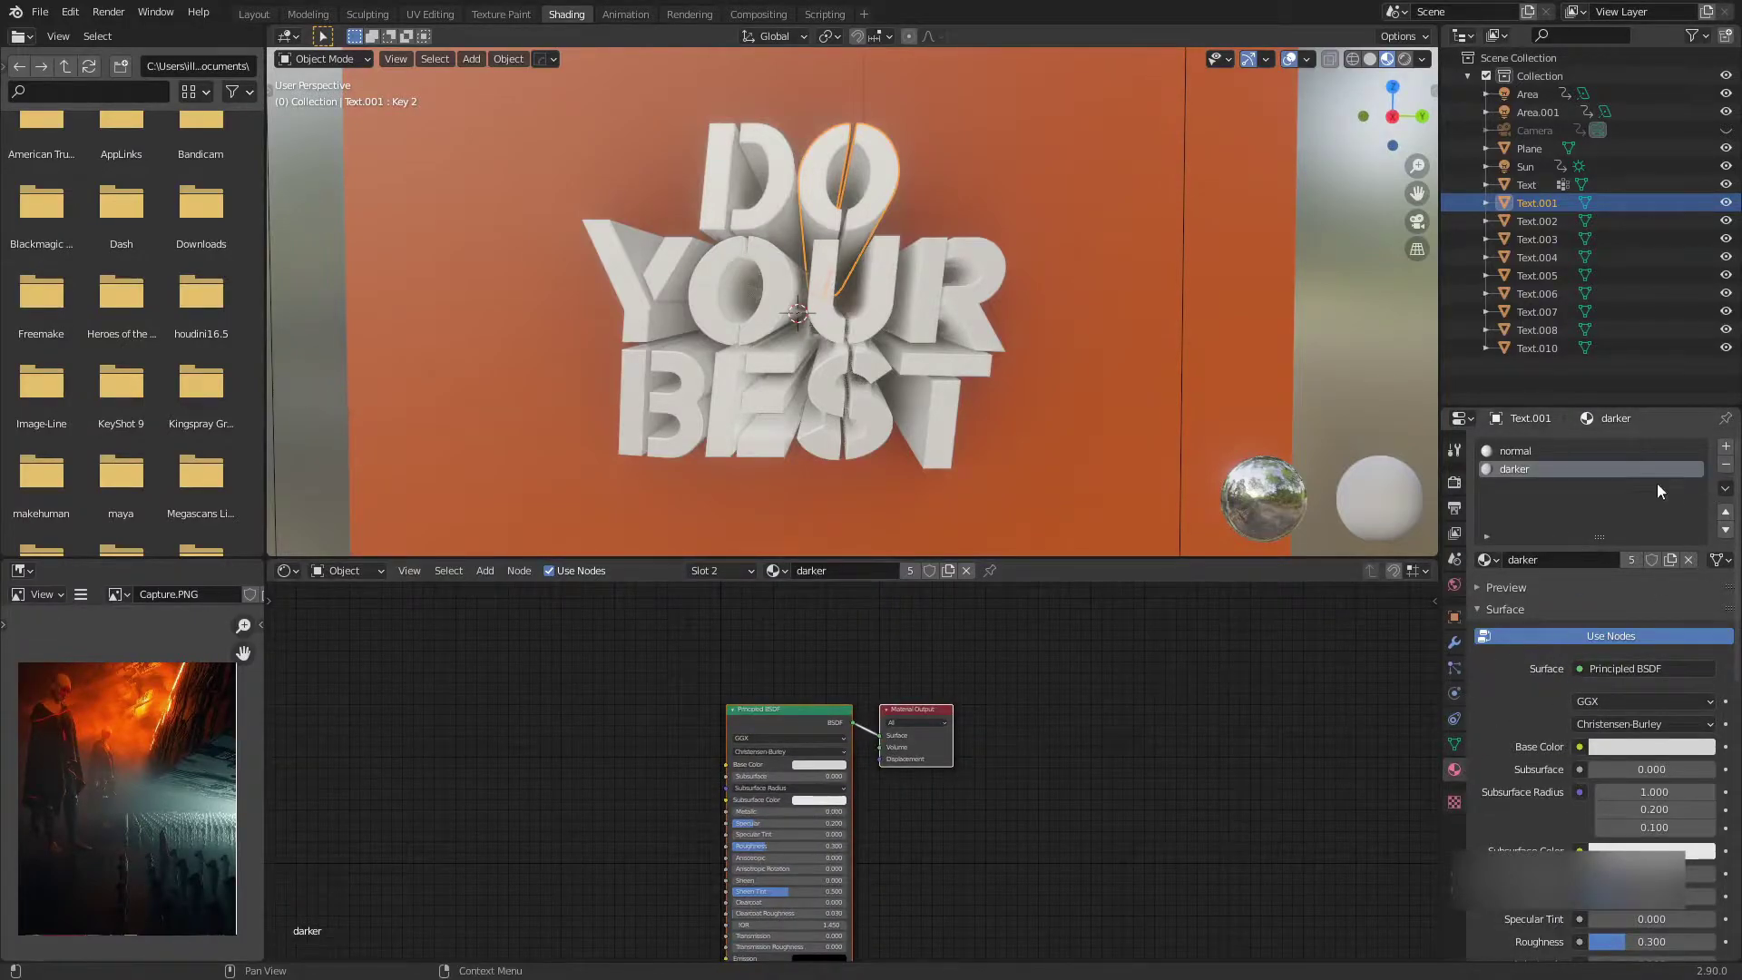
left_click(1726, 448)
left_click(1726, 447)
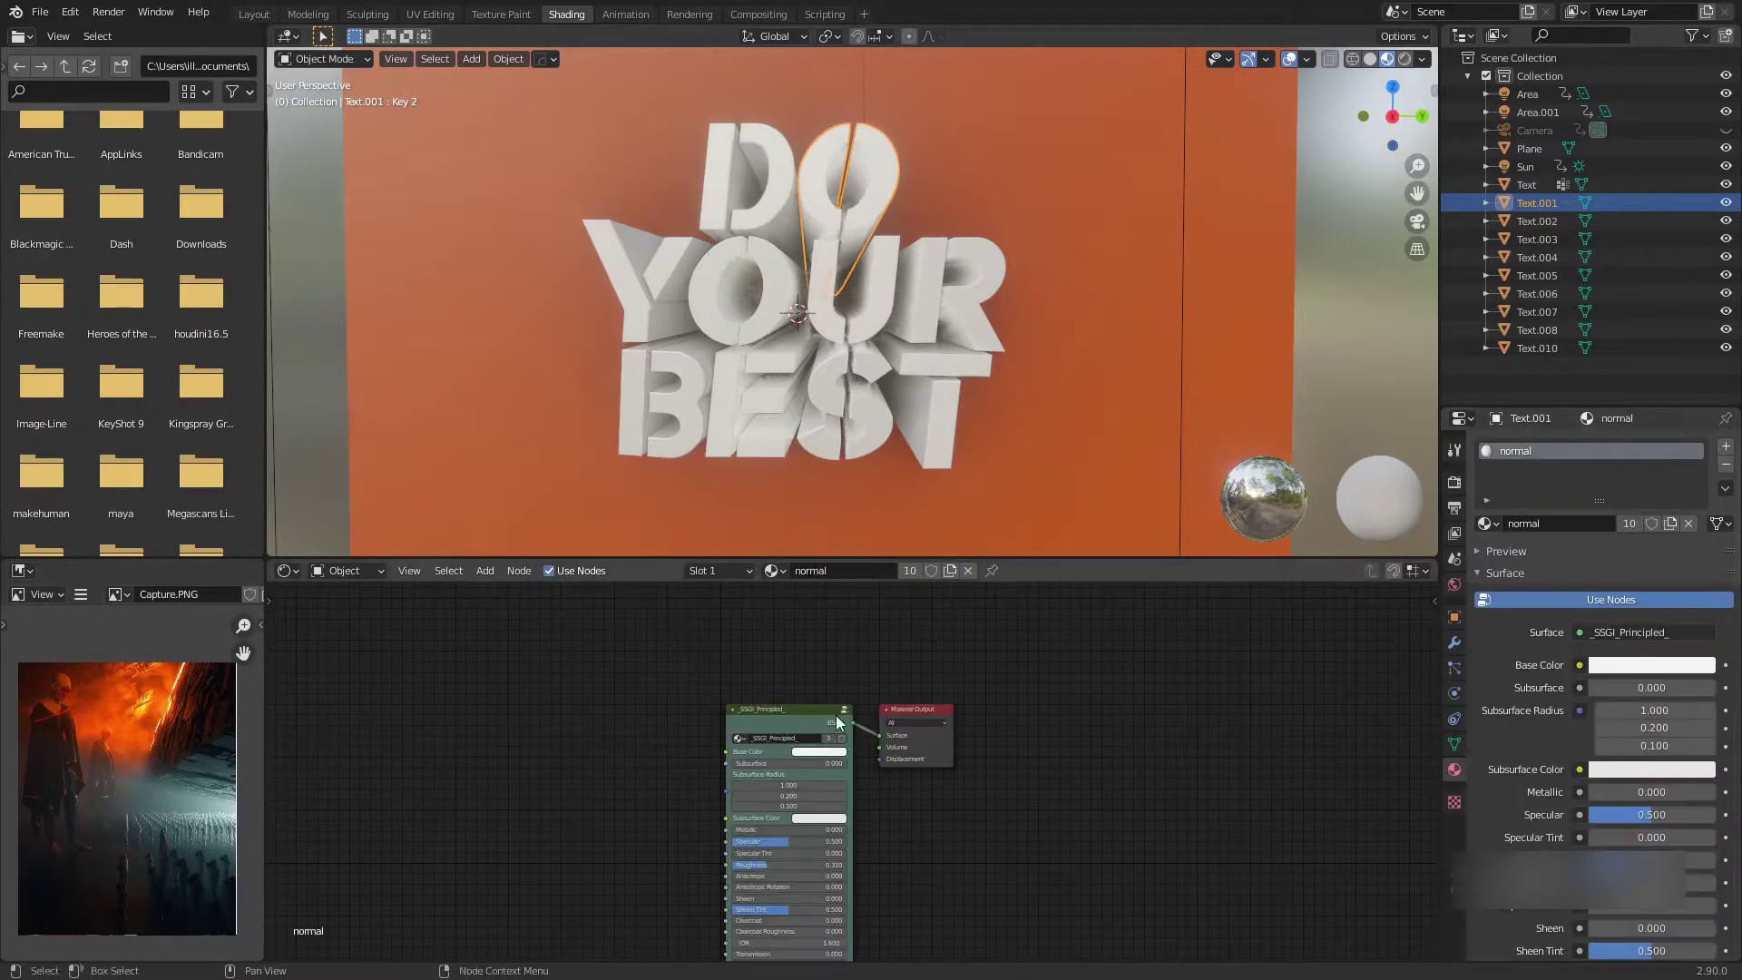
Select the background plane and examine its Principled BSDF inputs from Base Color through Clearcoat Roughness
scroll(840, 721, "down", 2)
left_click(1080, 354)
scroll(1075, 352, "down", 3)
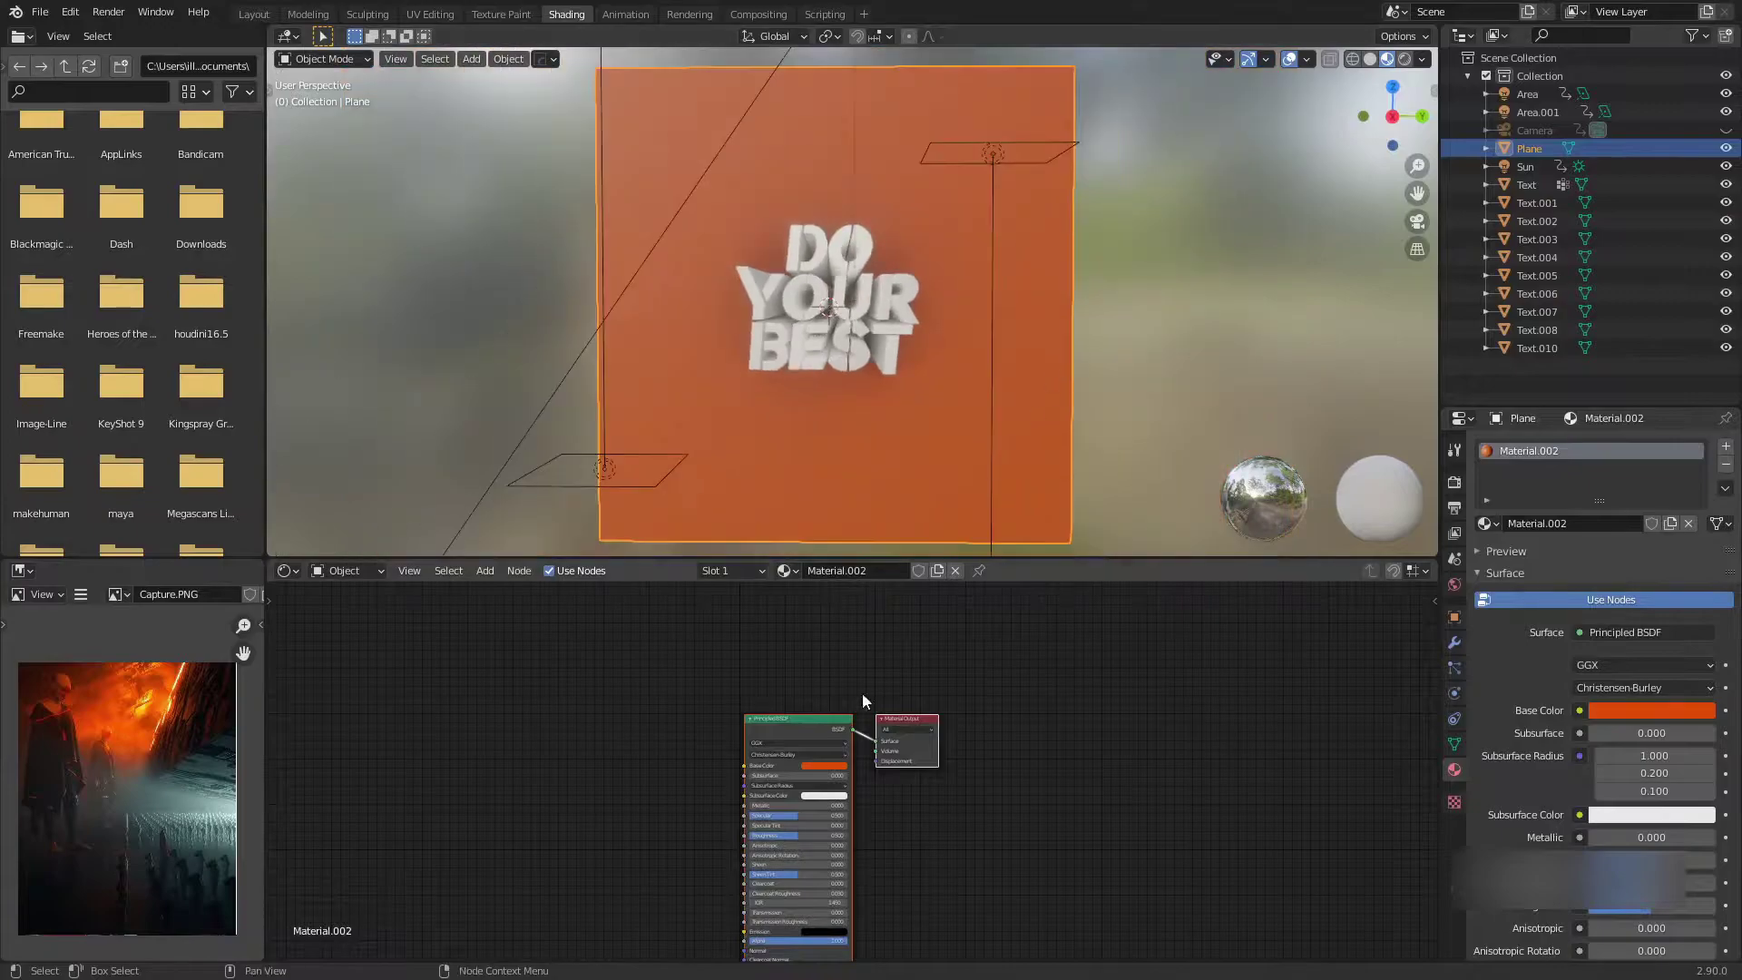
scroll(836, 704, "up", 4)
mouse_move(786, 660)
middle_mouse_down()
mouse_move(862, 705)
mouse_move(817, 657)
middle_mouse_up()
scroll(768, 655, "up", 2)
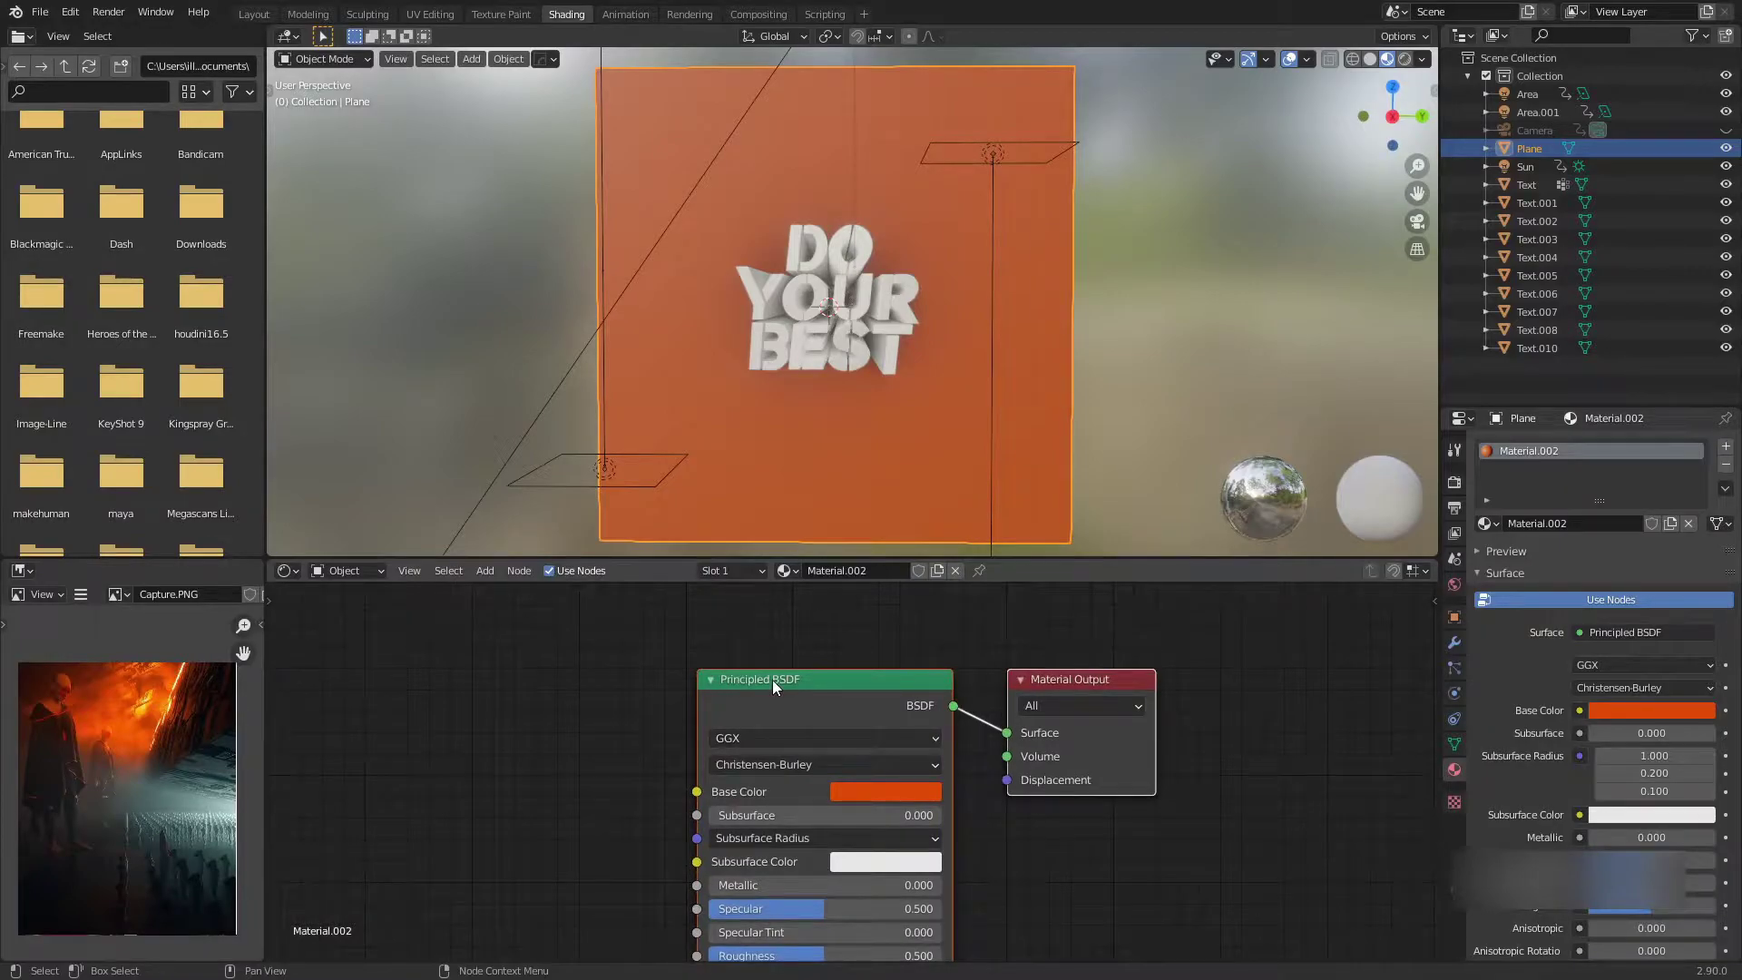
middle_click_drag(837, 868, 803, 724)
scroll(830, 715, "down", 4)
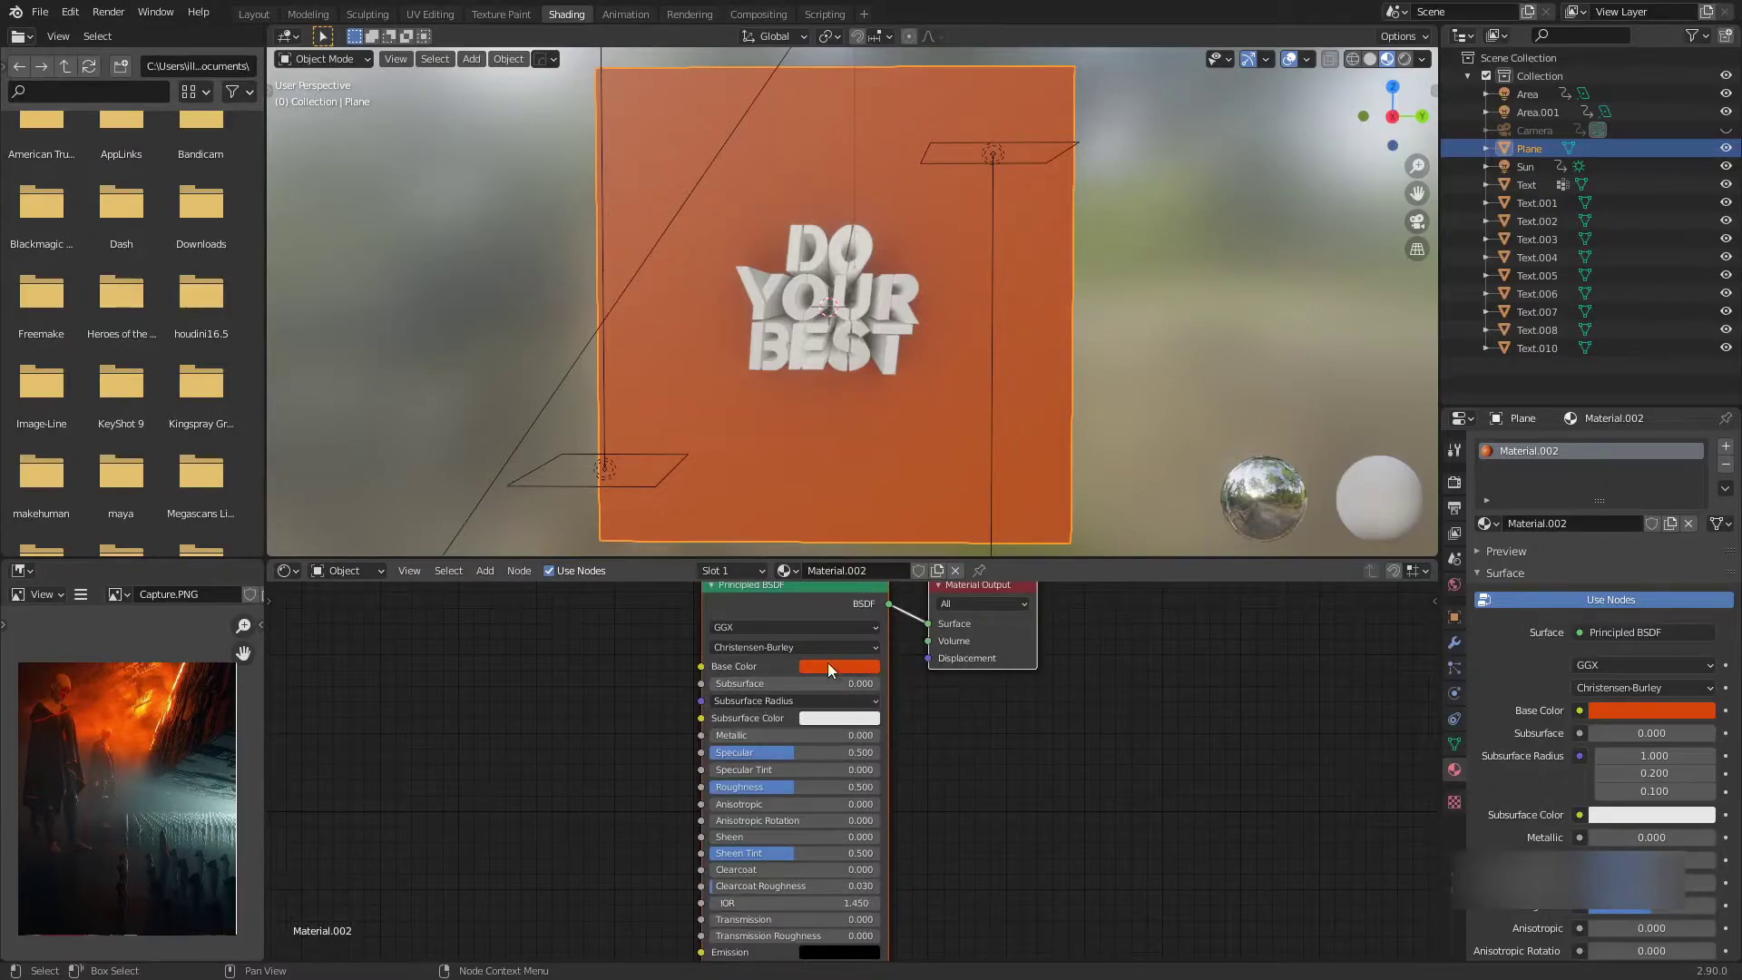
middle_click_drag(808, 796, 816, 720)
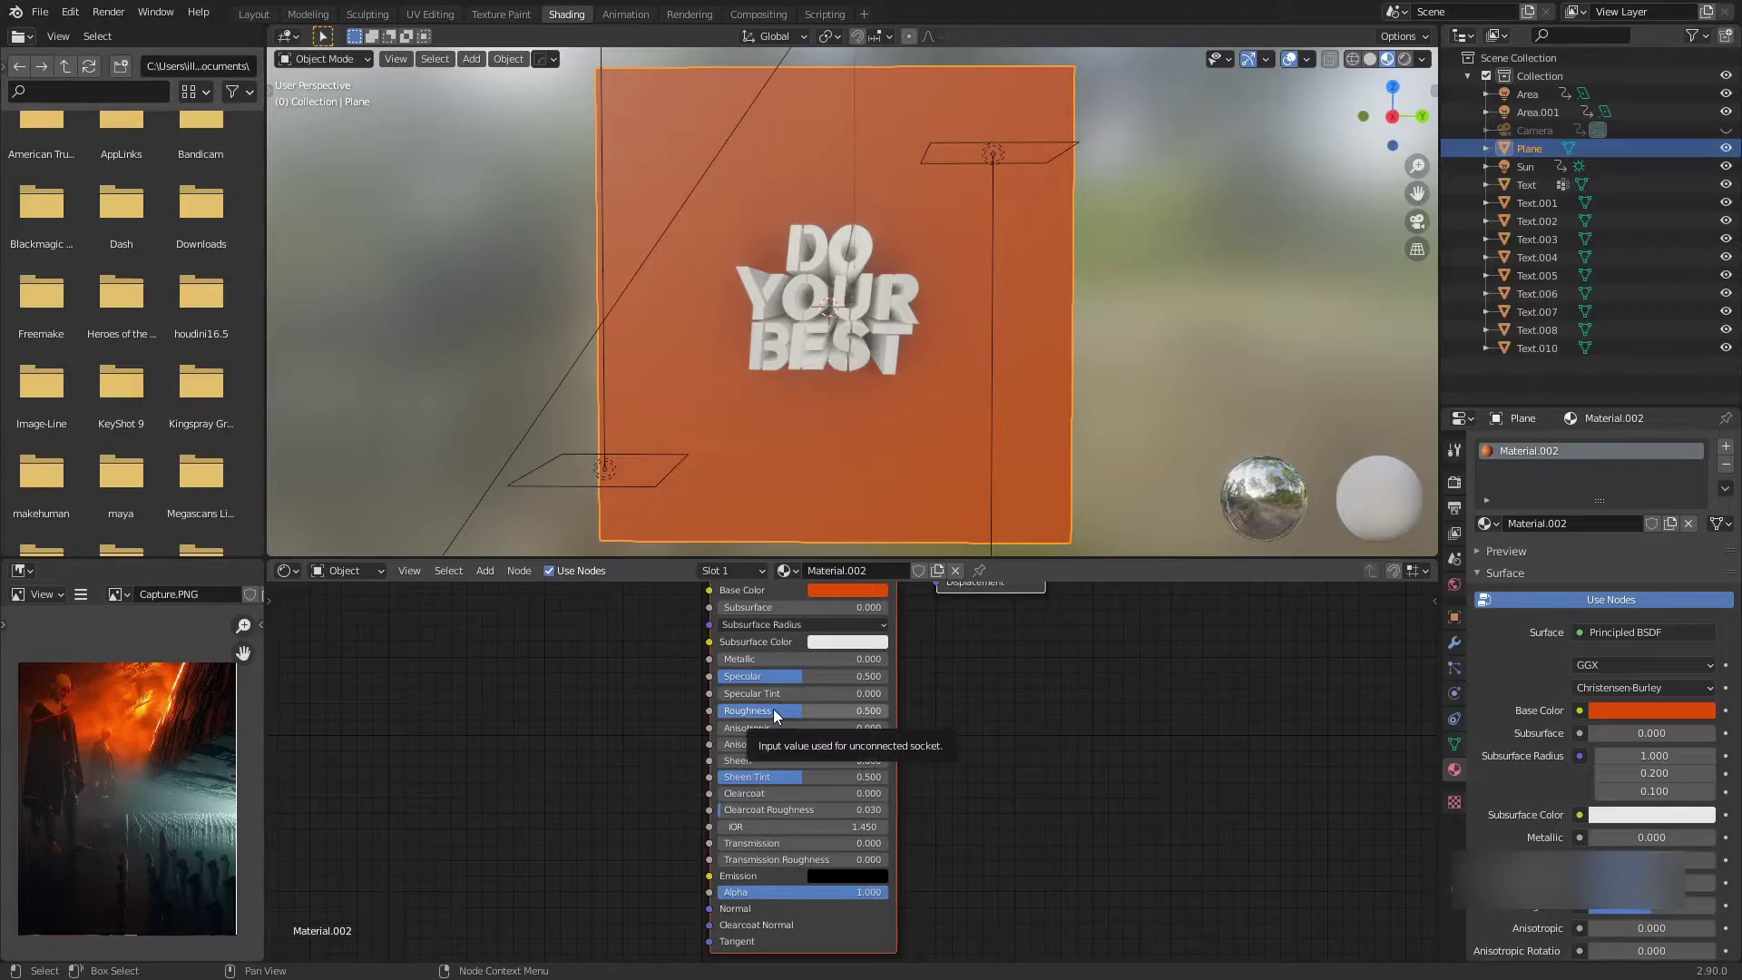
scroll(767, 705, "down", 2, "shift")
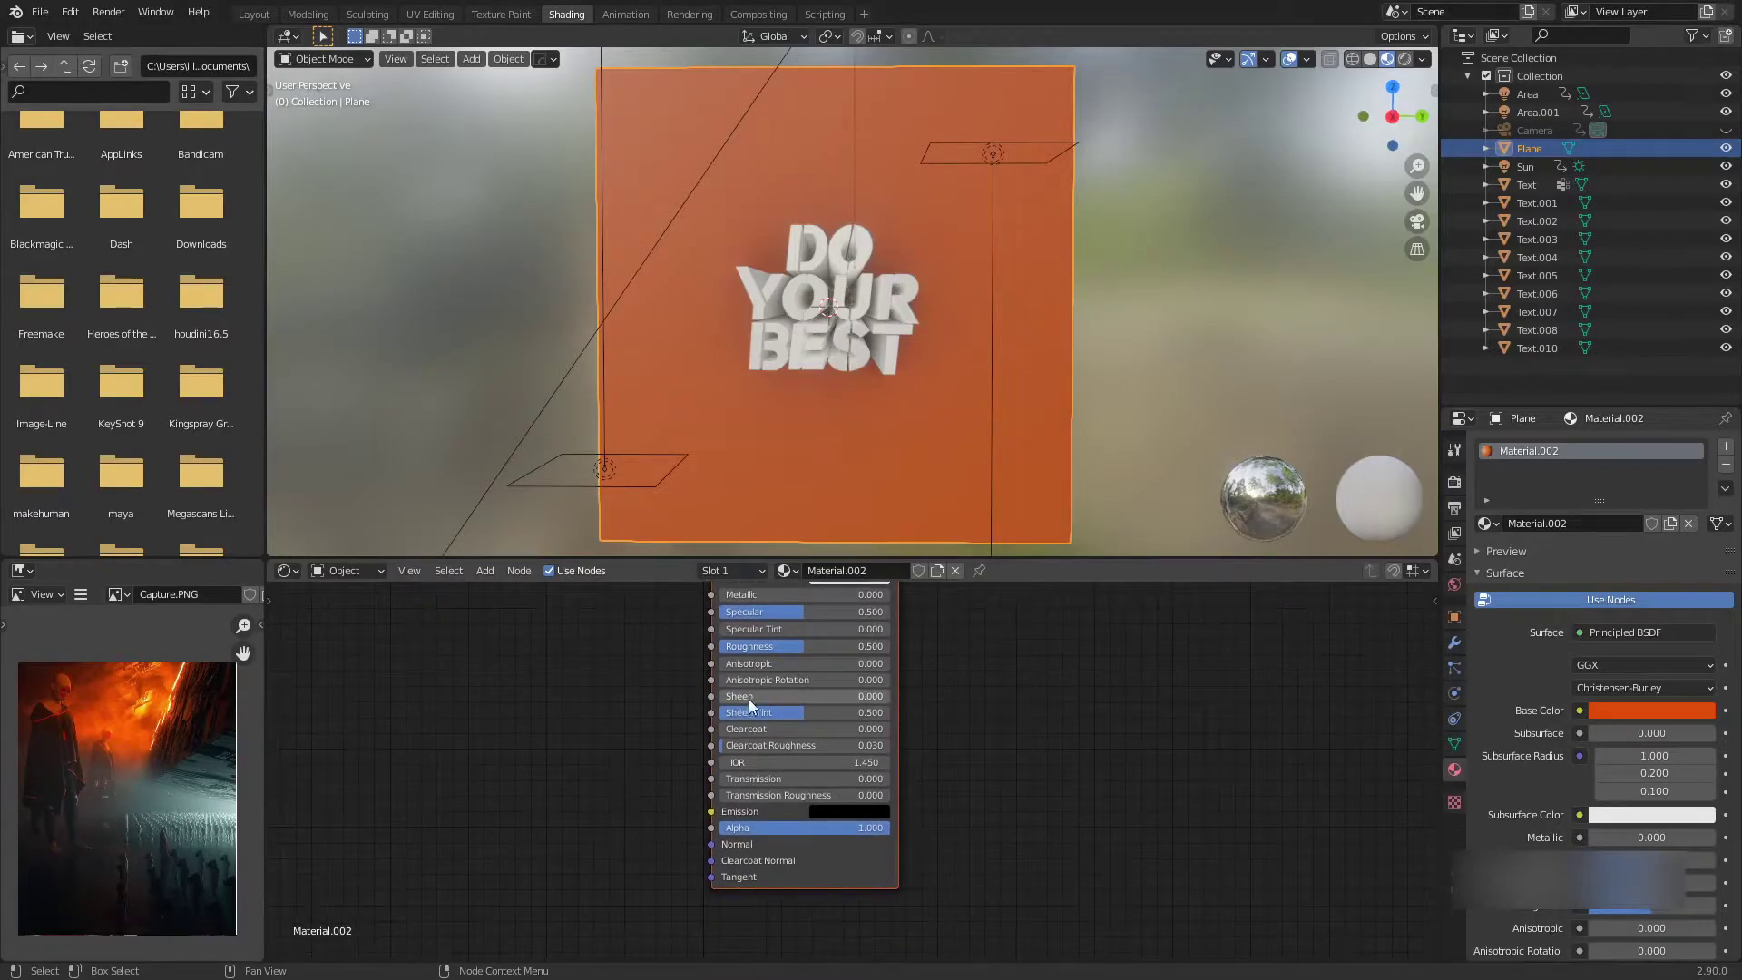
scroll(766, 696, "down", 2, "shift")
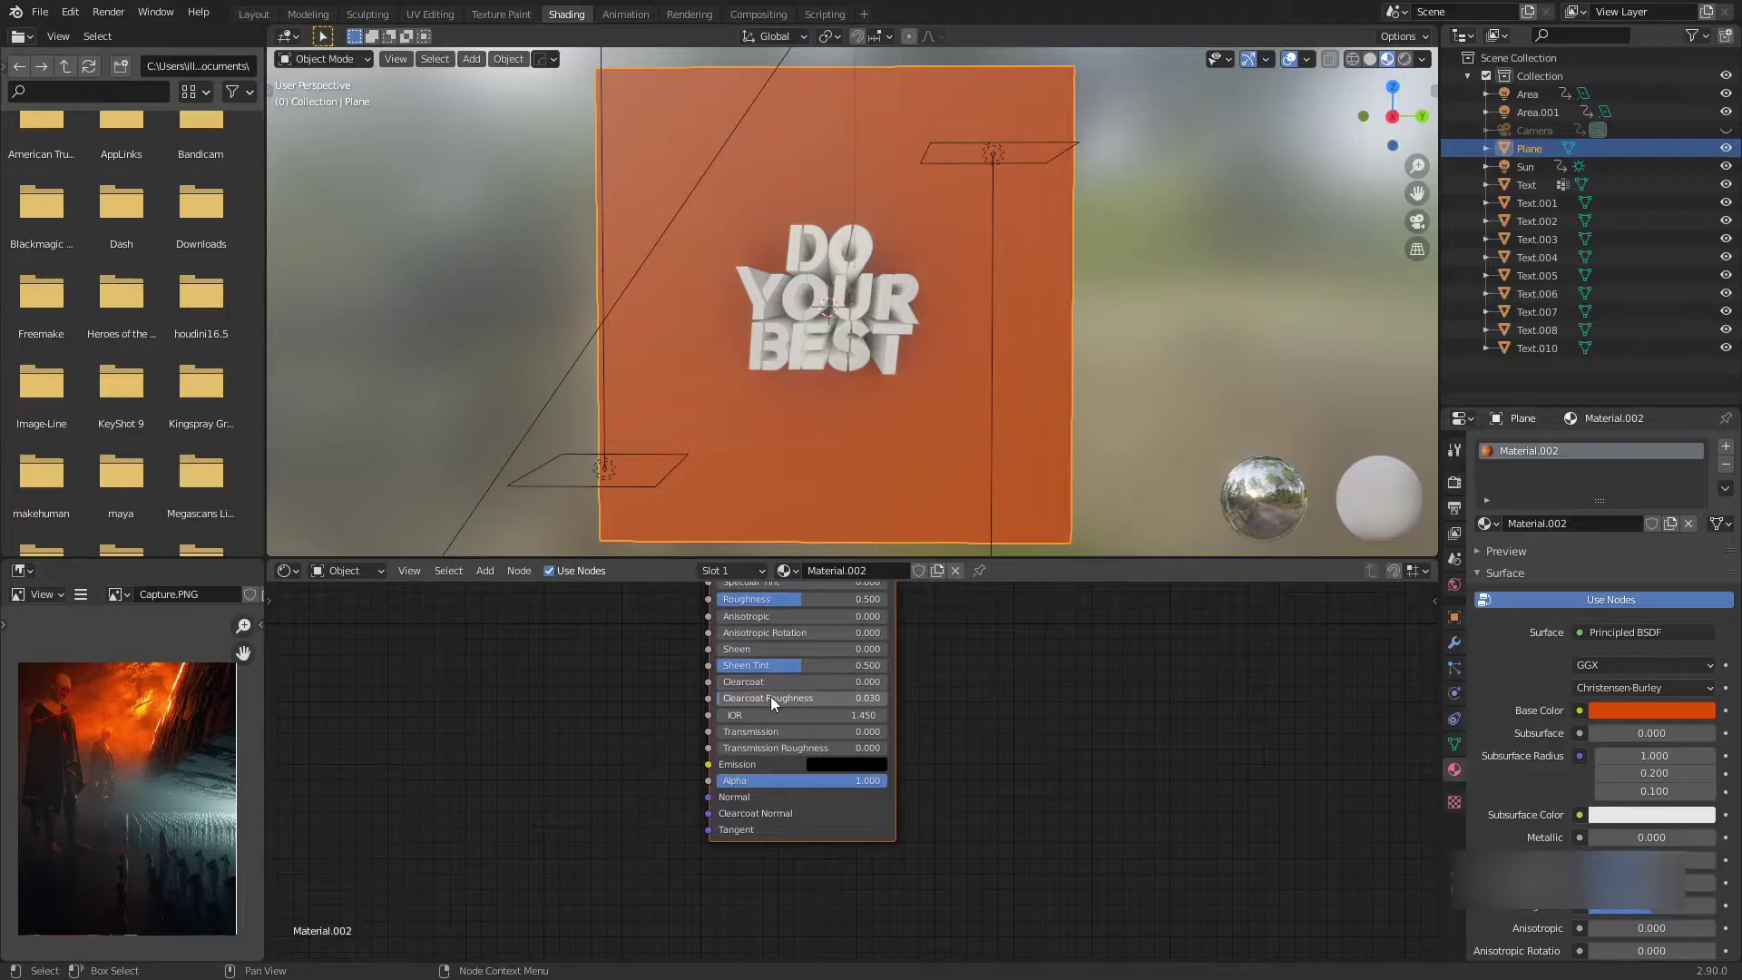
Examine the remaining Principled BSDF inputs, from IOR and Transmission to Emission, Alpha, Normal and Tangent
scroll(770, 693, "up", 1)
scroll(768, 690, "up", 2)
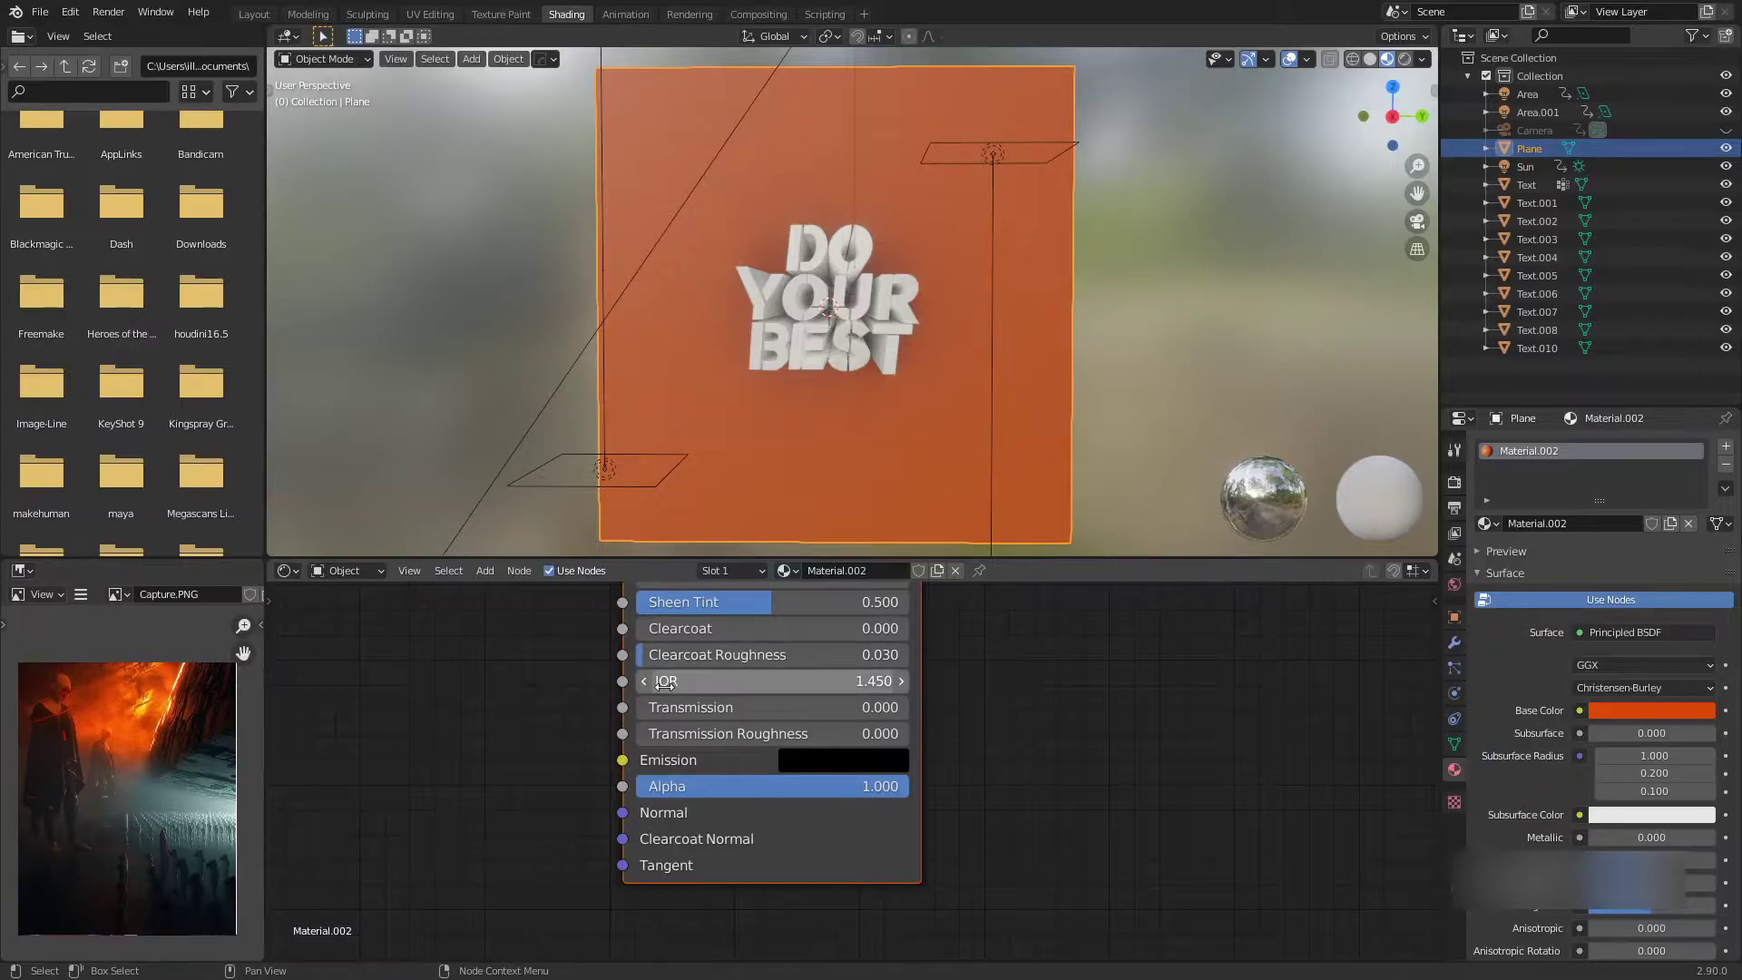
middle_click_drag(695, 764, 742, 694)
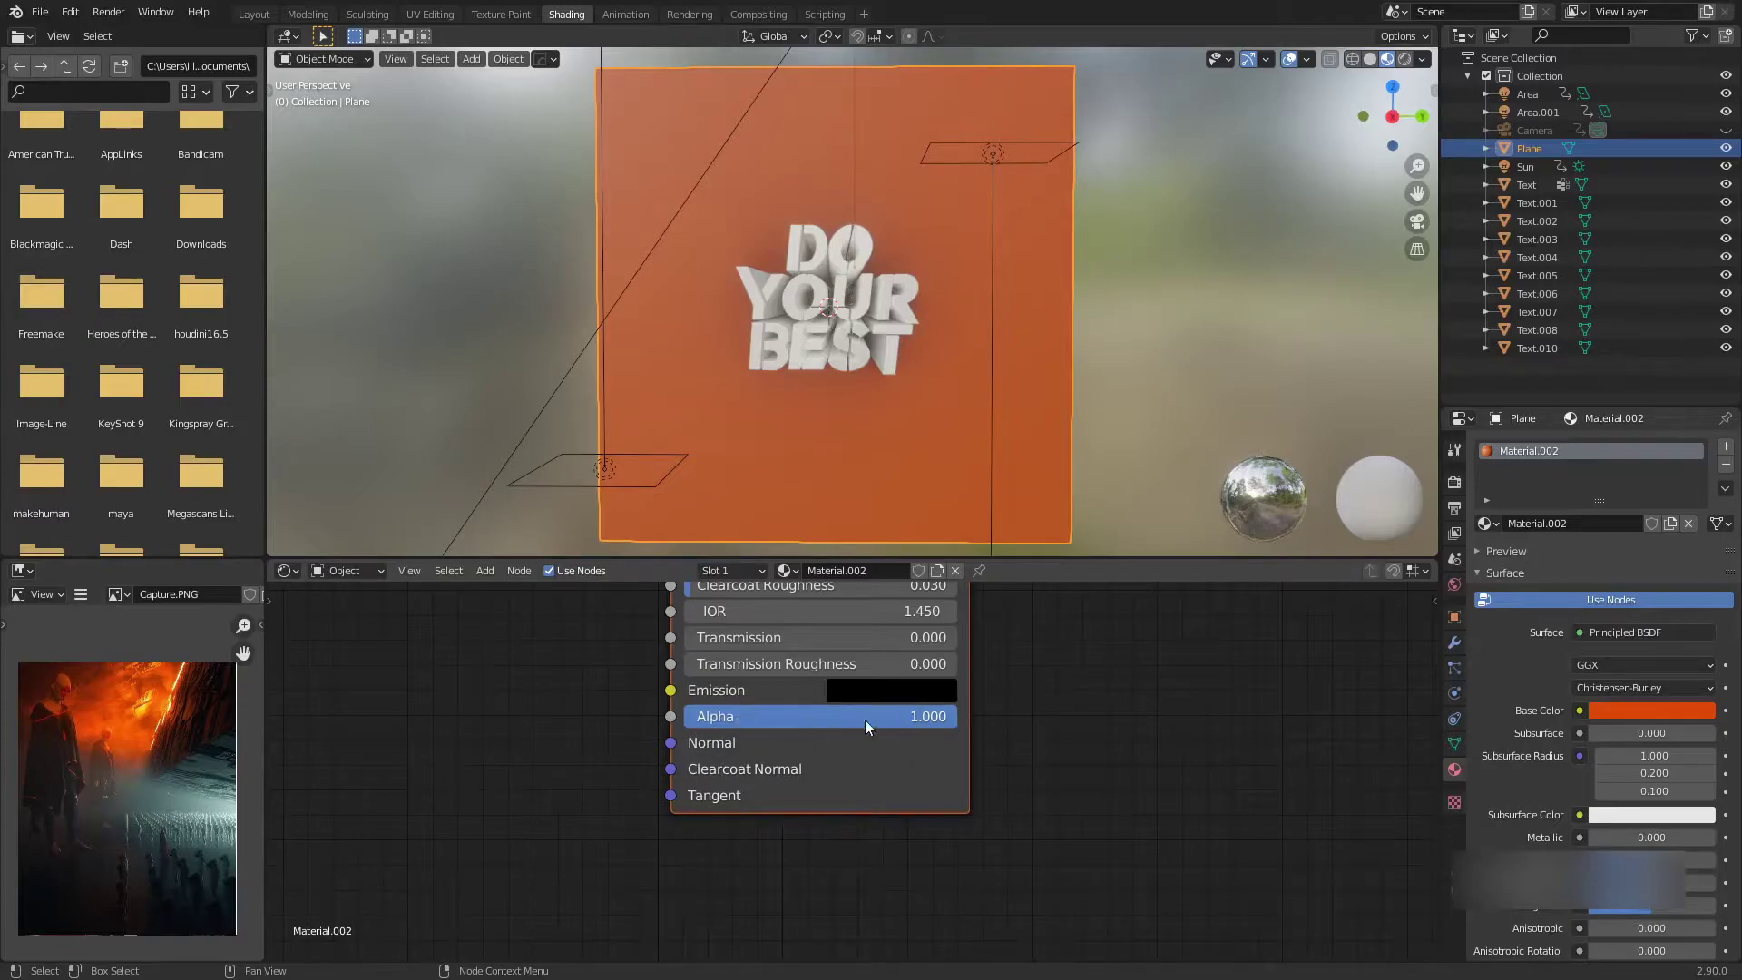
scroll(726, 712, "down", 4)
scroll(737, 724, "down", 3)
middle_click_drag(789, 688, 743, 751)
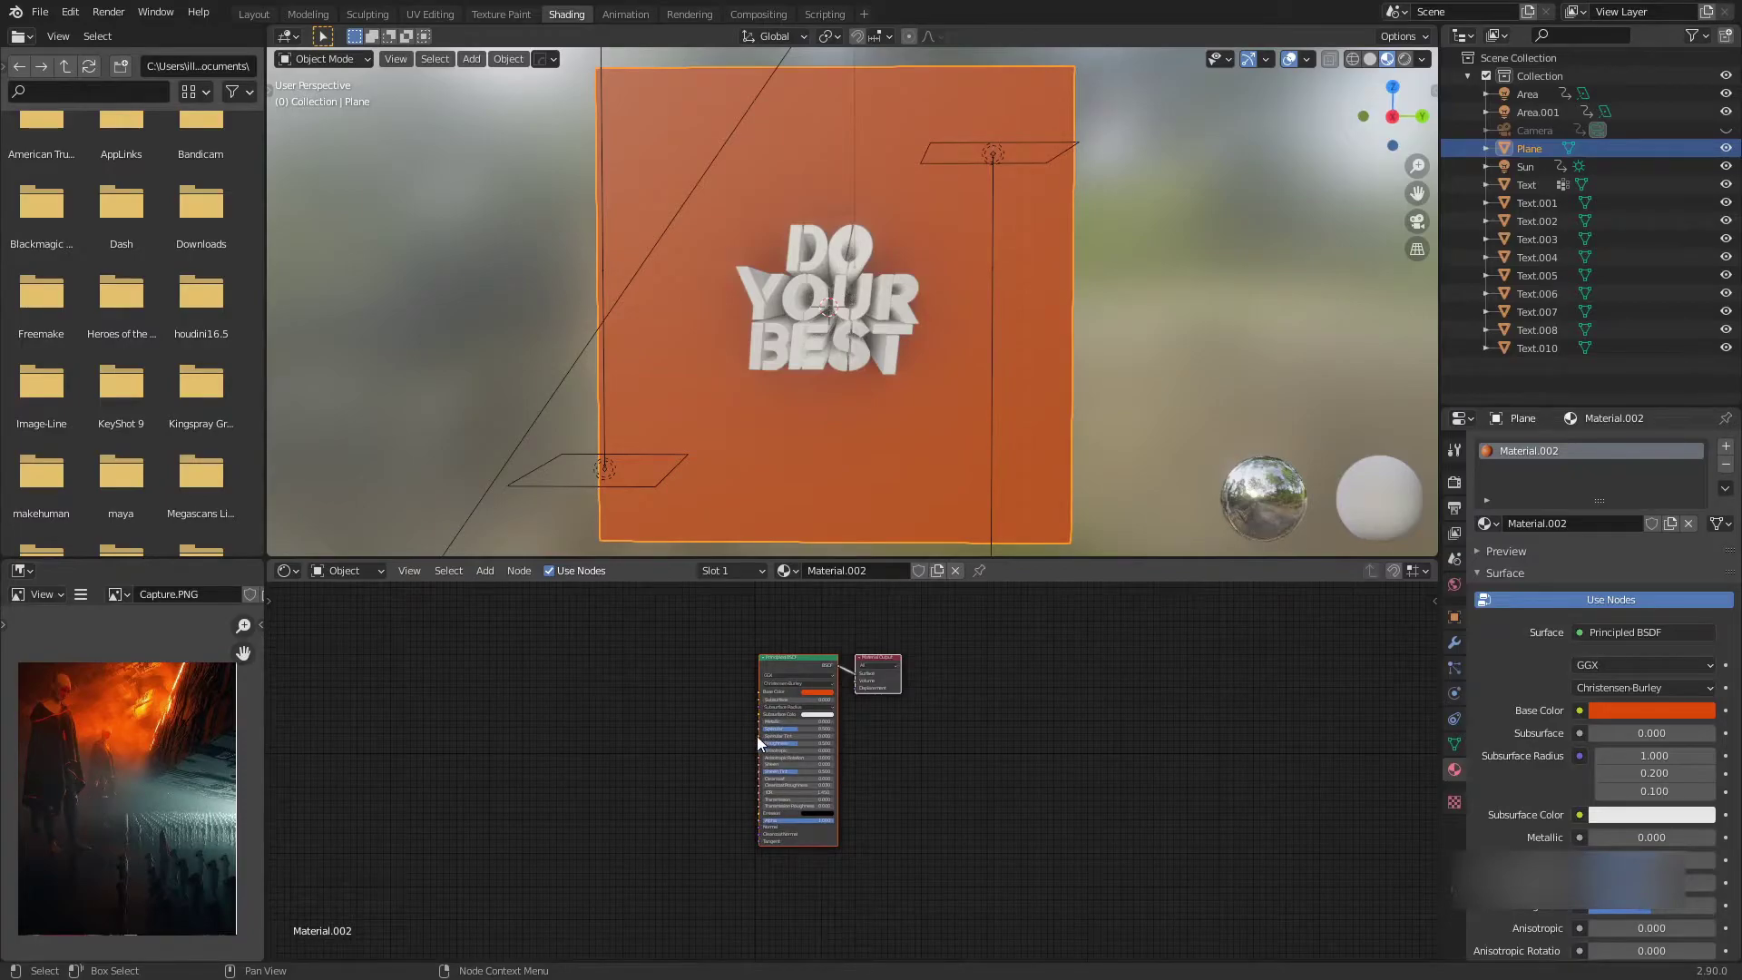
Add an Image Texture node in the empty space beside the Principled BSDF's inputs in the plane's material
middle_click_drag(809, 744, 733, 679)
scroll(729, 708, "up", 4)
scroll(735, 690, "up", 3)
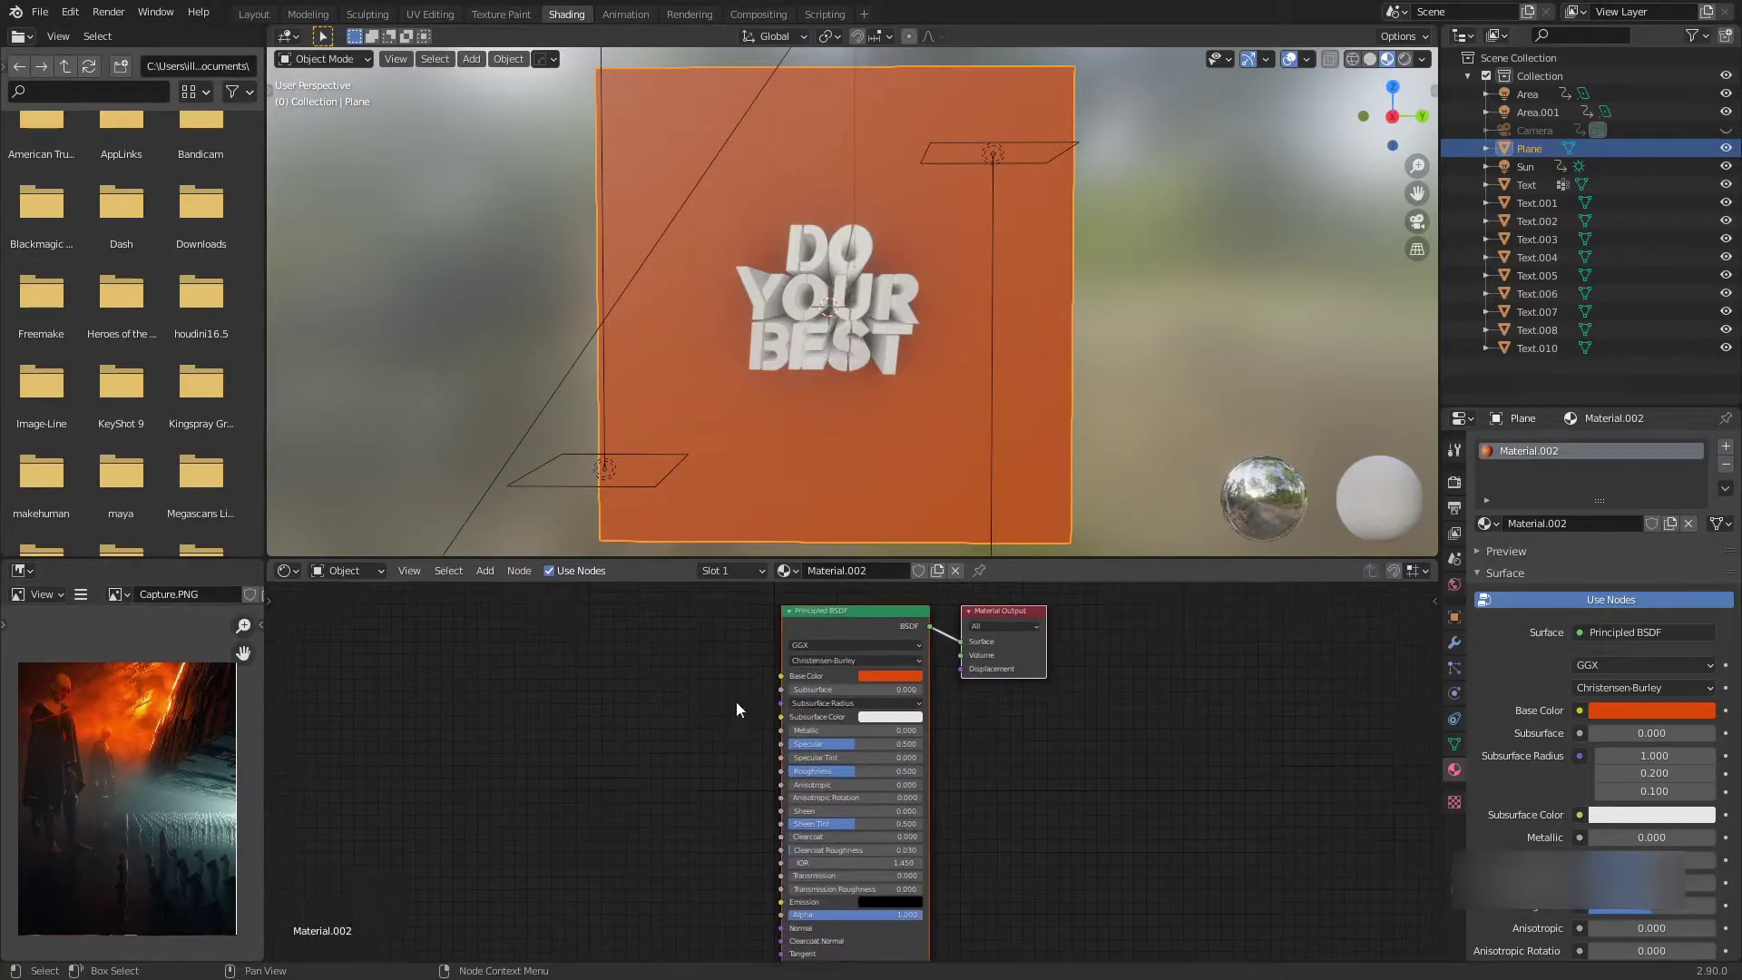
key("shift+a")
left_click(612, 670)
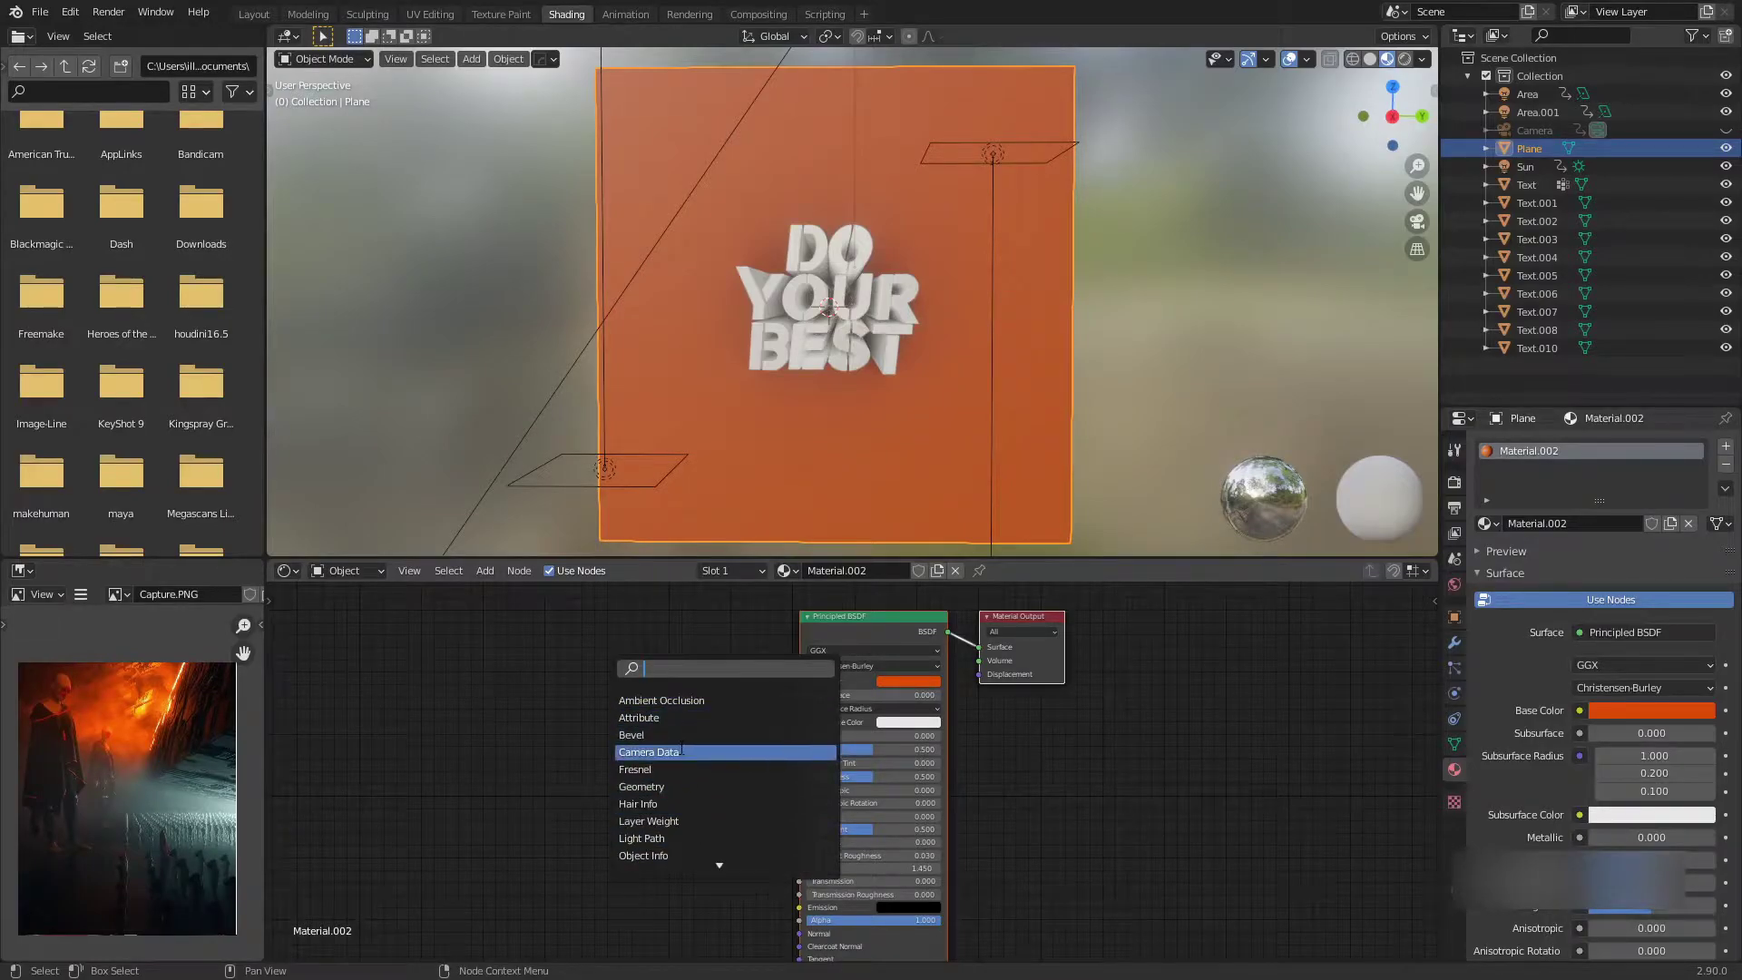
type("ima")
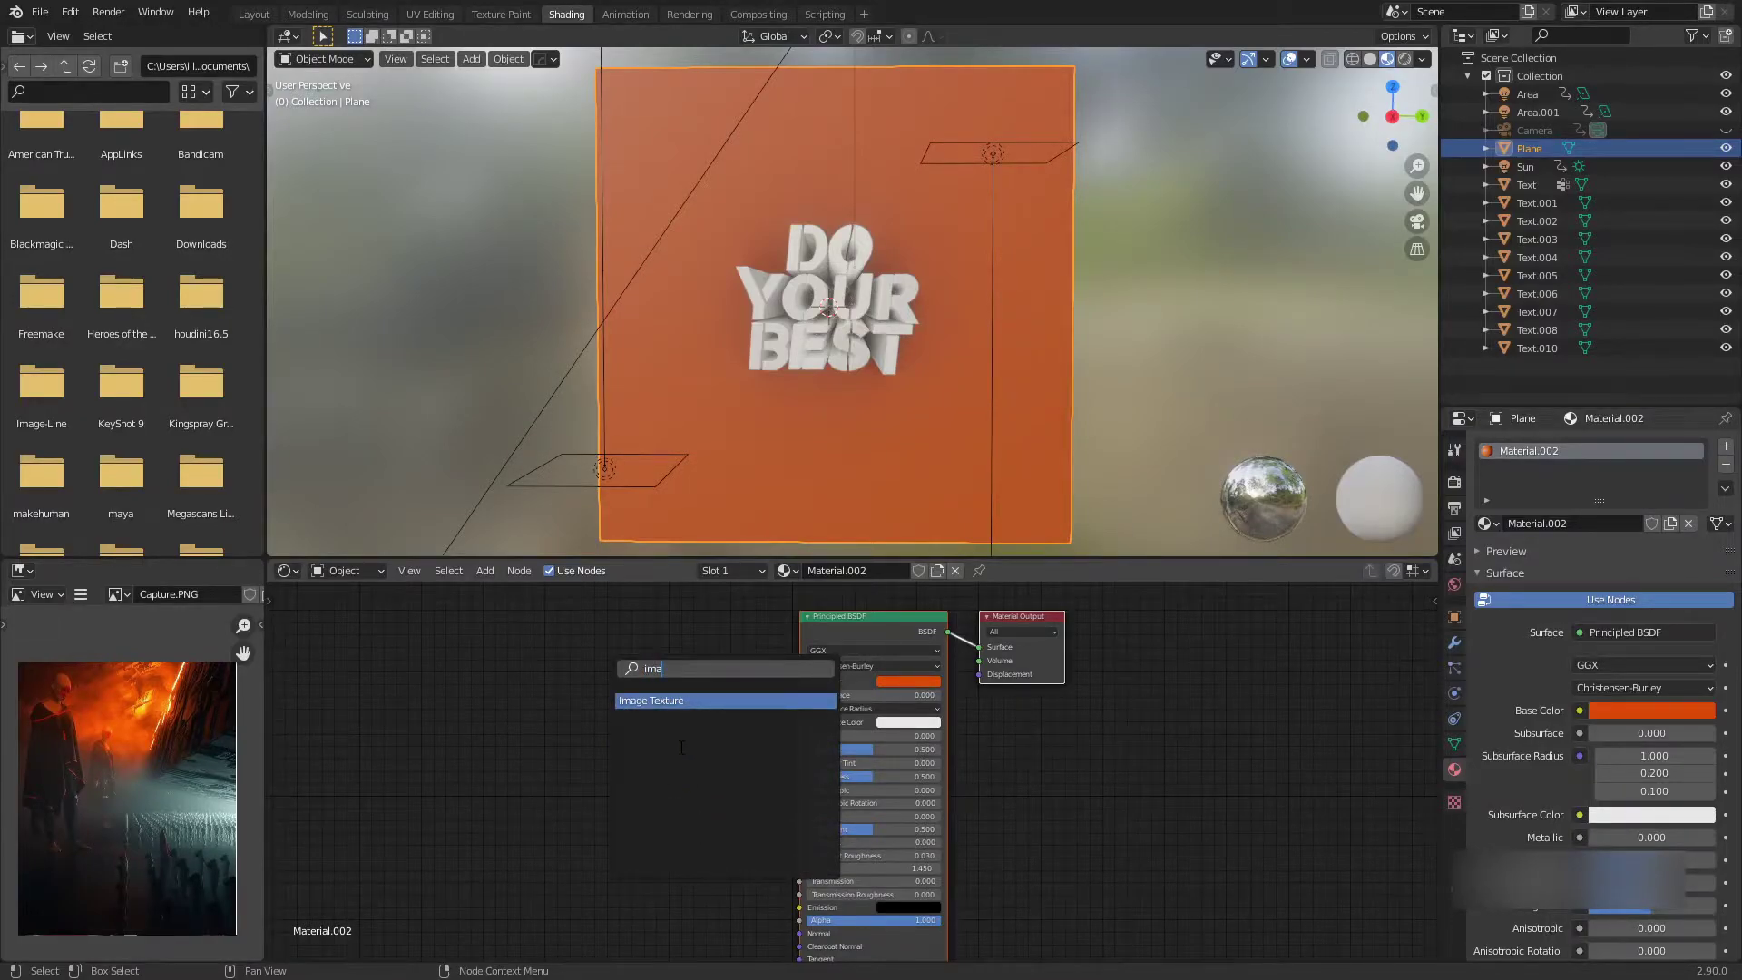
left_click(651, 700)
left_click(626, 698)
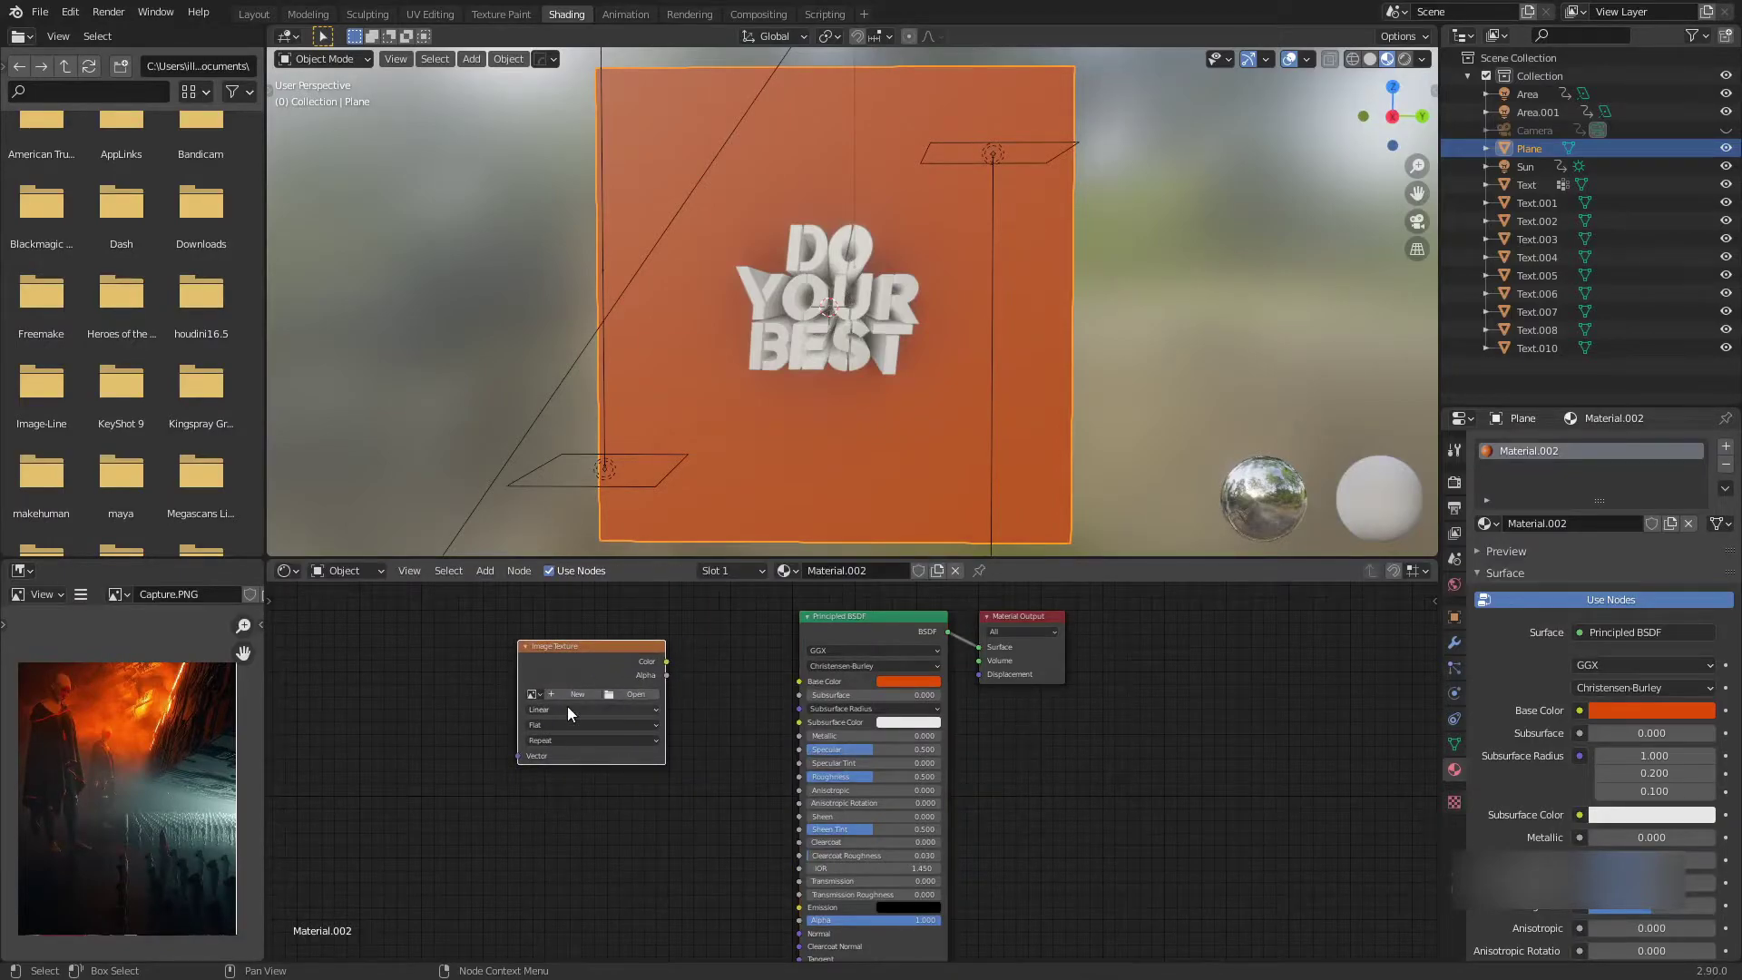
Load FriendlyShade_Bricks01_Albedo.jpg from the bricks folder into the Image Texture node
left_click(634, 695)
left_click(464, 729)
left_click(700, 363)
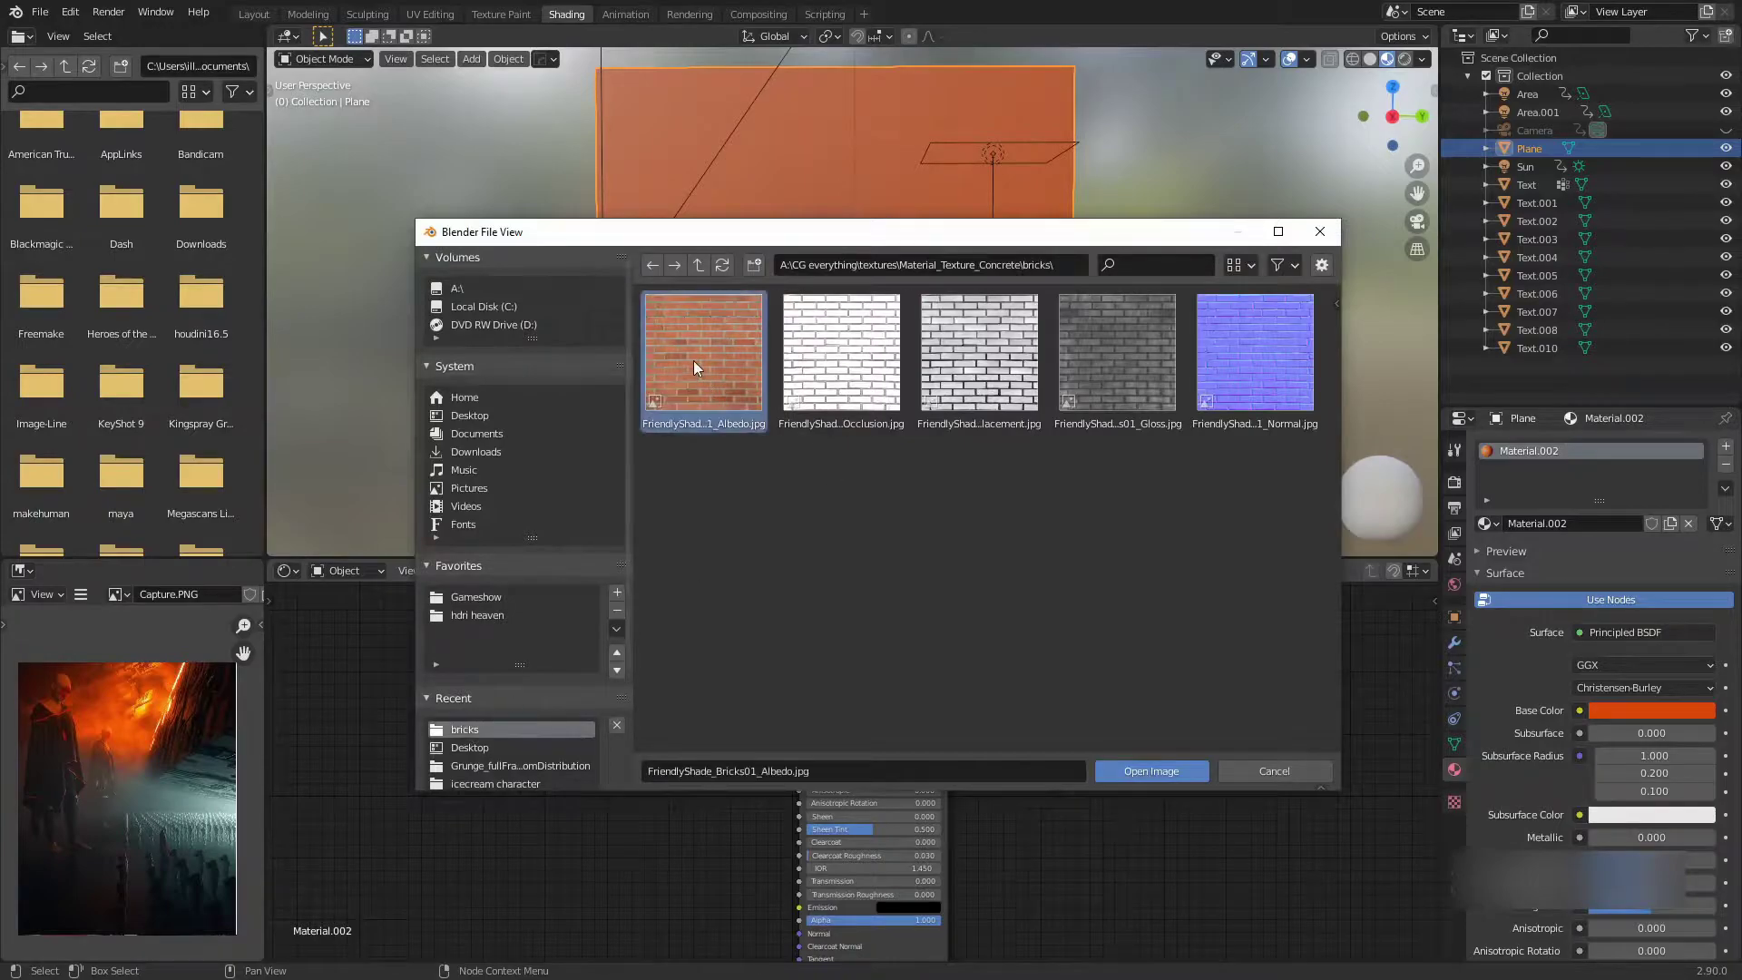
left_click(1149, 770)
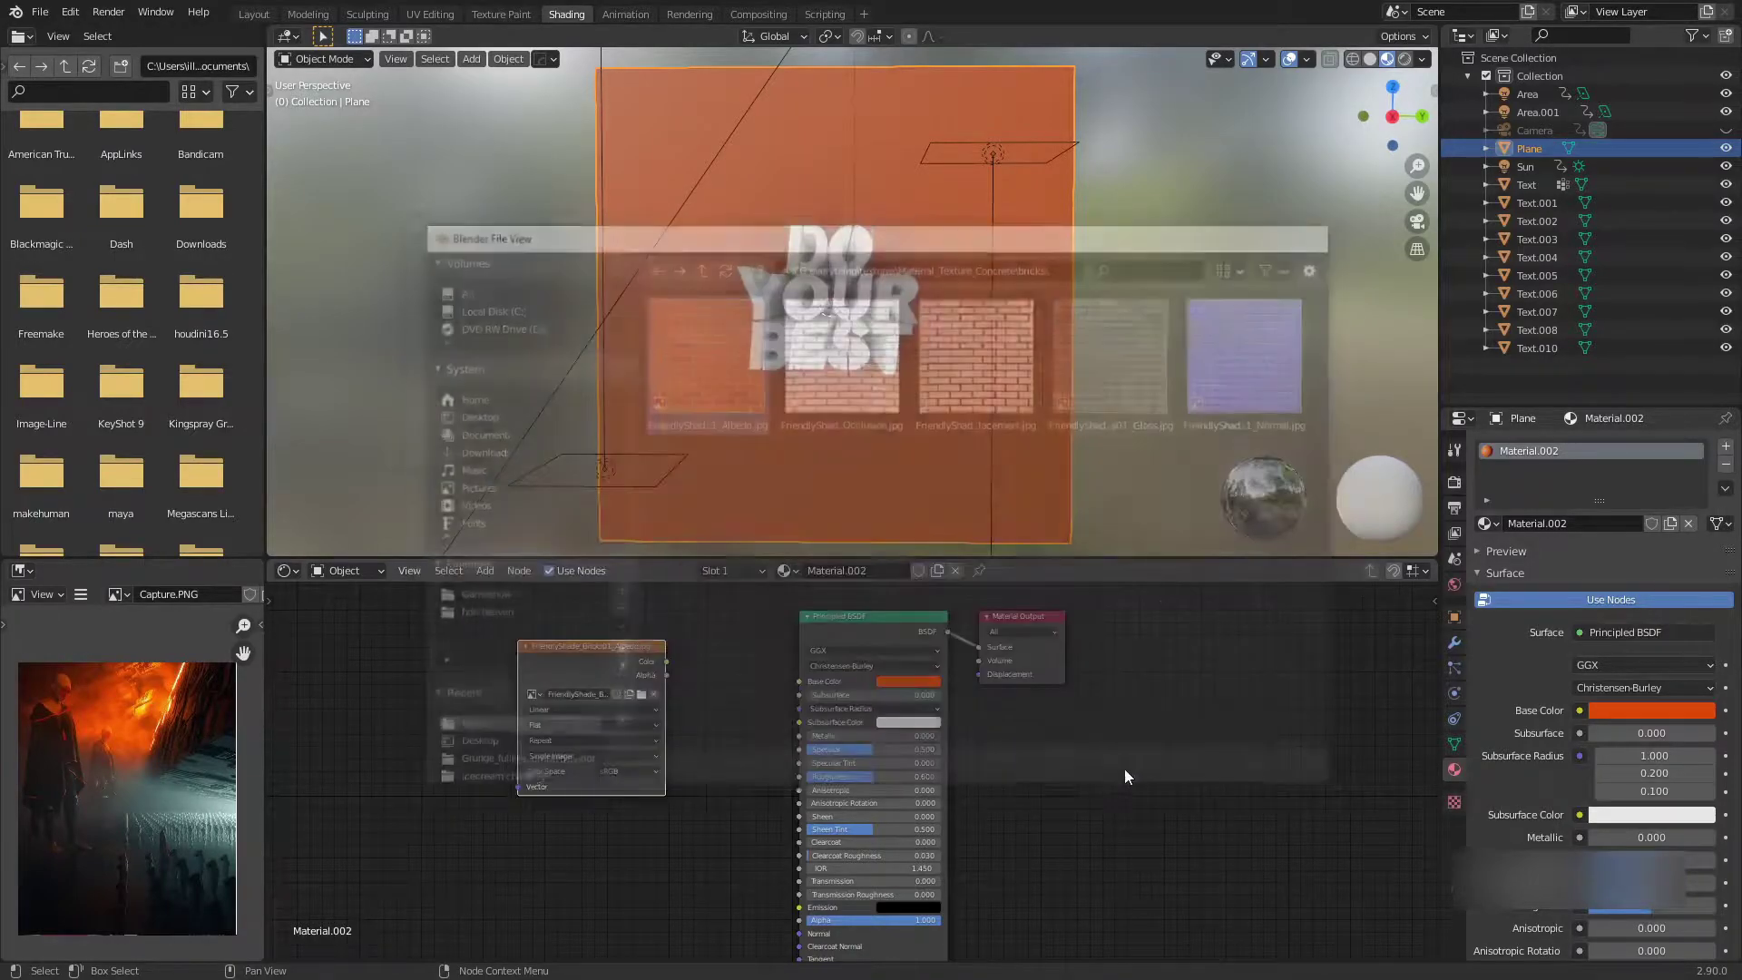
Connect the brick Image Texture's Color output to the Base Color input of the Principled BSDF
left_click_drag(666, 662, 797, 681)
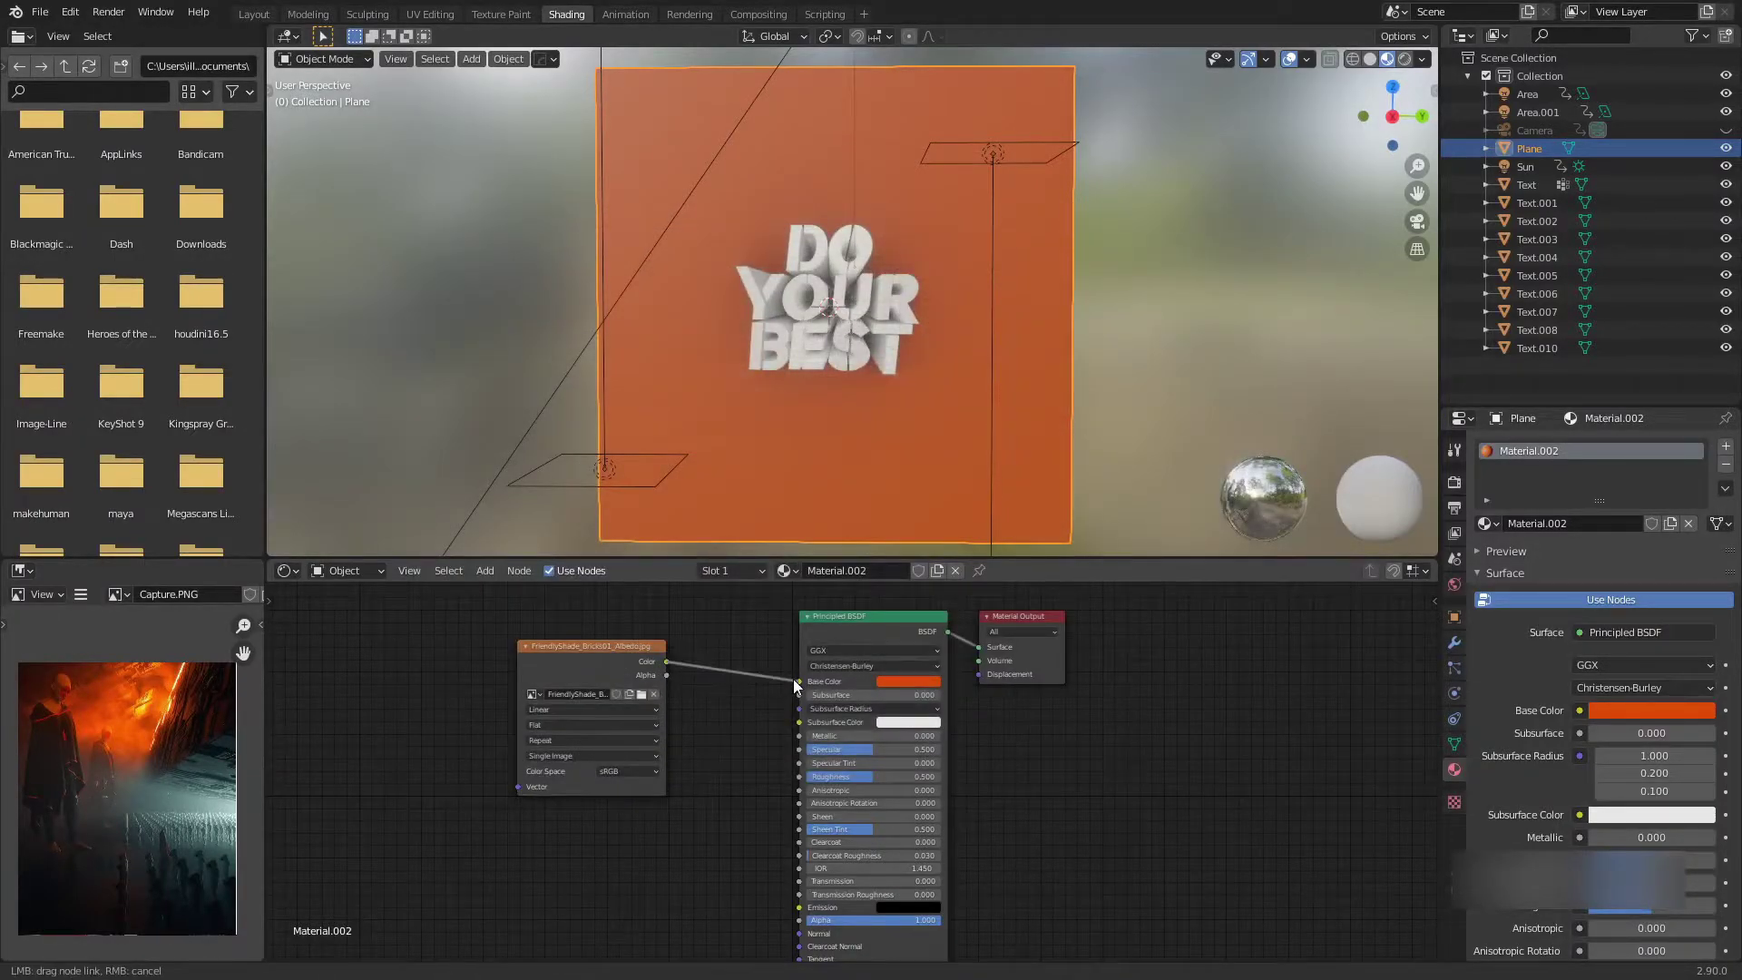
middle_click_drag(842, 468, 830, 383)
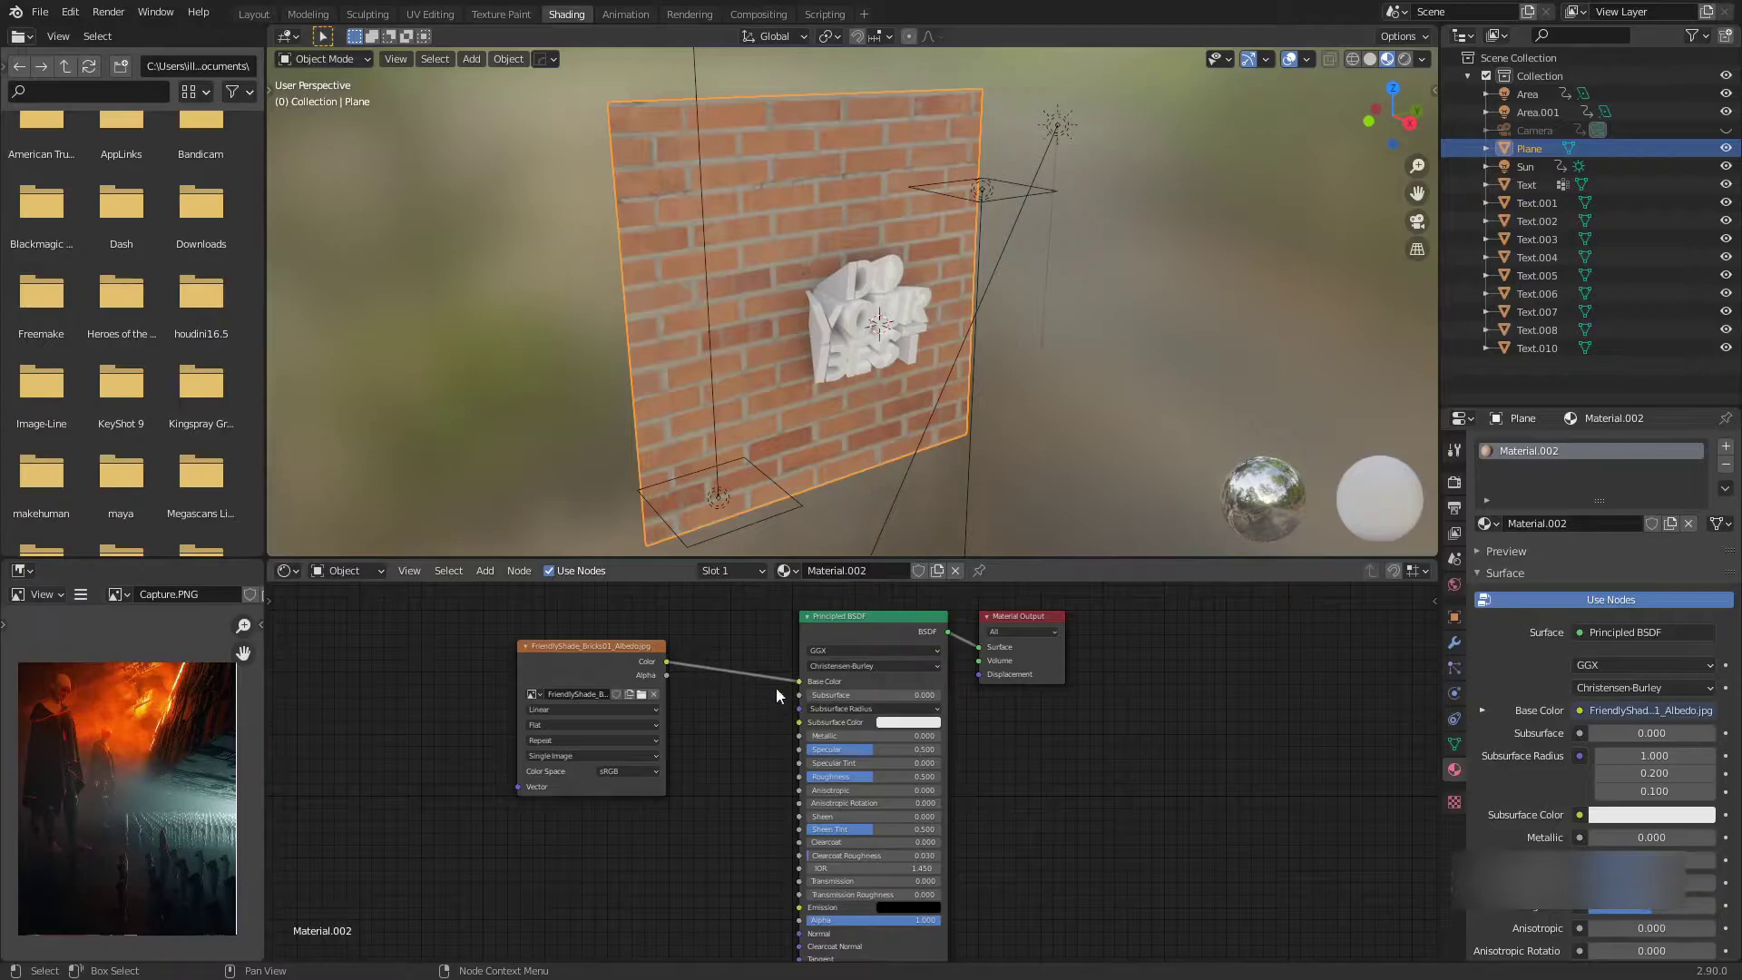
middle_click_drag(842, 708, 794, 743)
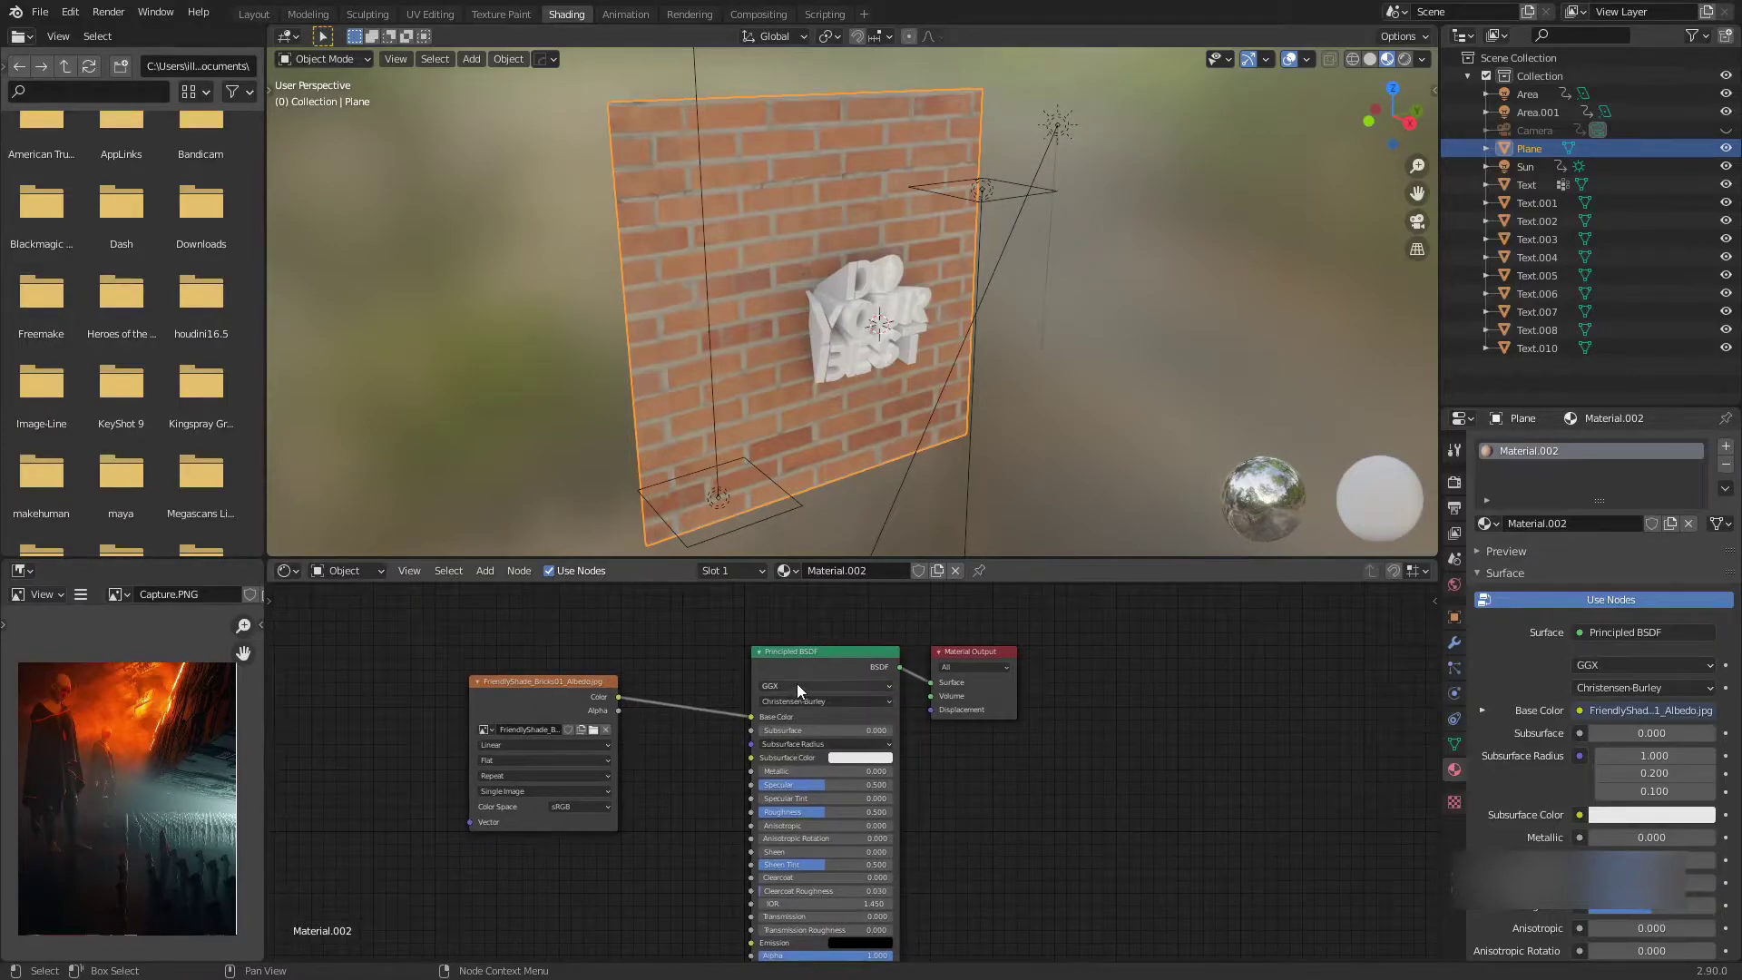
left_click_drag(402, 624, 671, 805)
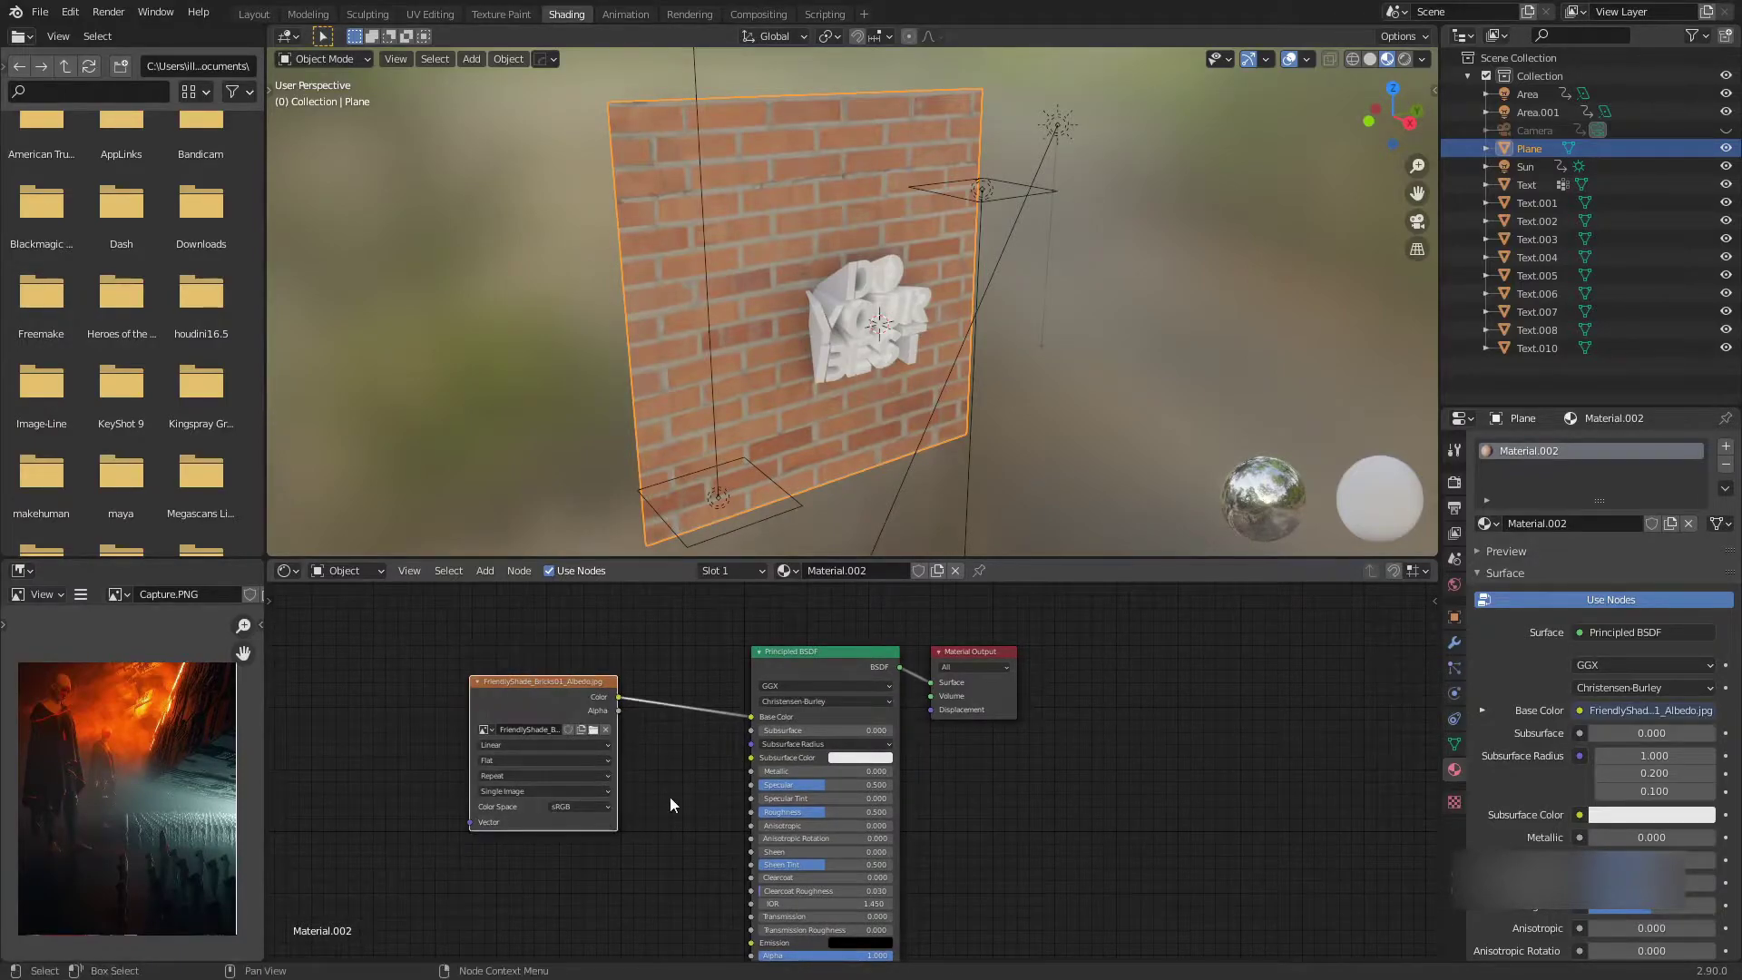
left_click(645, 749)
key("shift+a")
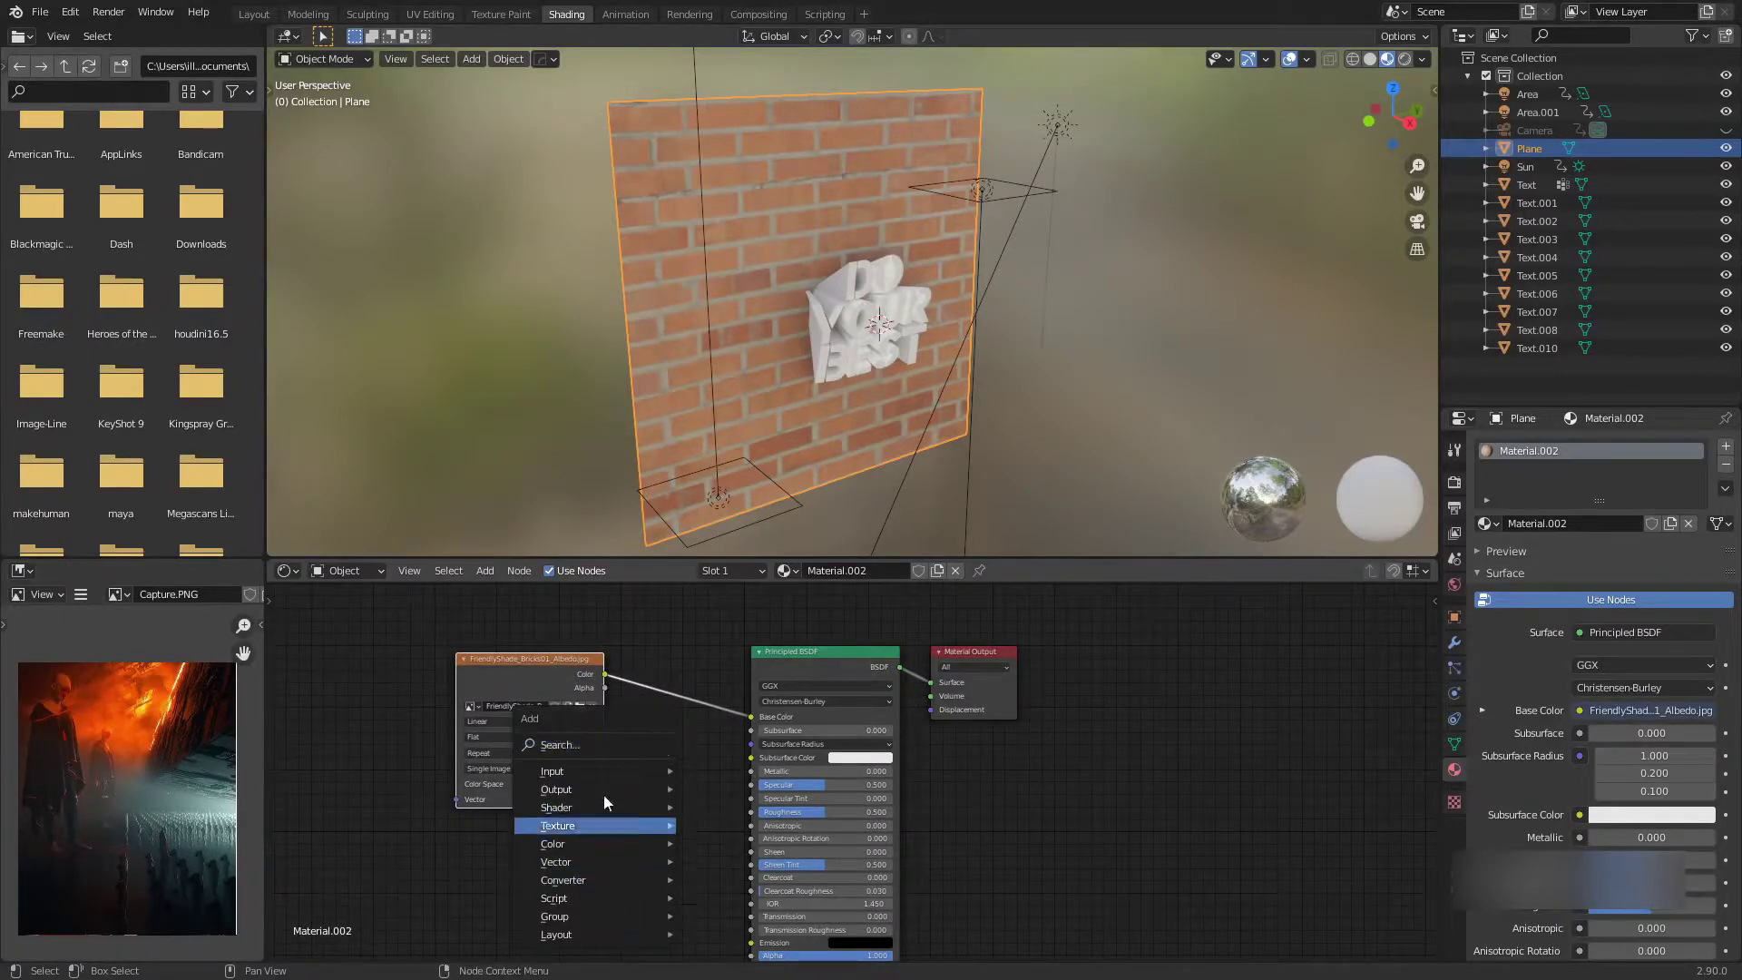
mouse_move(629, 795)
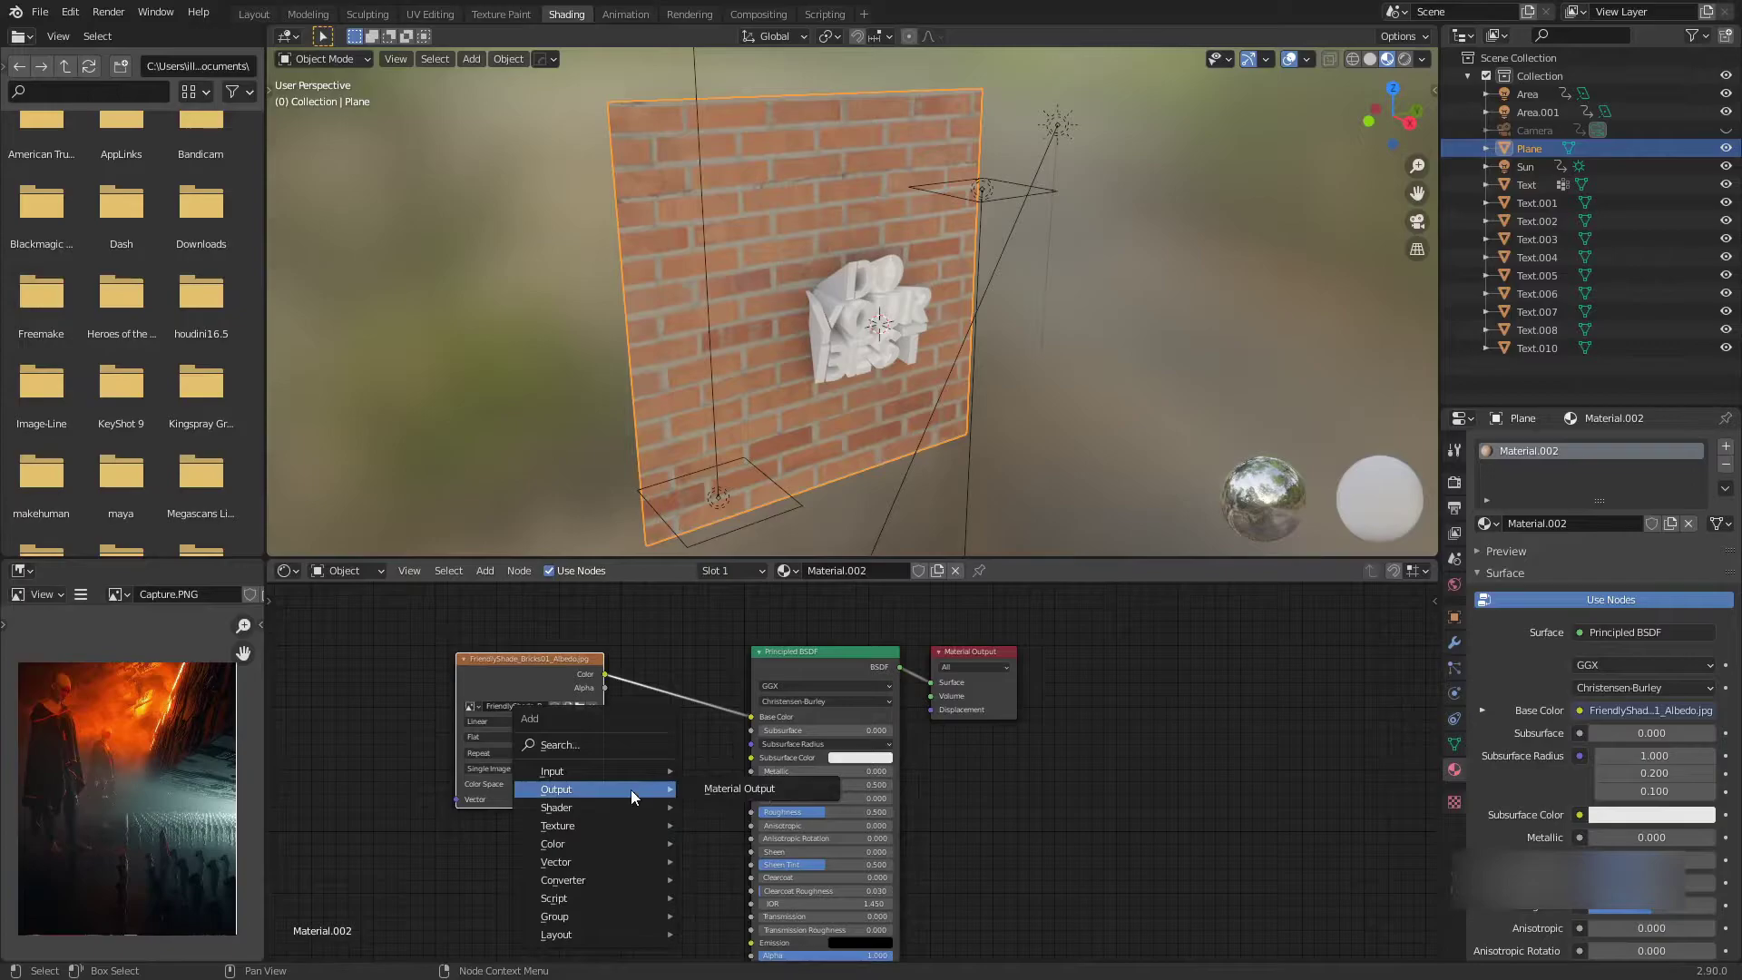
left_click(673, 753)
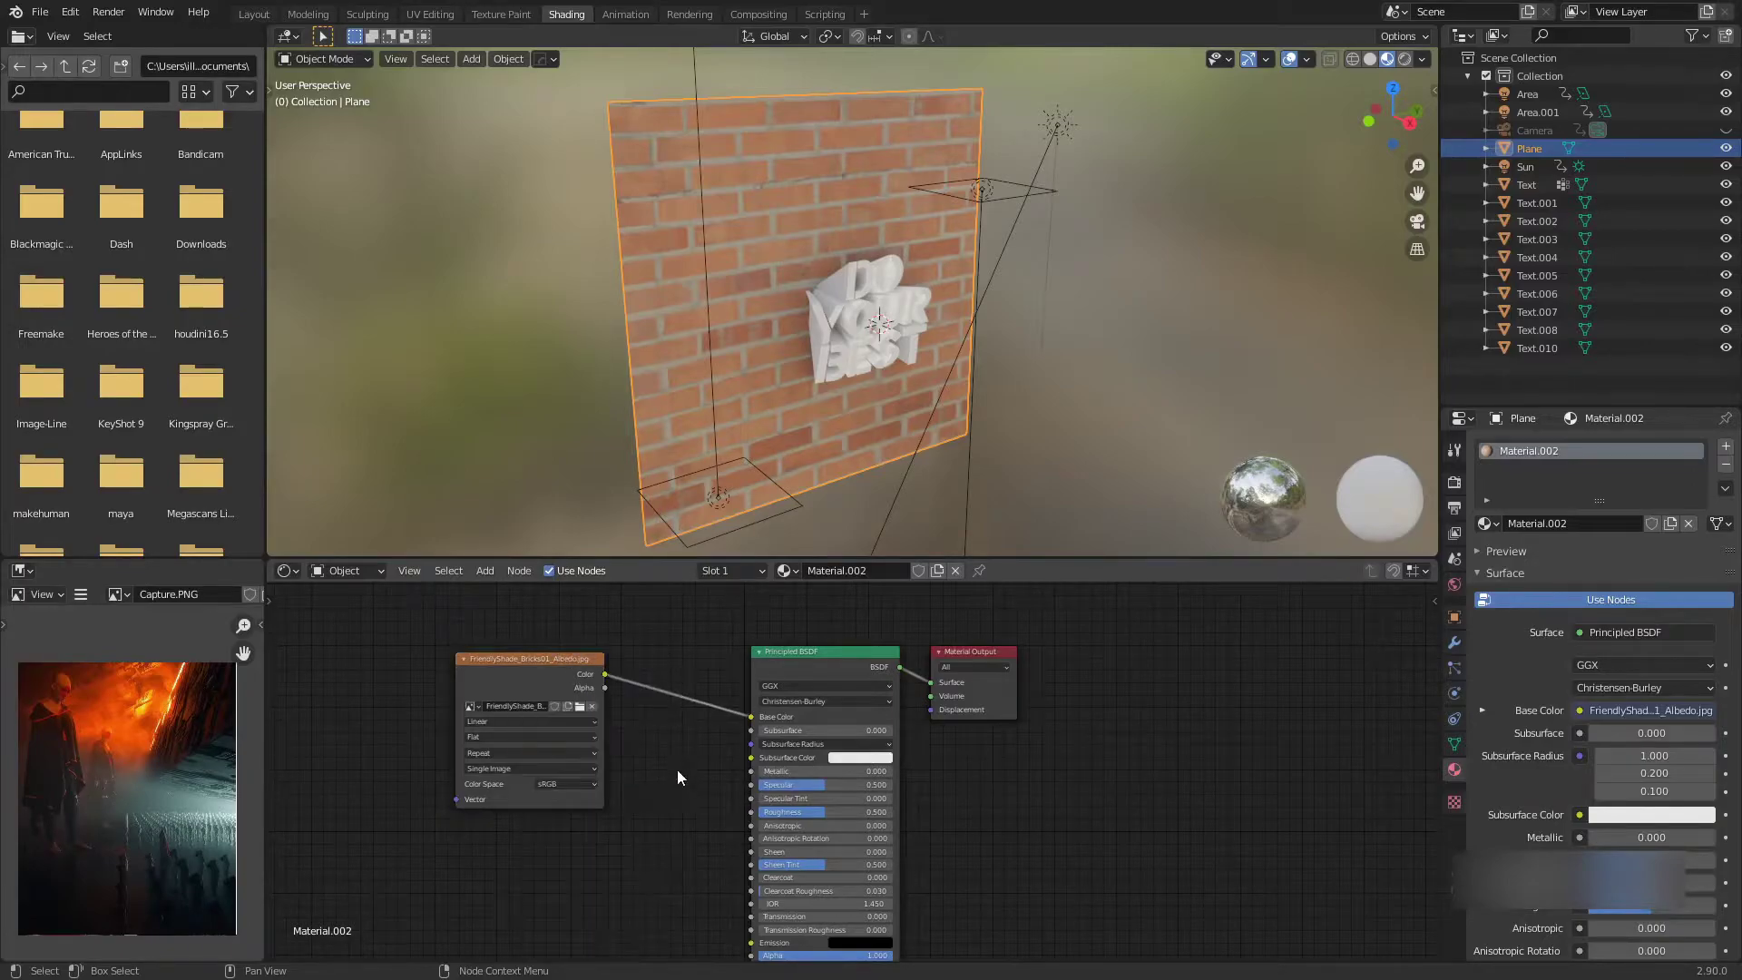
middle_click_drag(669, 783, 647, 748)
scroll(648, 749, "down", 2)
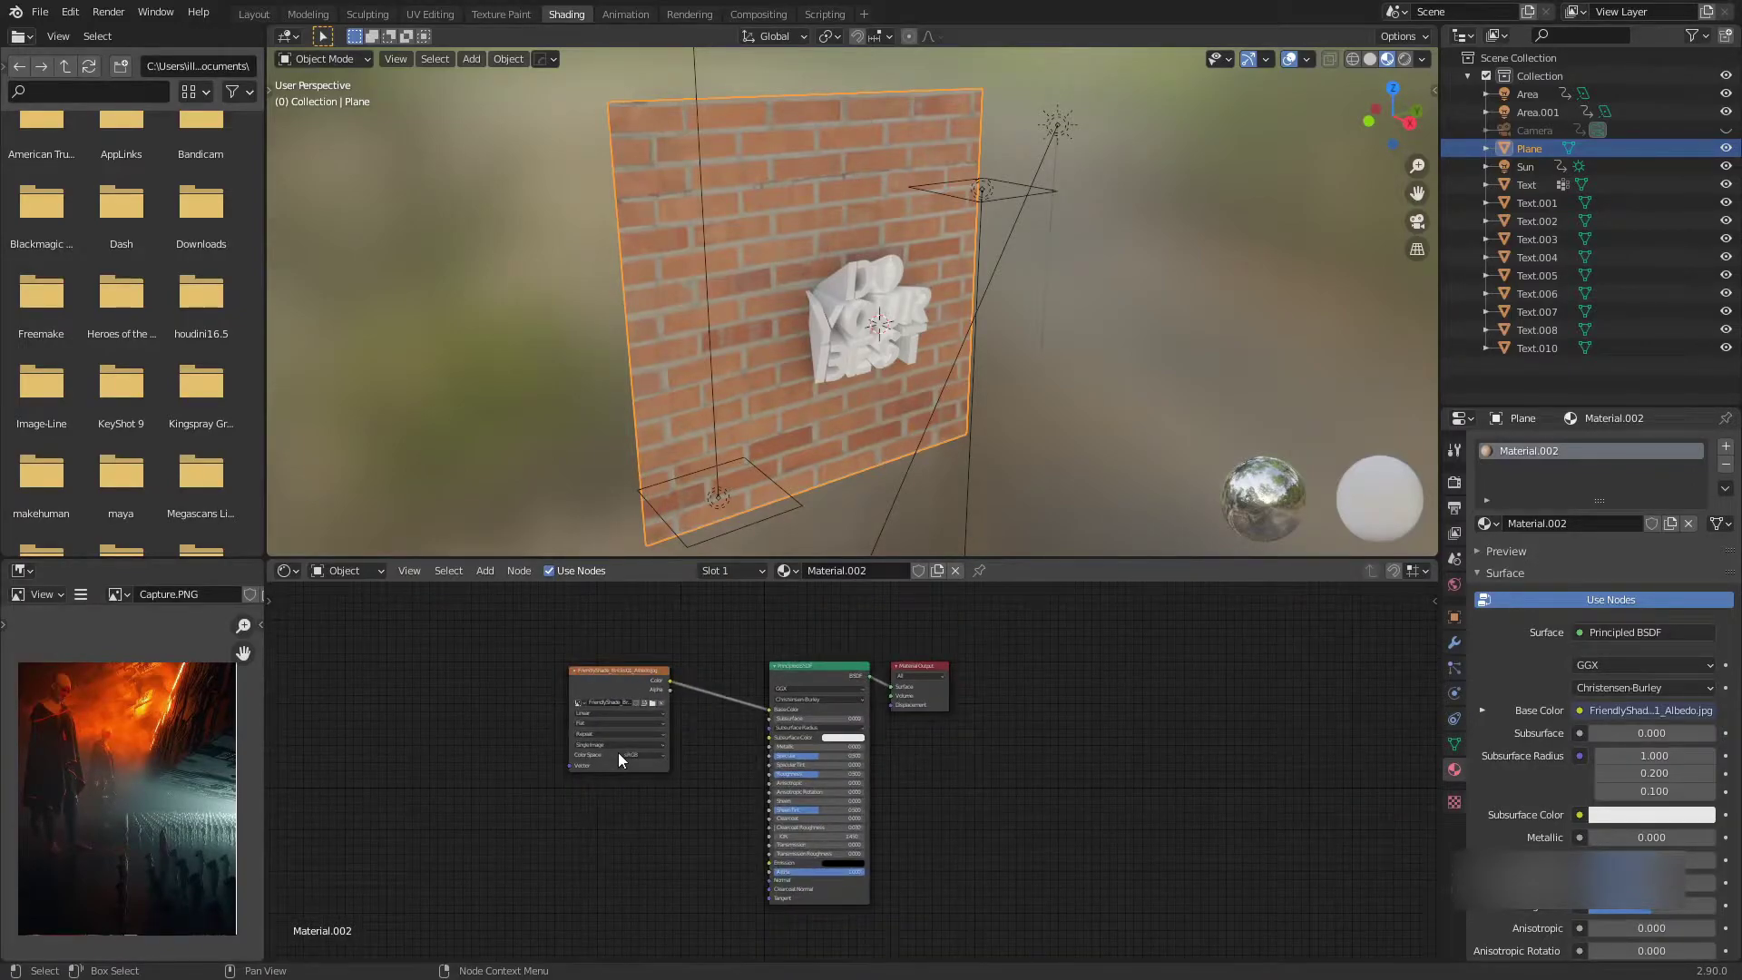
scroll(582, 659, "up", 1)
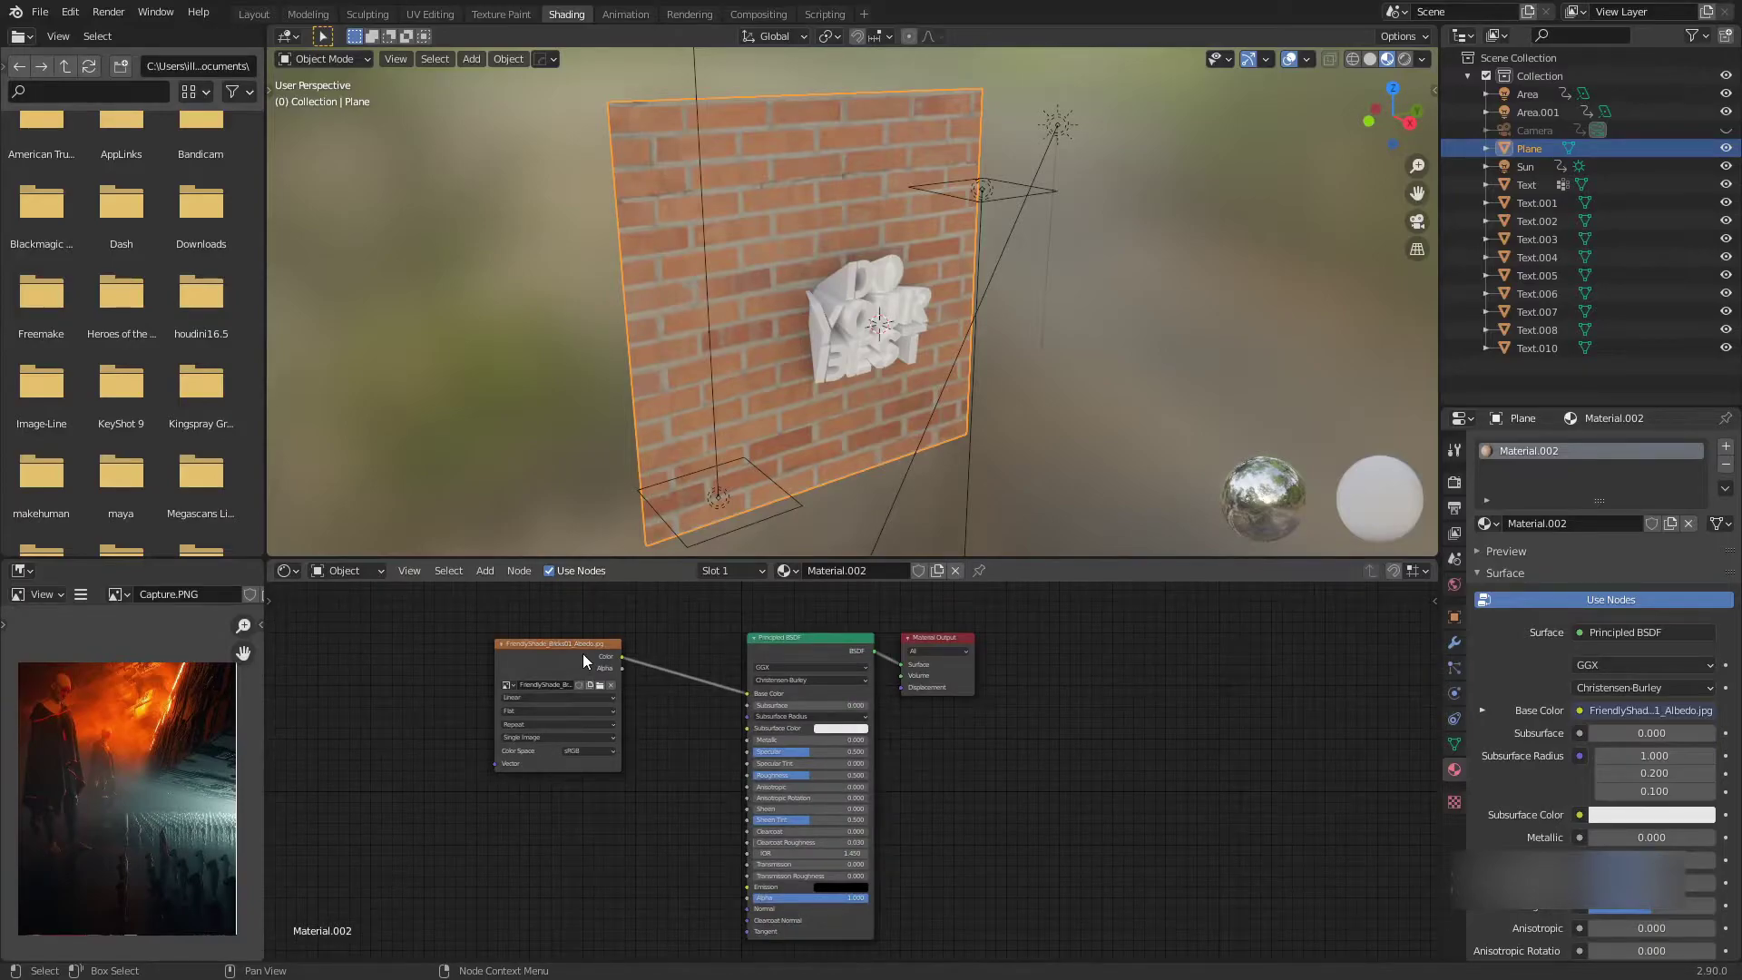
Check in the add-on preferences whether the Node Wrangler add-on is enabled
left_click(70, 12)
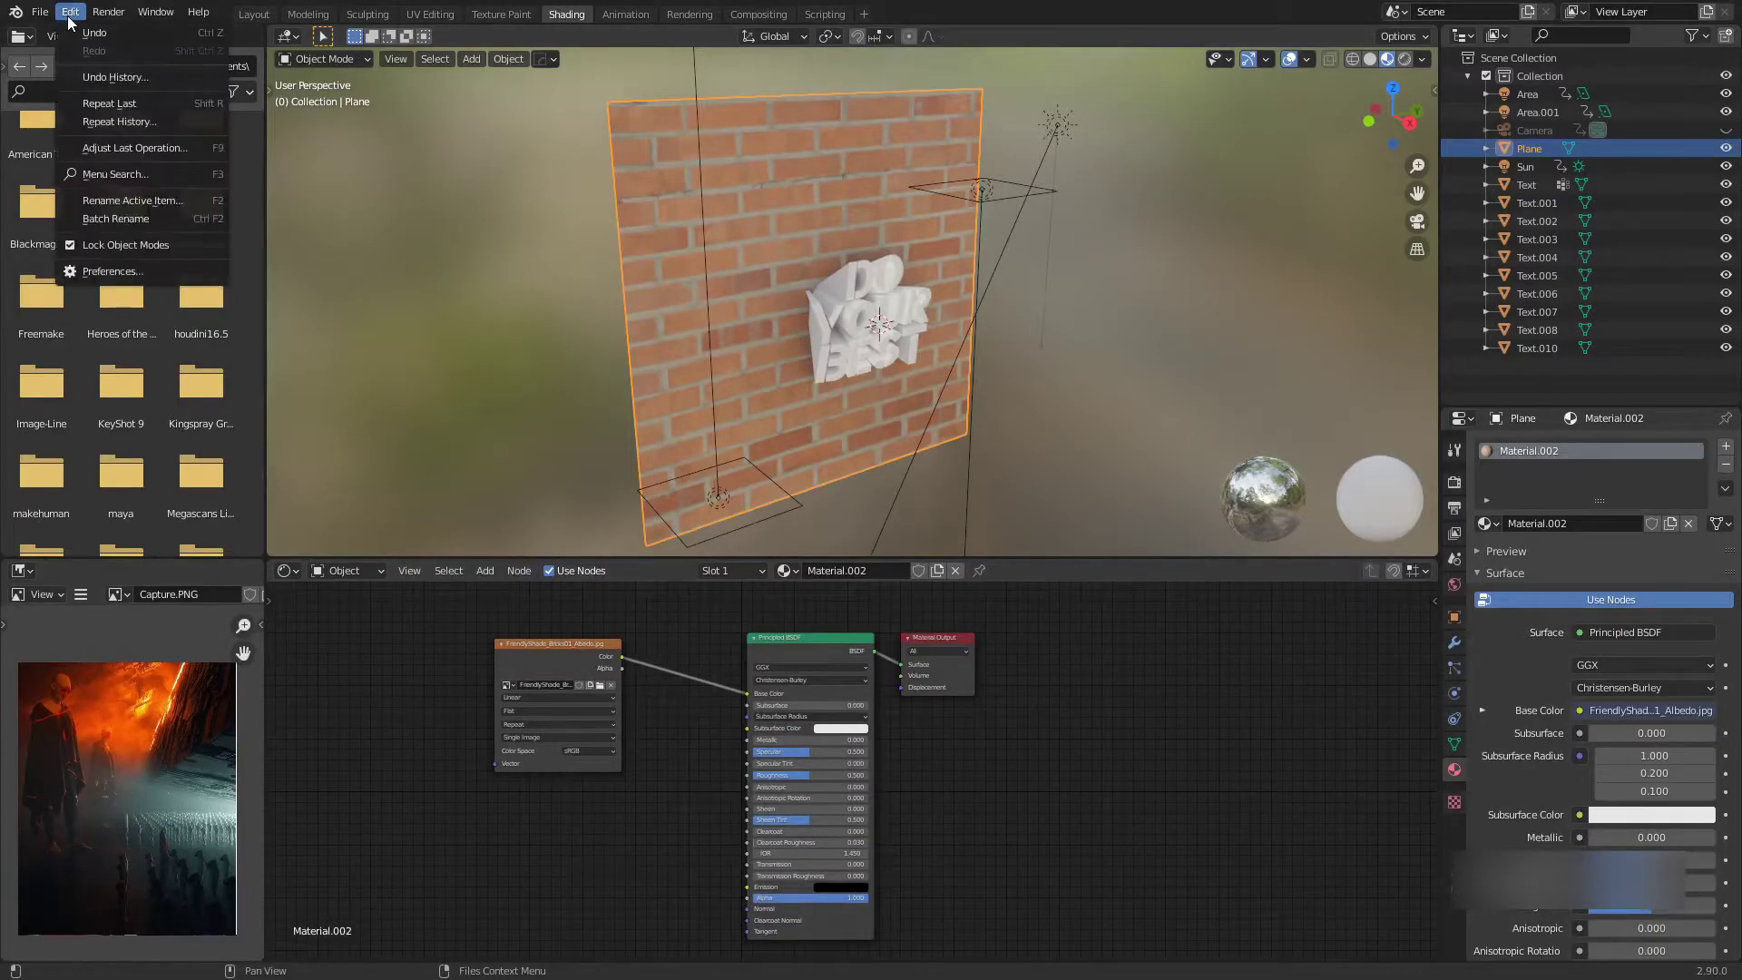
left_click(145, 265)
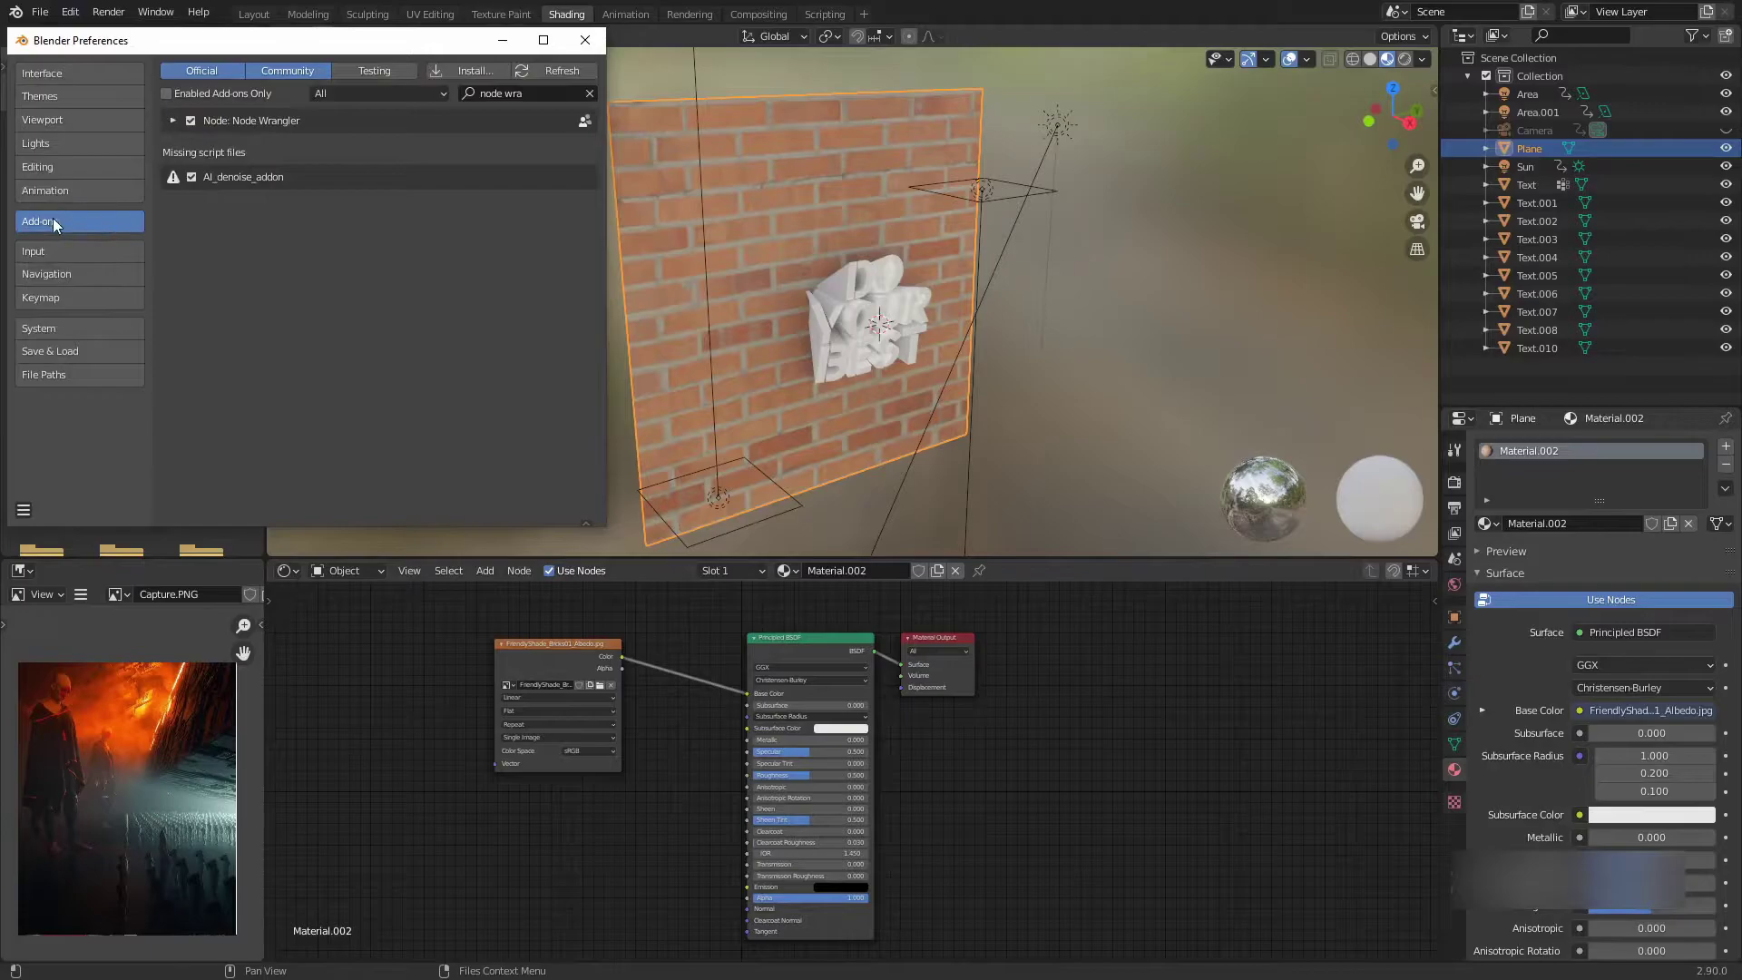
left_click(525, 93)
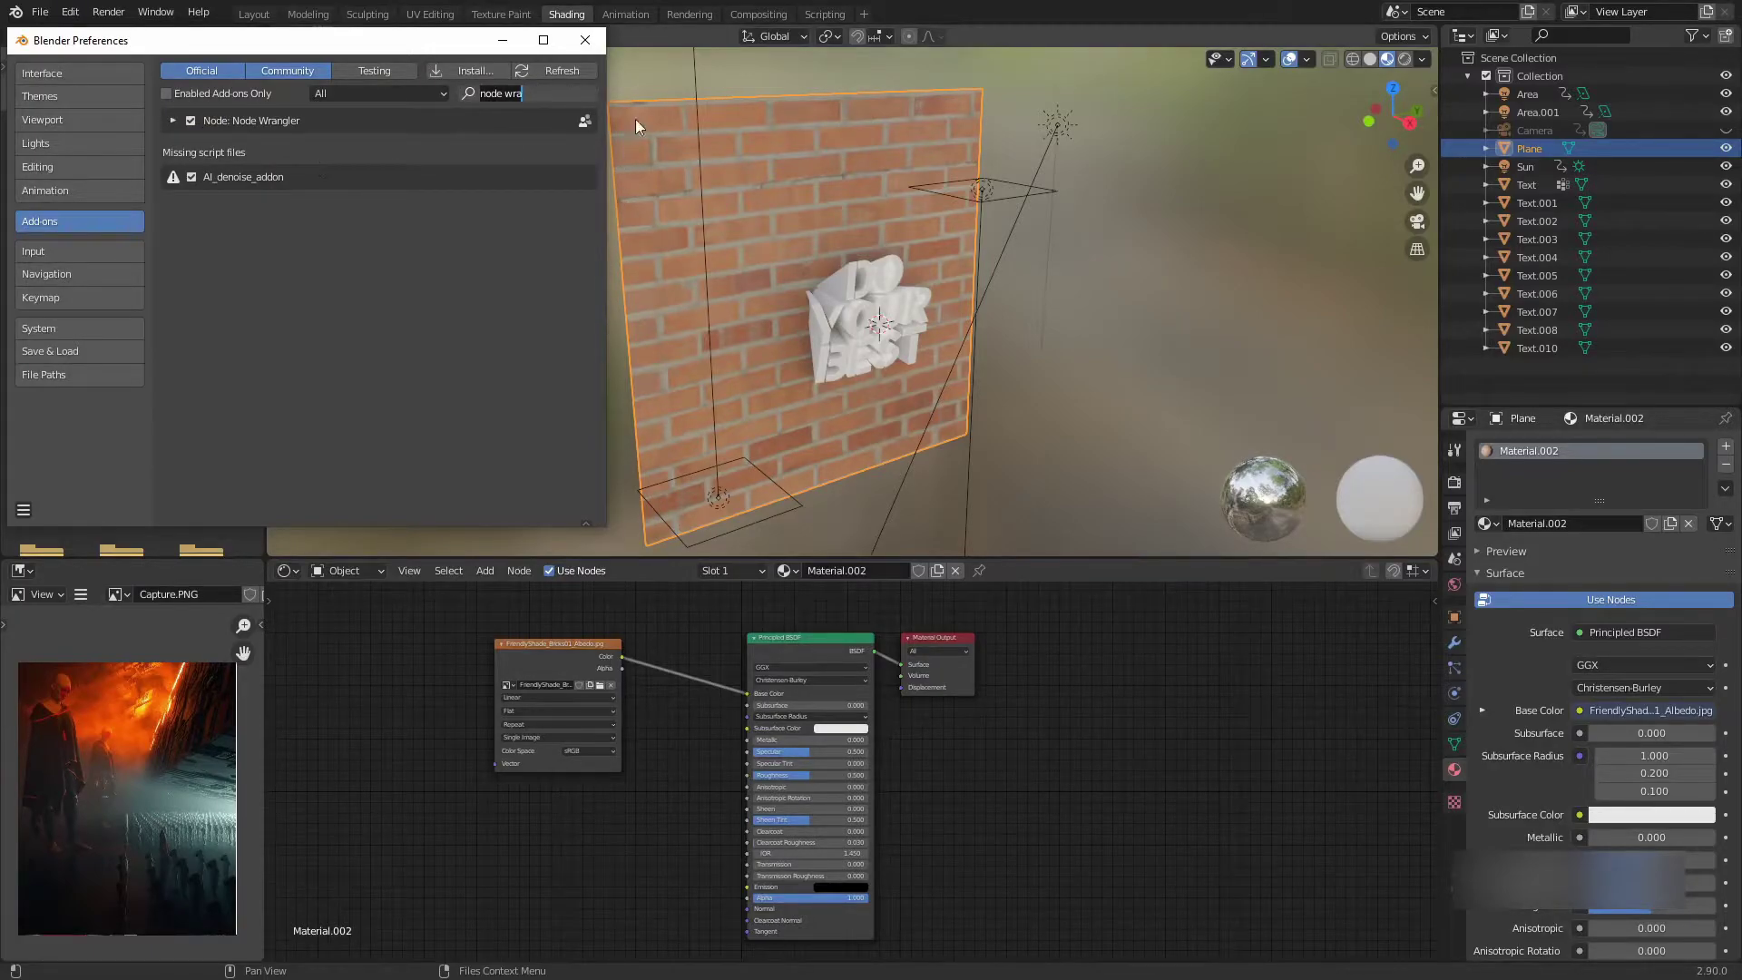
left_click(585, 40)
scroll(602, 633, "down", 1)
scroll(684, 706, "up", 3)
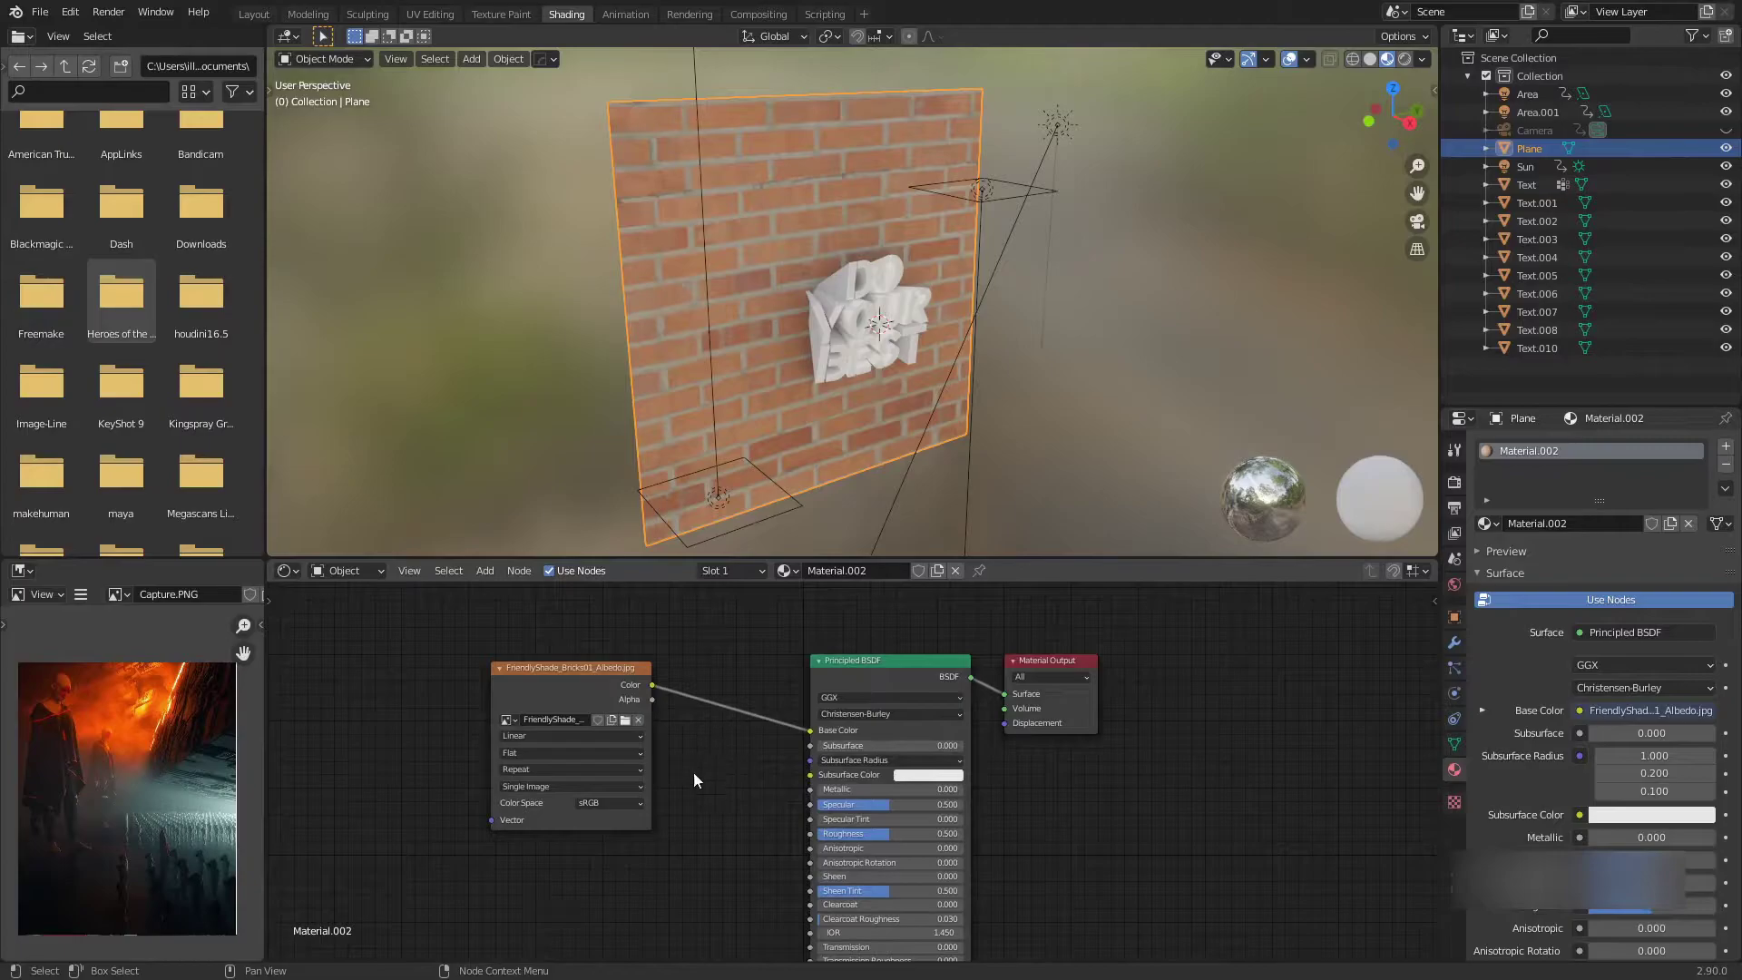
Add linked Texture Coordinate and Mapping nodes to the brick Image Texture using Node Wrangler's texture setup
left_click(630, 716)
middle_click_drag(680, 682, 791, 710)
scroll(791, 710, "up", 3)
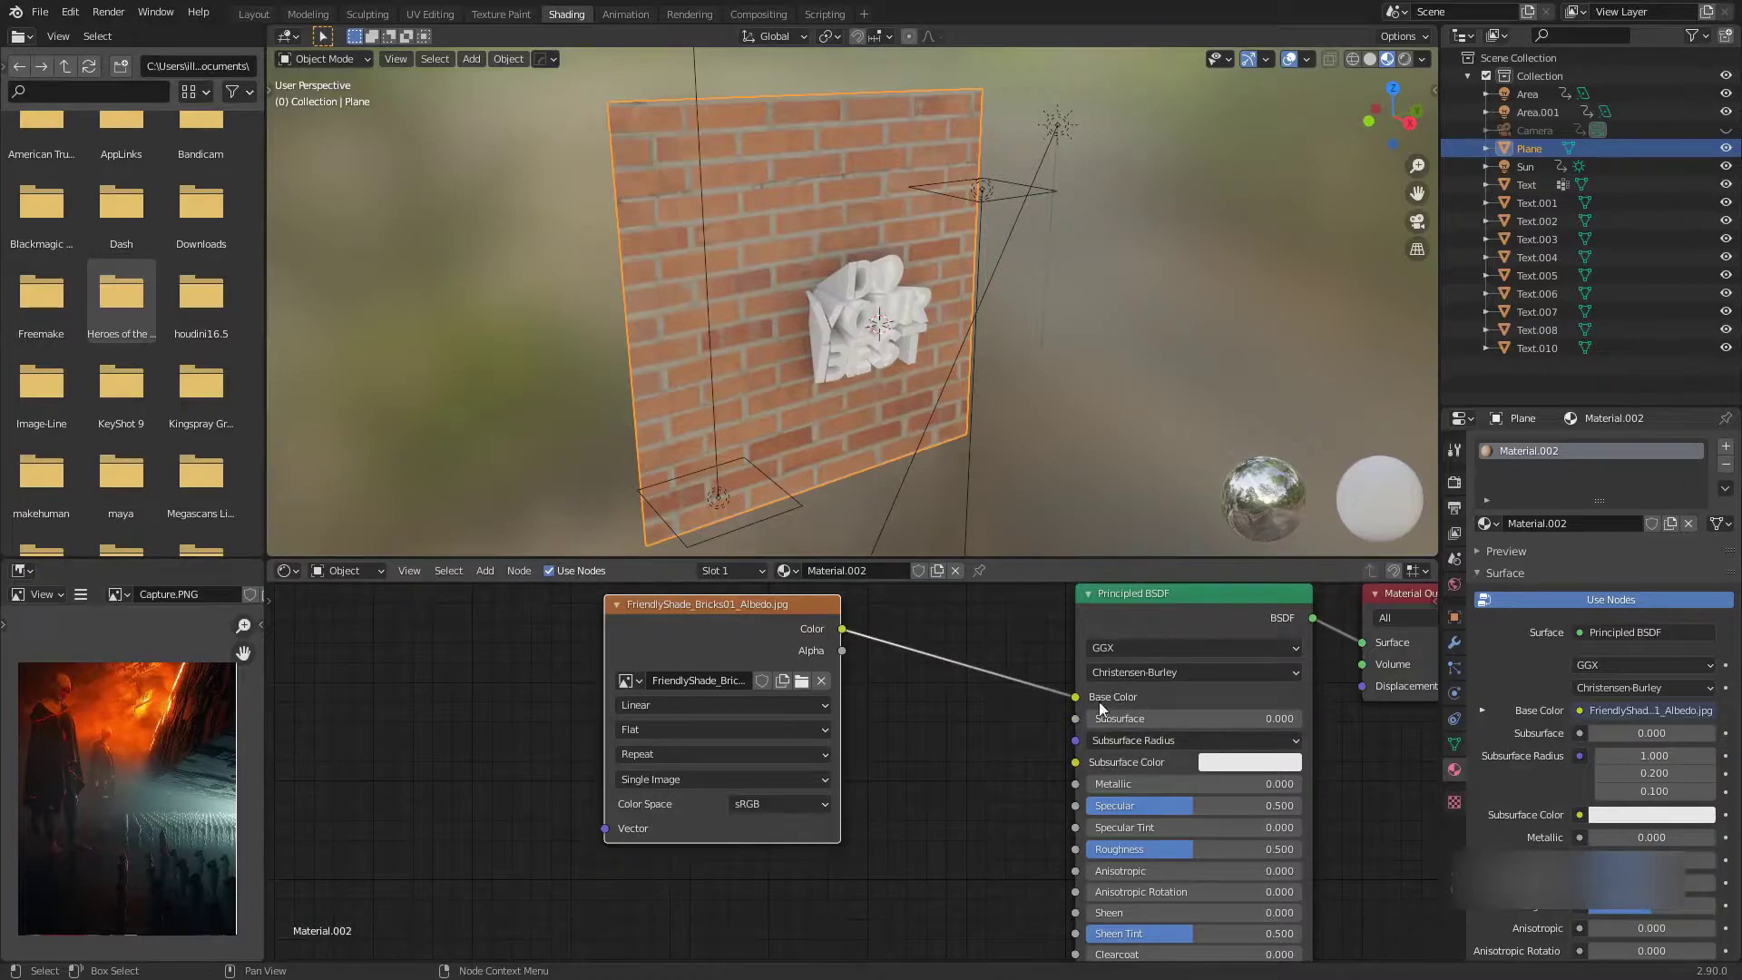
middle_click_drag(746, 610, 810, 670)
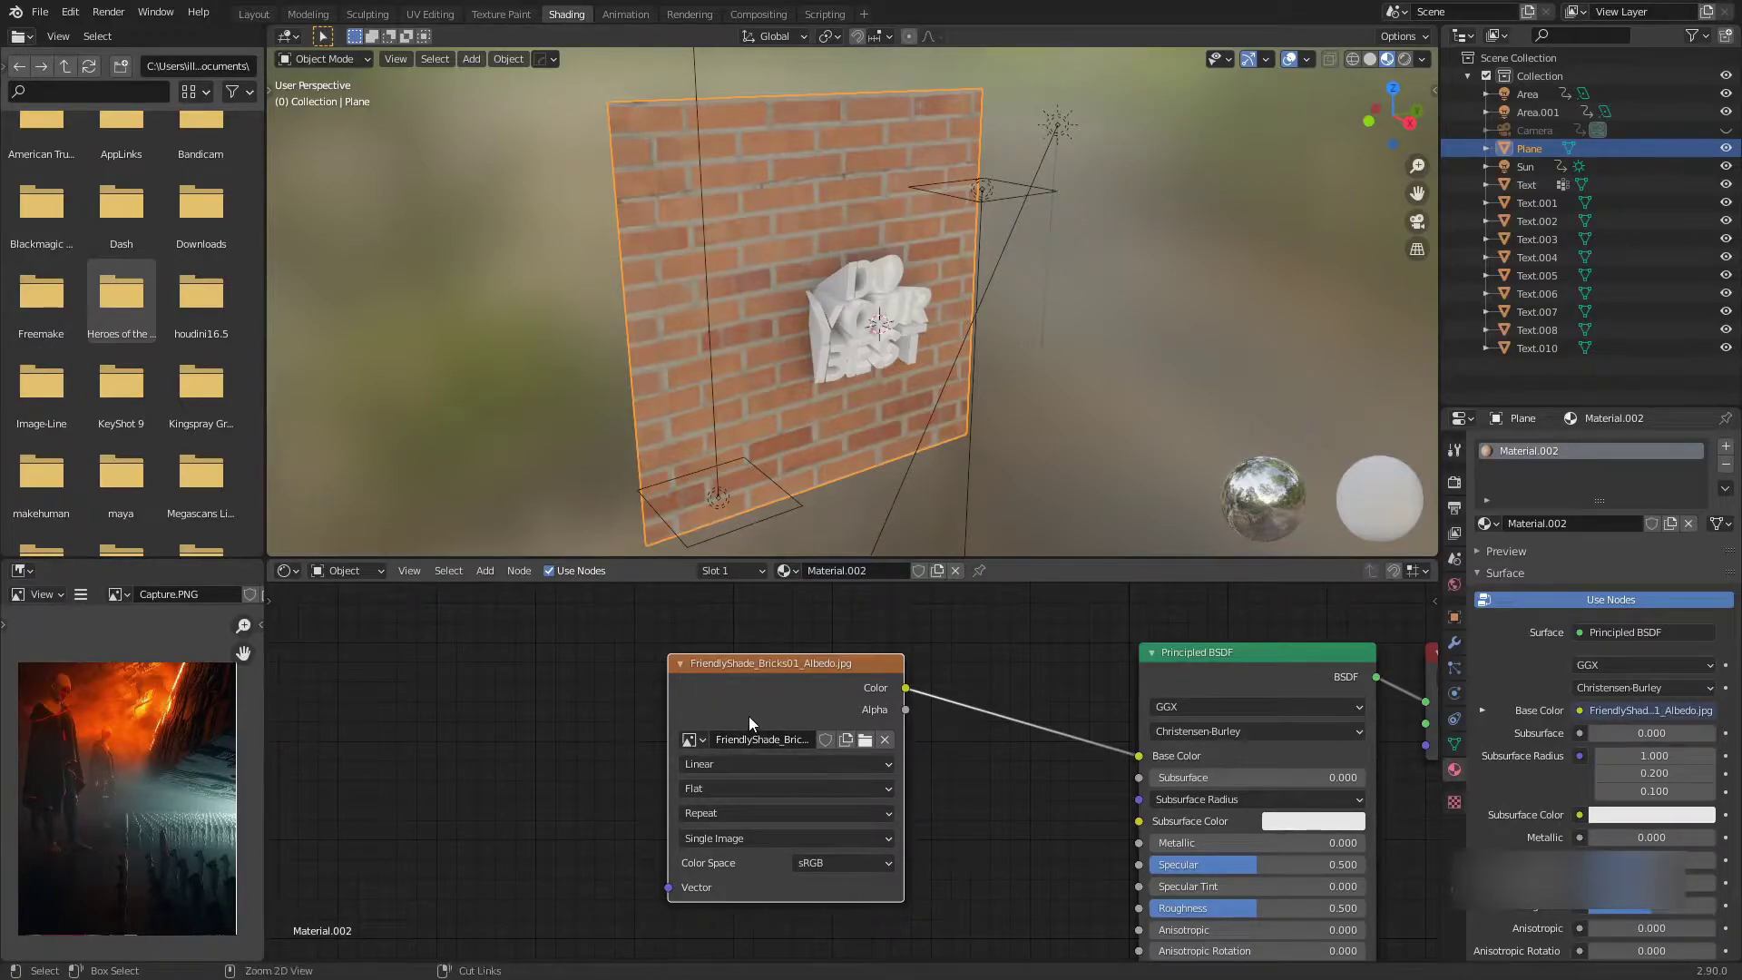
key("ctrl+t")
scroll(749, 715, "down", 2)
scroll(791, 730, "up", 2)
middle_click_drag(597, 781, 695, 739)
left_click_drag(729, 682, 730, 682)
middle_click_drag(729, 682, 845, 733)
left_click_drag(512, 637, 663, 731)
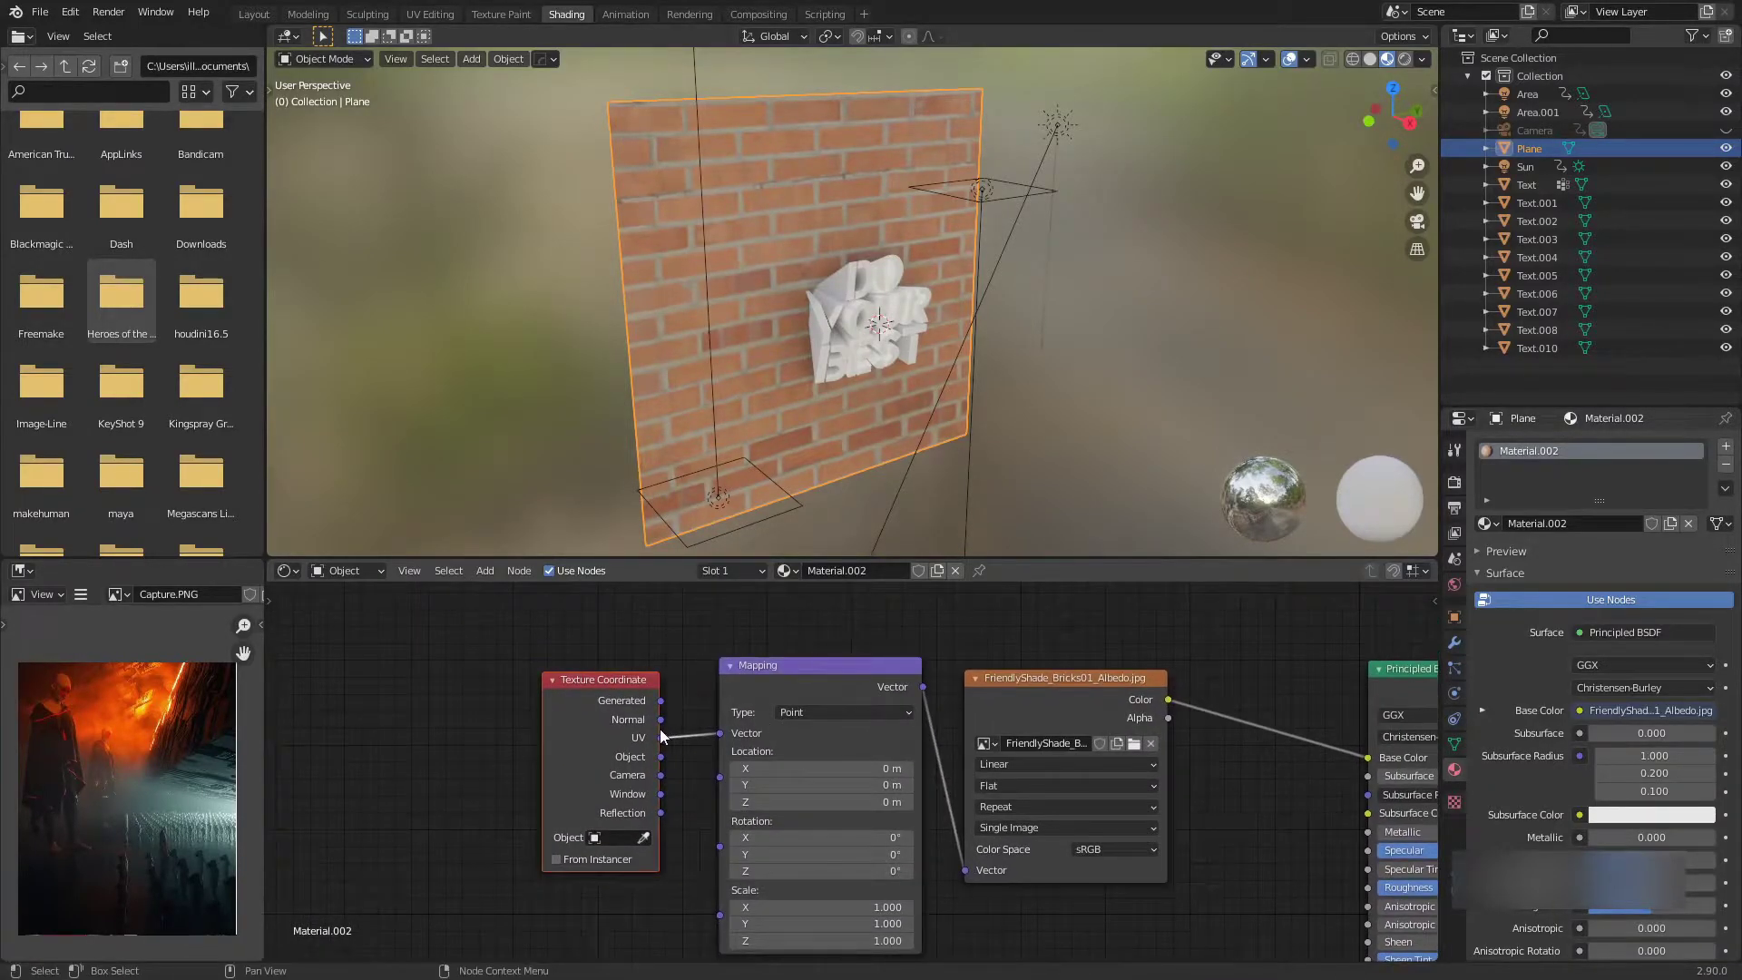
Set the Mapping node's scale to 2 on X, Y and Z
middle_click_drag(763, 803, 648, 669)
left_click(731, 772)
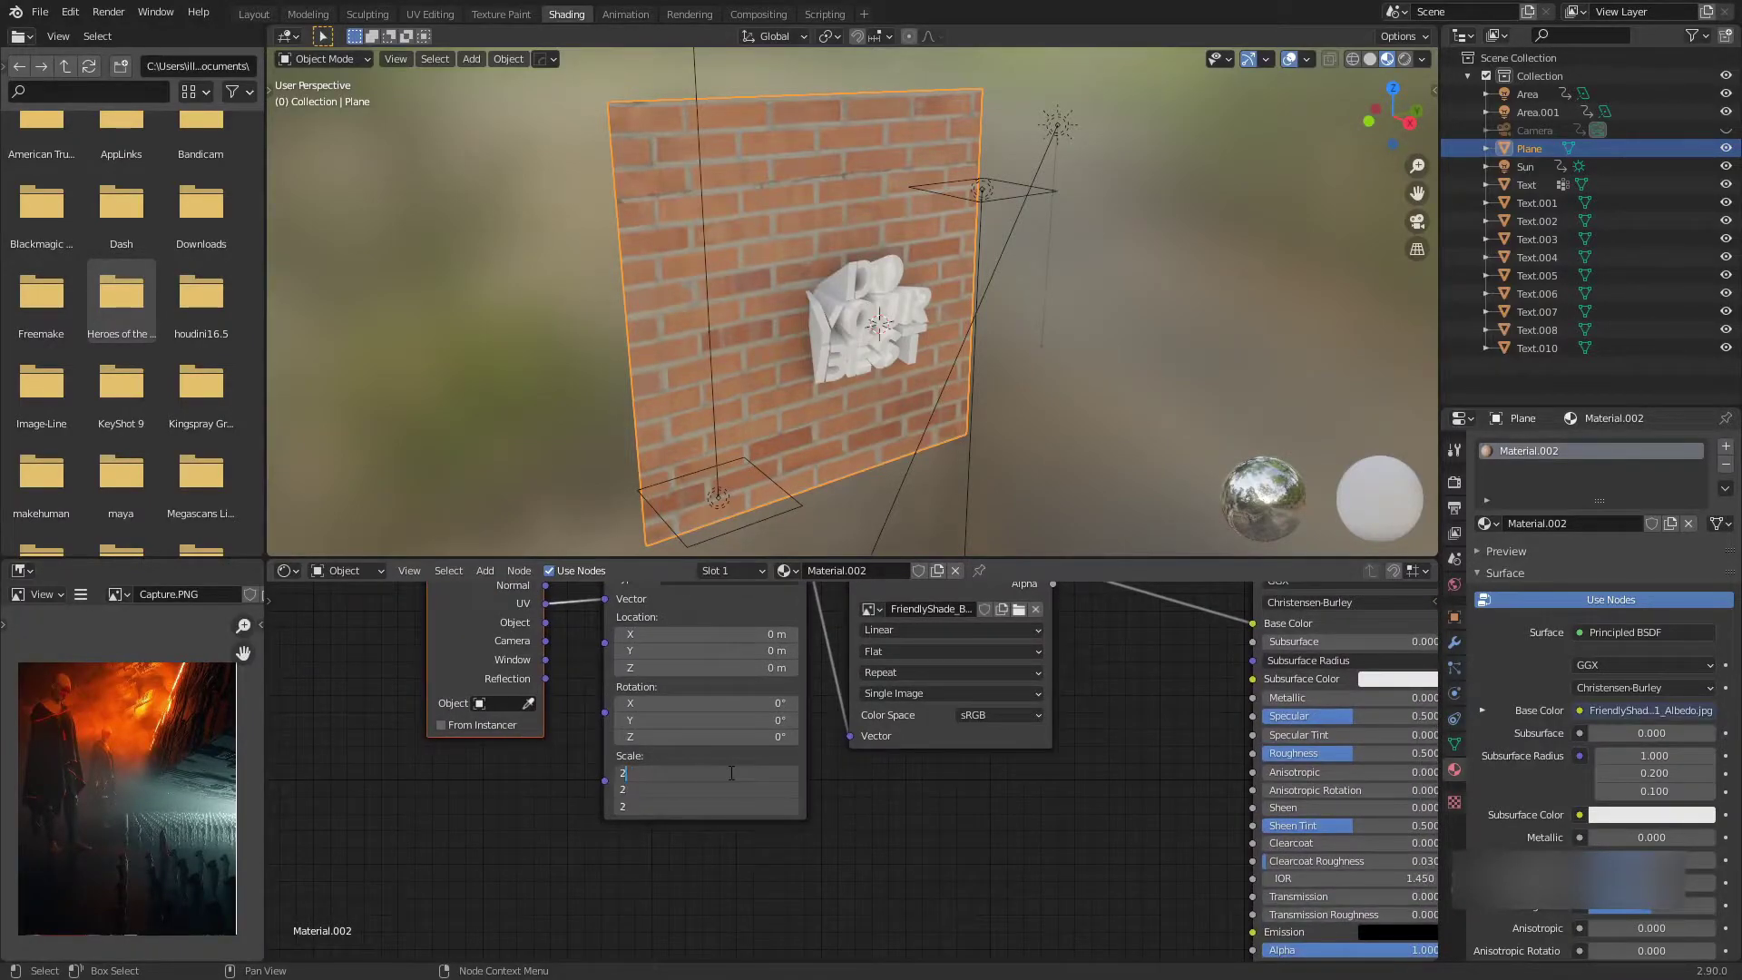
type("2")
key("Return")
middle_click_drag(838, 508, 753, 435)
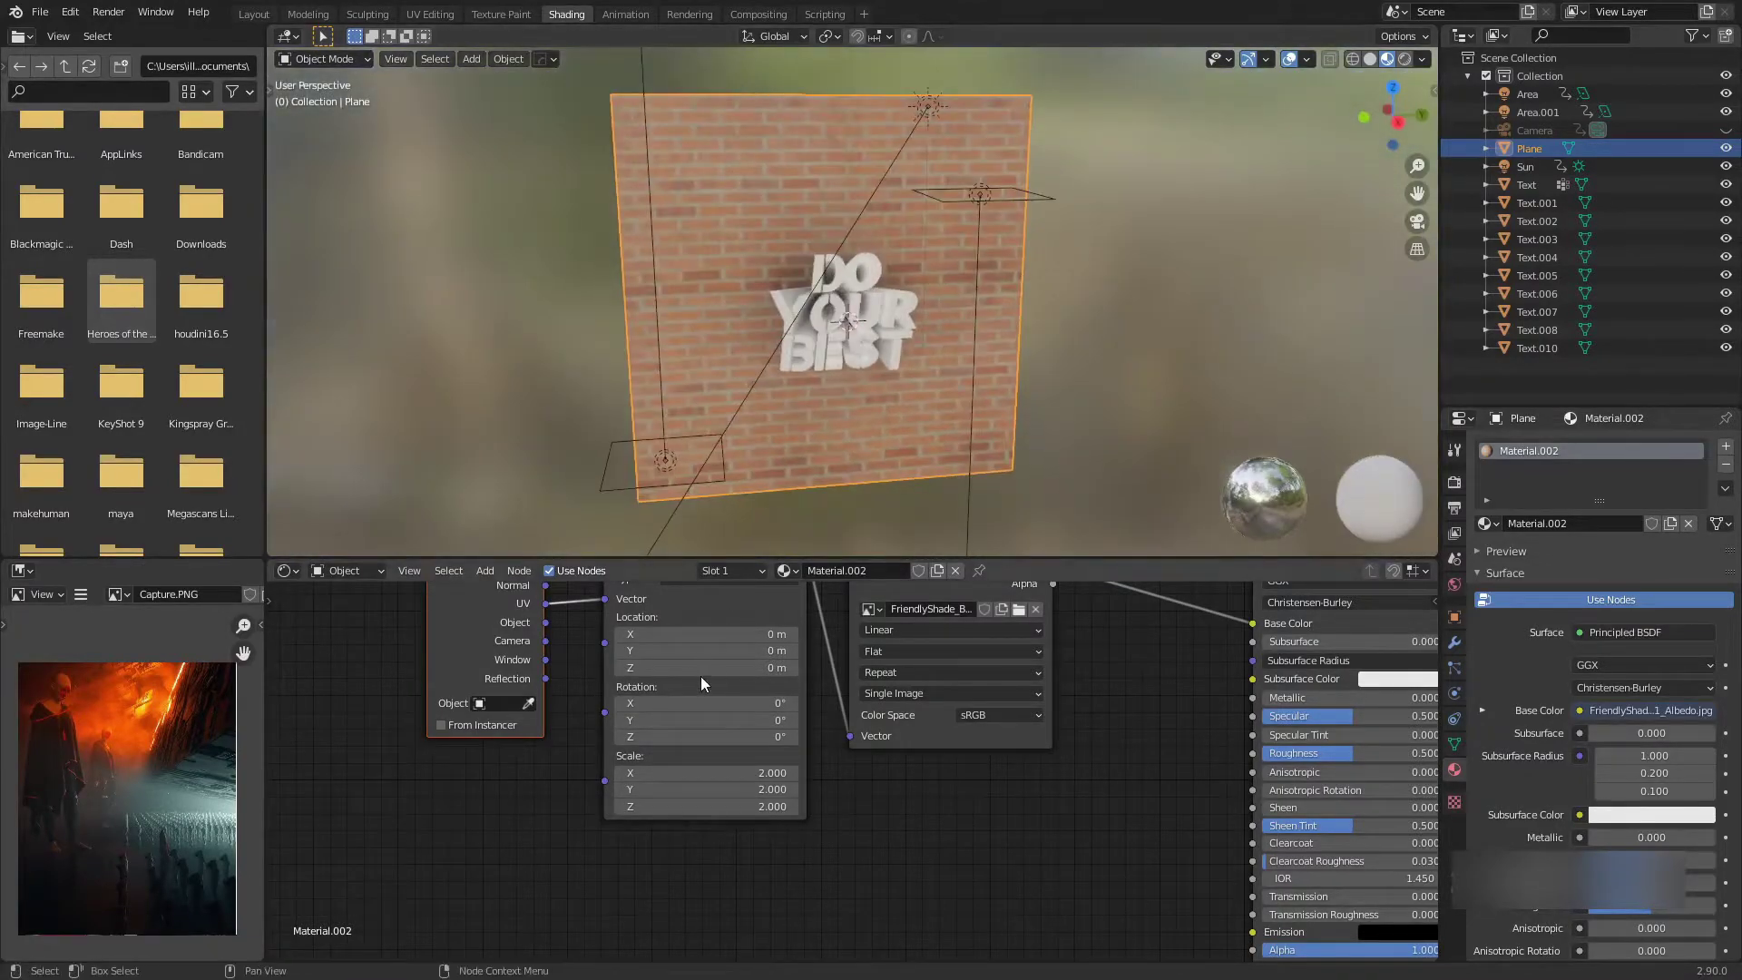
Try rotating the Mapping node about all three axes, with Z about 13.6°, and shifting its X location to about 5.5 m
left_click_drag(686, 703, 726, 737)
middle_click_drag(626, 697, 617, 755)
mouse_move(685, 692)
left_mouse_down()
mouse_move(735, 692)
mouse_move(707, 708)
left_mouse_up()
scroll(756, 719, "down", 4)
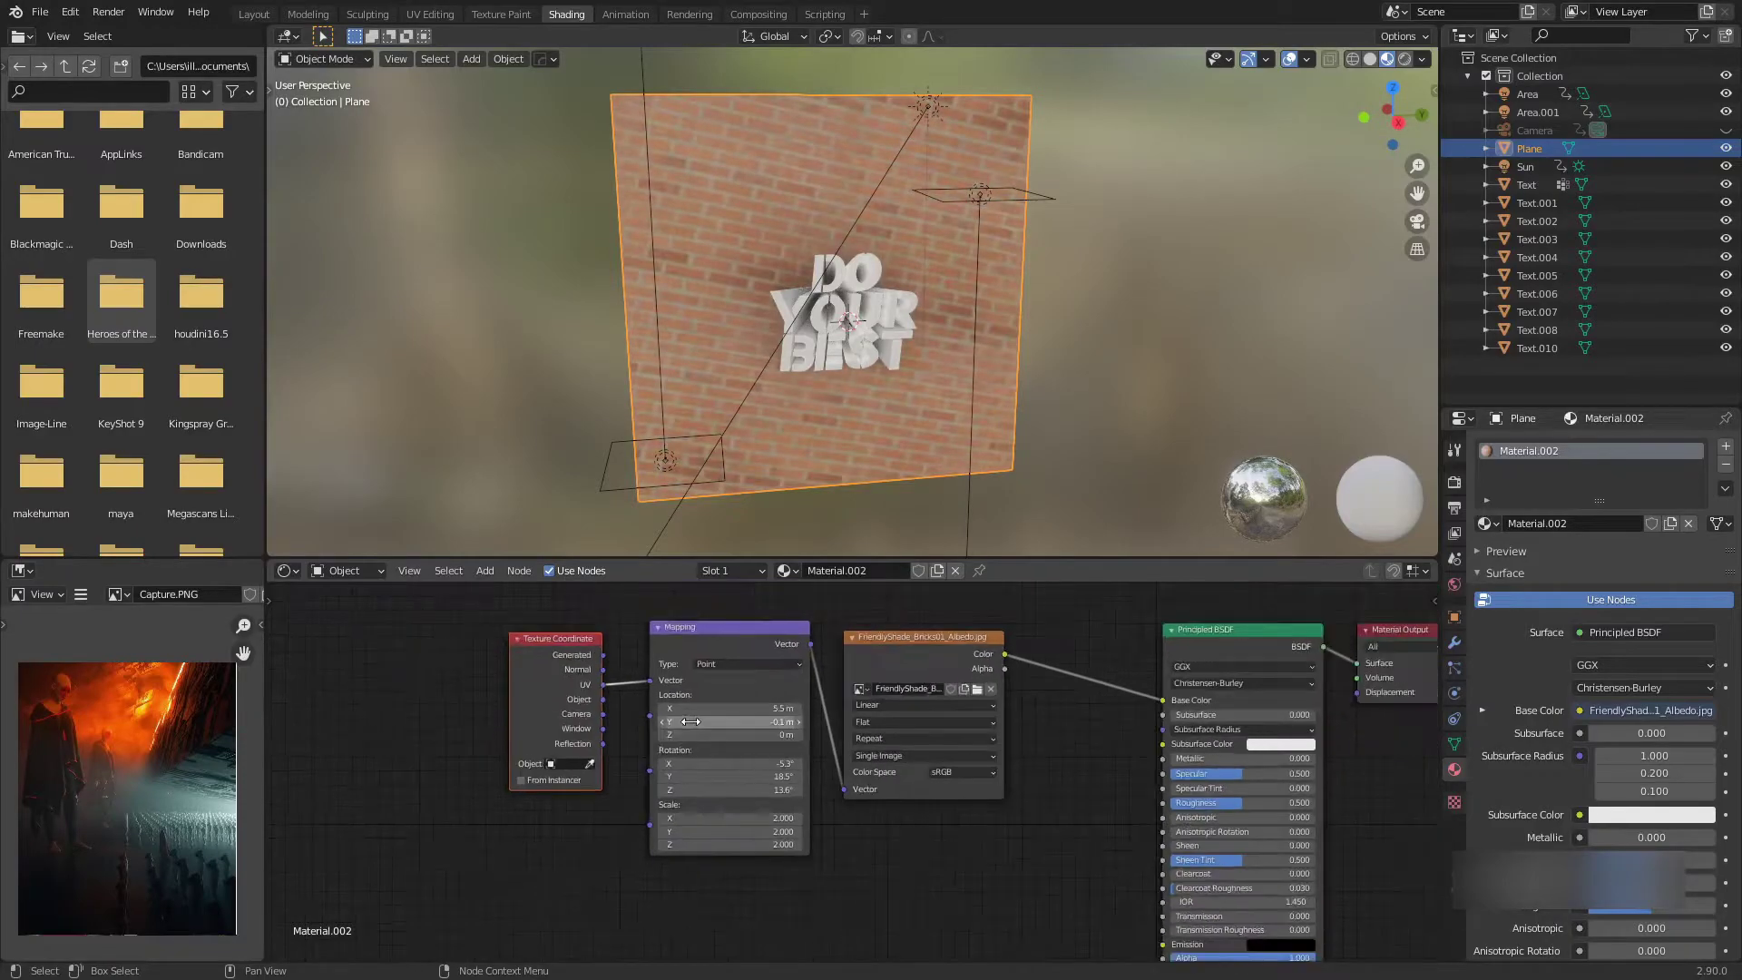
Add a Mapping node manually before the brick Image Texture and connect its Vector output to the texture's Vector input
scroll(744, 717, "up", 3)
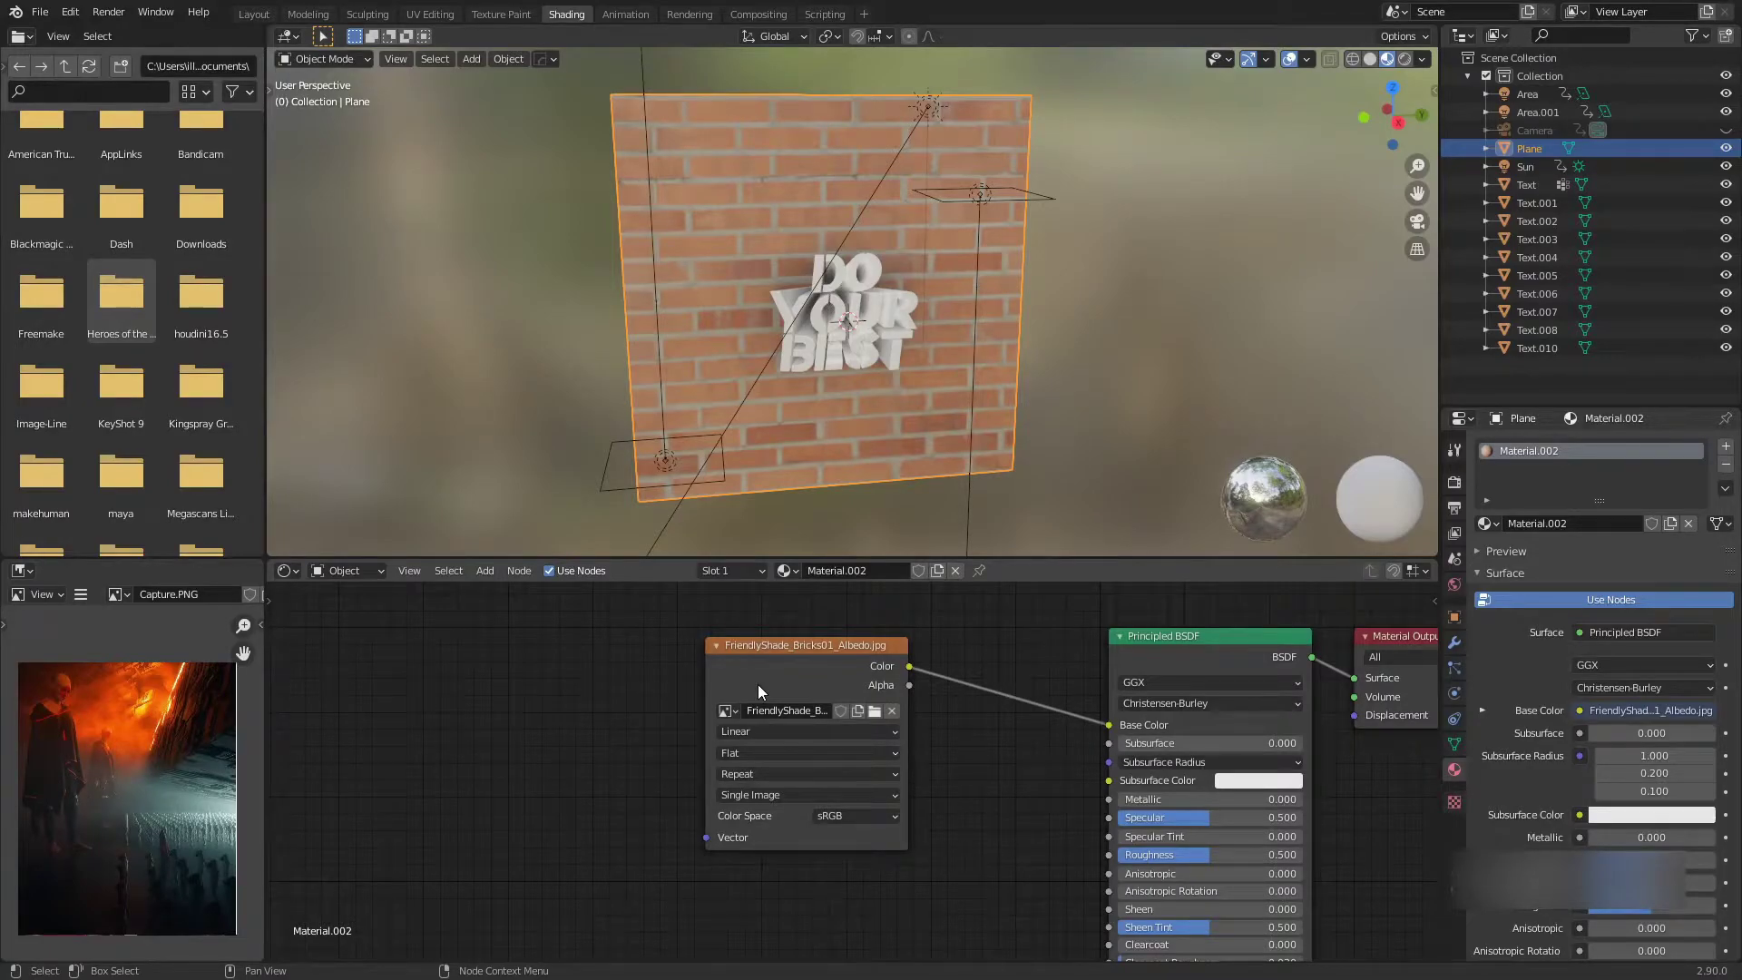
key("shift+a")
left_click(639, 646)
type("mapp")
left_click(678, 679)
left_click(525, 650)
left_click_drag(607, 648, 646, 736)
left_click_drag(704, 841, 704, 841)
middle_click_drag(651, 777, 857, 773)
scroll(852, 771, "up", 1)
Add a Texture Coordinate node and connect its UV output to the Mapping node's Vector input
key("shift+a")
left_click(606, 690)
type("text")
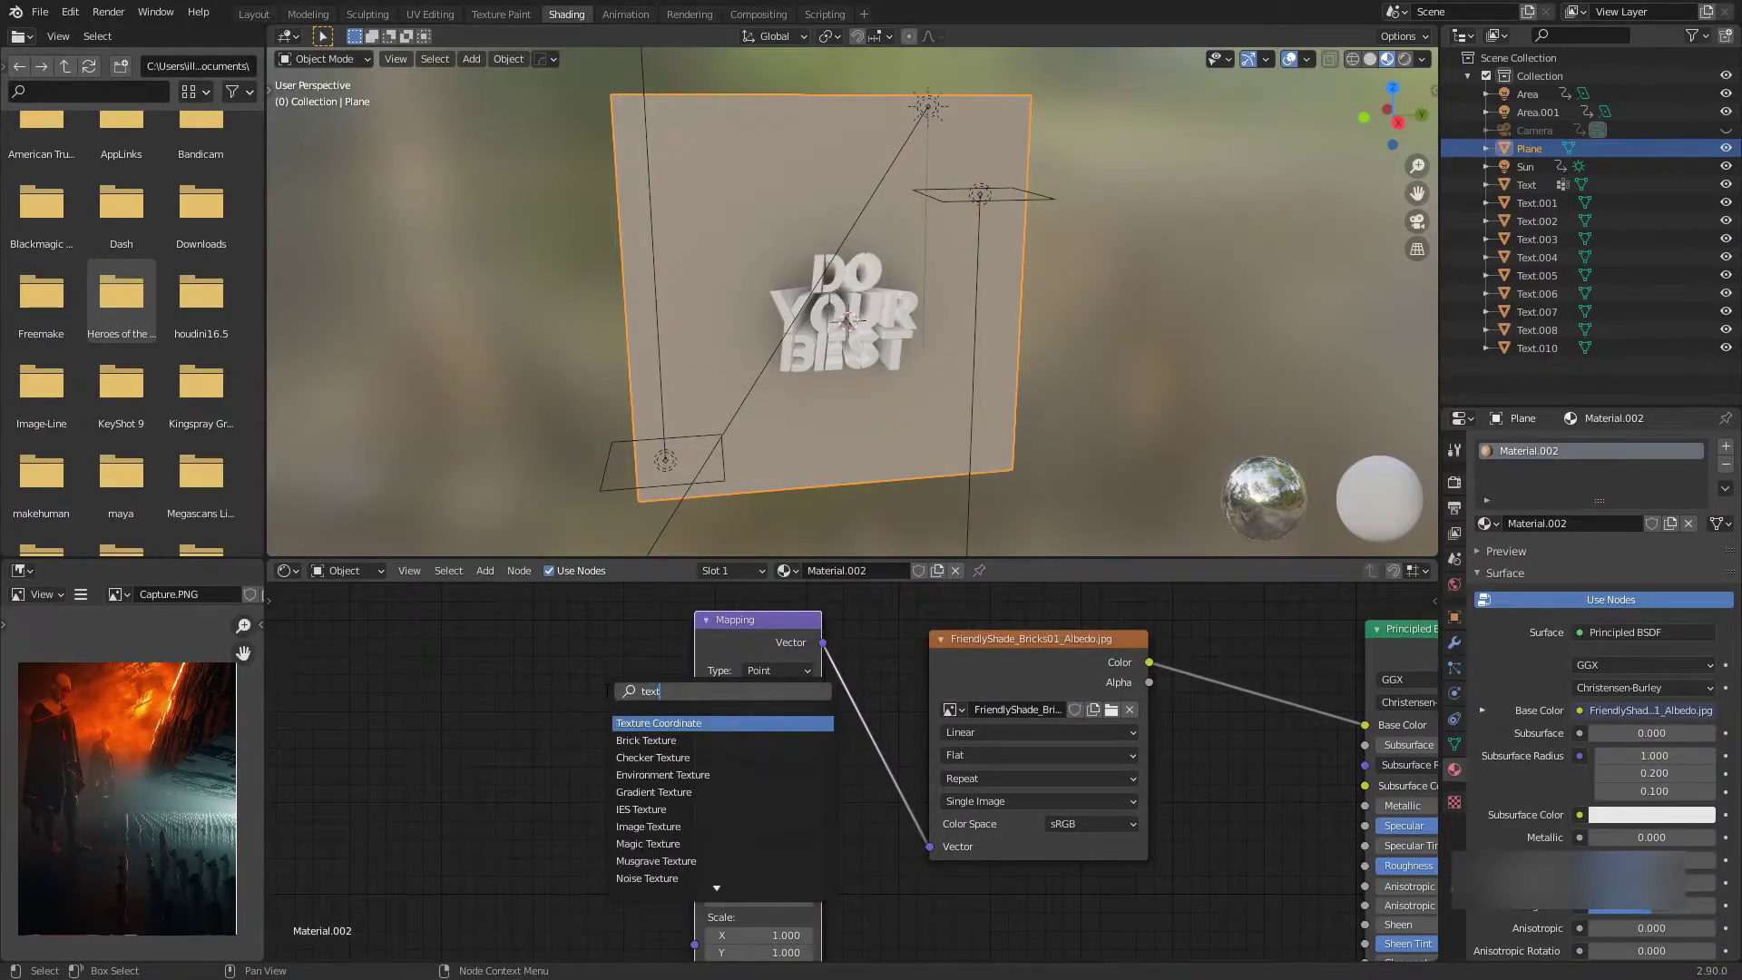
left_click(683, 723)
left_click(542, 677)
left_click_drag(581, 715, 694, 720)
scroll(833, 774, "down", 2)
middle_click_drag(875, 780, 780, 747)
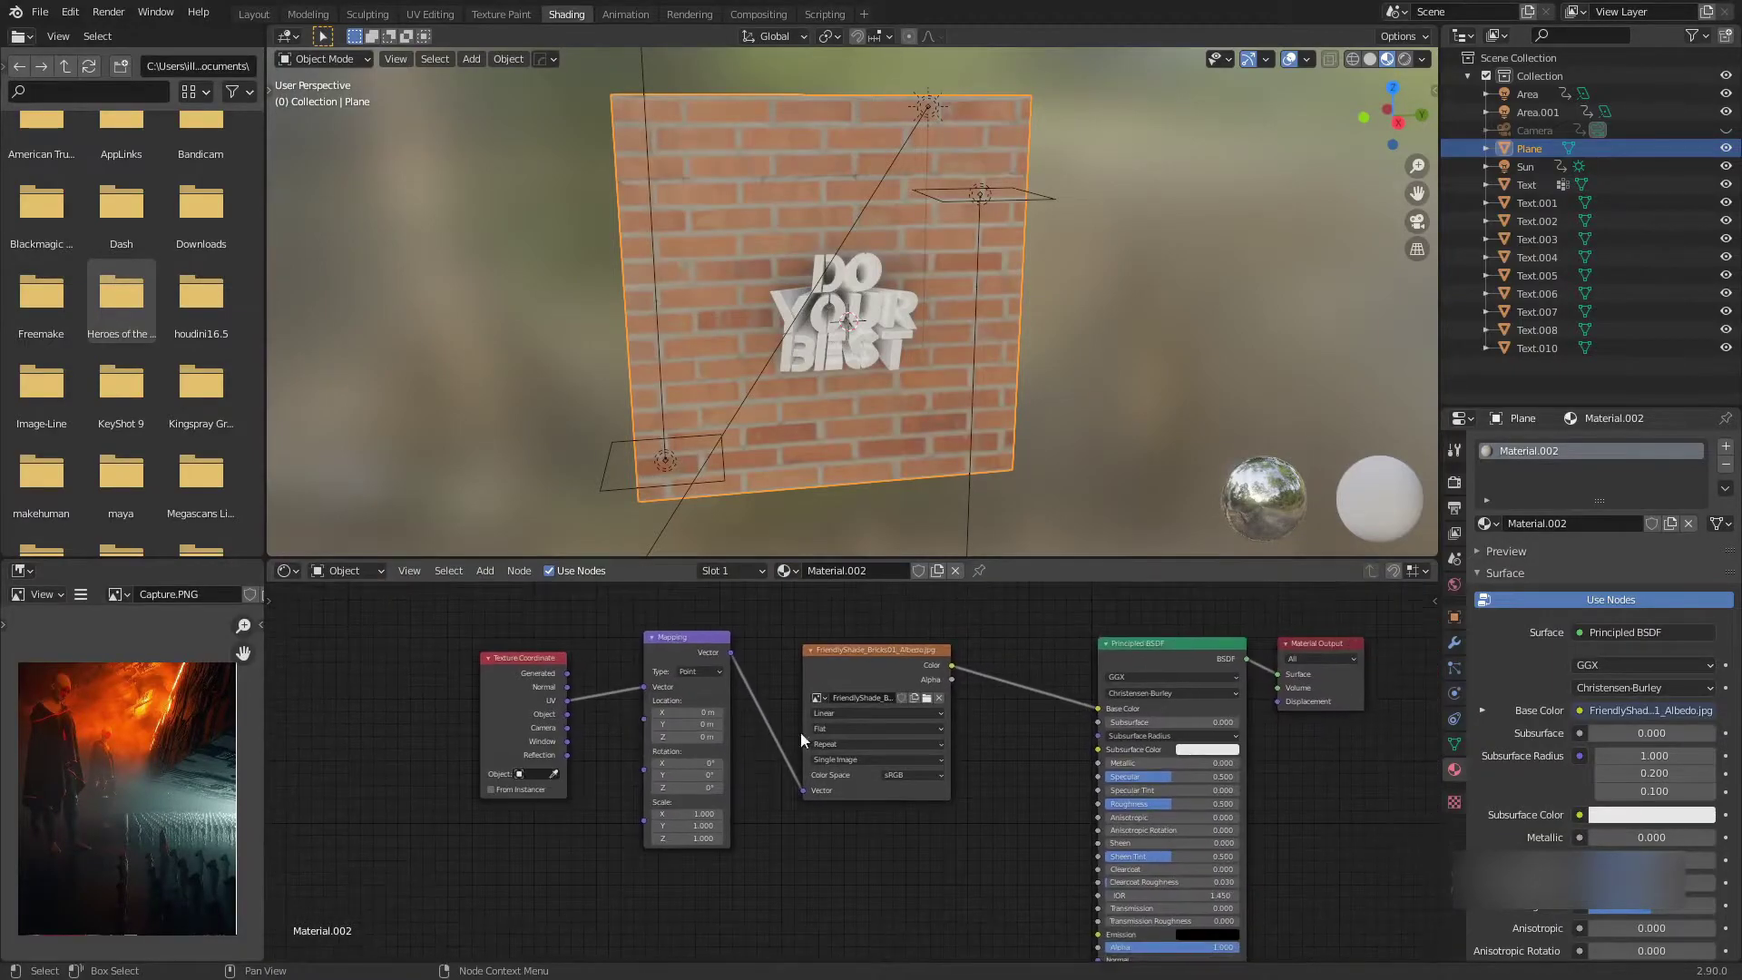
Delete the Texture Coordinate, Mapping and brick Image Texture nodes from the plane's material
scroll(758, 727, "up", 2)
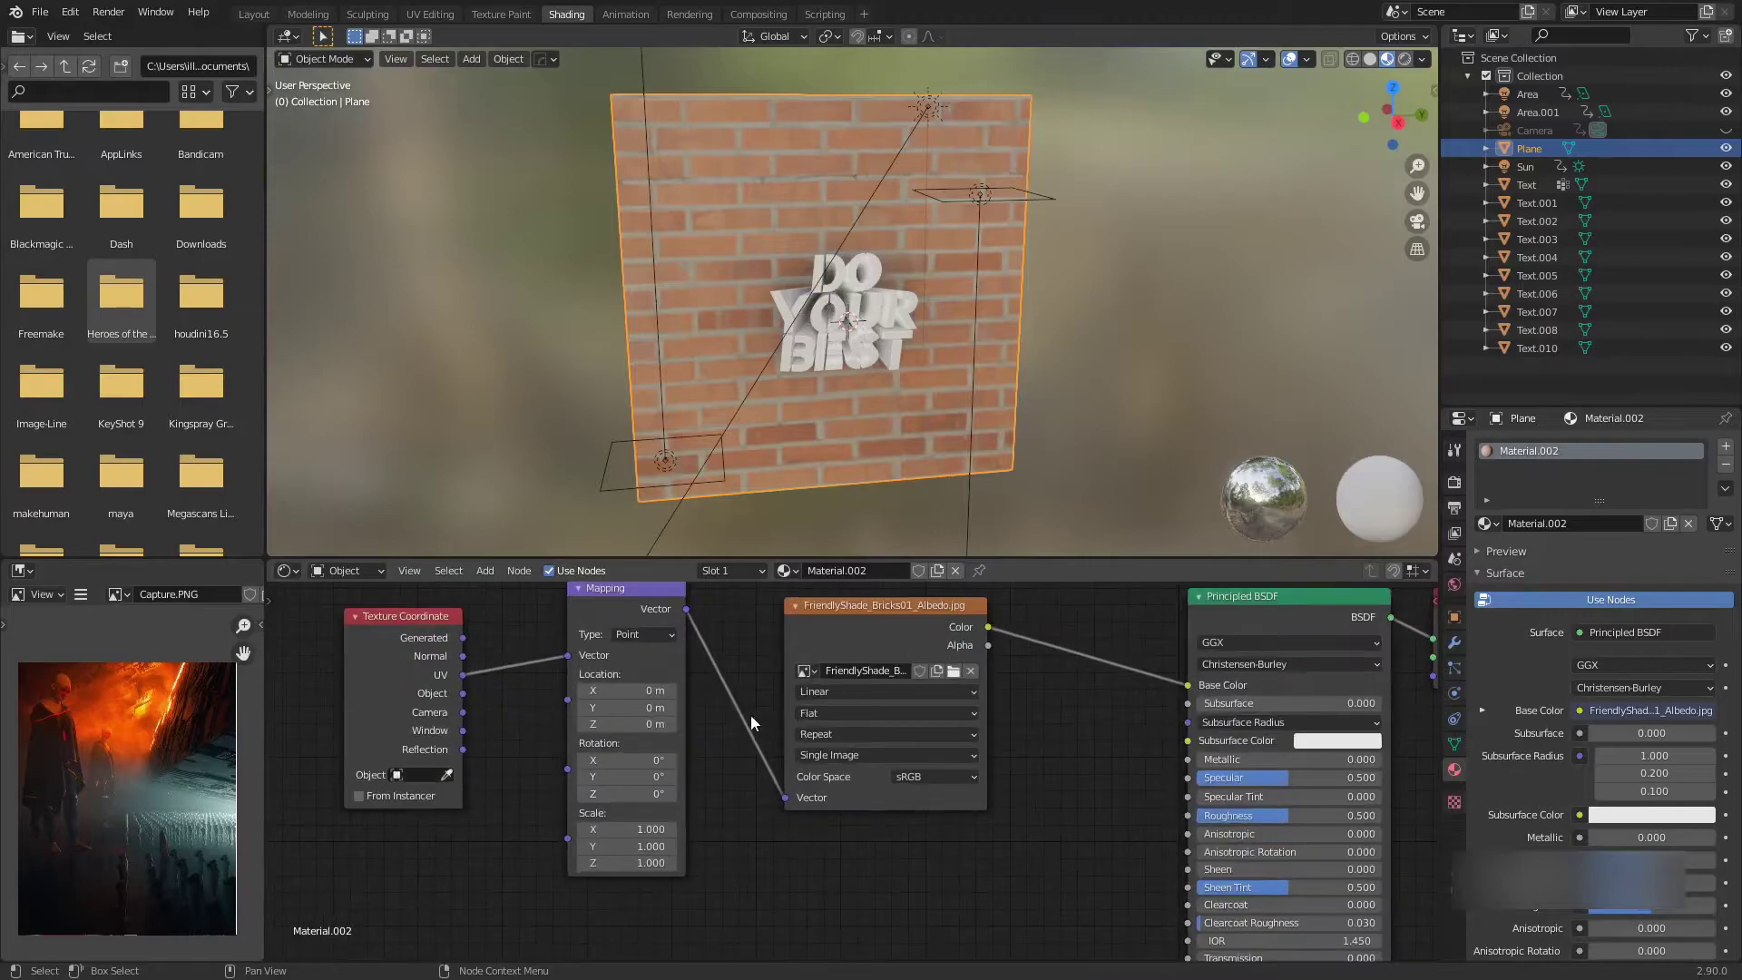
middle_click_drag(722, 693, 743, 737)
left_click_drag(399, 619, 726, 926)
key("x")
middle_click_drag(920, 747, 722, 741)
key("x")
scroll(732, 725, "down", 2)
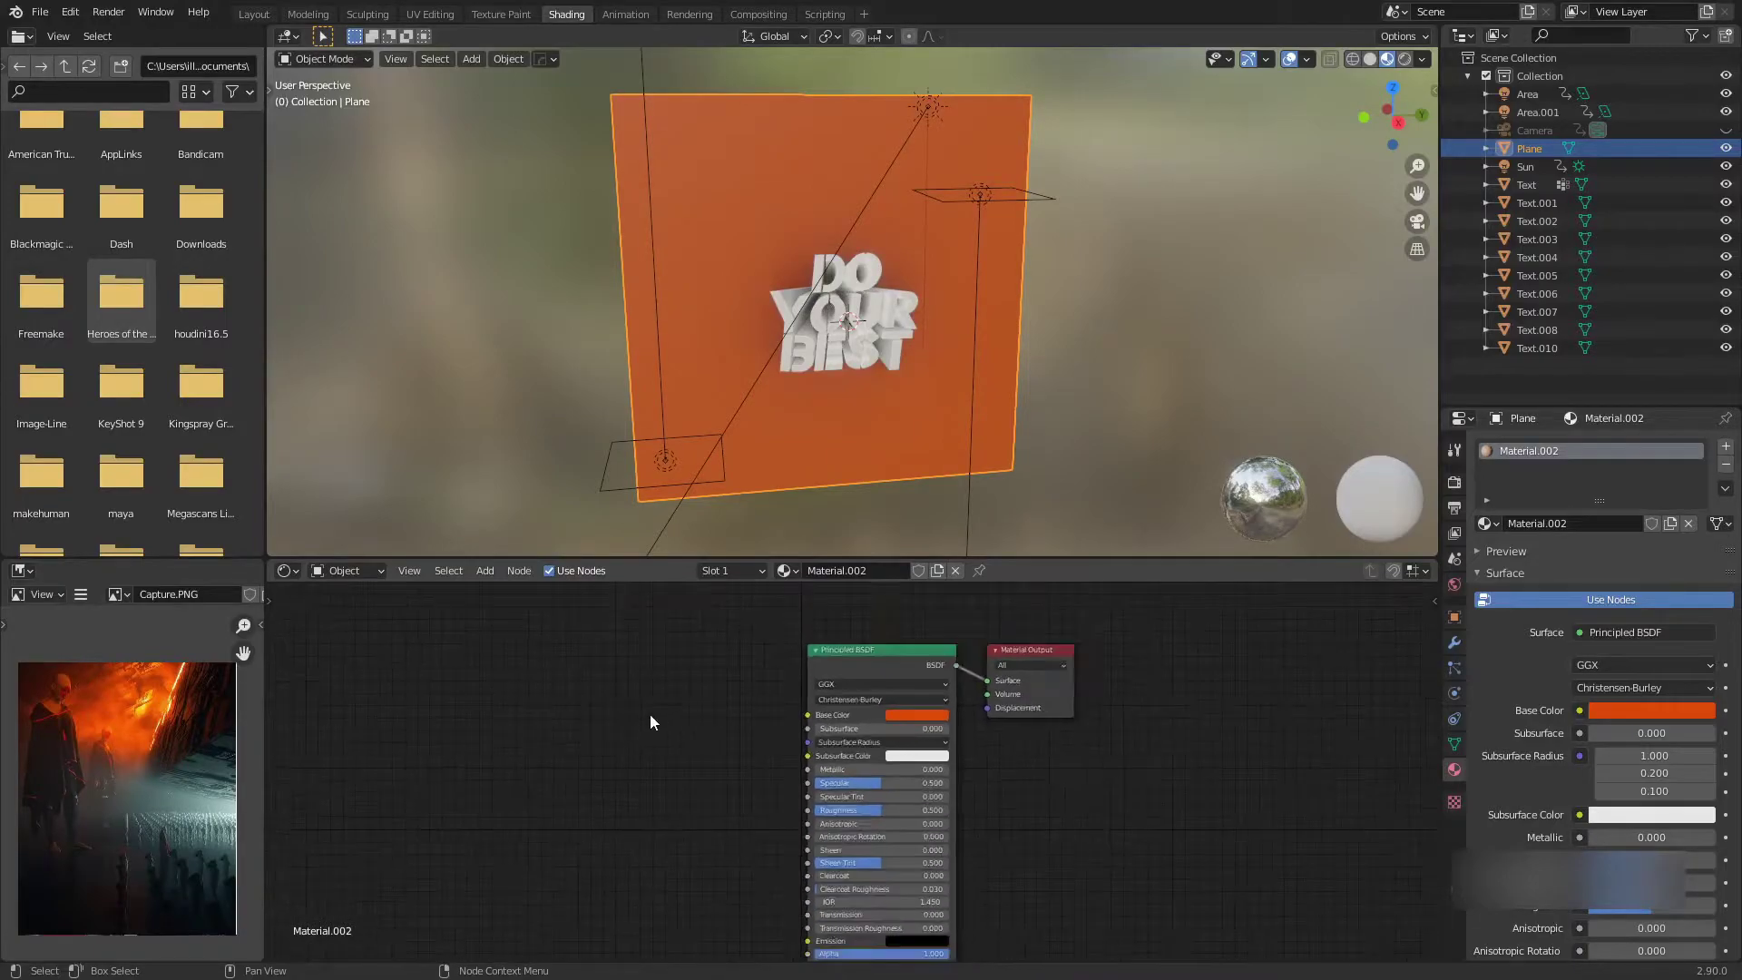
Add a new Image Texture node in the empty space on the input side of the Principled BSDF
scroll(671, 696, "left", 3, "ctrl")
key("shift+a")
left_click(681, 677)
type("im")
key("Return")
left_click(575, 659)
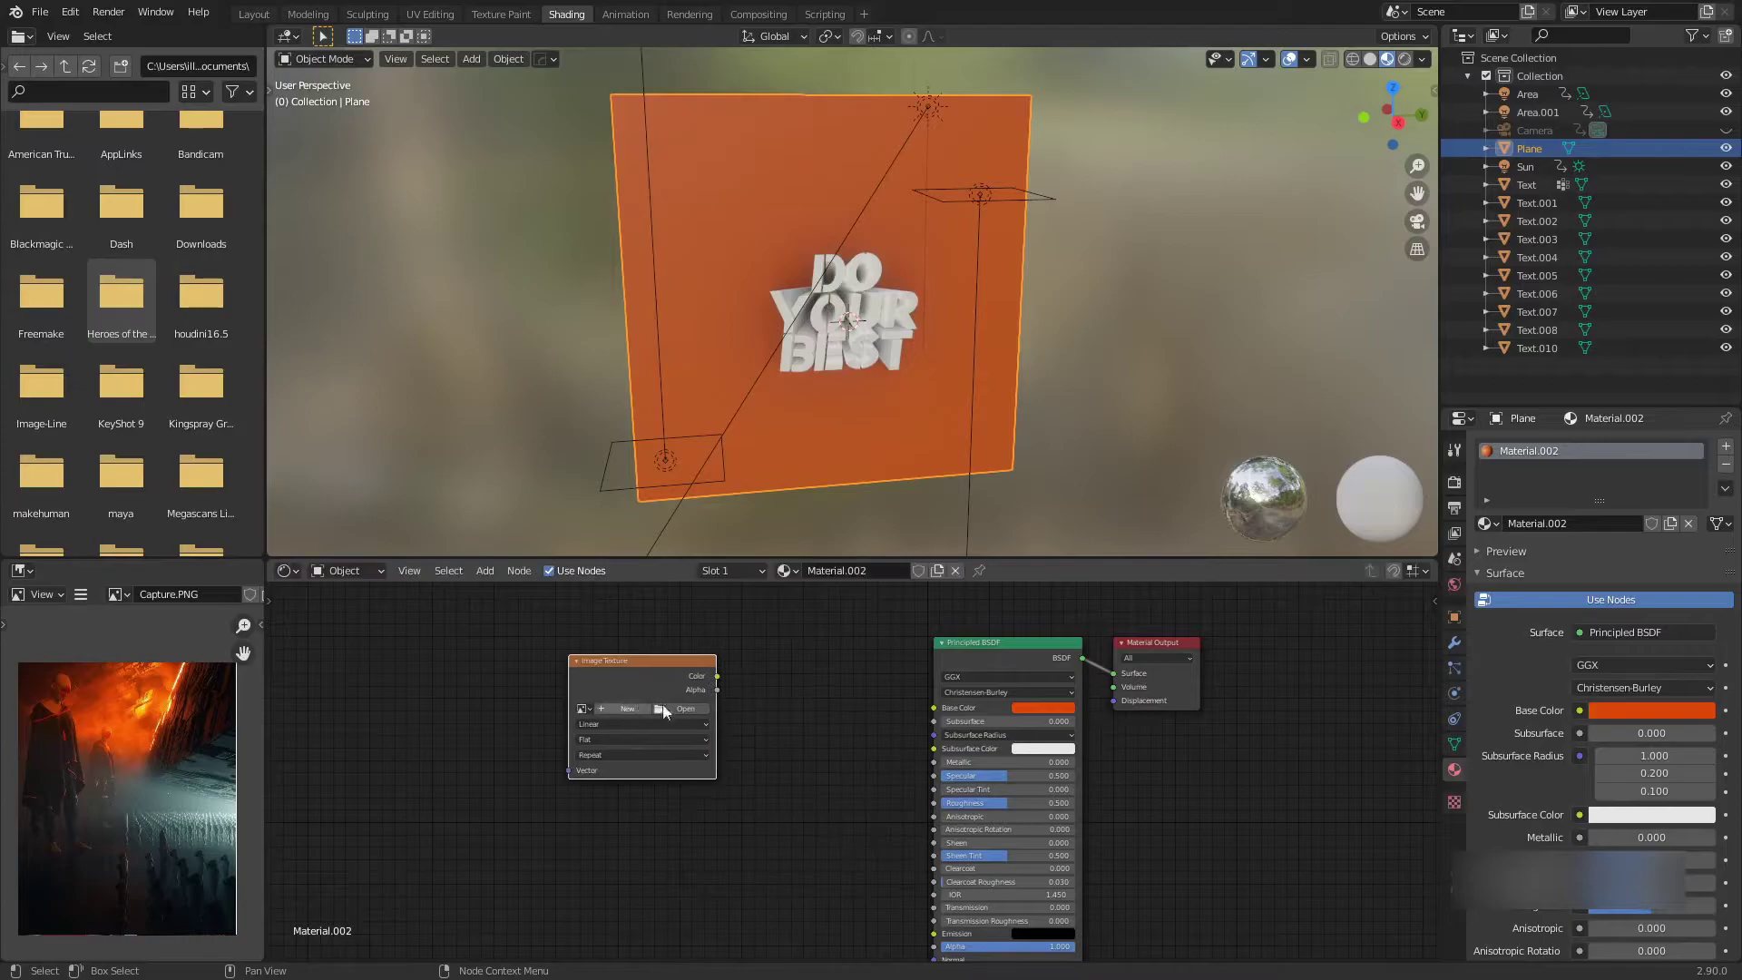
Load FriendlyShade_Bricks01_Albedo.jpg from the recent bricks folder into the new Image Texture node
left_click(680, 713)
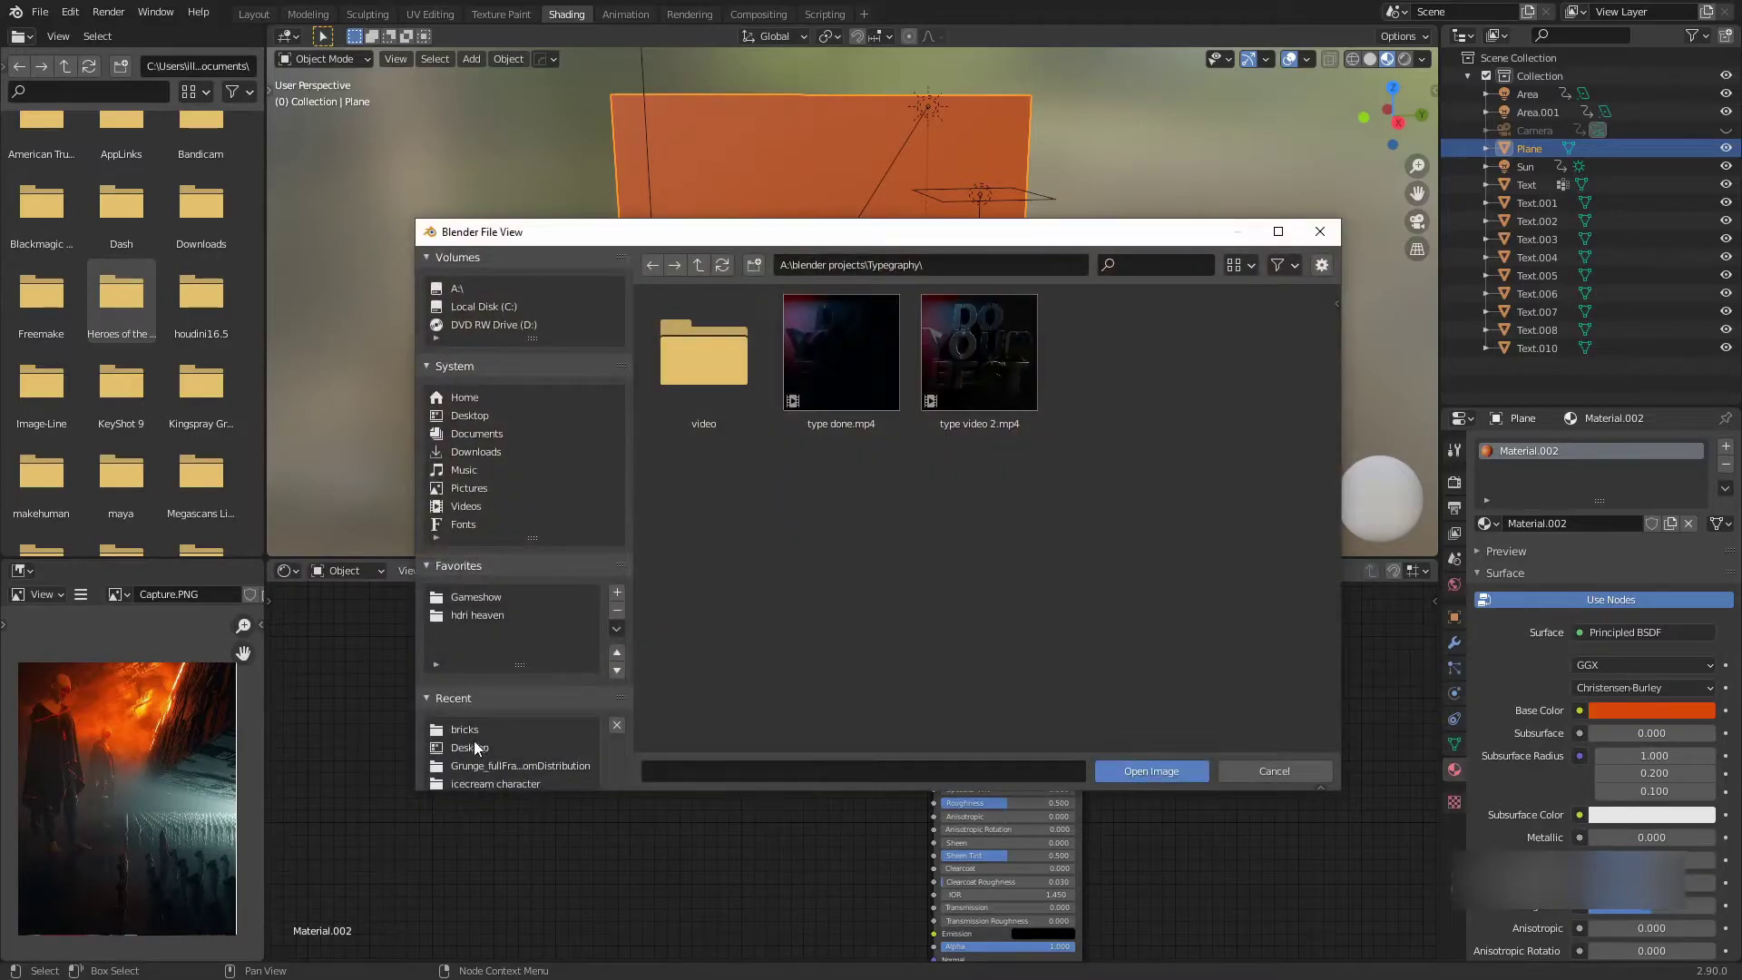
left_click(465, 729)
left_click(712, 399)
left_click(1148, 770)
Try Node Wrangler's Lazy Connect from the brick Image Texture node to the Principled BSDF
scroll(709, 677, "down", 5)
scroll(751, 755, "down", 3)
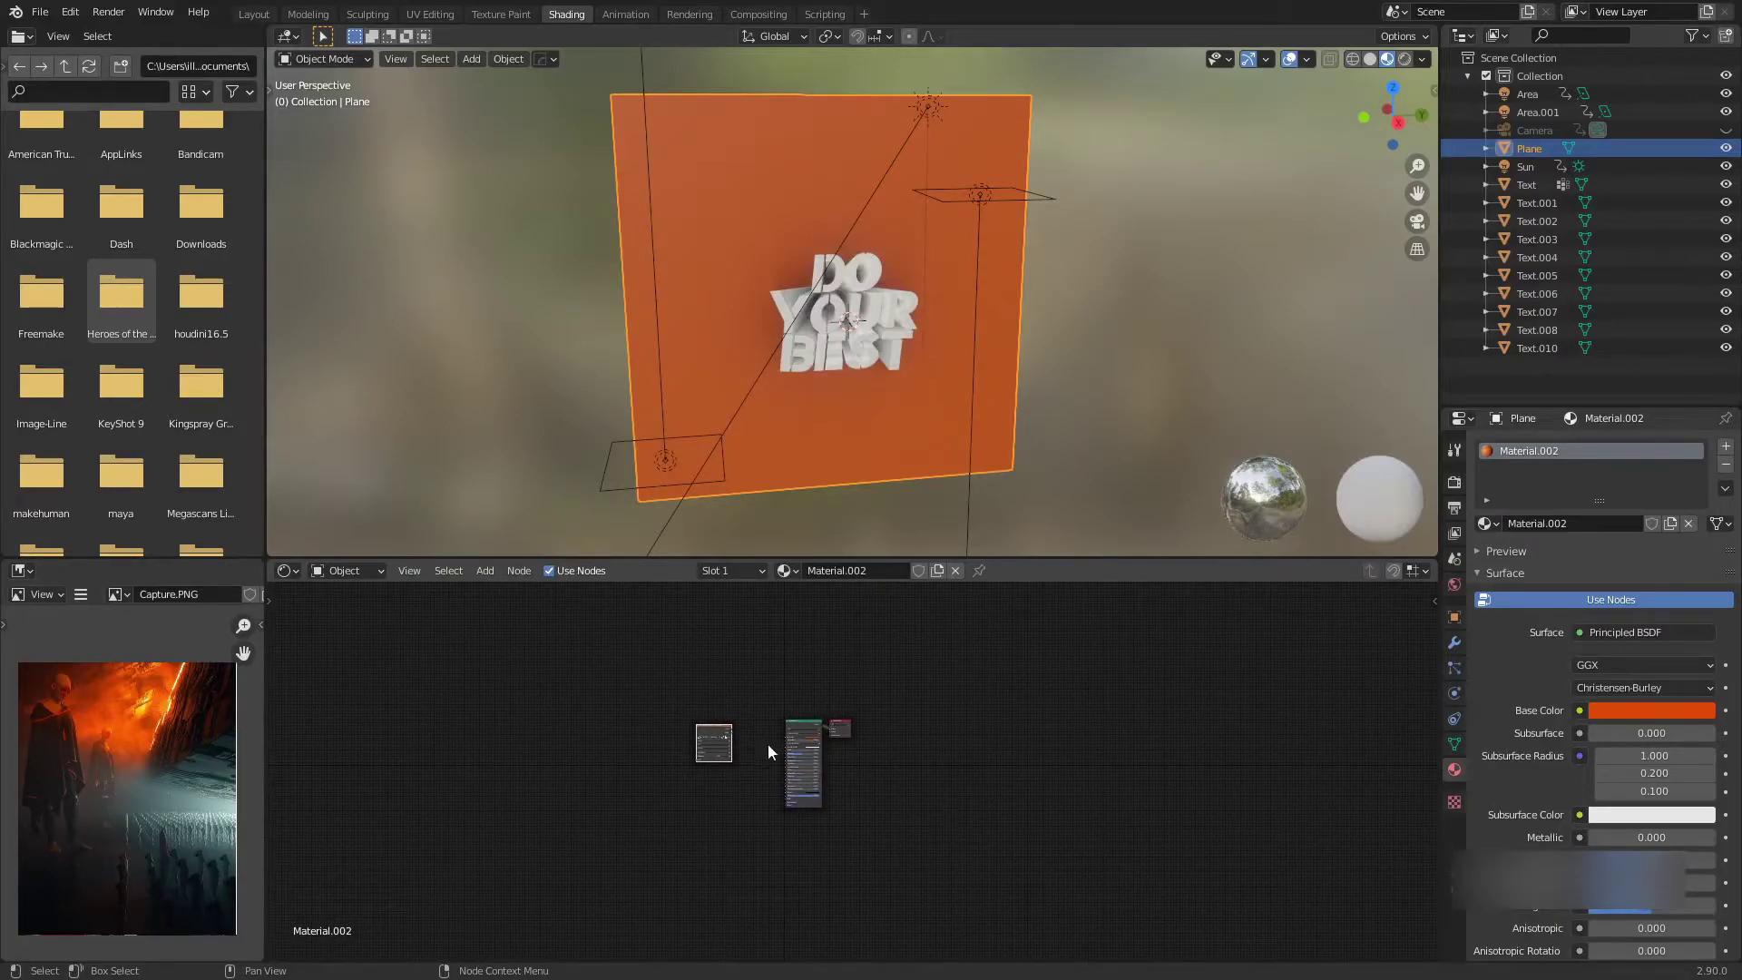
scroll(768, 744, "up", 14)
middle_click_drag(508, 703, 776, 728)
scroll(776, 728, "up", 4)
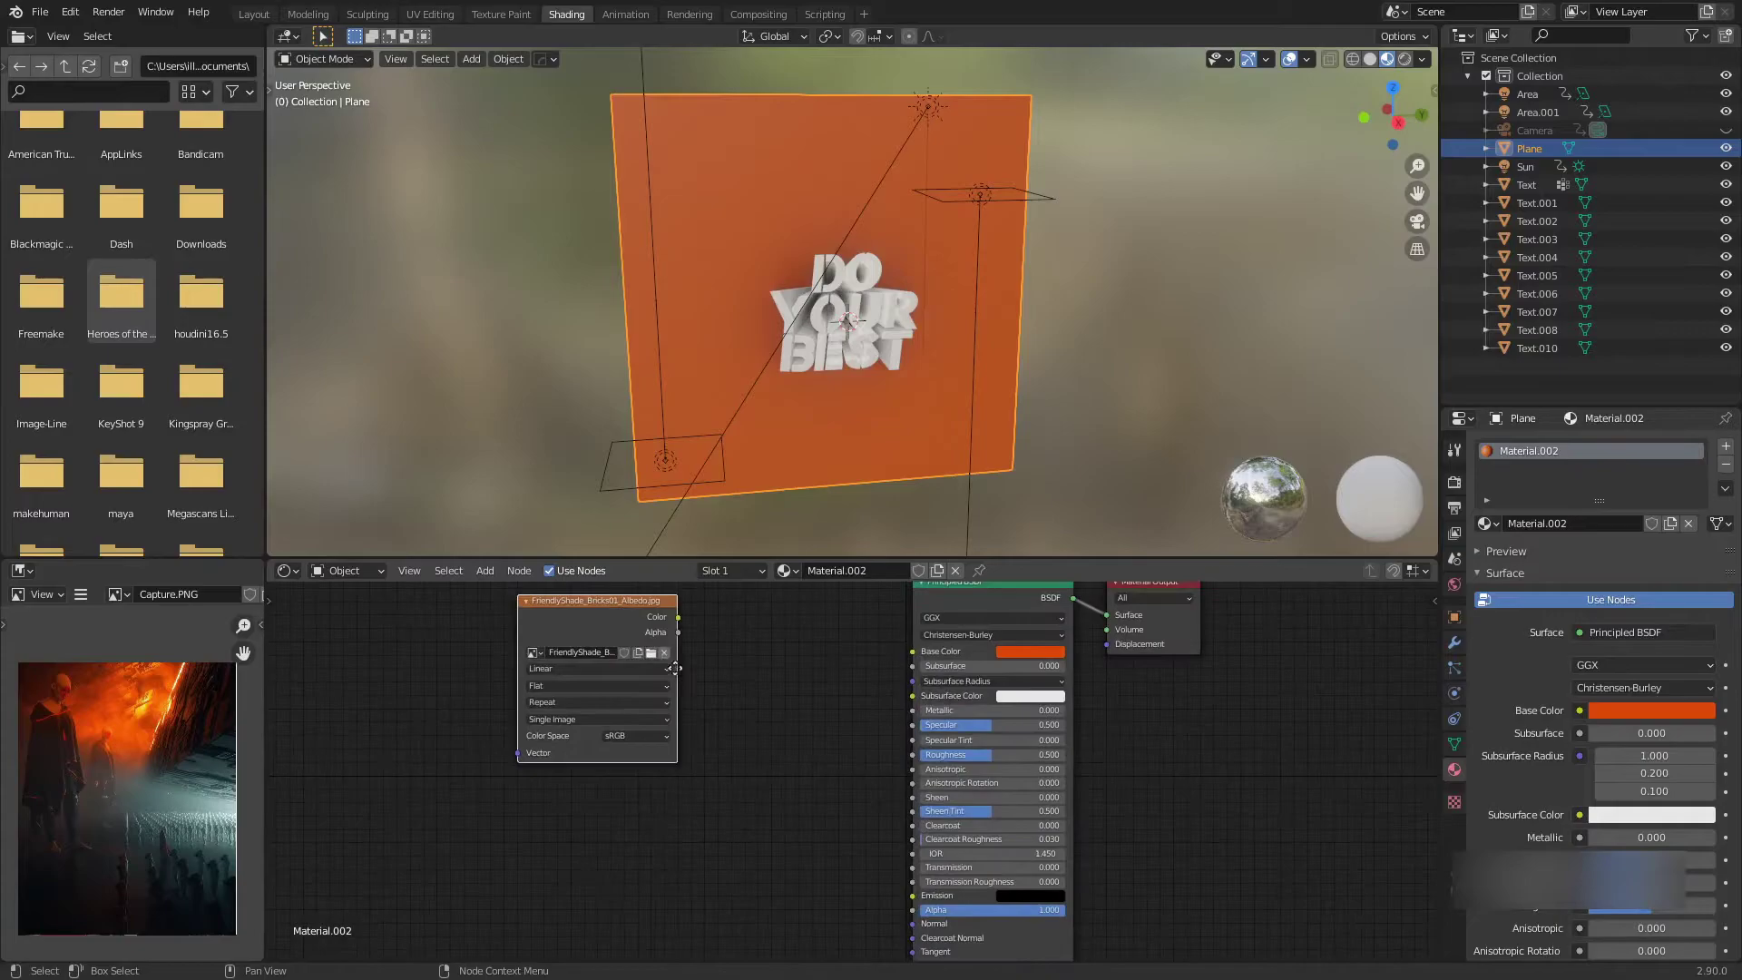
scroll(700, 764, "down", 1)
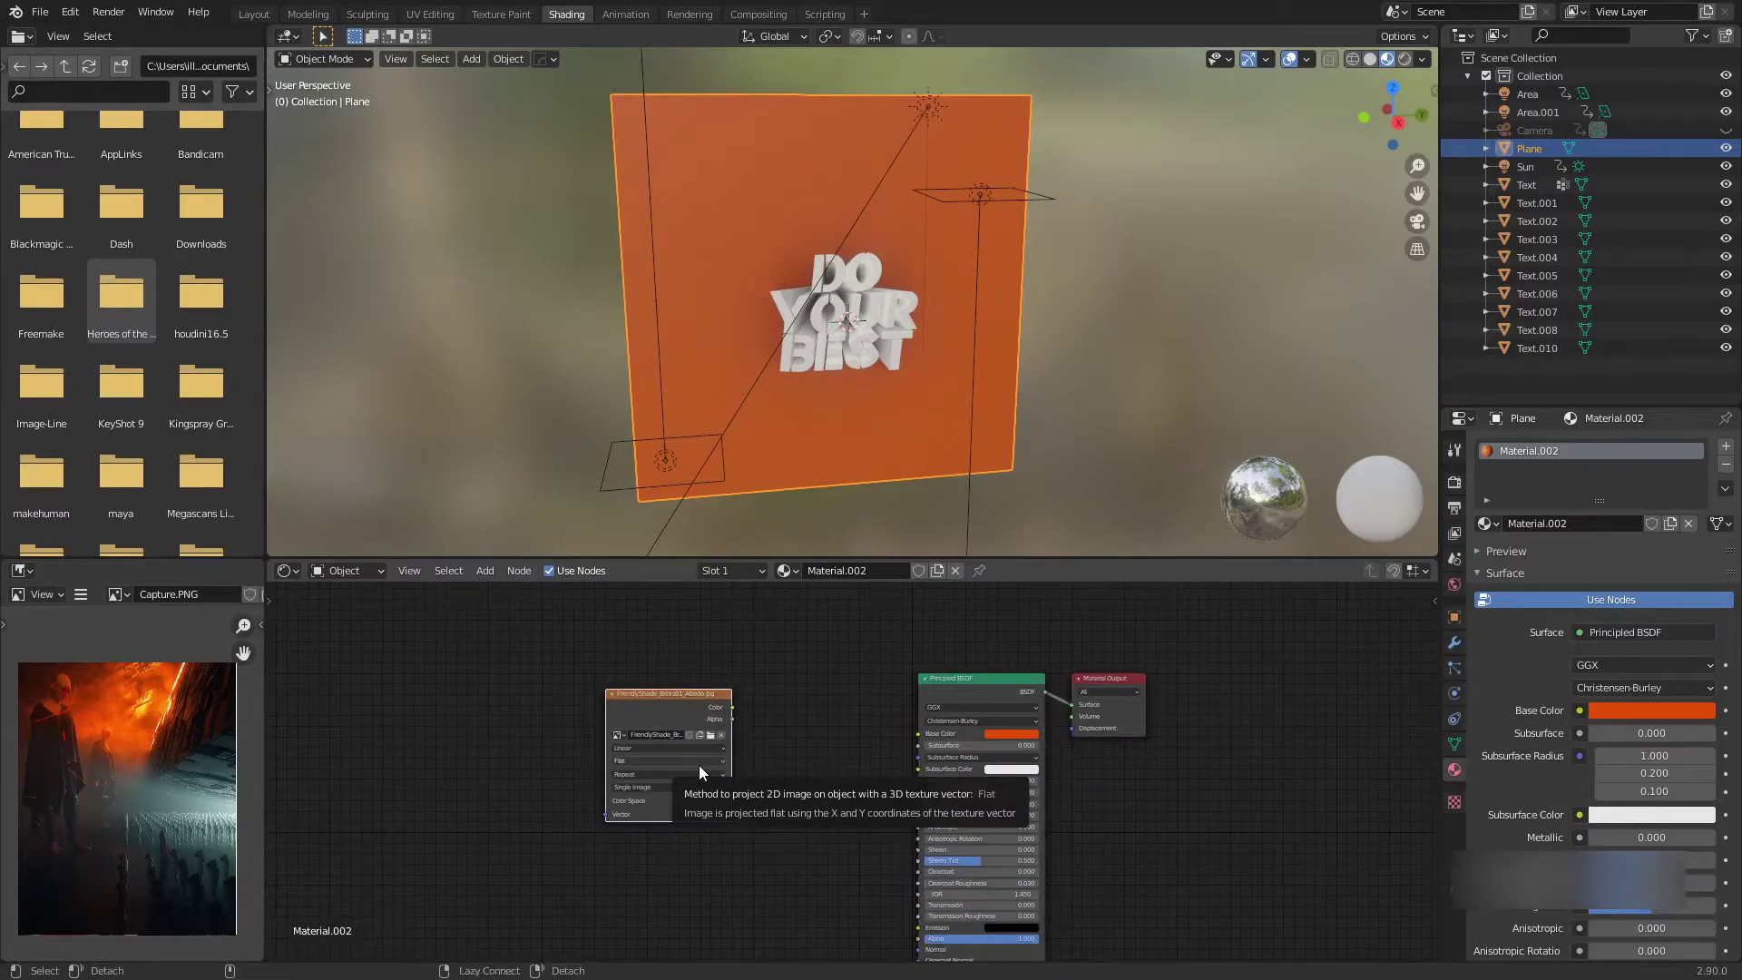
right_click_drag(680, 717, 814, 739, "alt")
right_click_drag(676, 709, 955, 769, "alt")
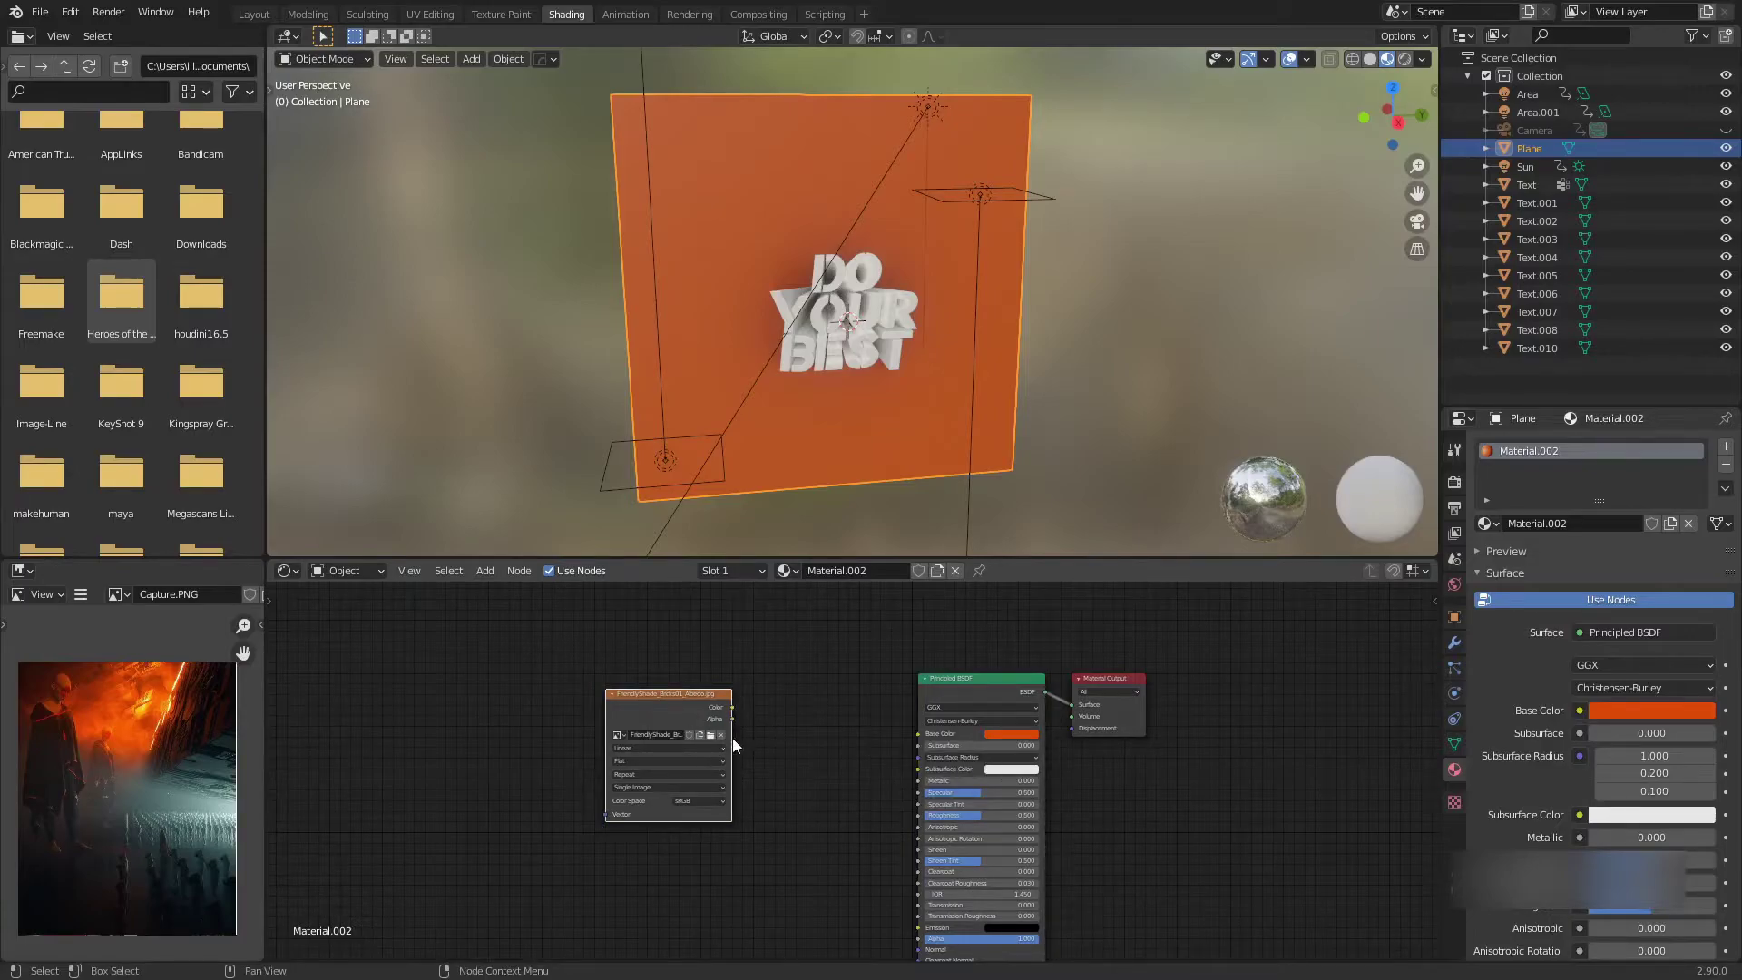
Link the brick Image Texture to the Principled BSDF with Lazy Connect's socket choice, from Color to Base Color
middle_click_drag(985, 773, 883, 741)
scroll(839, 768, "up", 3)
right_click_drag(489, 672, 881, 748, "alt+shift")
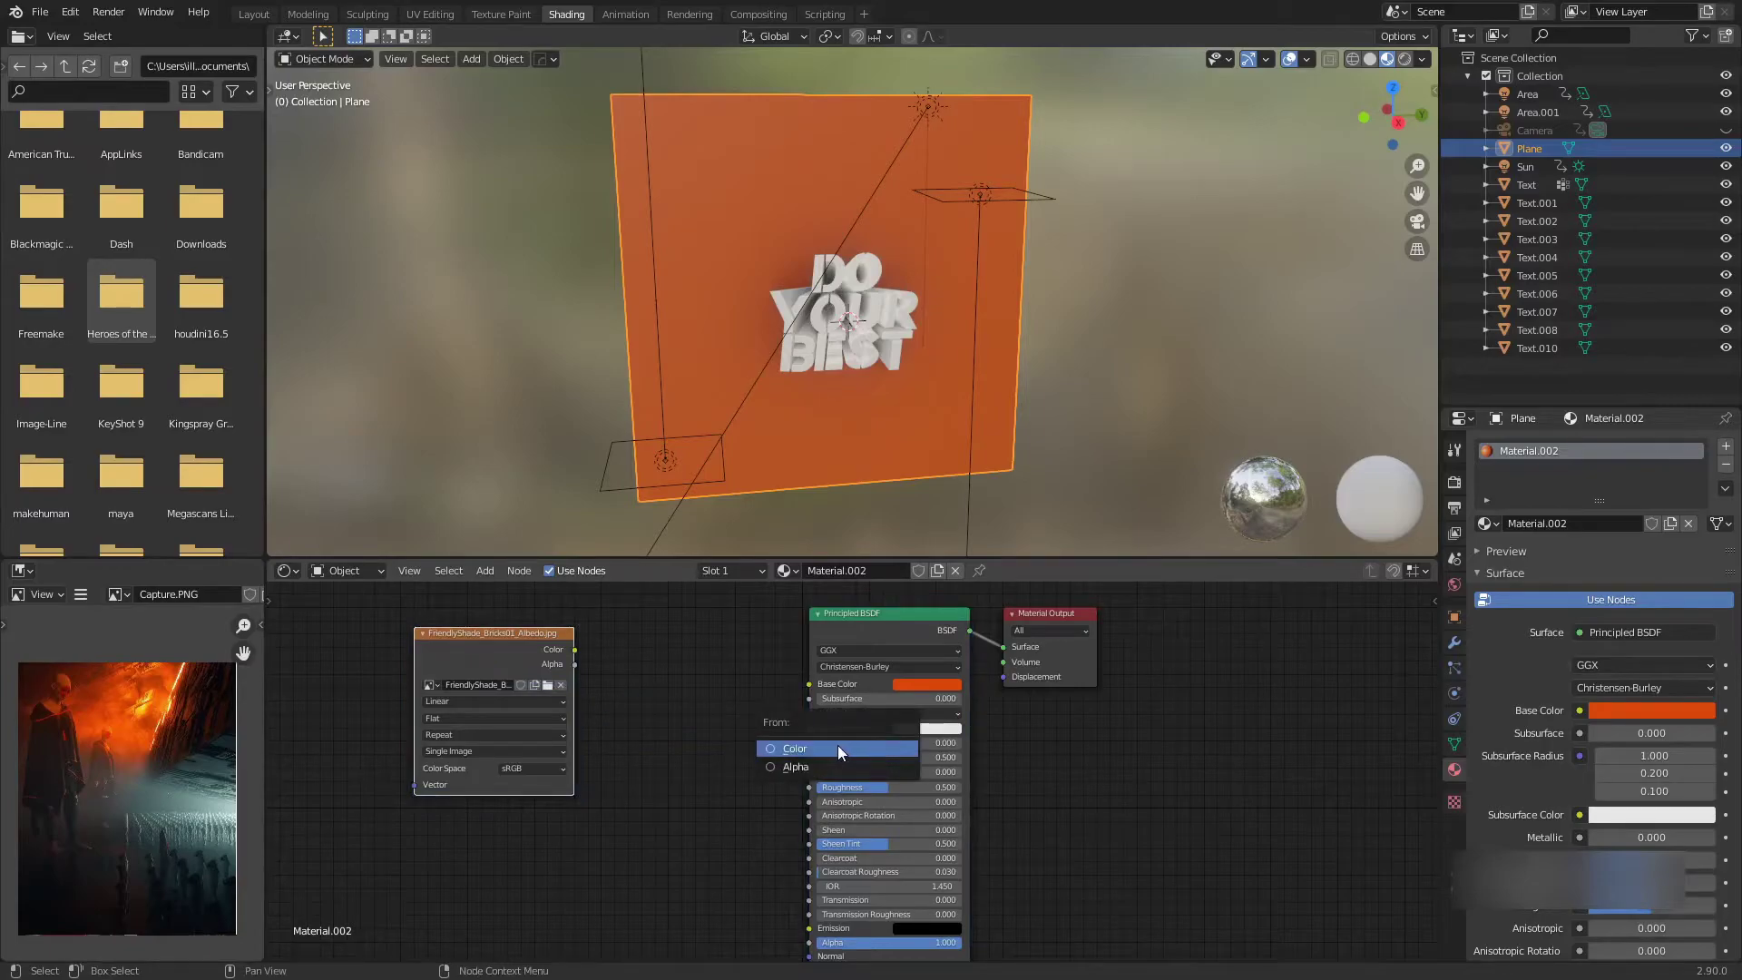
left_click(838, 747)
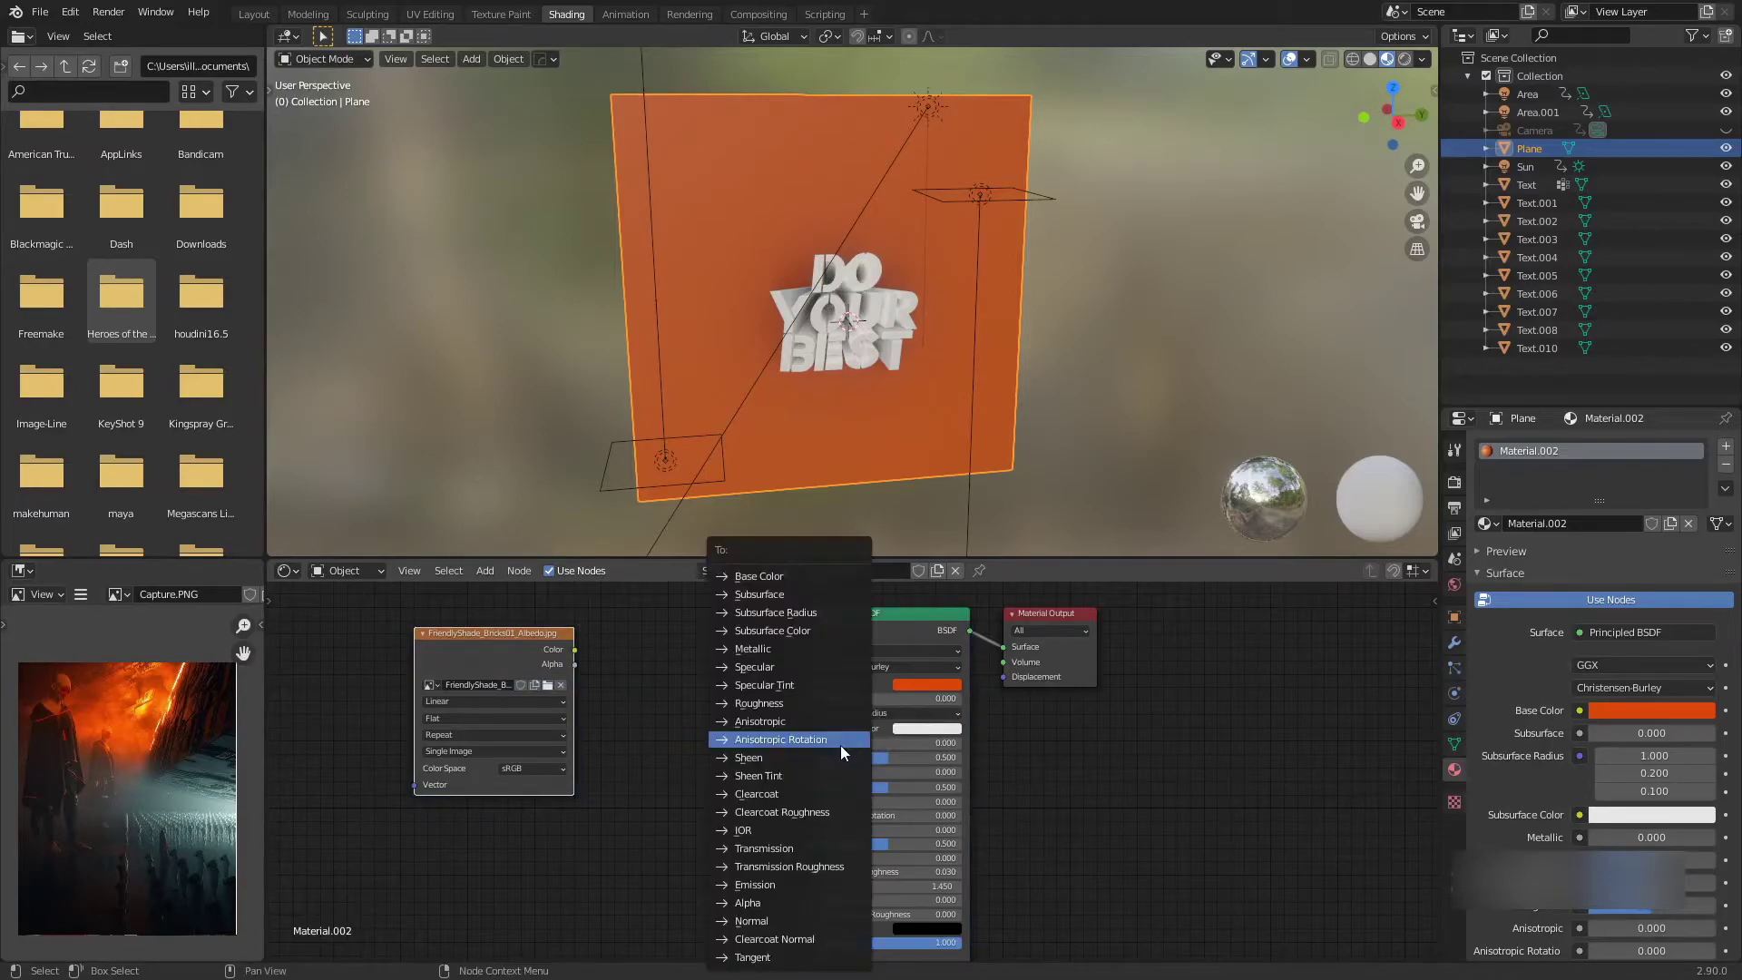
left_click(783, 587)
scroll(704, 753, "down", 3)
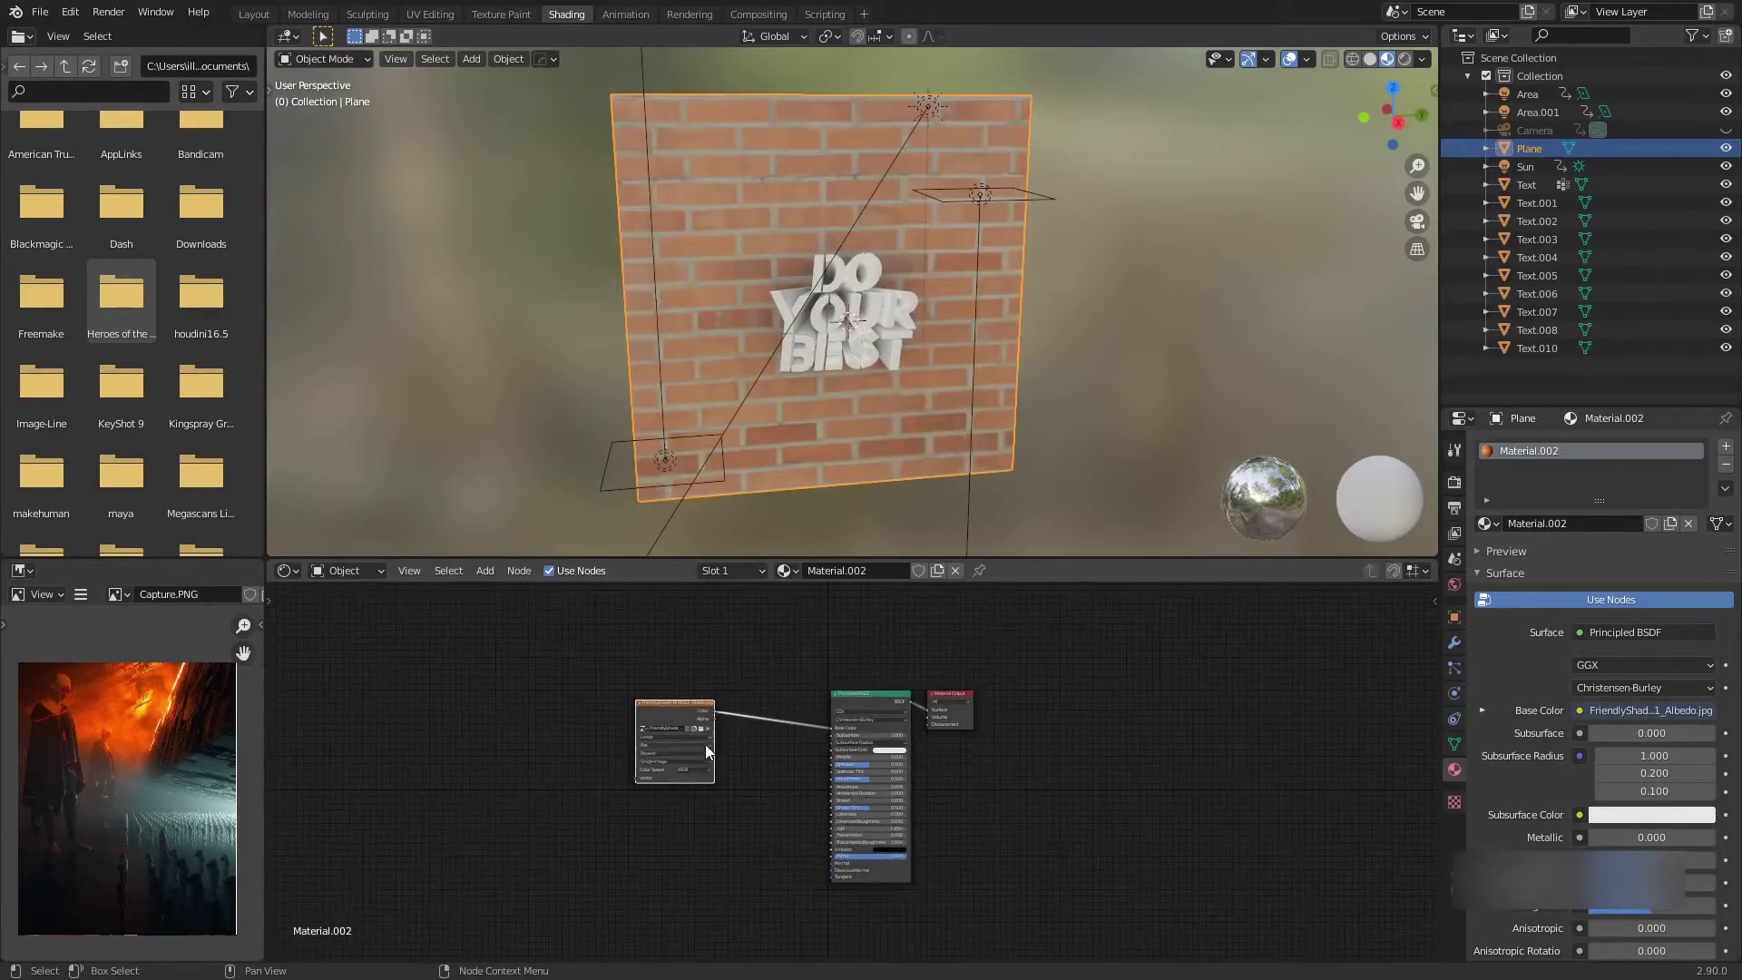
scroll(705, 744, "down", 4)
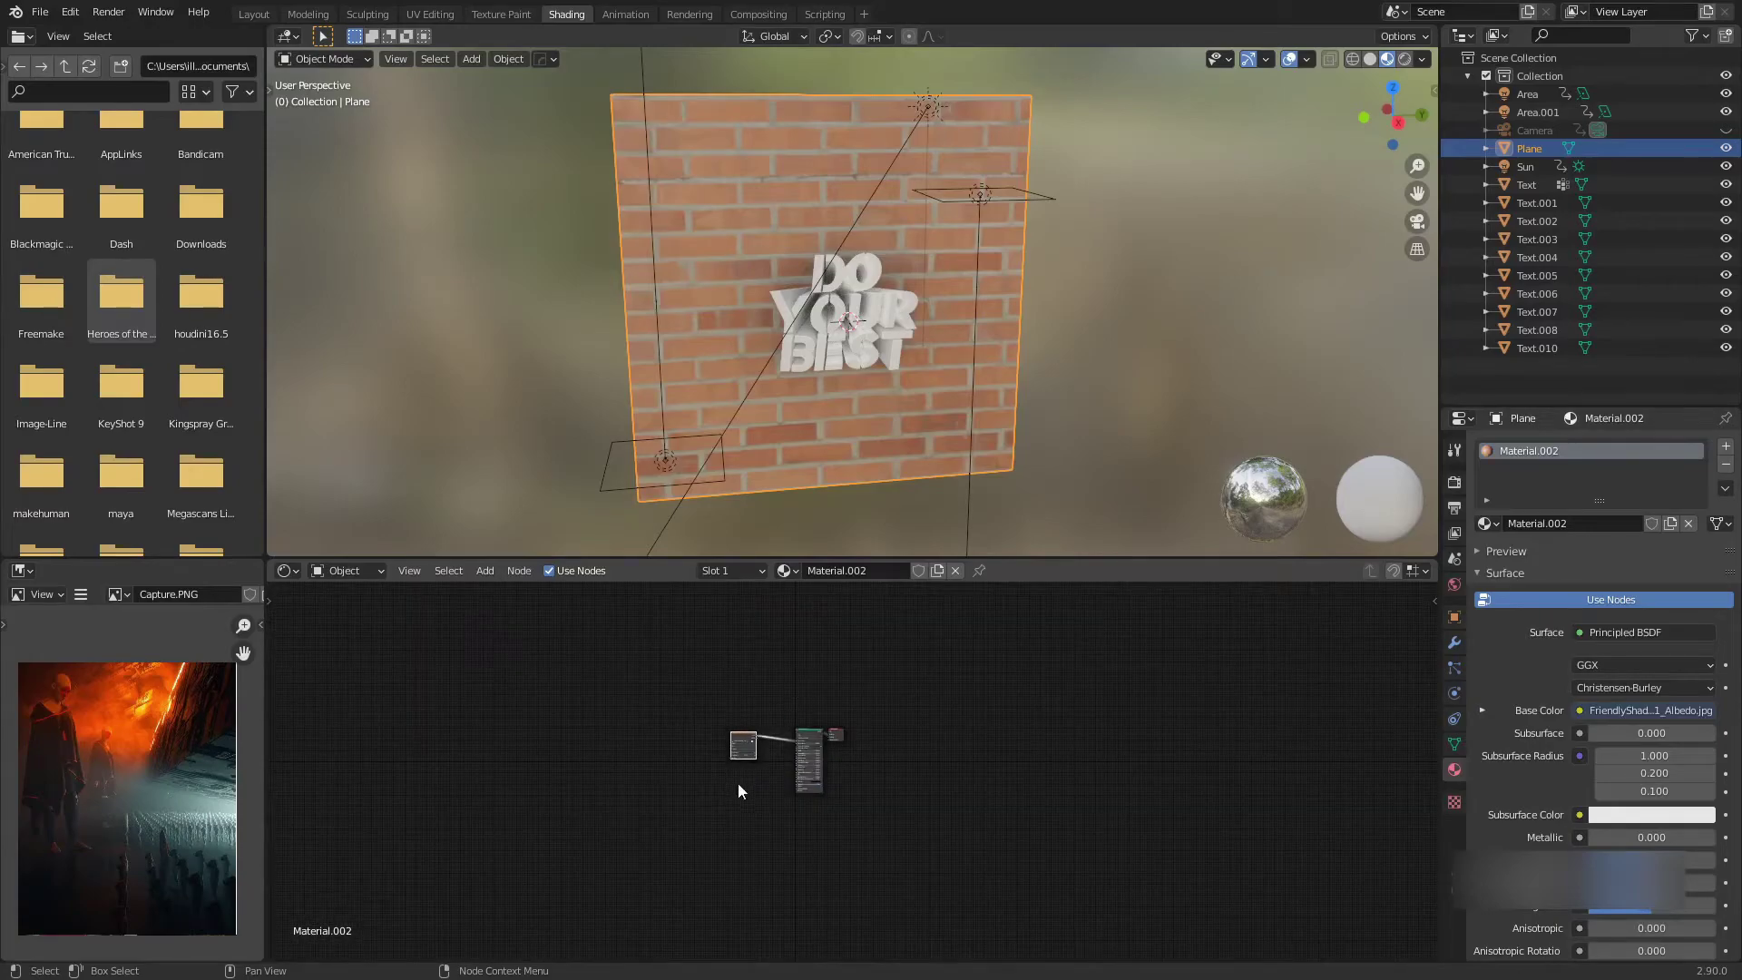
scroll(742, 788, "up", 2)
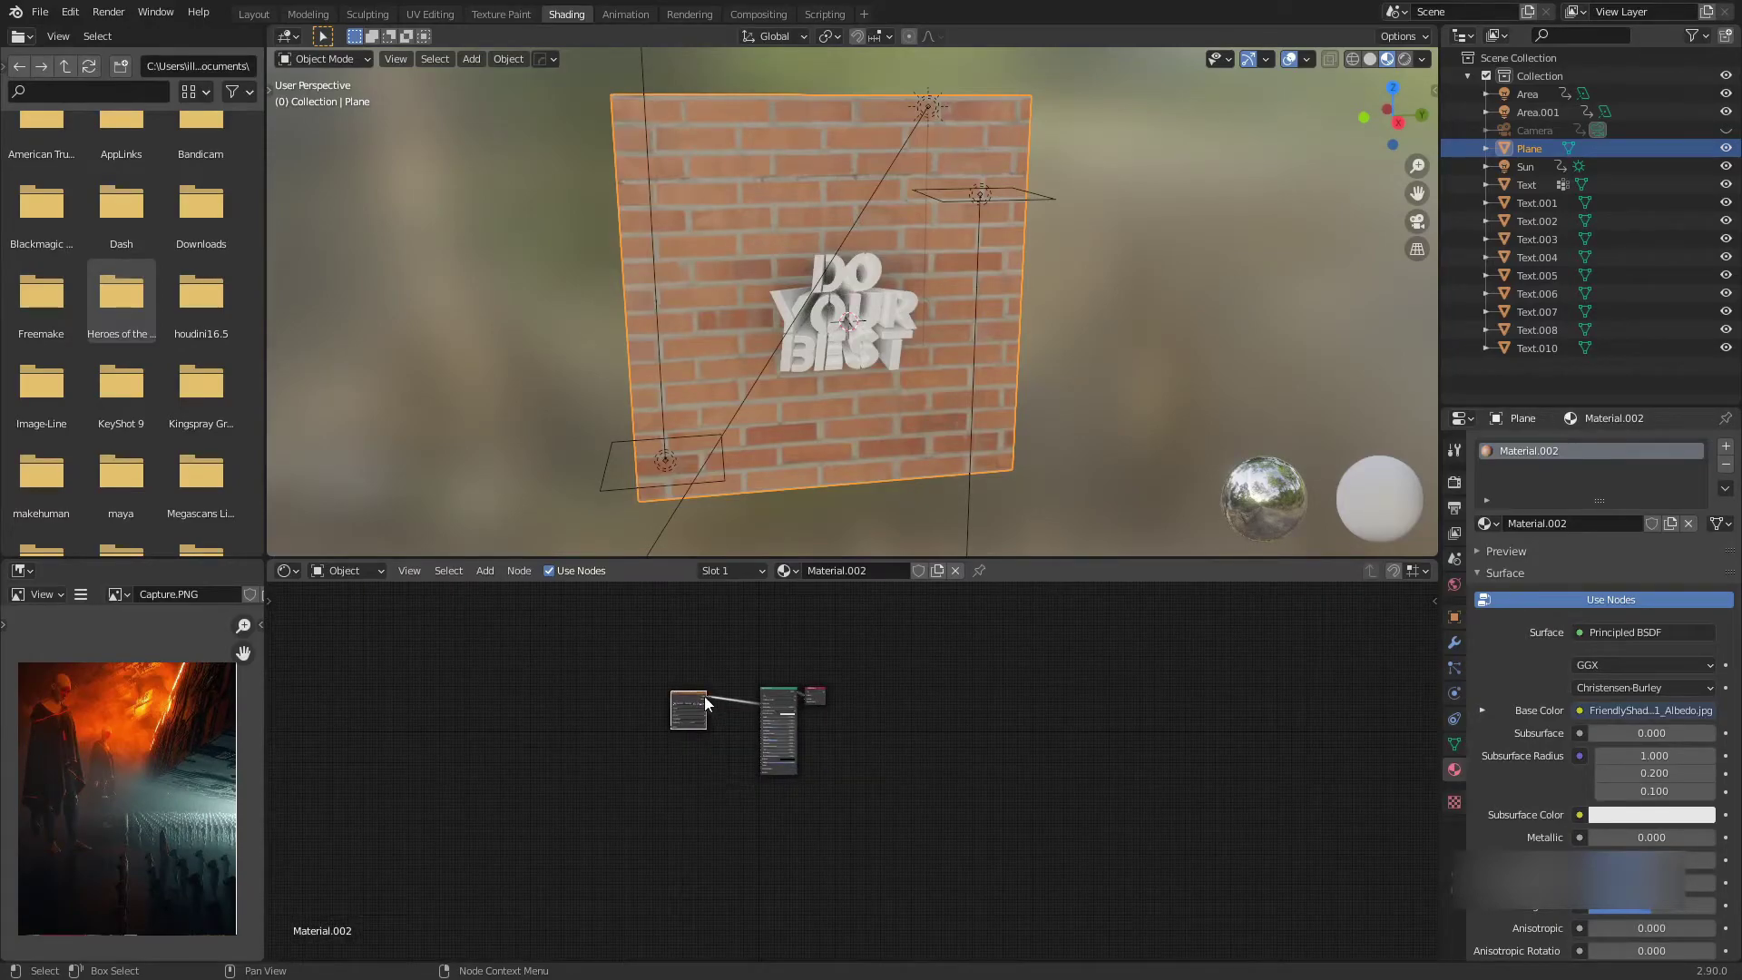
Bring up Lazy Connect's choice of Principled BSDF inputs again for the brick Image Texture node
scroll(704, 693, "up", 5)
scroll(808, 806, "up", 2)
left_click_drag(595, 685, 618, 706)
left_click_drag(785, 764, 668, 781)
scroll(760, 795, "down", 4)
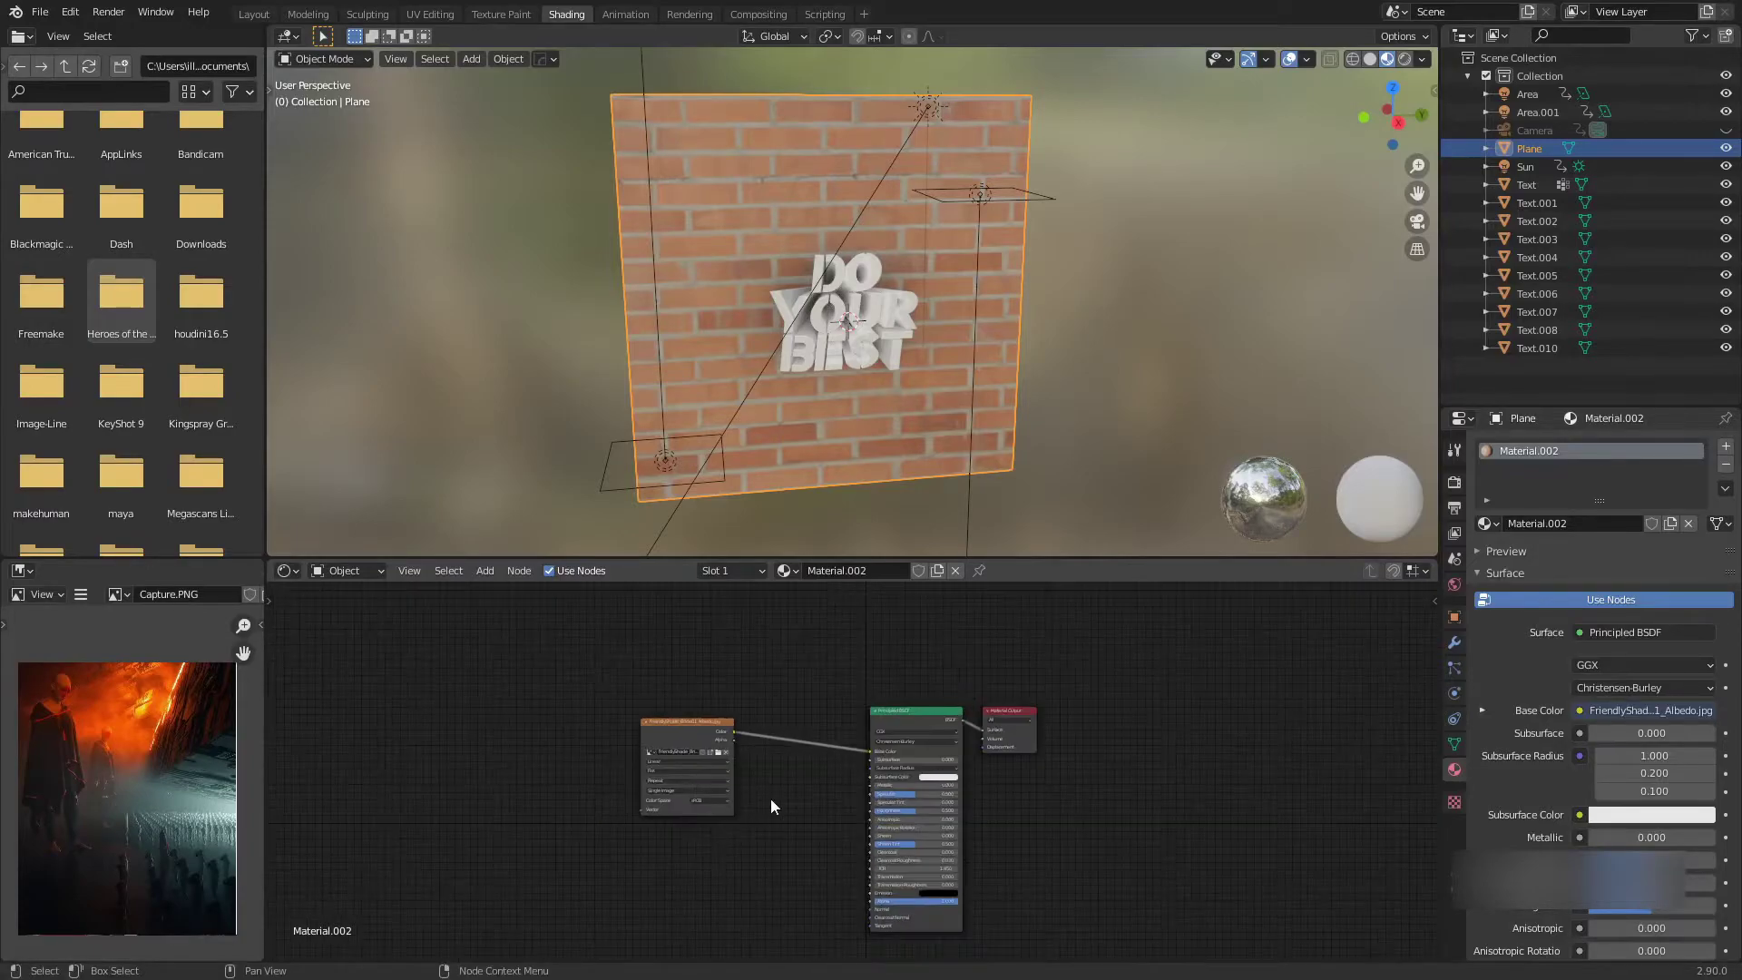
scroll(742, 757, "up", 2)
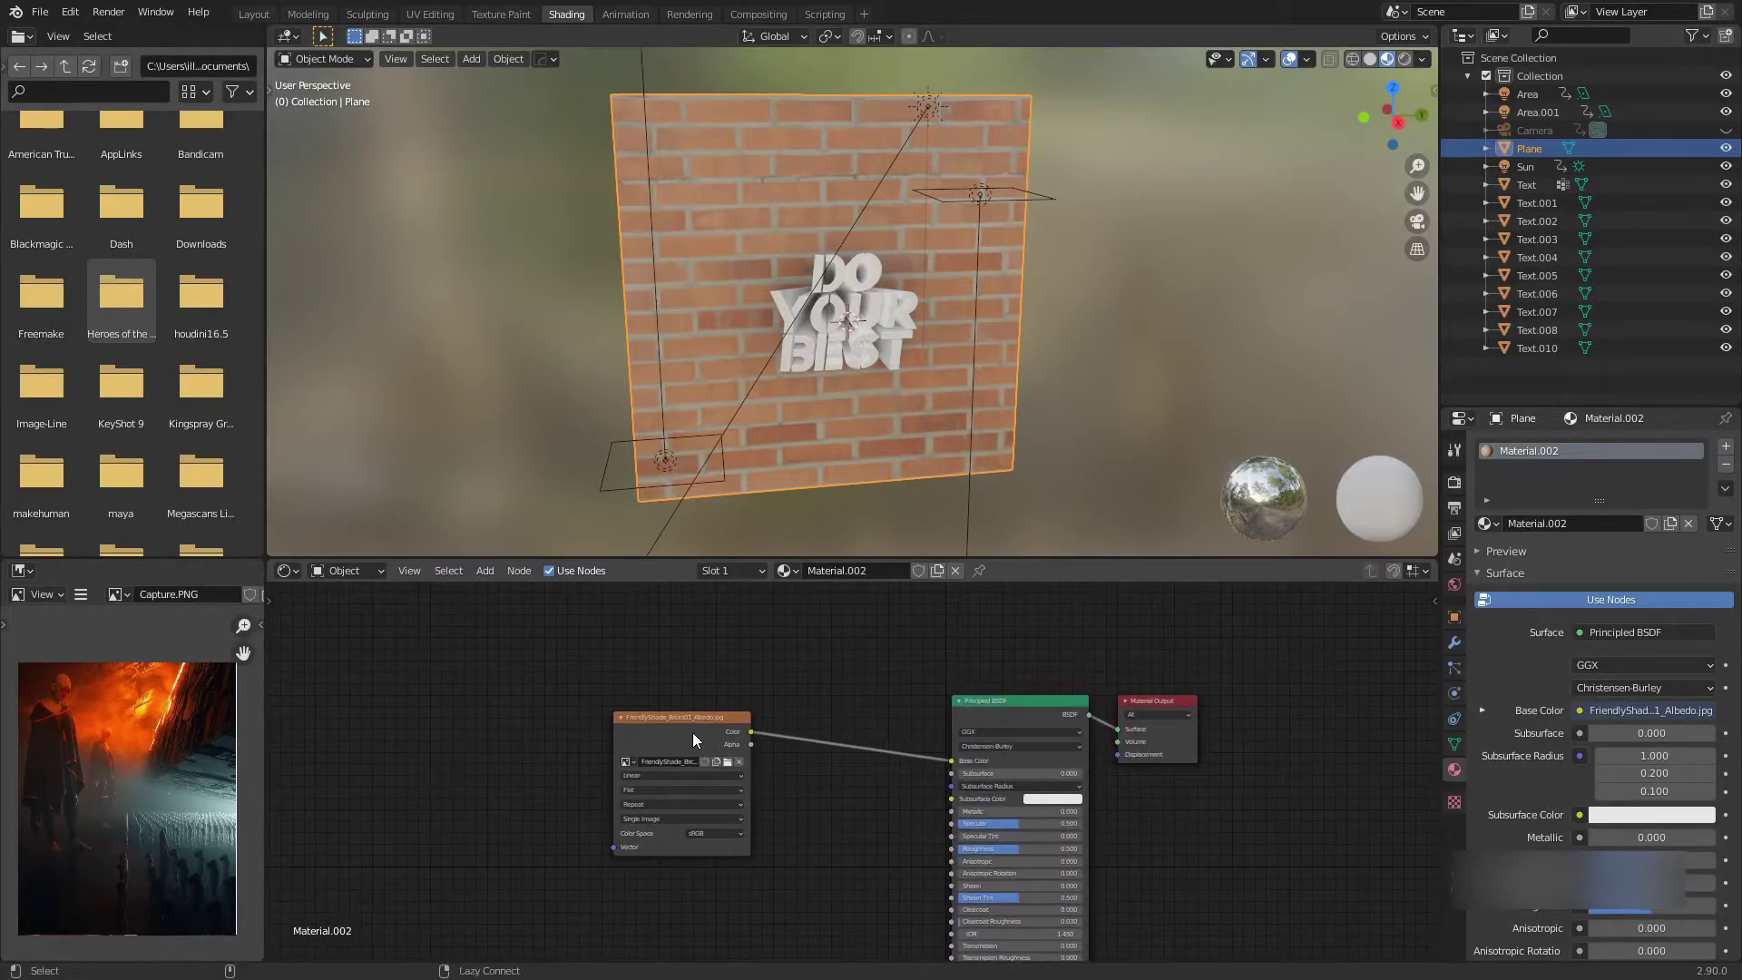
right_click_drag(711, 736, 983, 845, "alt")
left_click(983, 846)
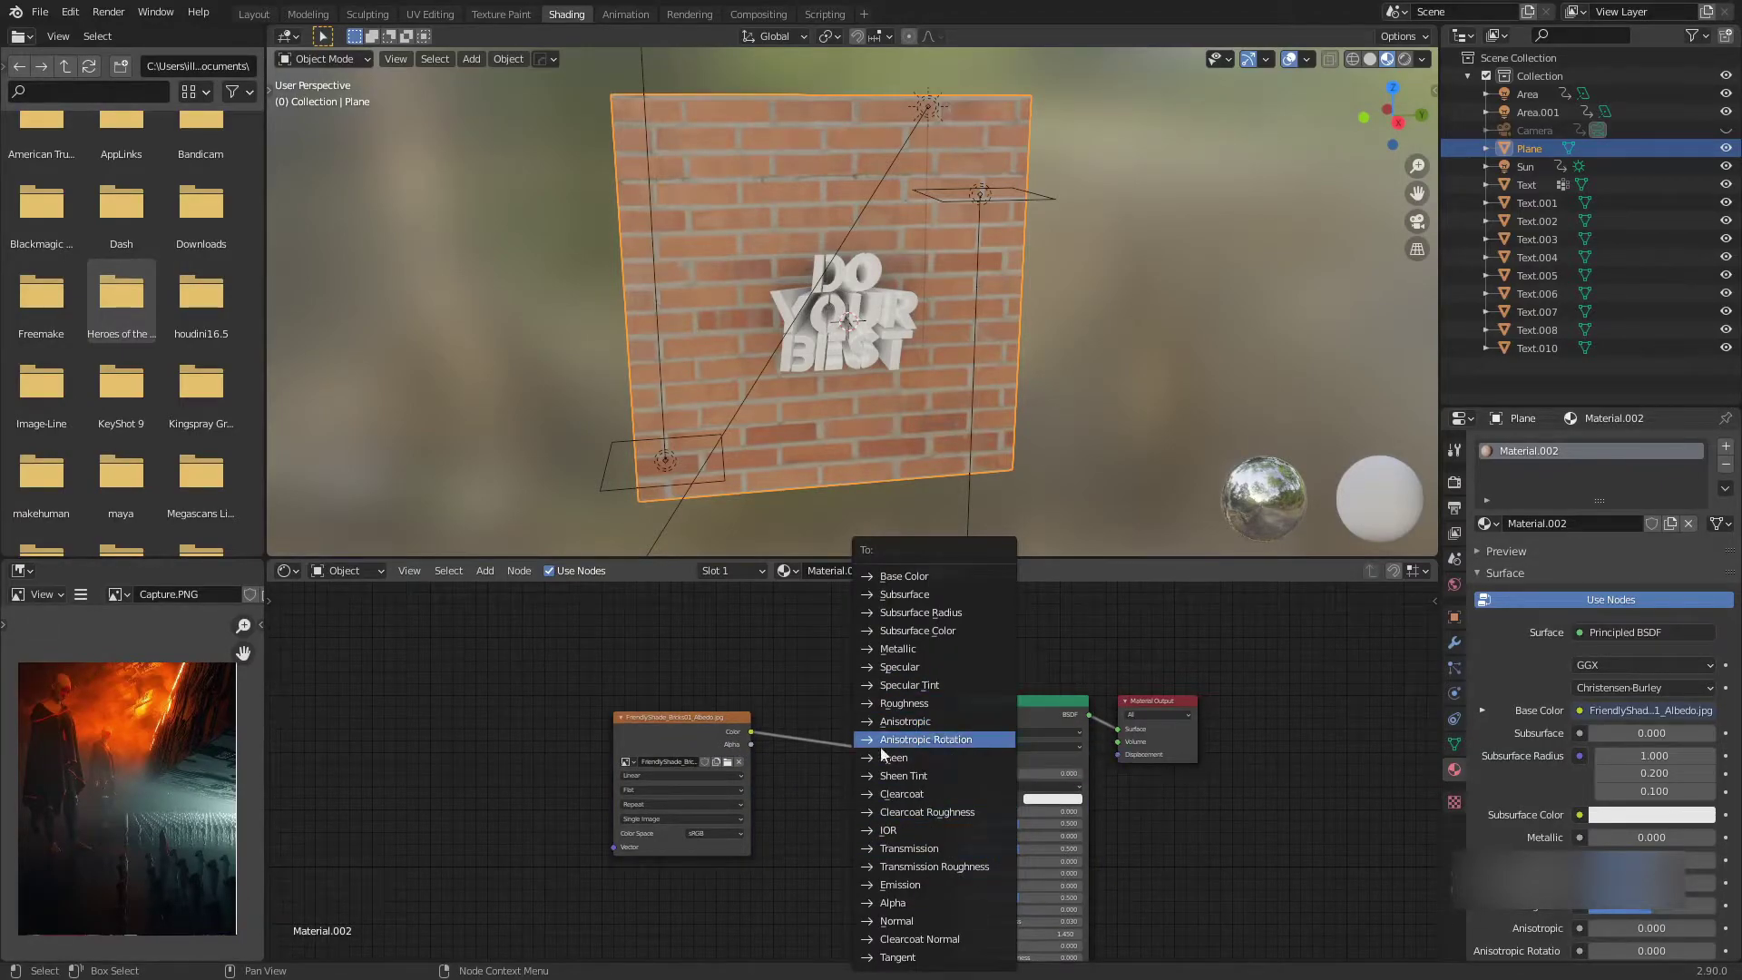
Delete the brick Image Texture node, leaving only the Principled BSDF and Material Output
left_click_drag(662, 683, 782, 793)
key("x")
middle_click_drag(882, 788, 695, 728)
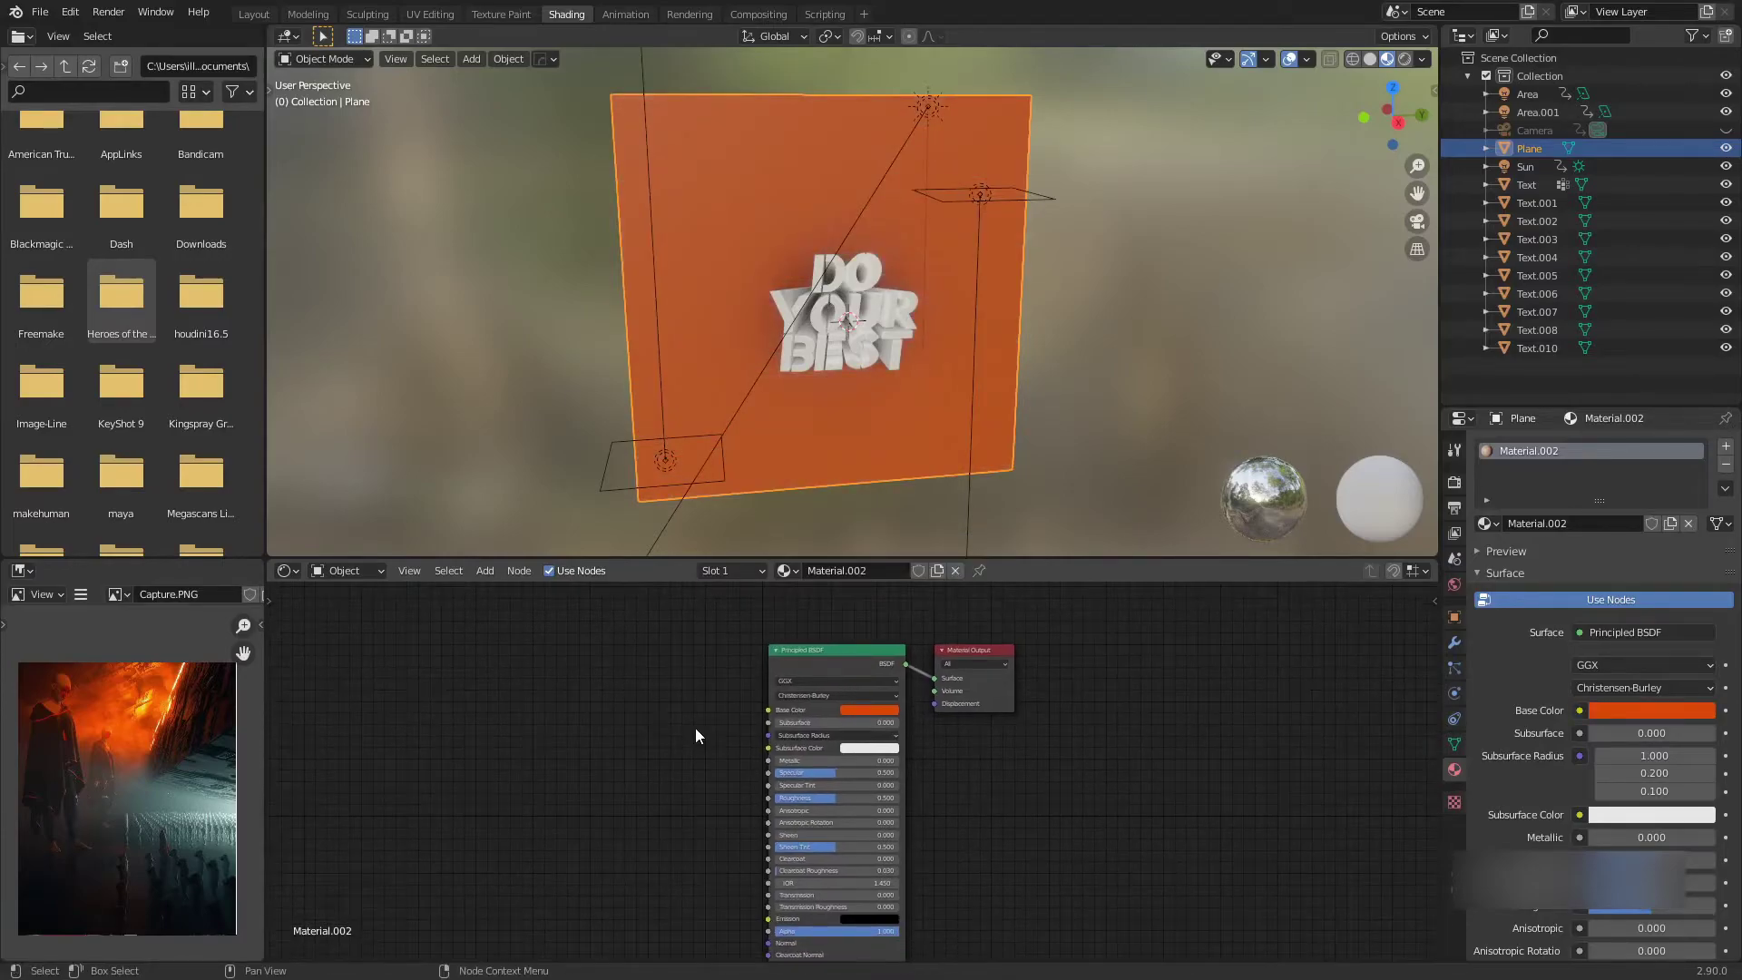
Run Node Wrangler's Principled Texture Setup on the Principled BSDF with all five brick images from the bricks folder
scroll(759, 738, "down", 1)
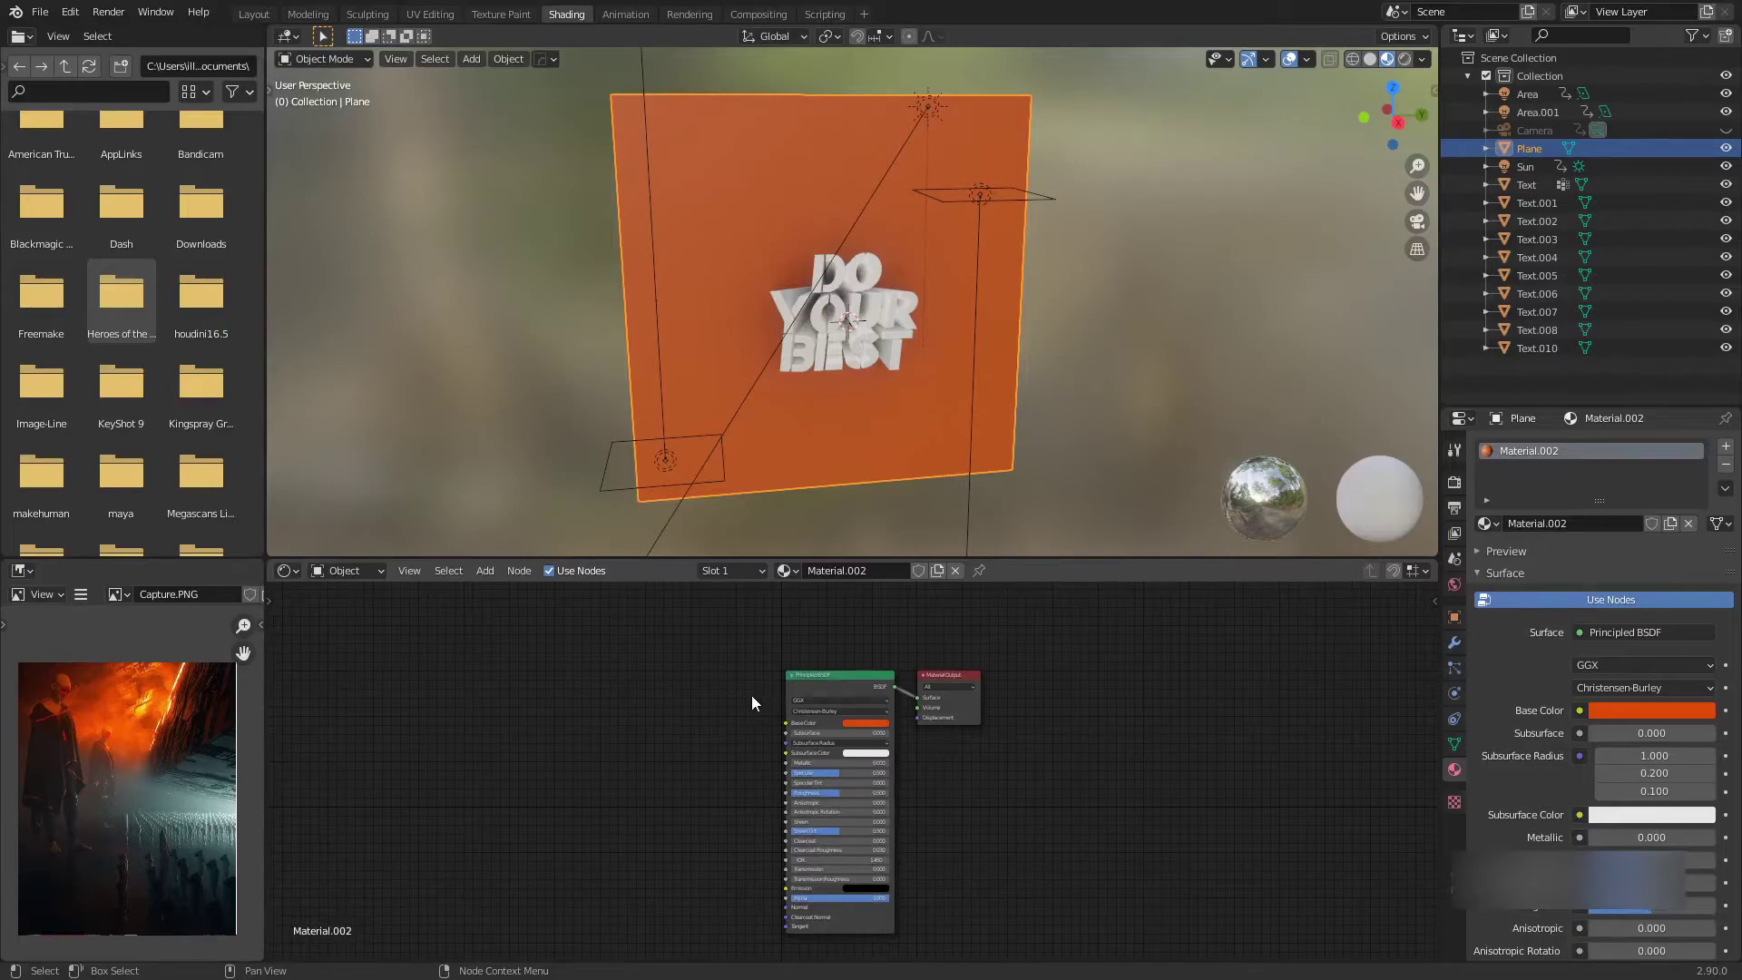
scroll(816, 681, "up", 3)
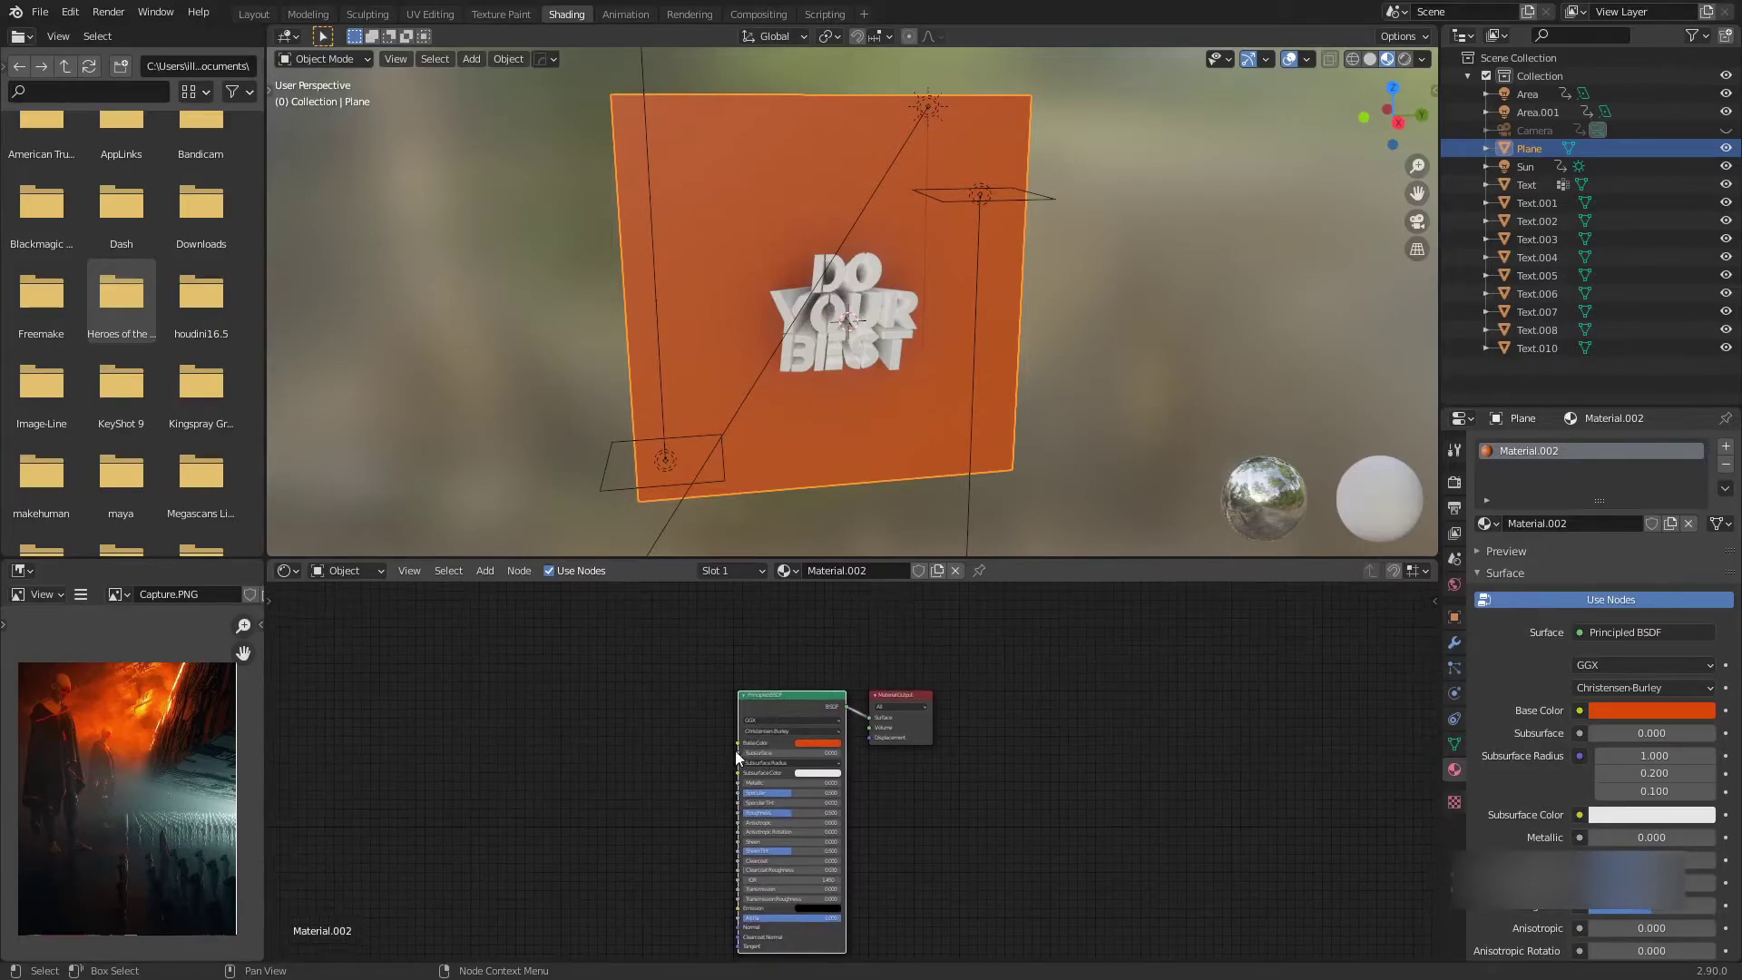
middle_click_drag(706, 669, 744, 704)
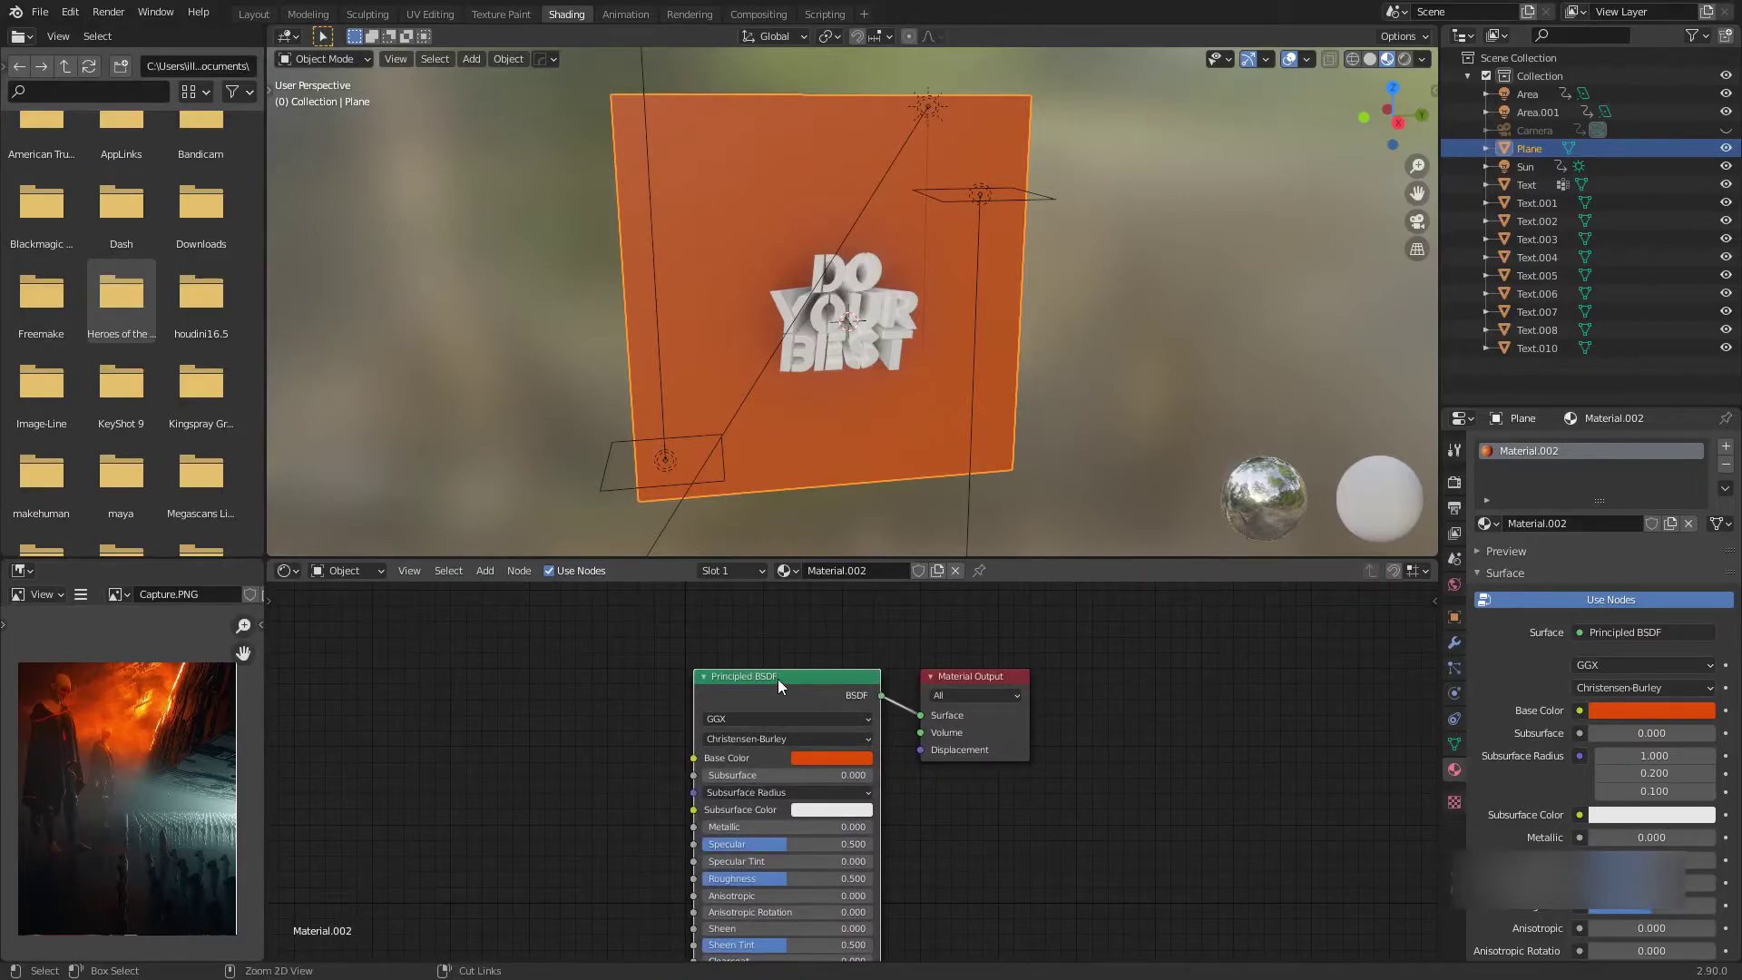
key("ctrl+shift+t")
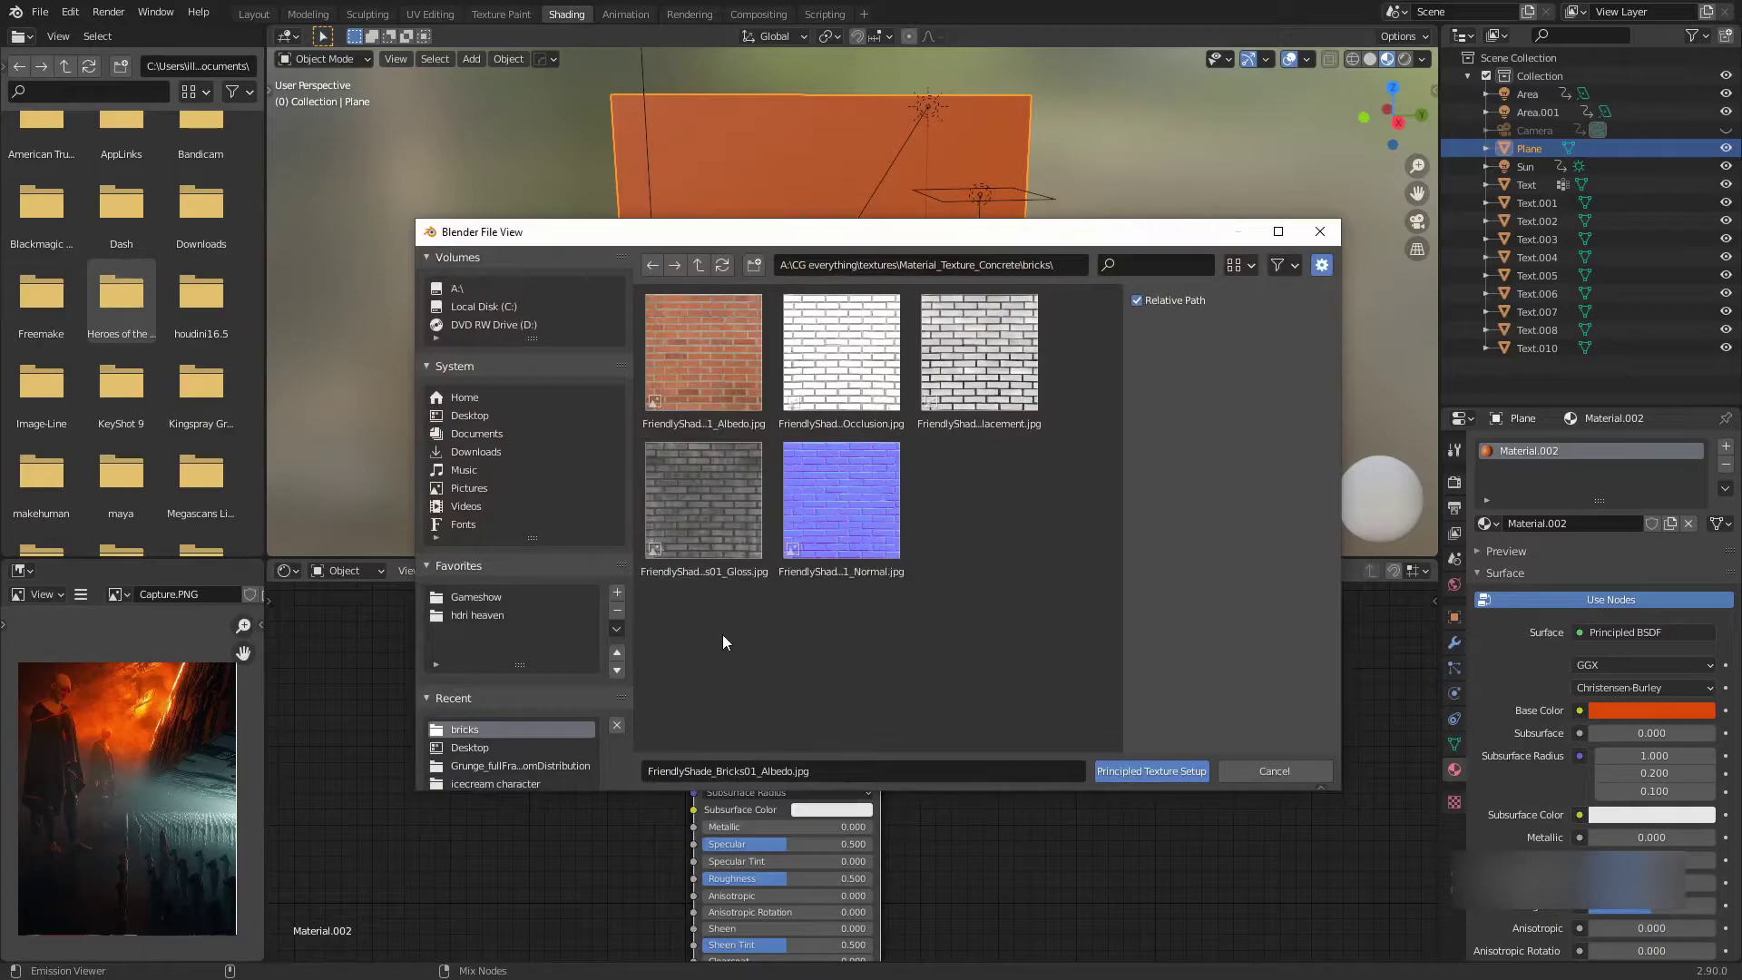
left_click(980, 364)
left_click(721, 376)
left_click(703, 499)
left_click(845, 481)
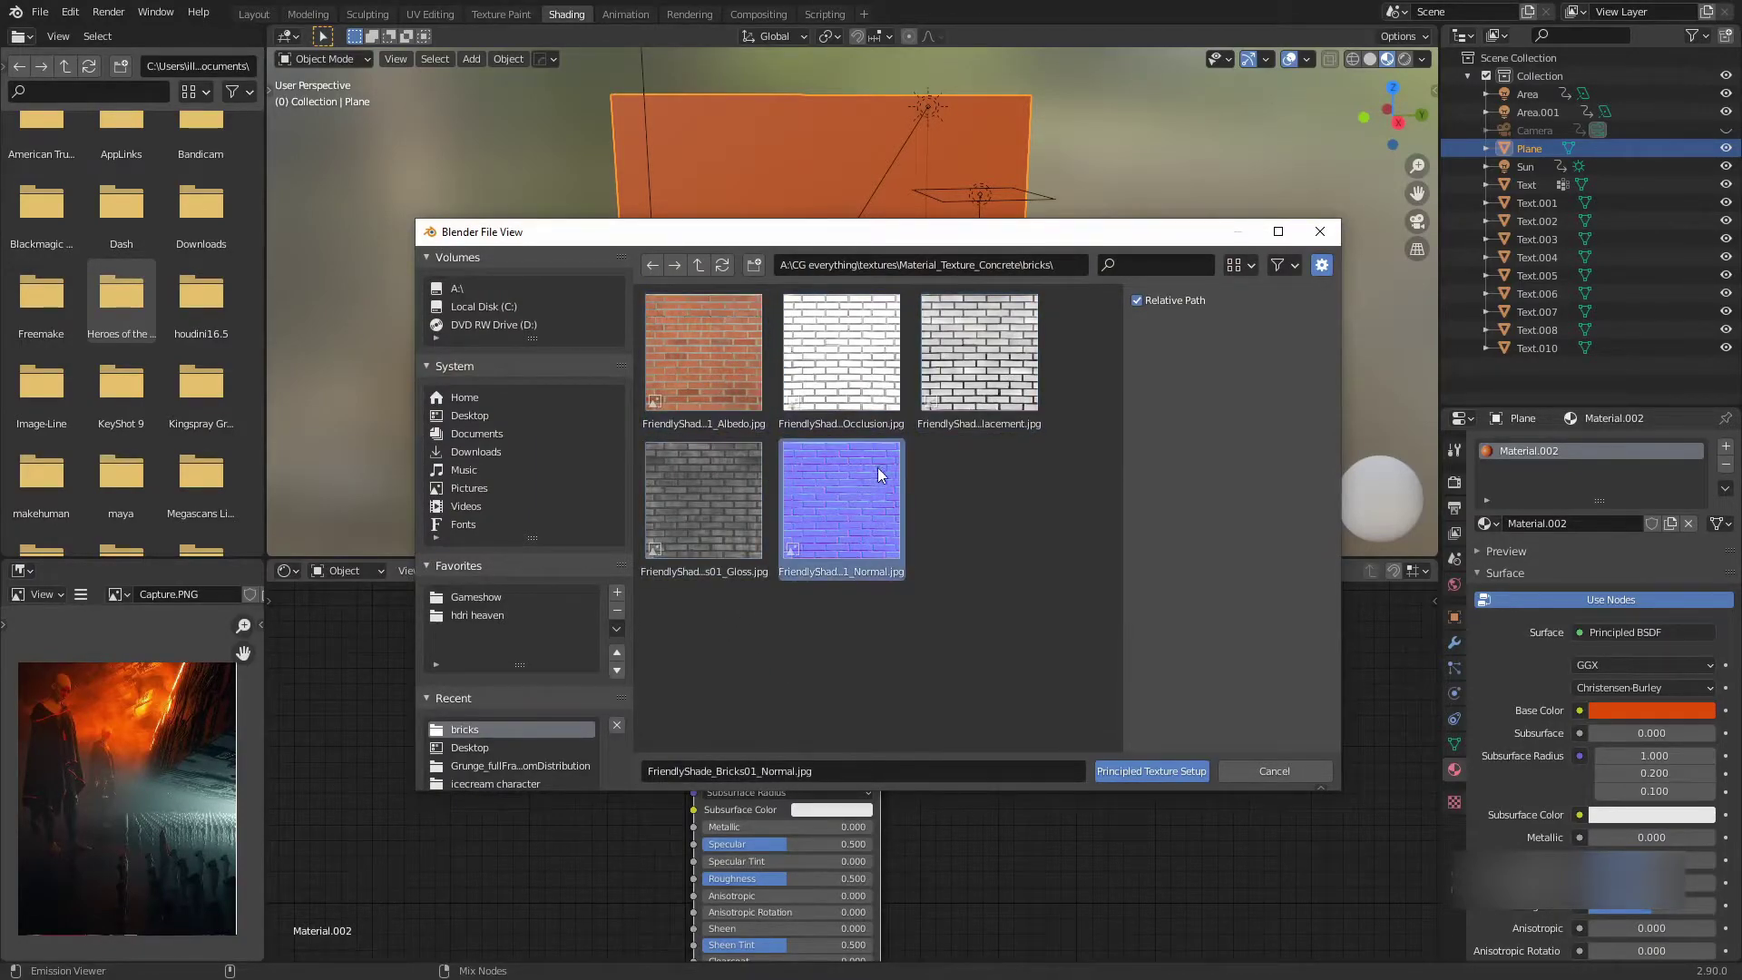
left_click_drag(677, 626, 1043, 372)
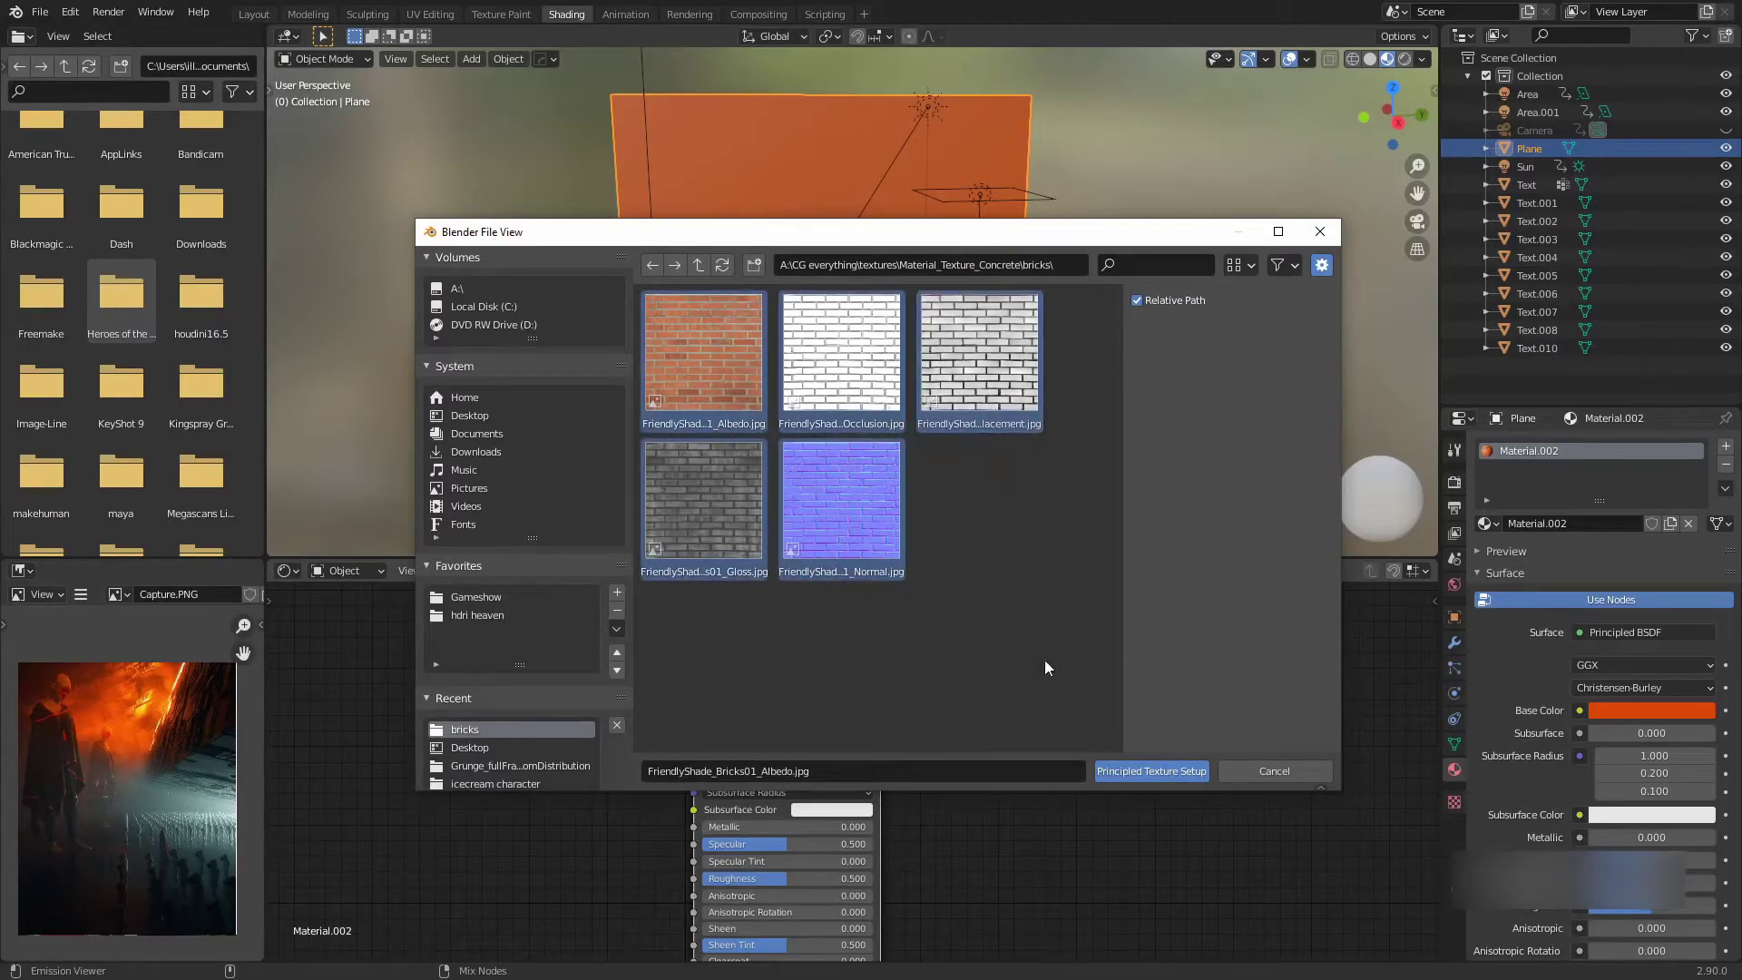
left_click(1163, 773)
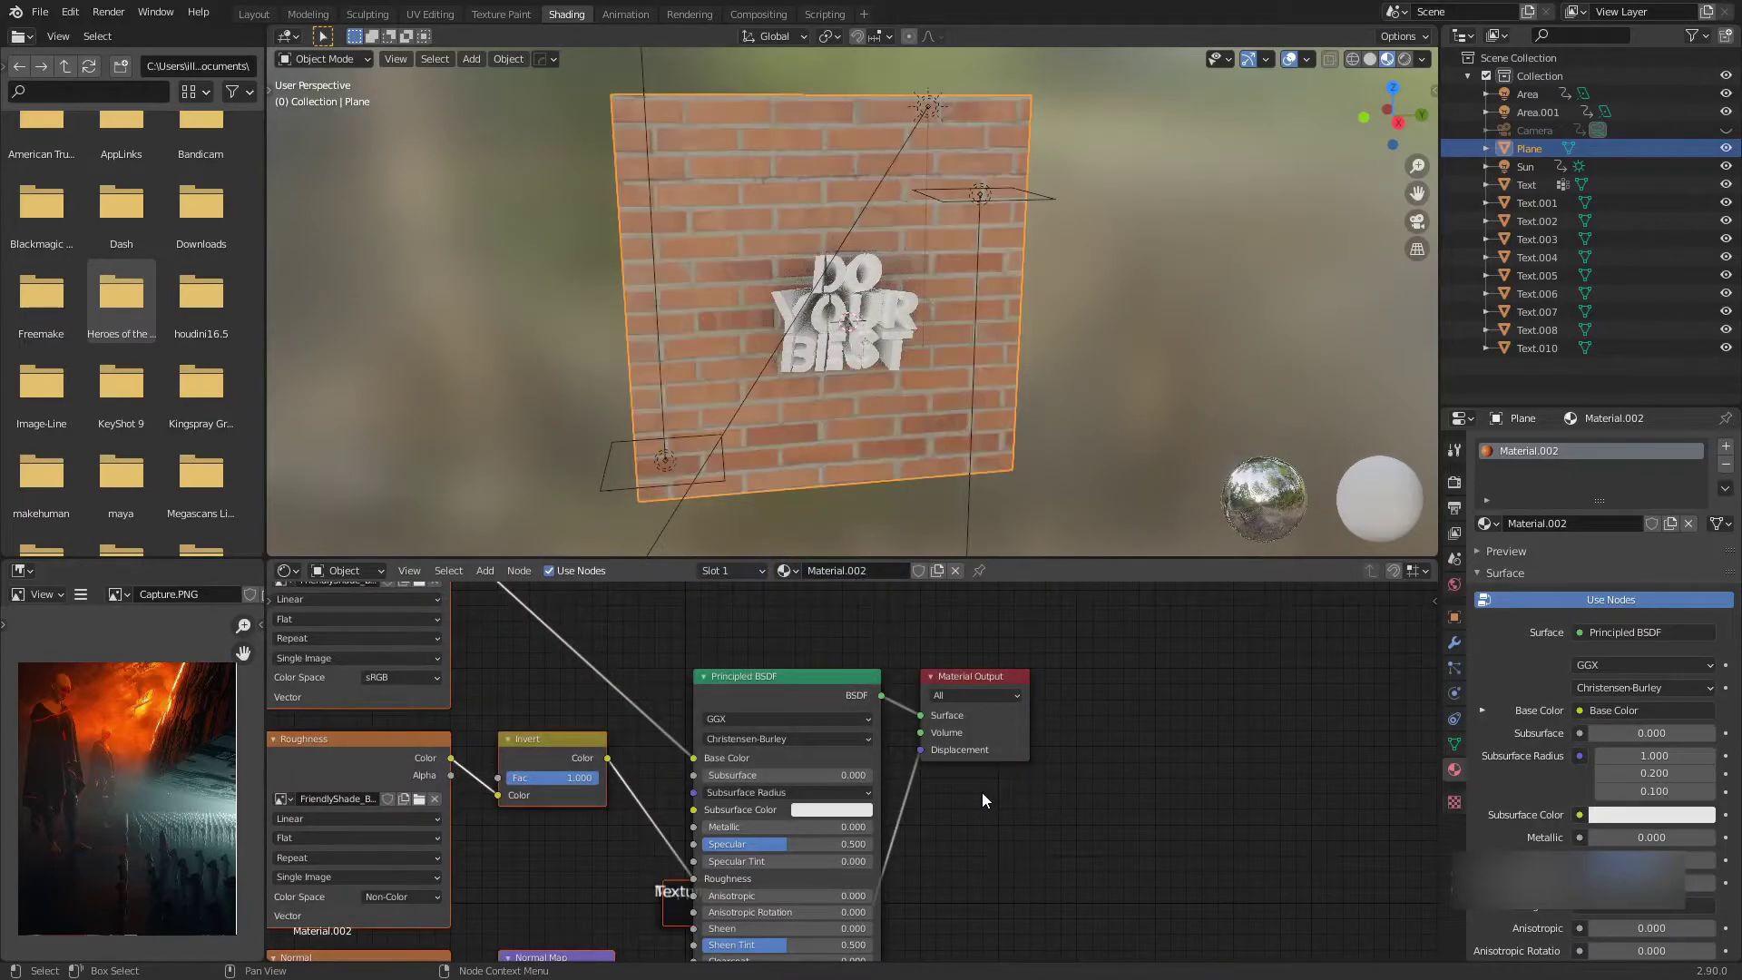
Examine the generated node tree, especially the Texture Coordinate and Mapping nodes in the Mapping frame
scroll(981, 792, "down", 6)
scroll(860, 770, "up", 6)
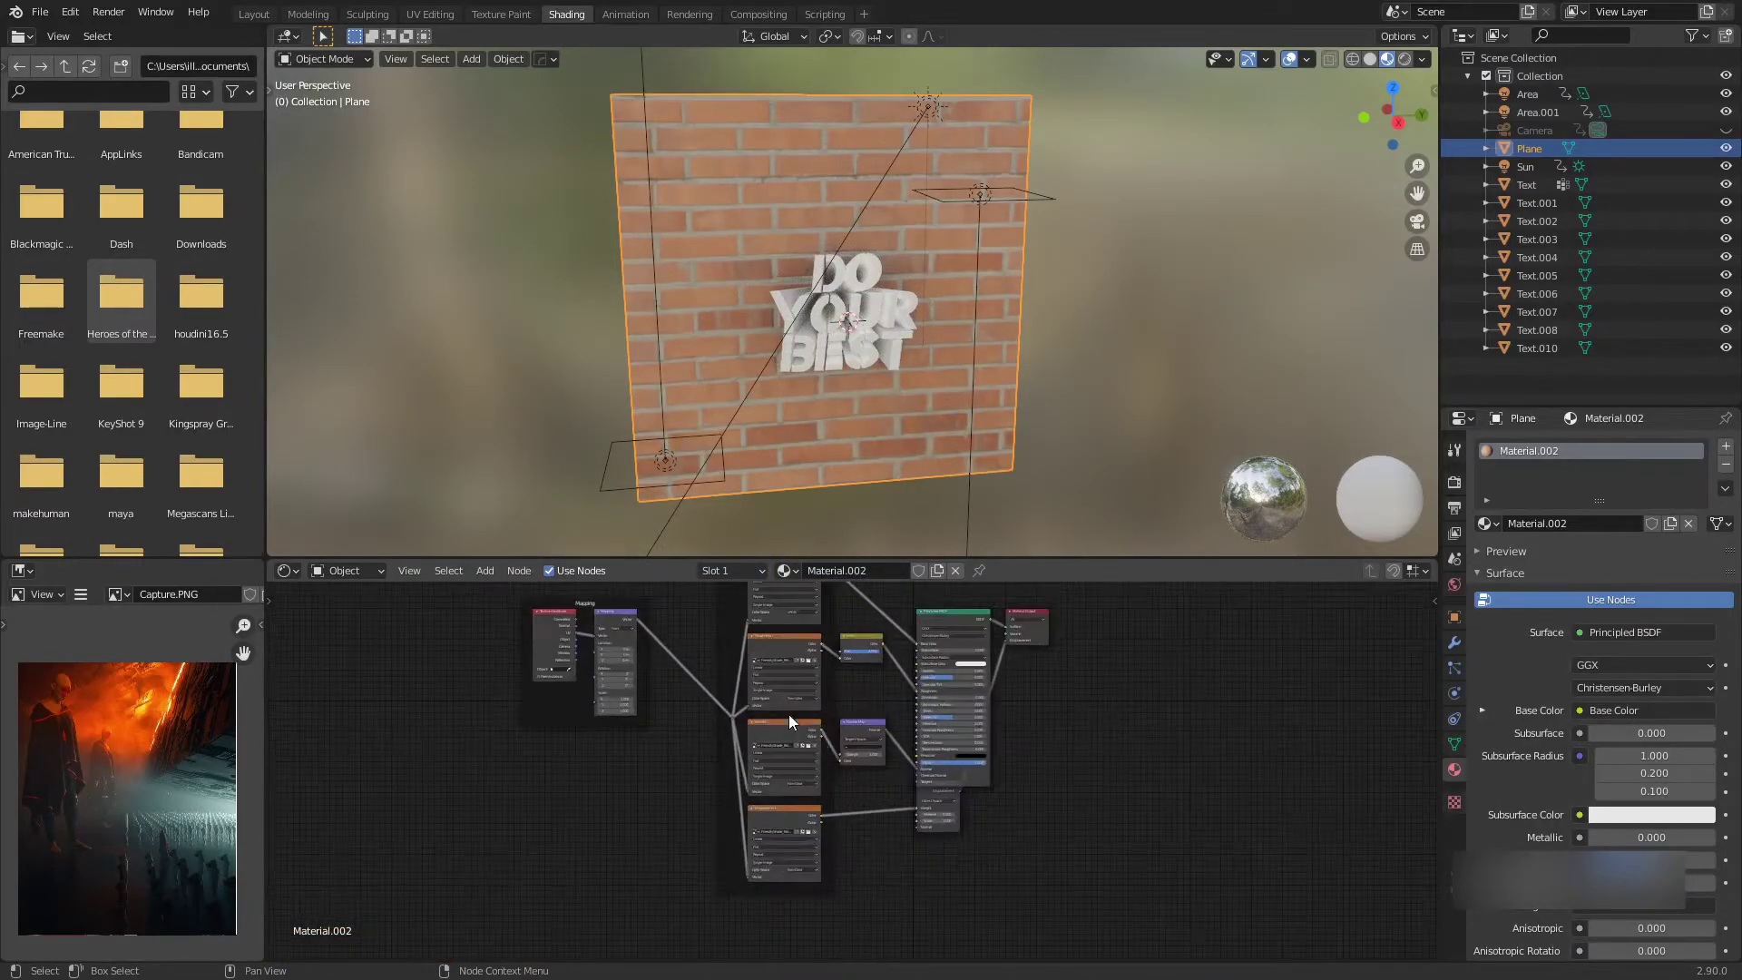
middle_click_drag(770, 709, 880, 793)
scroll(845, 771, "up", 11)
middle_click_drag(749, 751, 953, 844)
mouse_move(597, 683)
left_mouse_down()
mouse_move(542, 667)
mouse_move(601, 686)
left_mouse_up()
left_click_drag(733, 681, 701, 676)
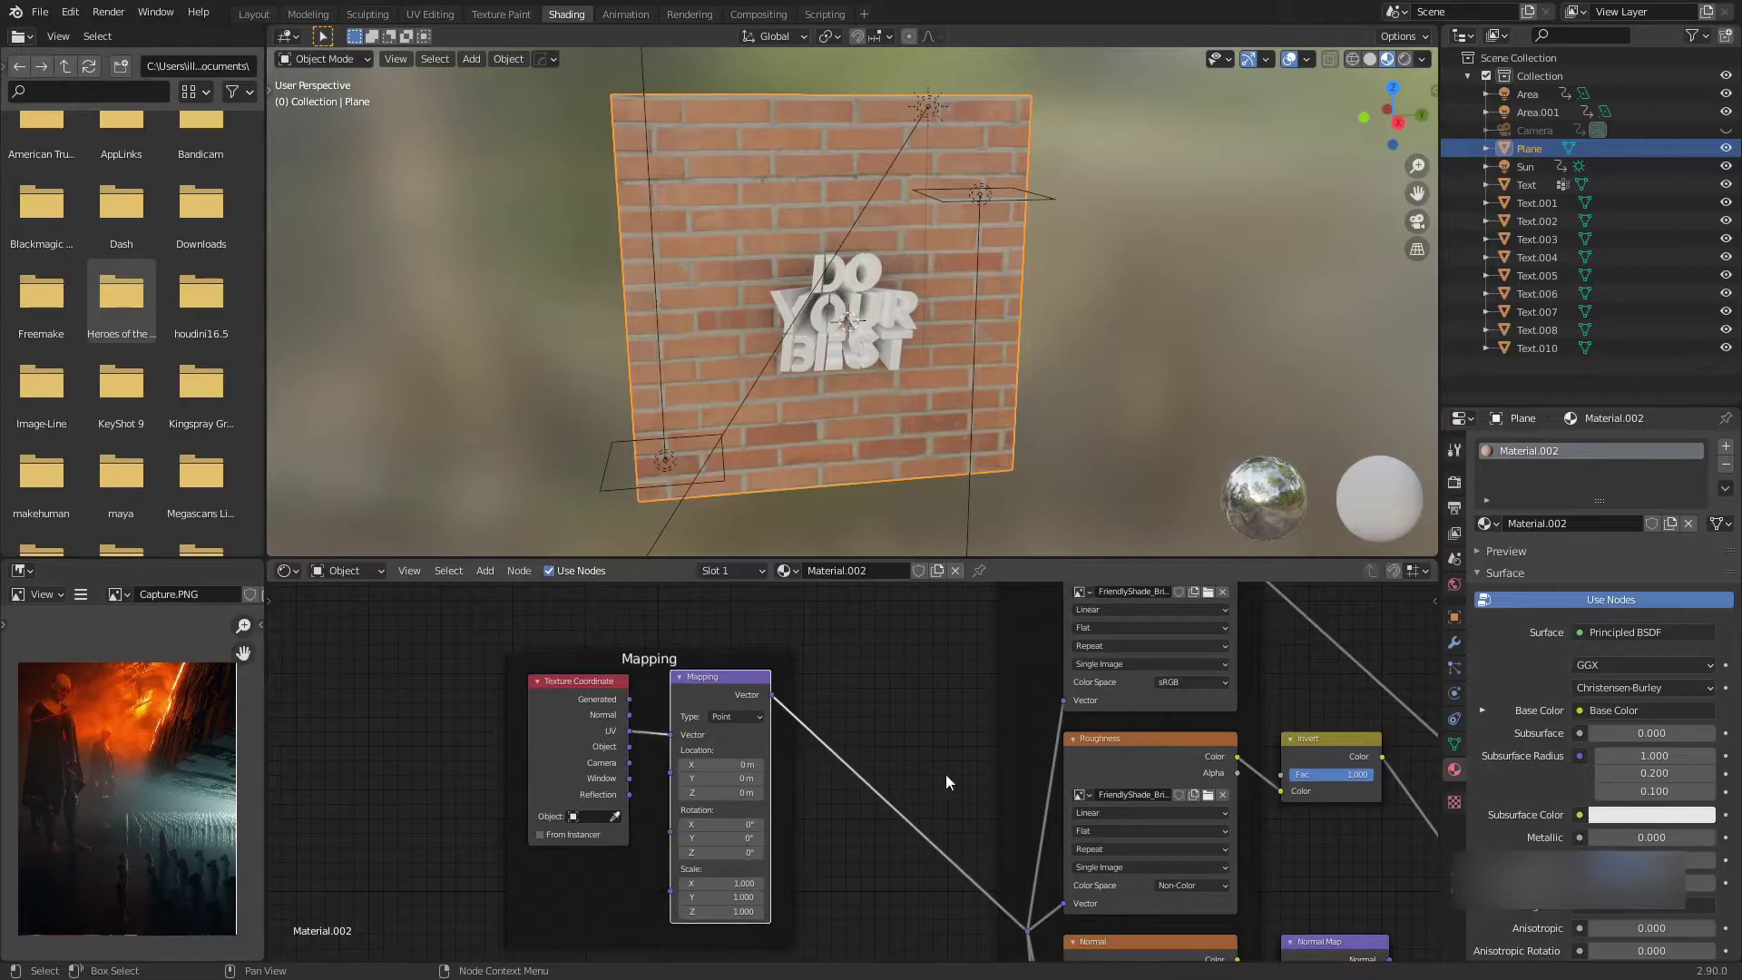
Review the Displacement, Normal, Roughness and Base Color texture nodes and the Invert node feeding the Principled BSDF
middle_click_drag(965, 792, 746, 743)
scroll(831, 799, "down", 4)
middle_click_drag(831, 798, 814, 676)
scroll(756, 731, "up", 4)
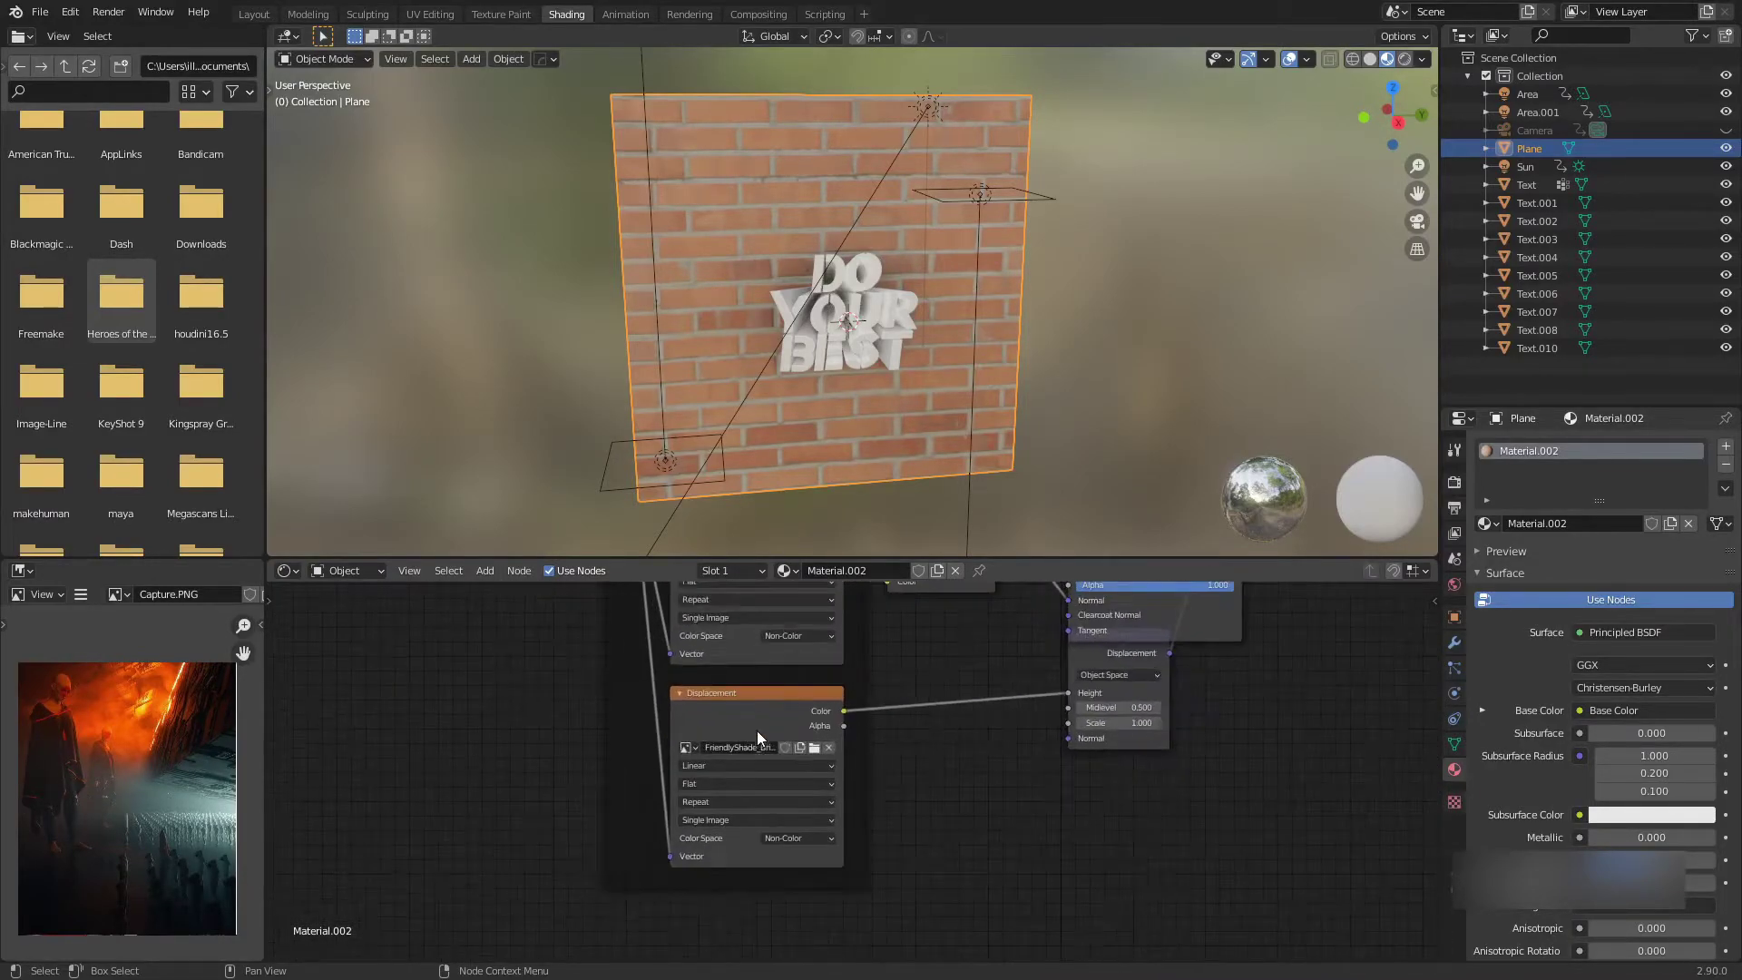
middle_click_drag(708, 644, 763, 825)
middle_click_drag(808, 666, 769, 808)
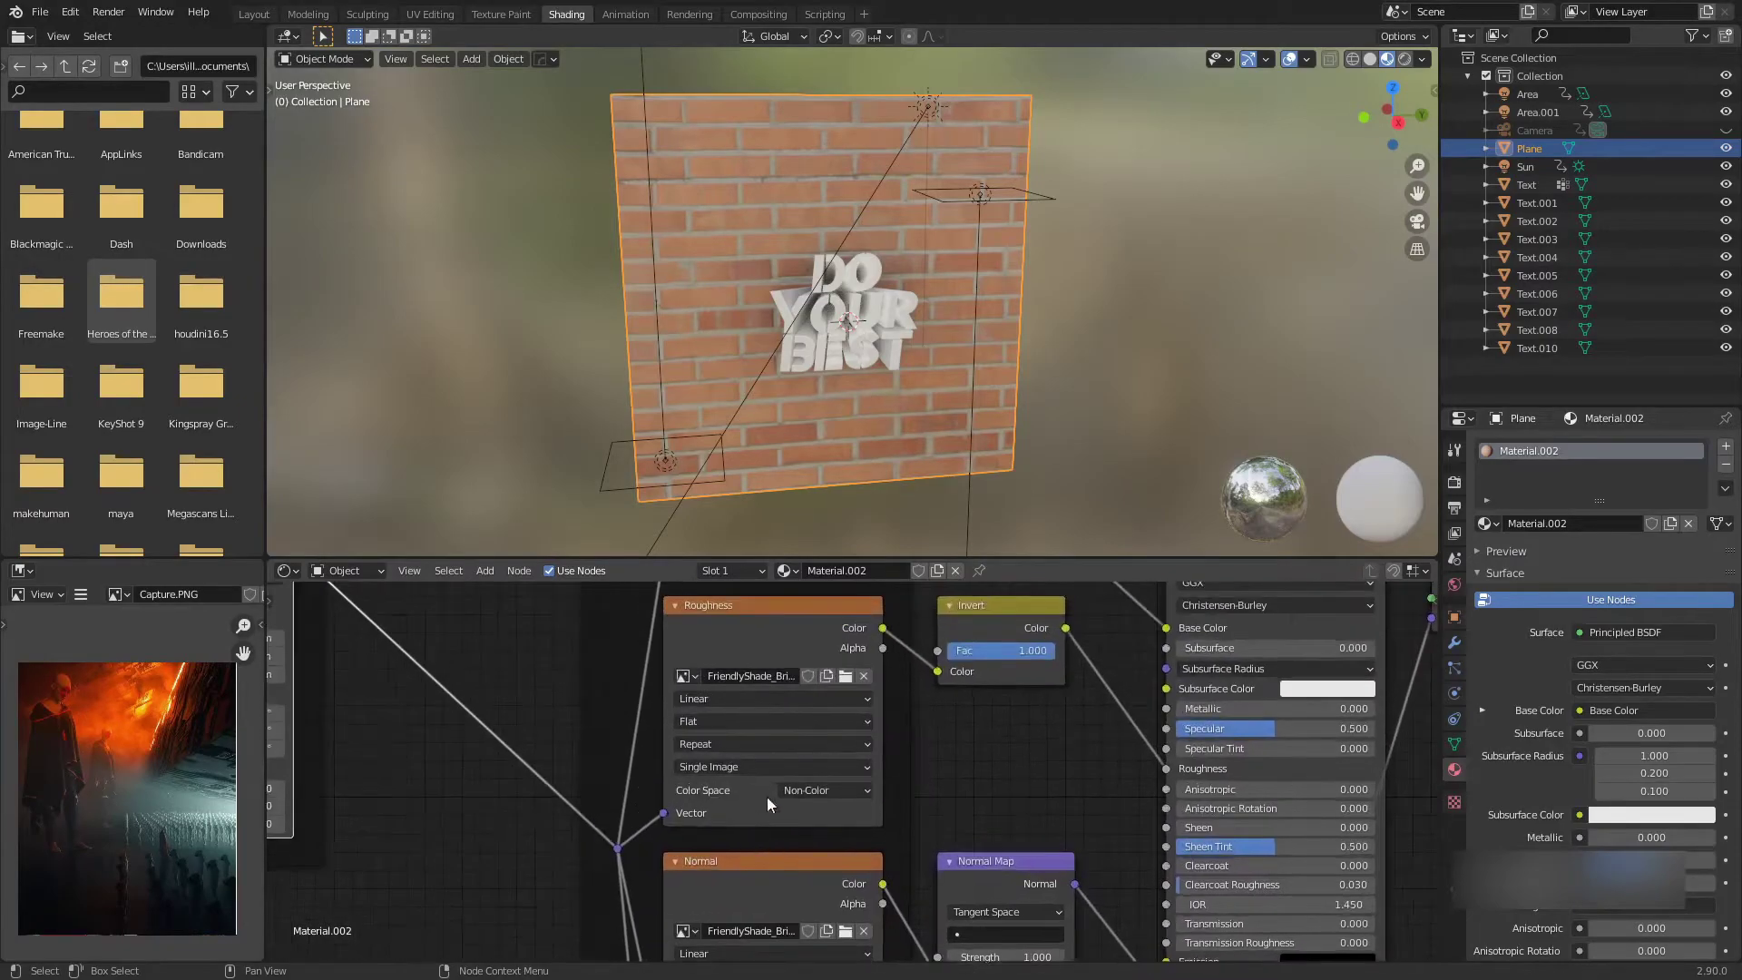
middle_click_drag(757, 617, 737, 851)
middle_click_drag(731, 693, 738, 771)
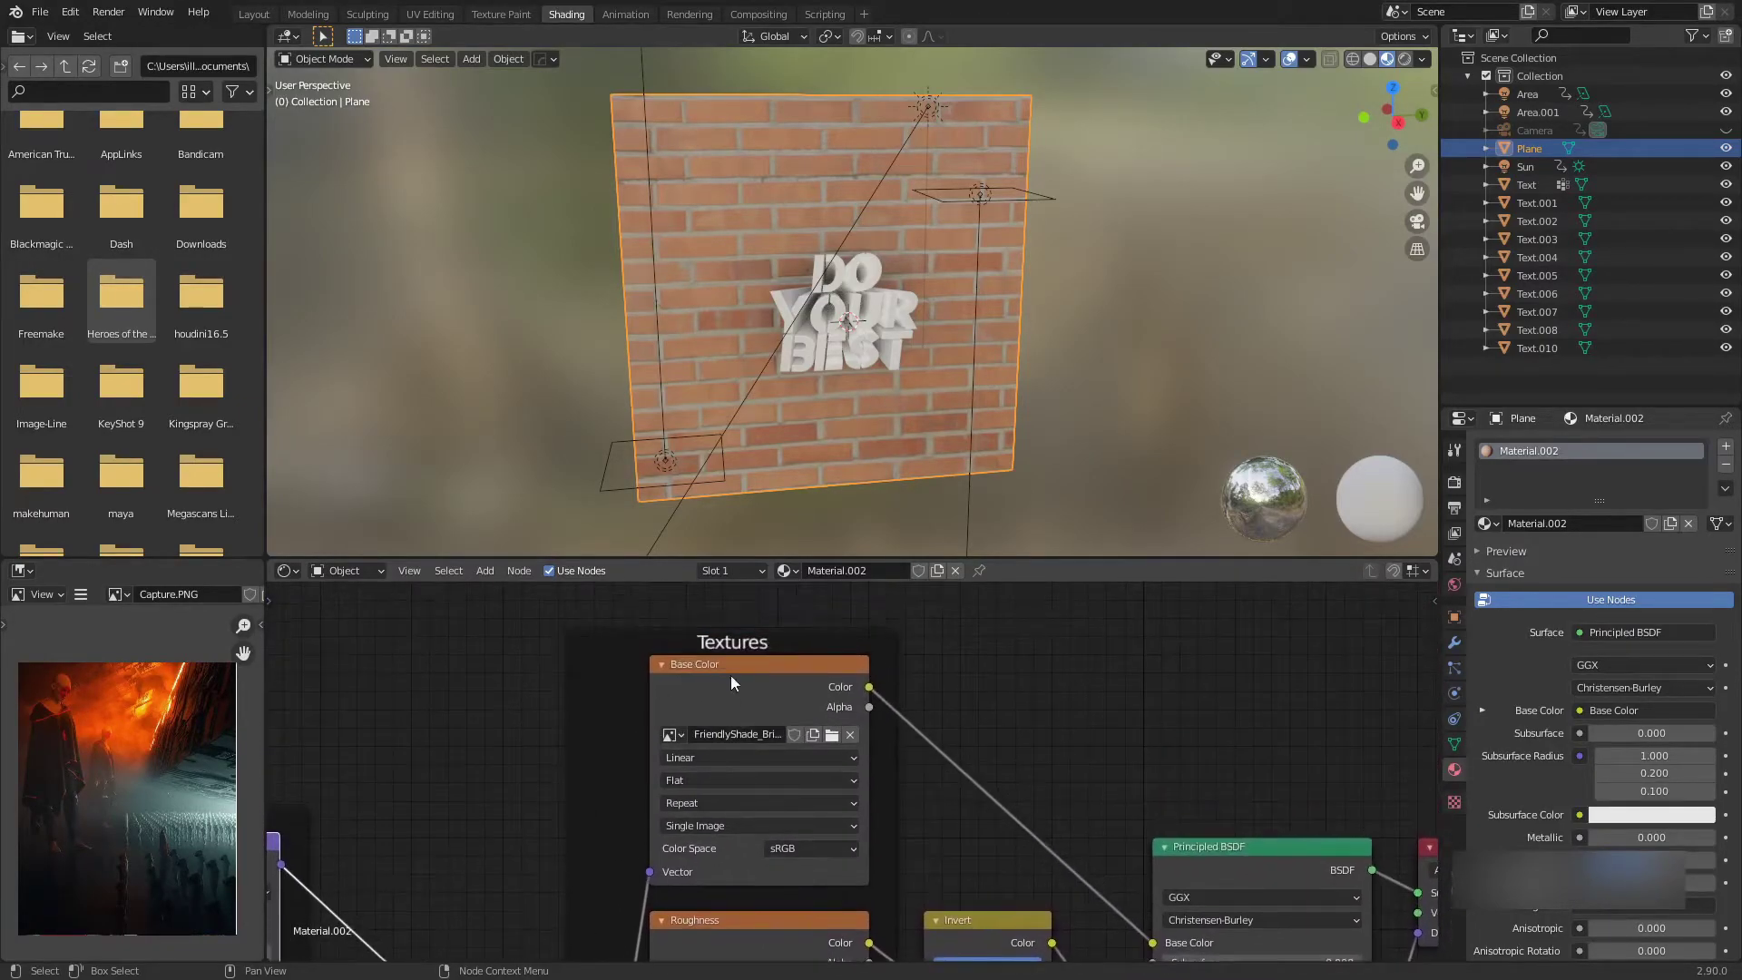
middle_click_drag(984, 824, 867, 689)
middle_click_drag(922, 781, 840, 684)
mouse_move(787, 704)
left_mouse_down()
mouse_move(854, 706)
mouse_move(788, 698)
left_mouse_up()
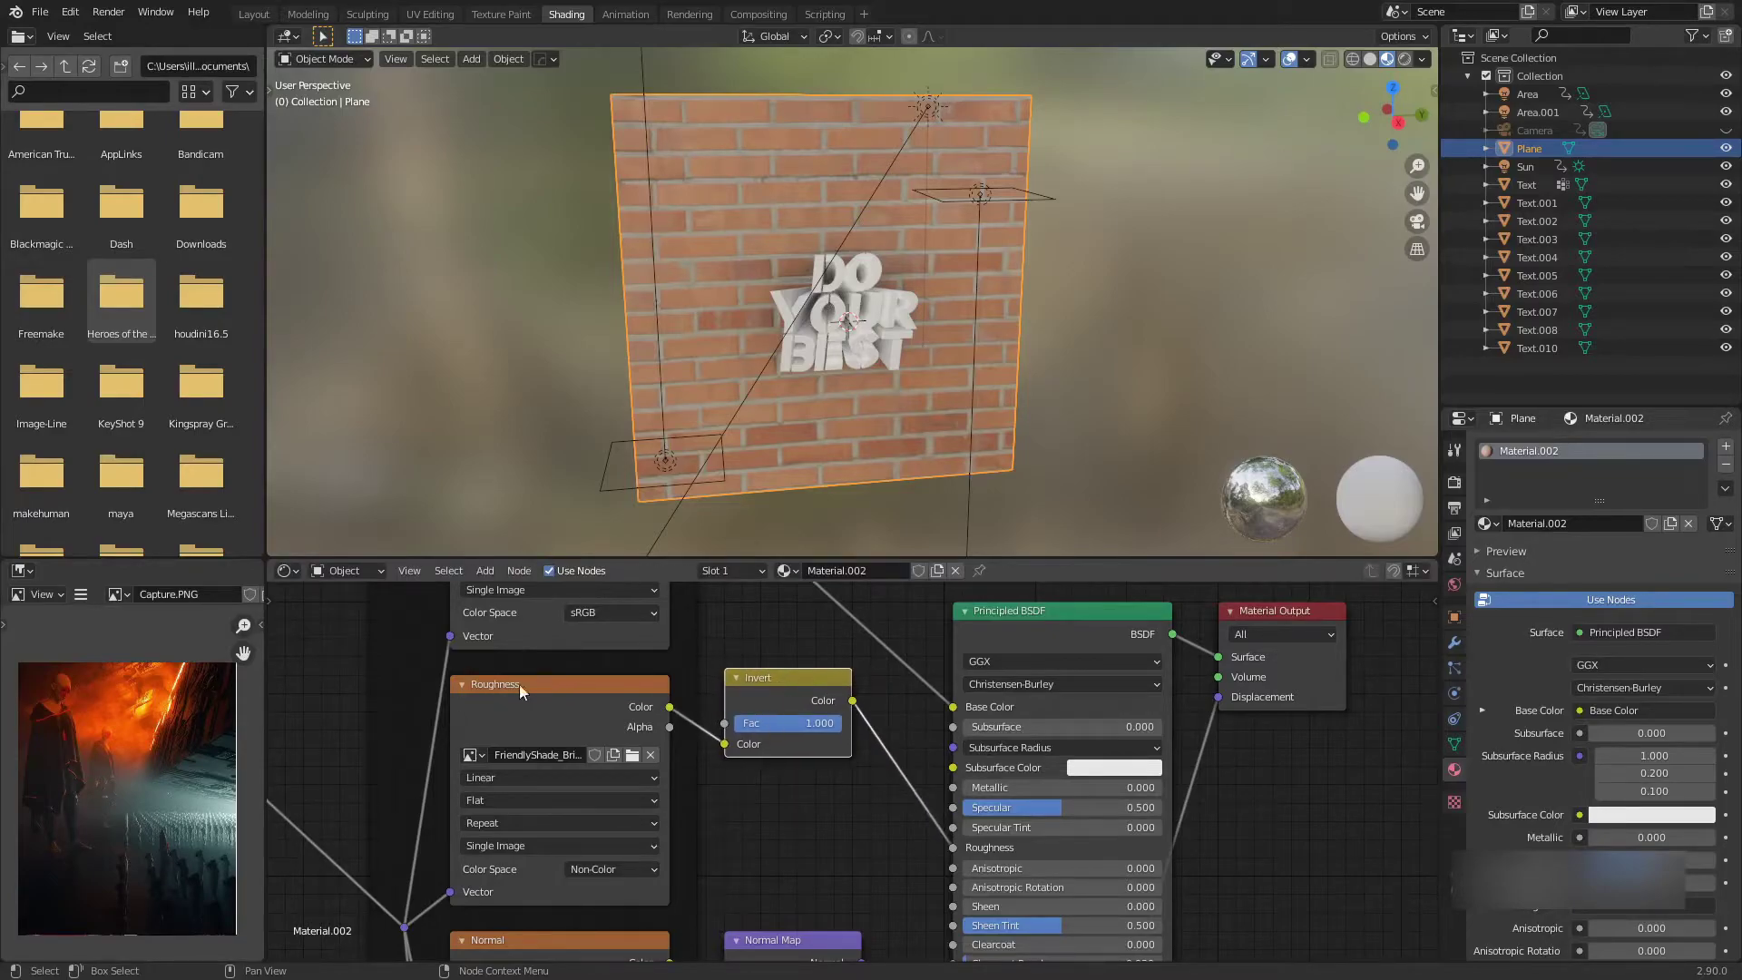
scroll(784, 727, "up", 2)
left_click_drag(749, 694, 833, 694)
scroll(851, 808, "down", 7)
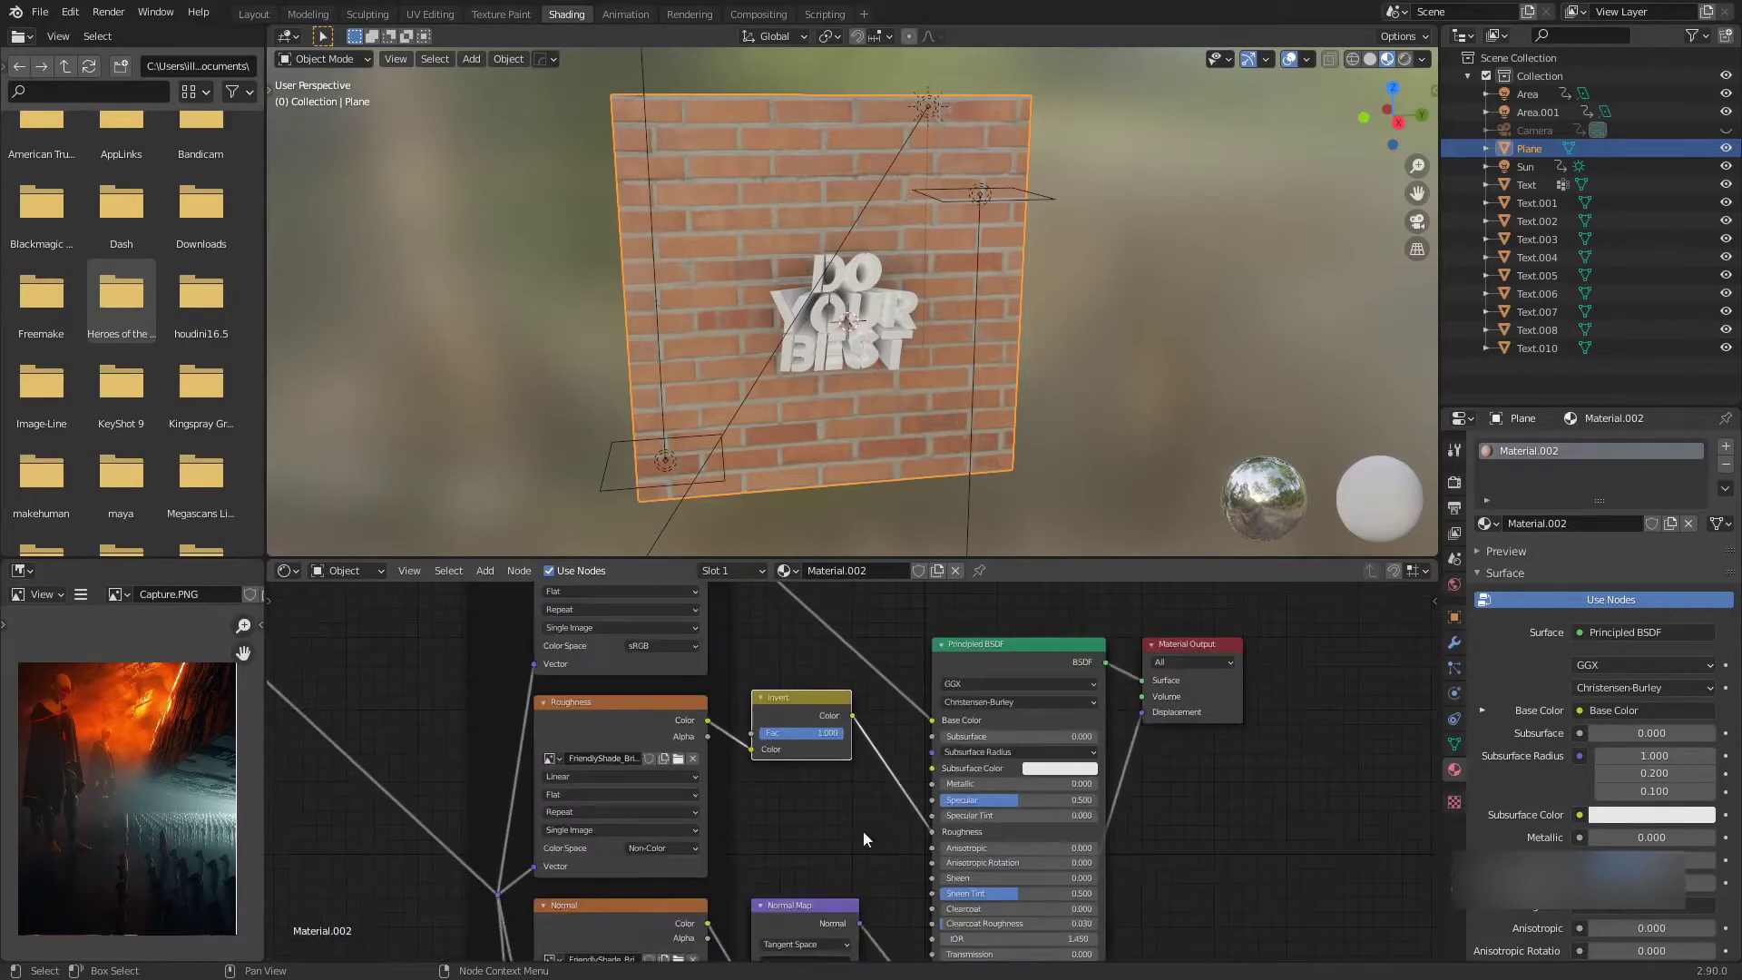
Set the Strength of the brick material's Normal Map node to 0.2
middle_click_drag(851, 814, 813, 671)
scroll(821, 787, "up", 4)
middle_click_drag(780, 819, 817, 741)
scroll(809, 698, "up", 3)
left_click(820, 787)
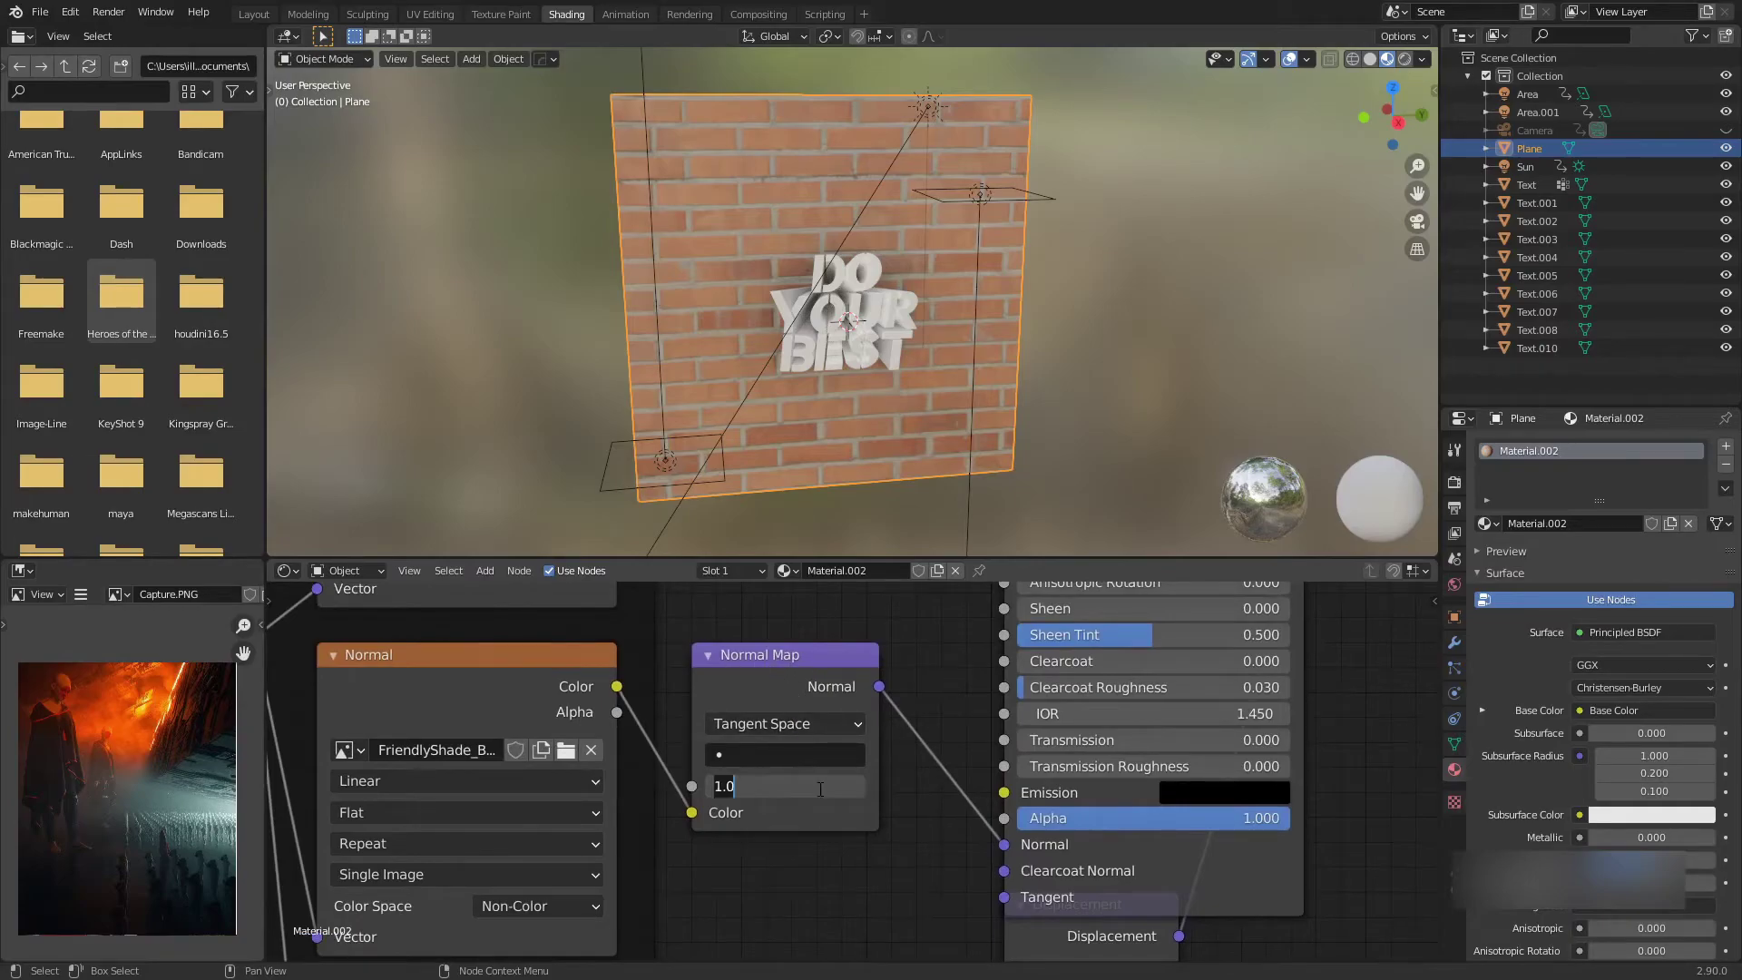
type(".2")
key("Return")
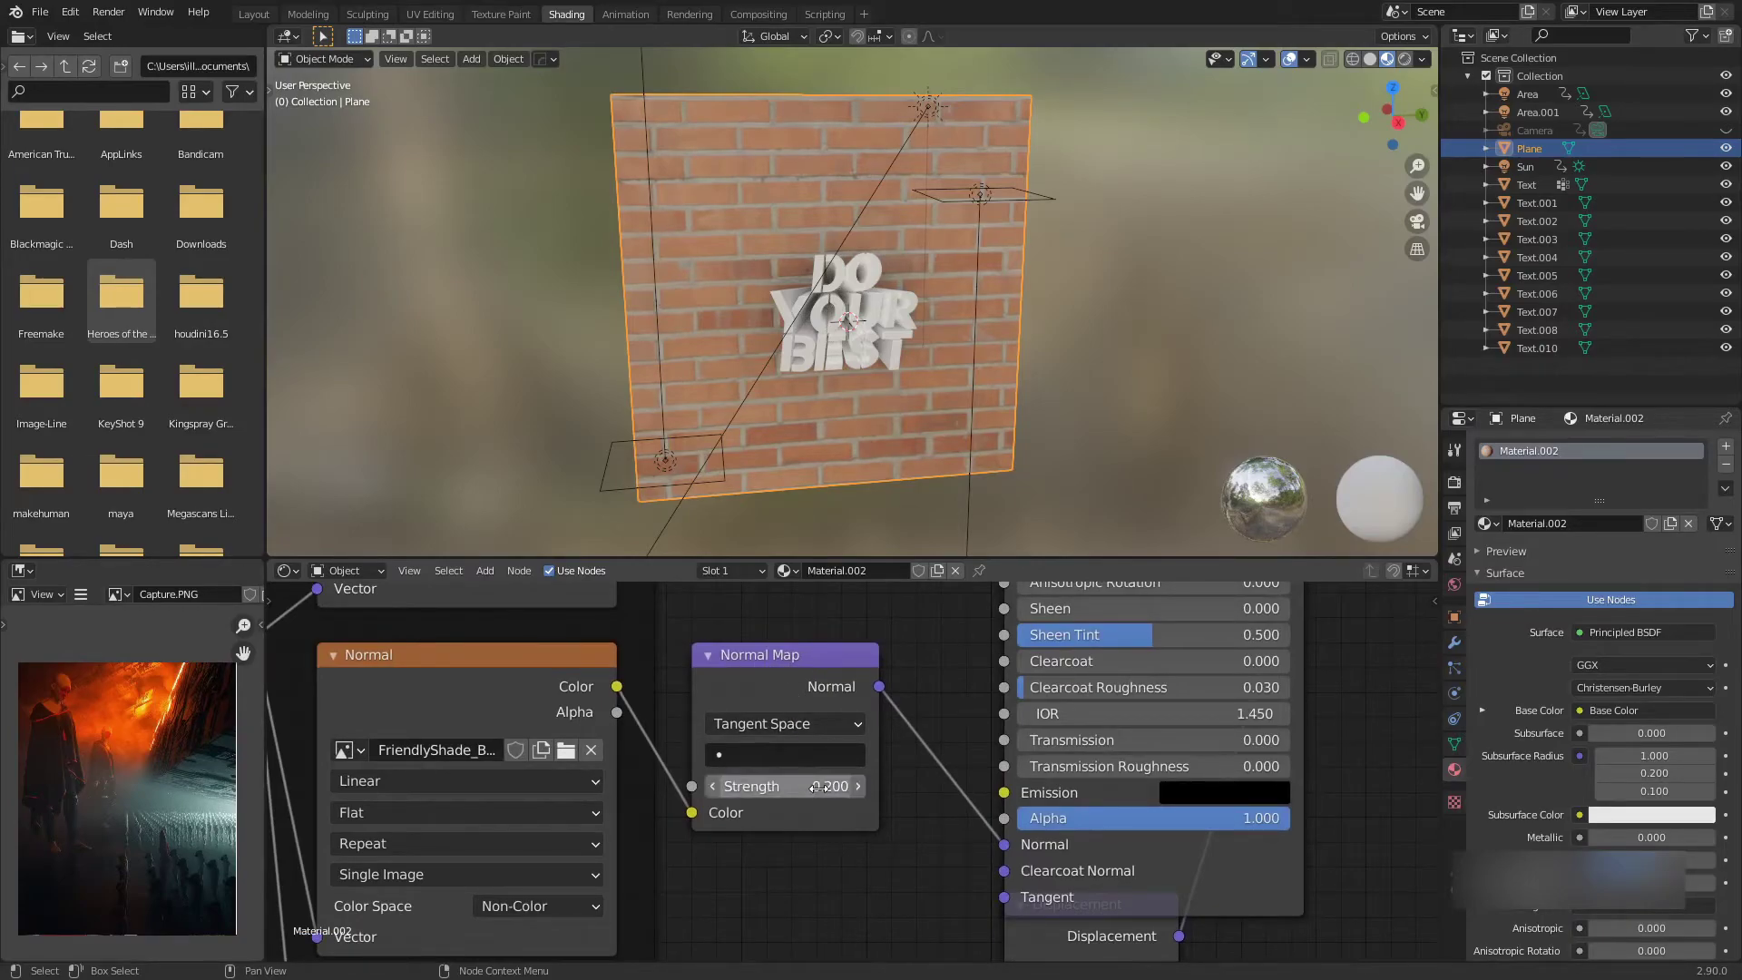
Move the Displacement node out from behind the Principled BSDF to a clear spot below it
scroll(822, 787, "down", 2)
middle_click_drag(943, 835, 795, 652)
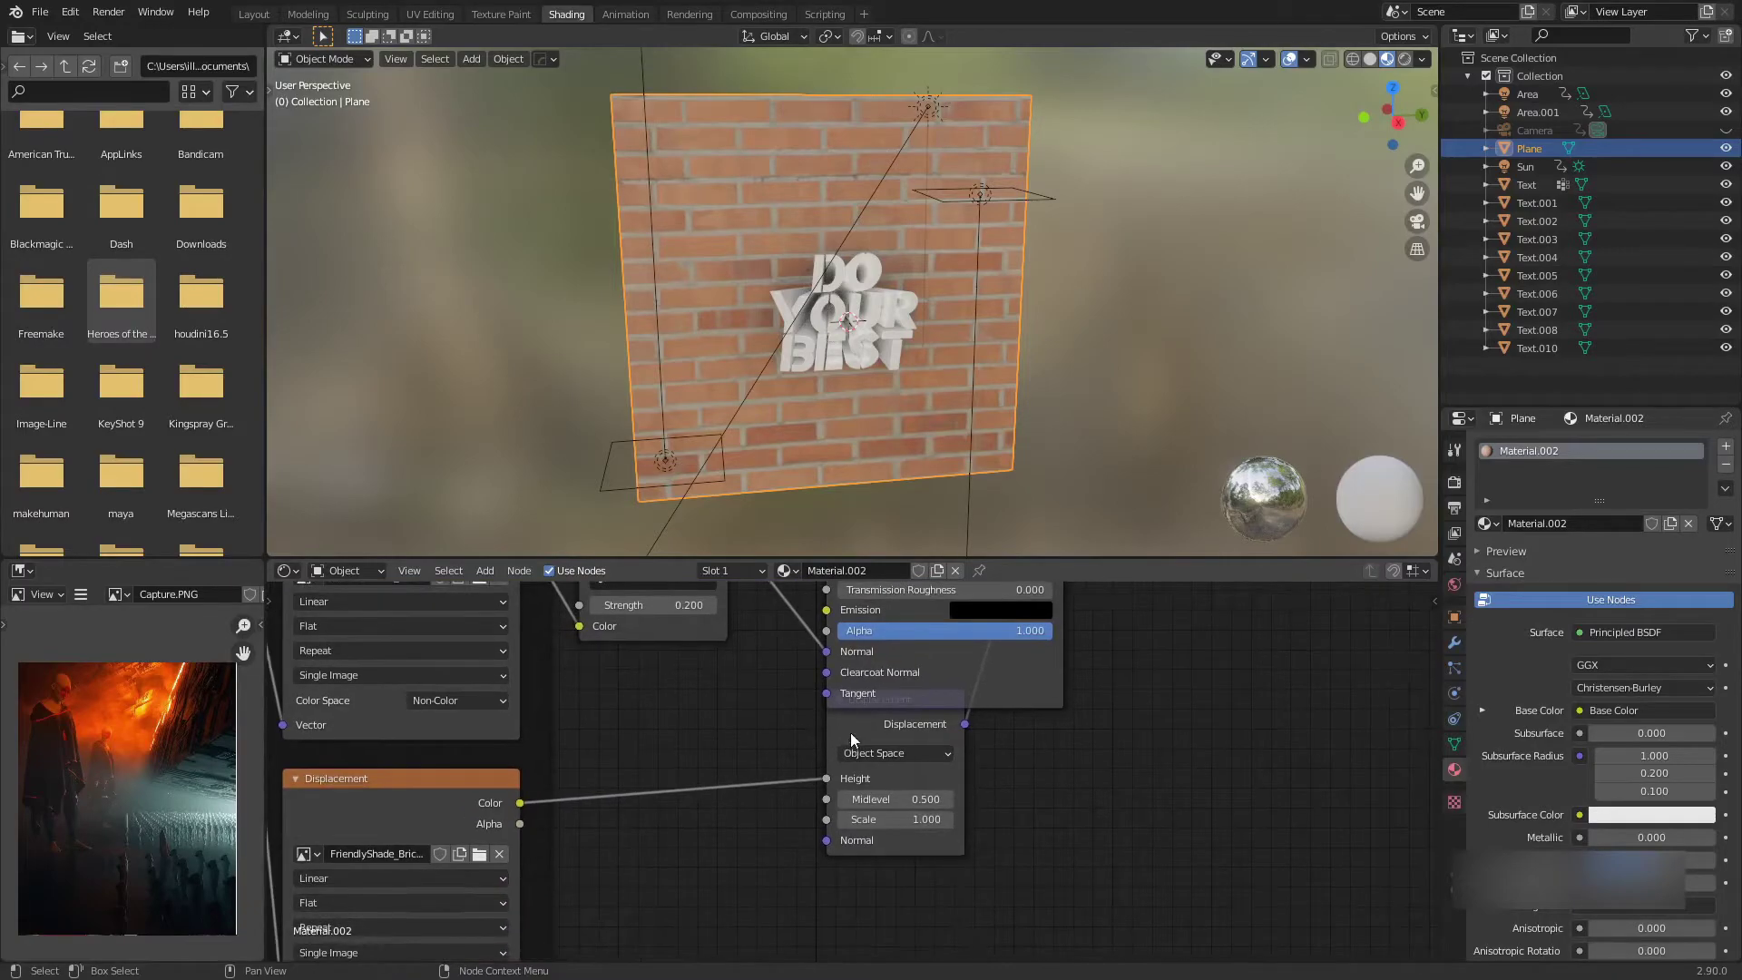
left_click(851, 732)
left_click_drag(851, 731, 727, 791)
middle_click_drag(937, 698, 743, 871)
scroll(835, 786, "down", 5)
scroll(835, 786, "down", 5)
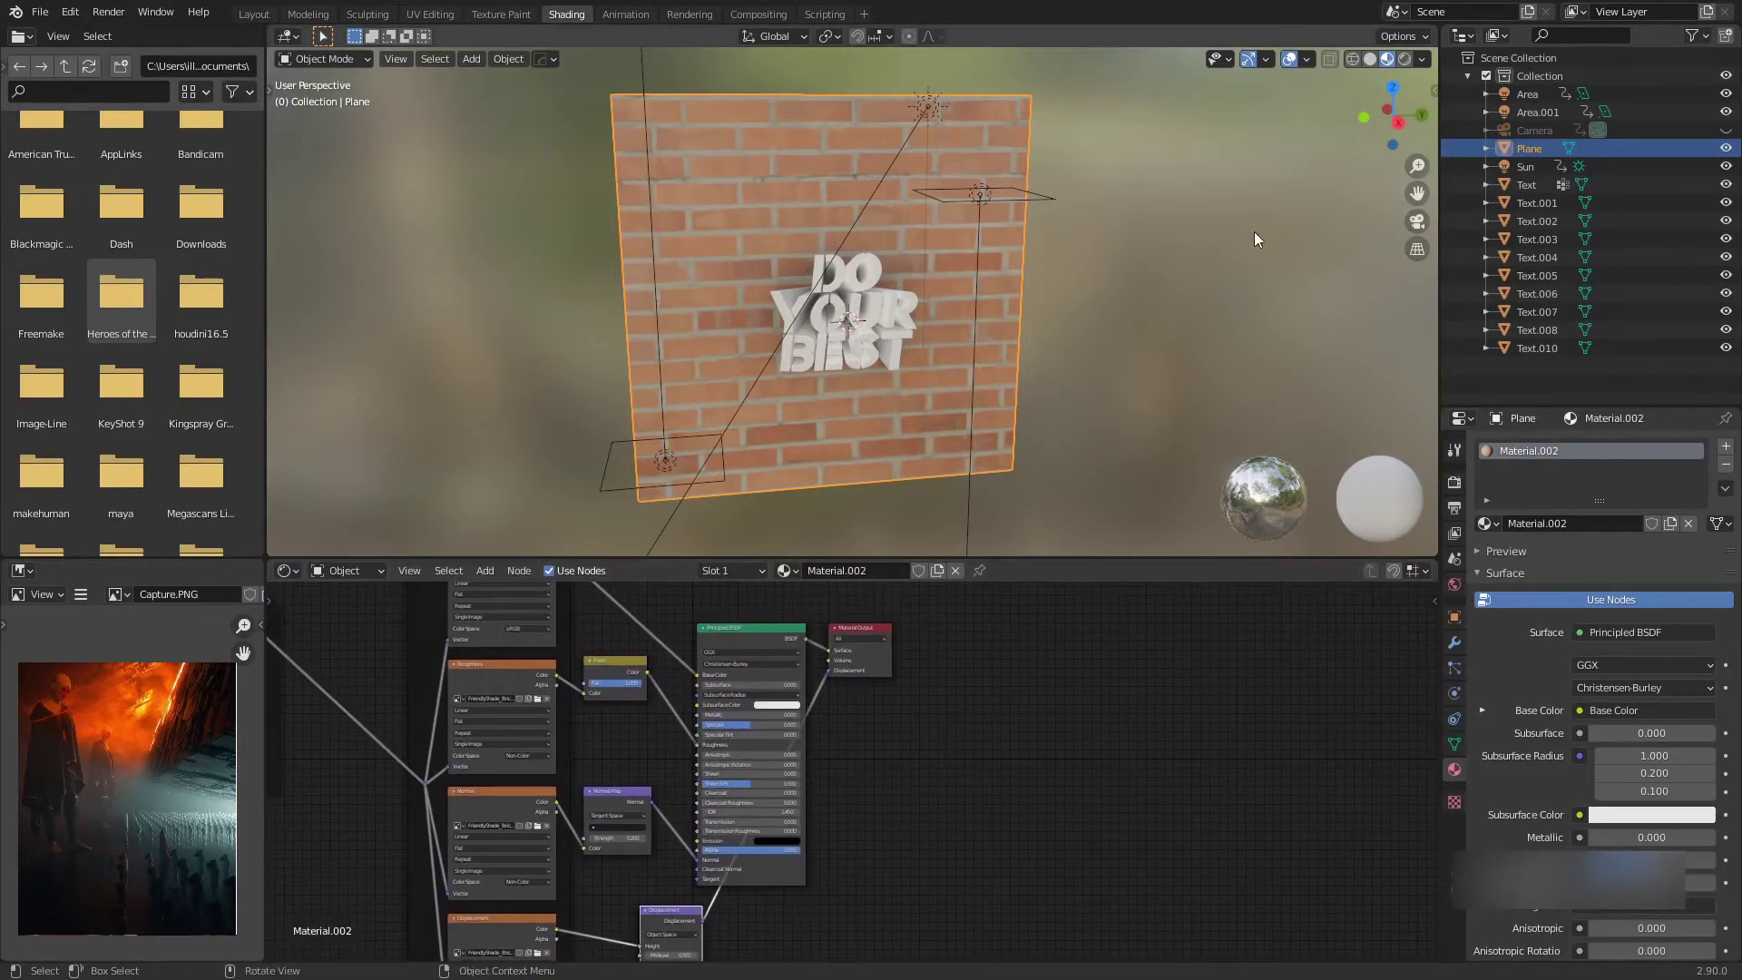
Check the available engines in the render settings and go back over the Displacement node
left_click(1455, 482)
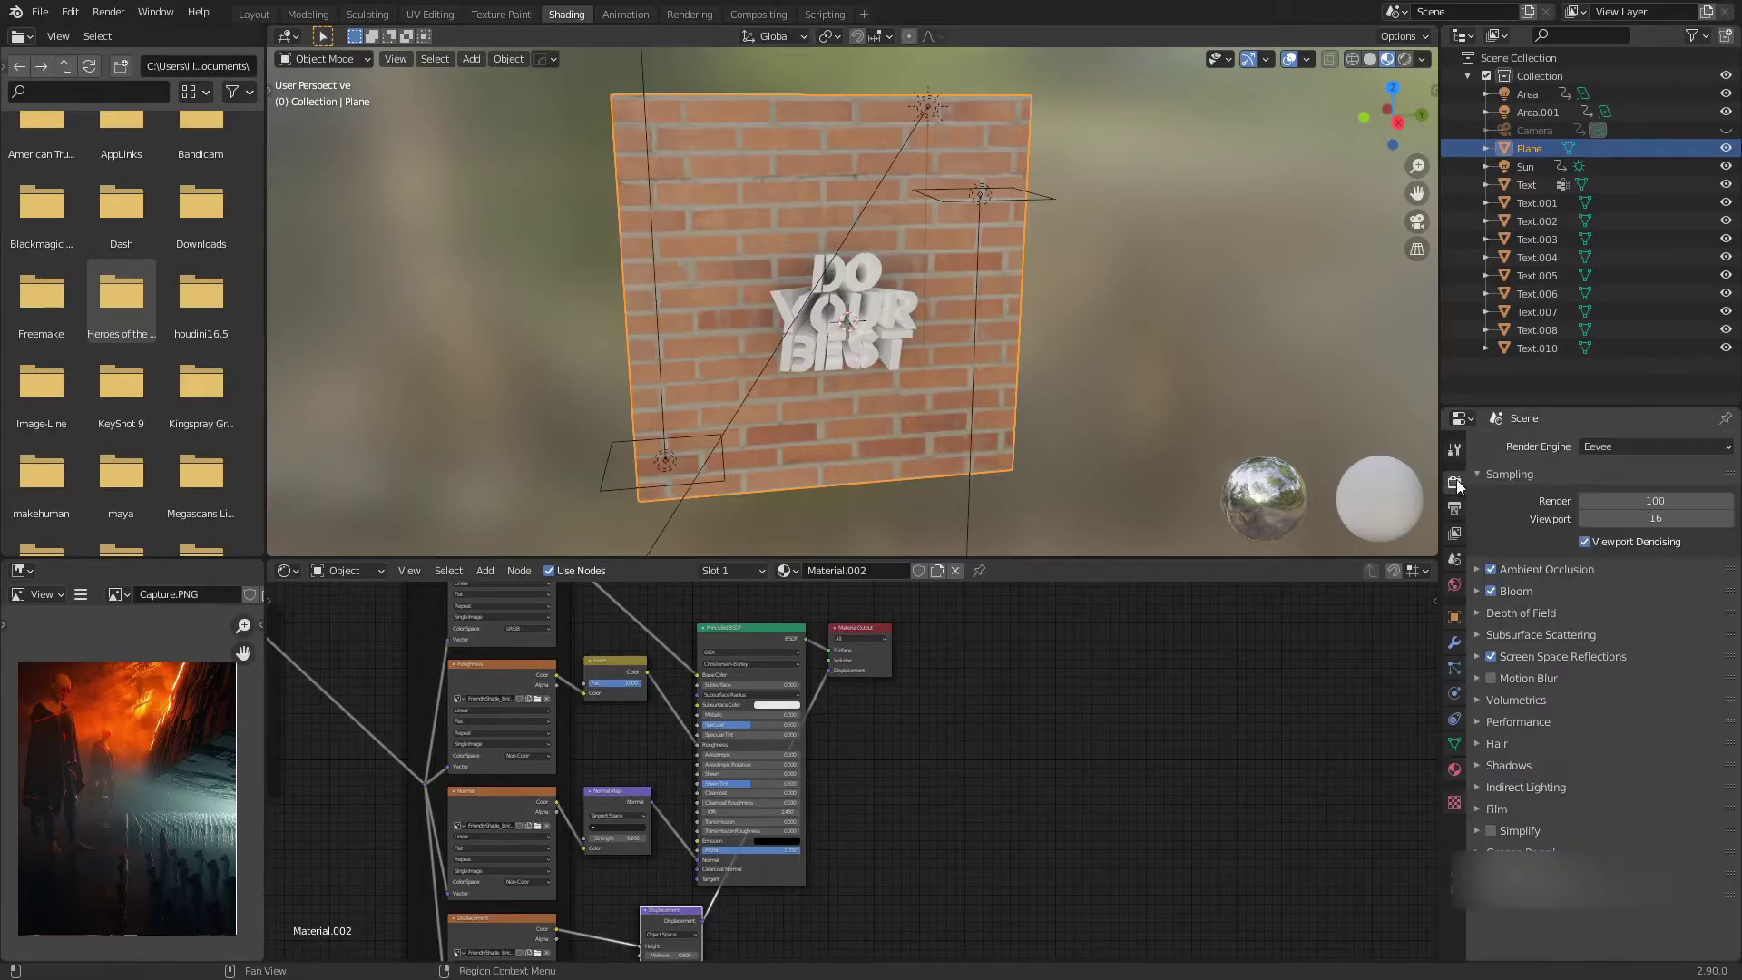
left_click(1624, 446)
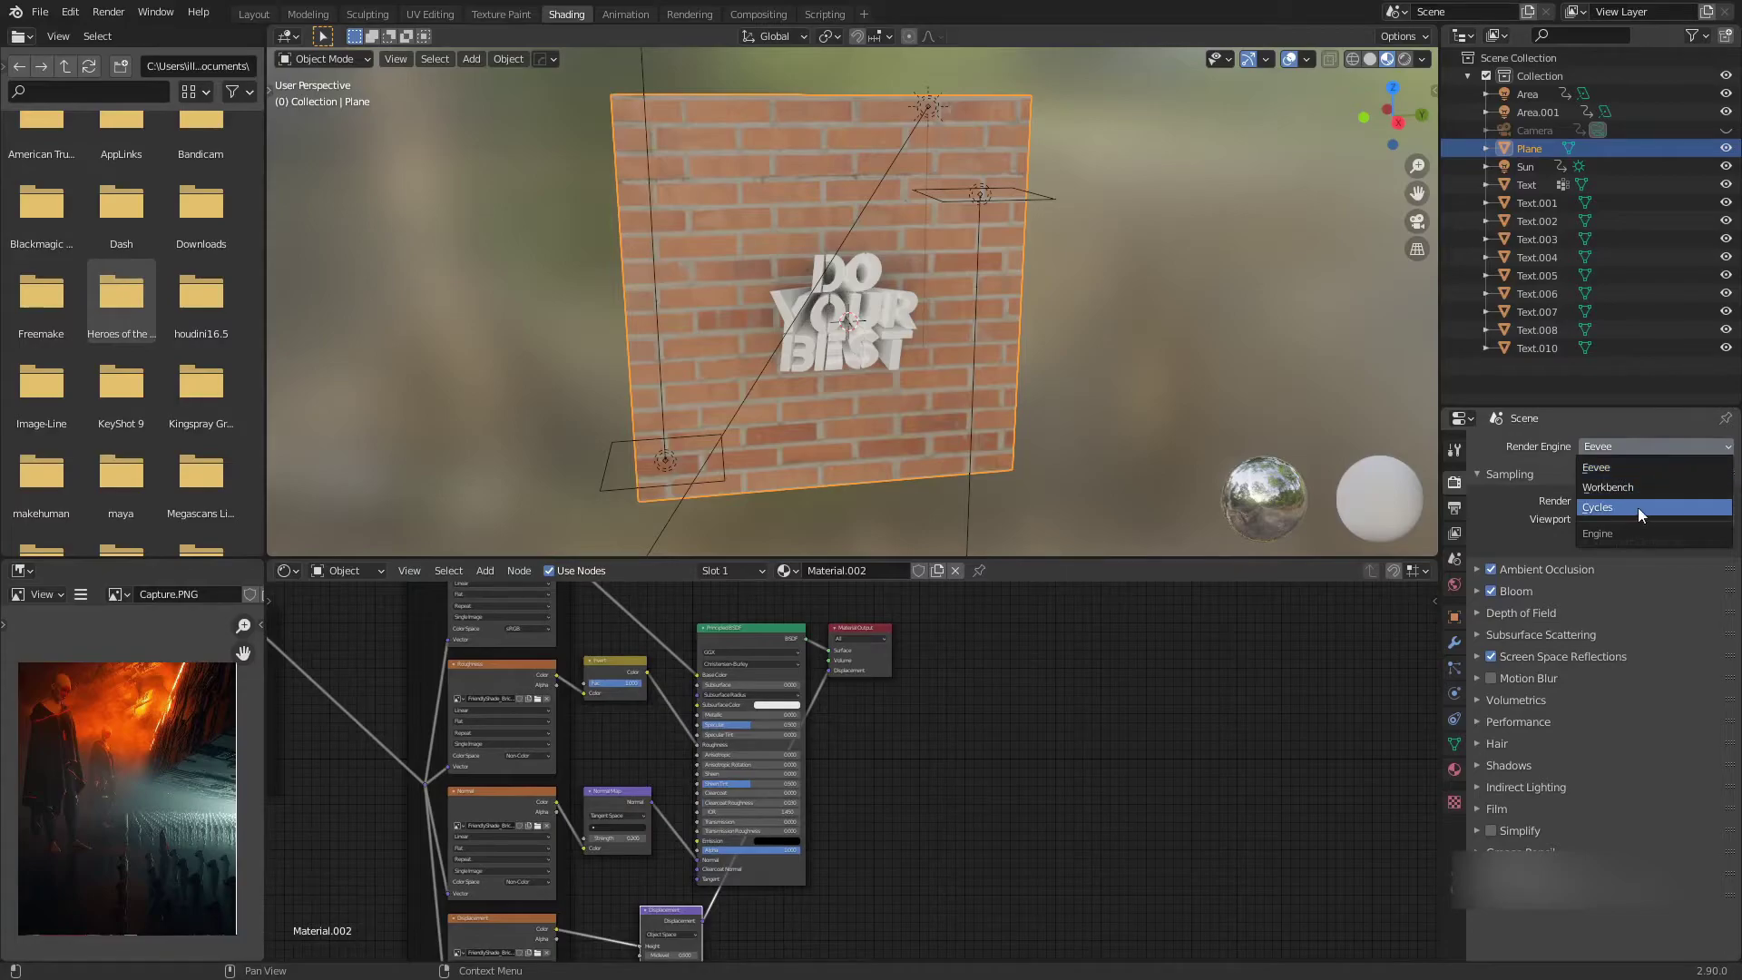
scroll(698, 812, "up", 4)
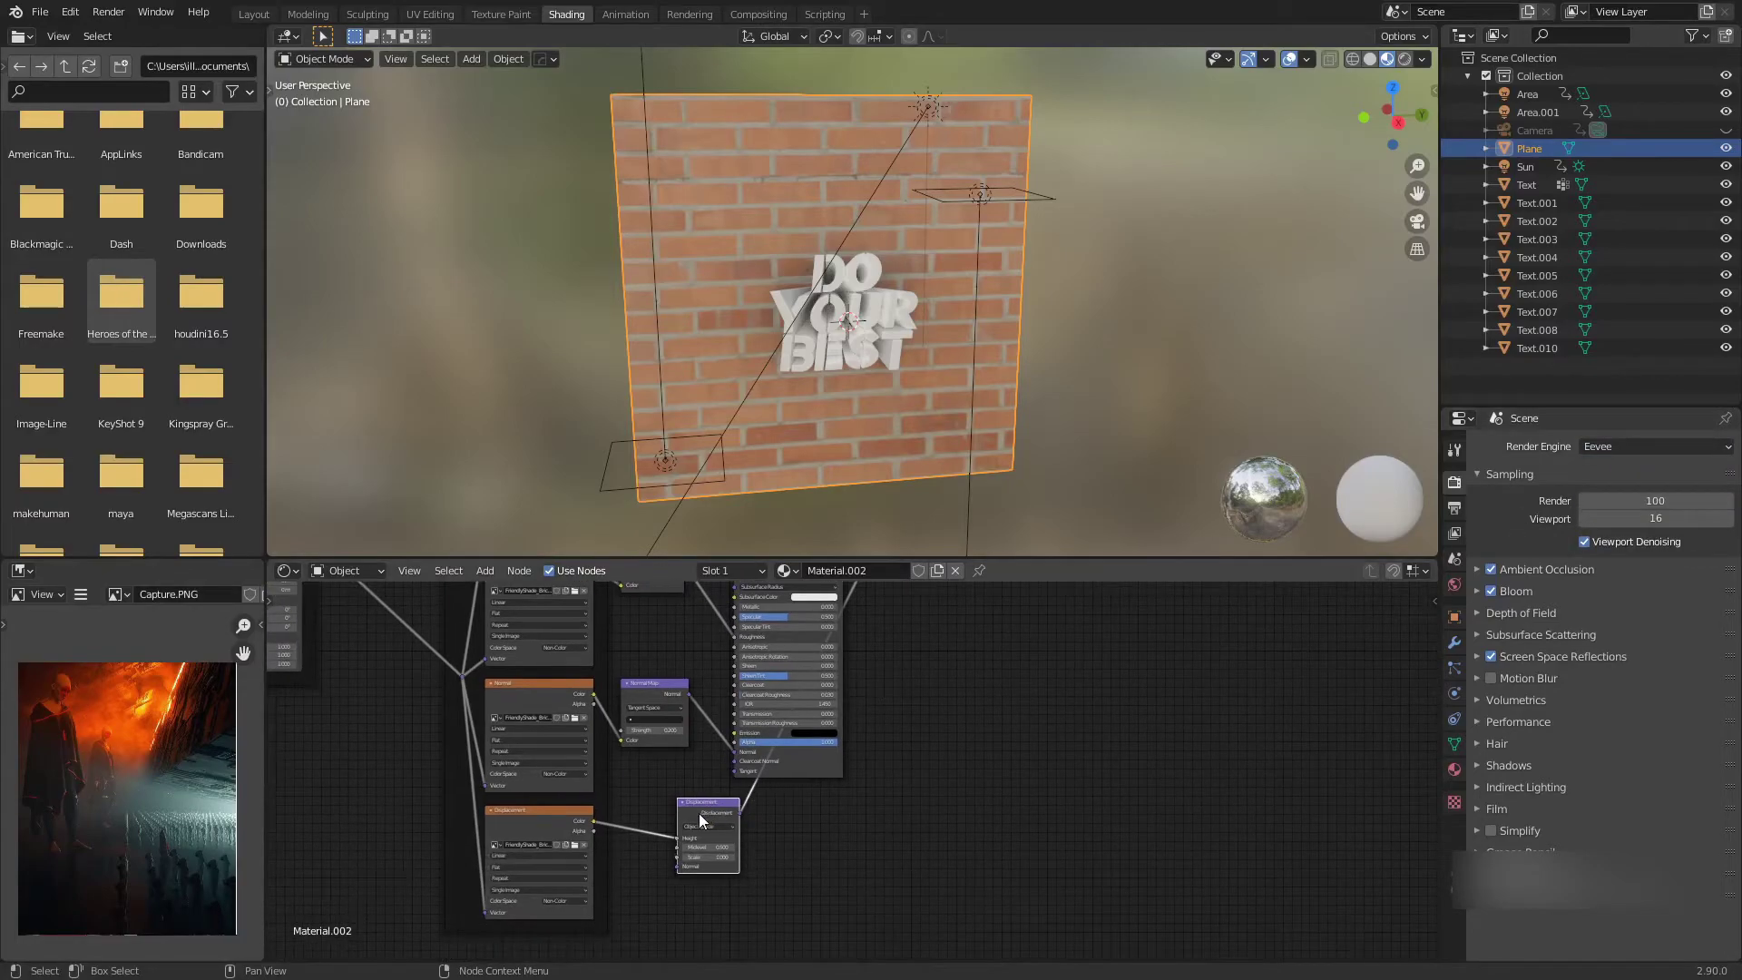
scroll(672, 810, "down", 8)
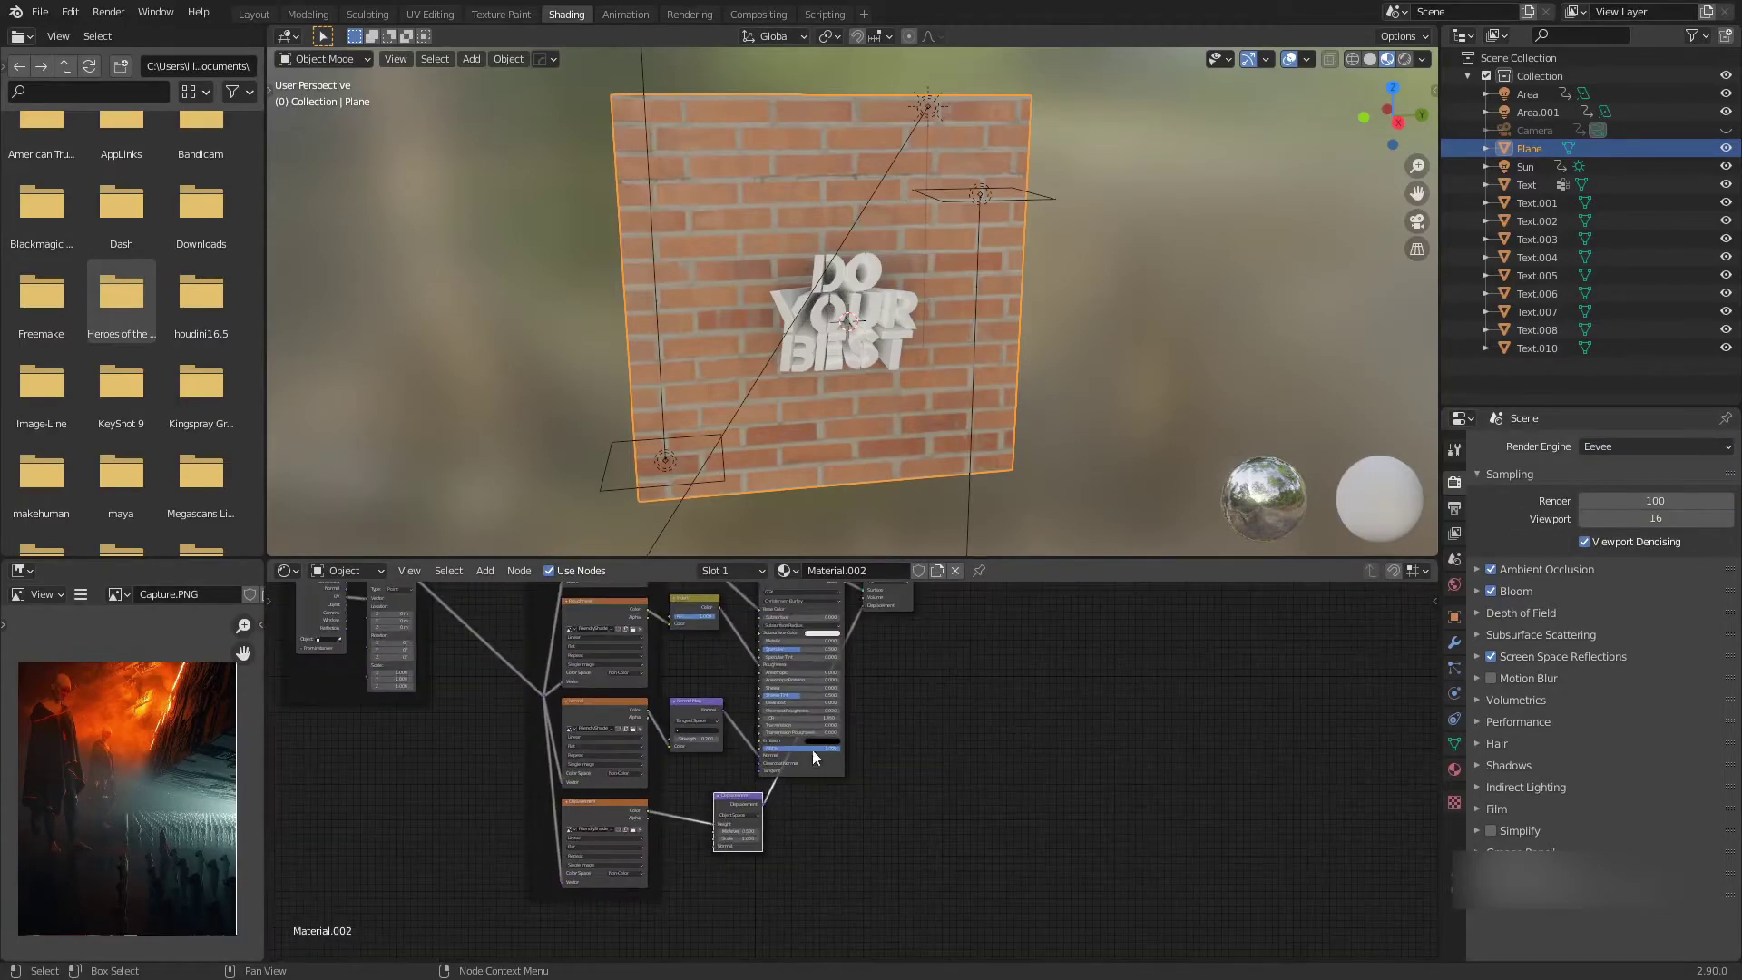
Examine the Principled BSDF's inputs, focusing on Specular, Specular Tint and the linked Roughness
scroll(844, 807, "up", 6)
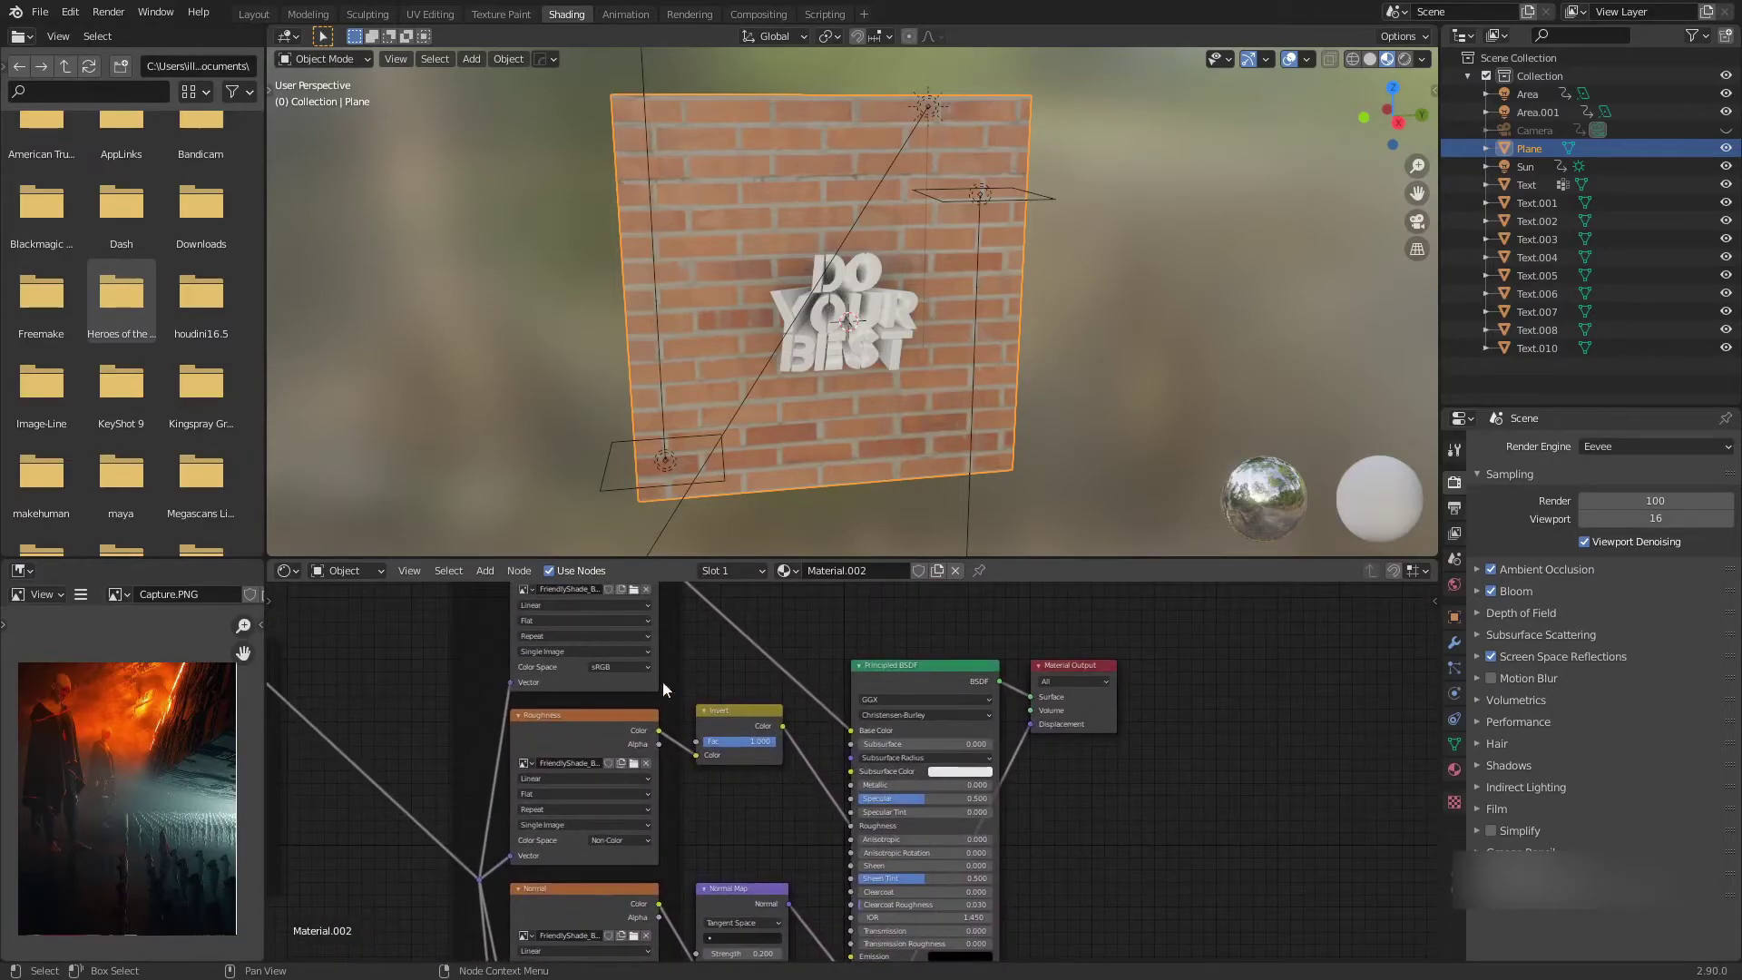
scroll(830, 766, "up", 3)
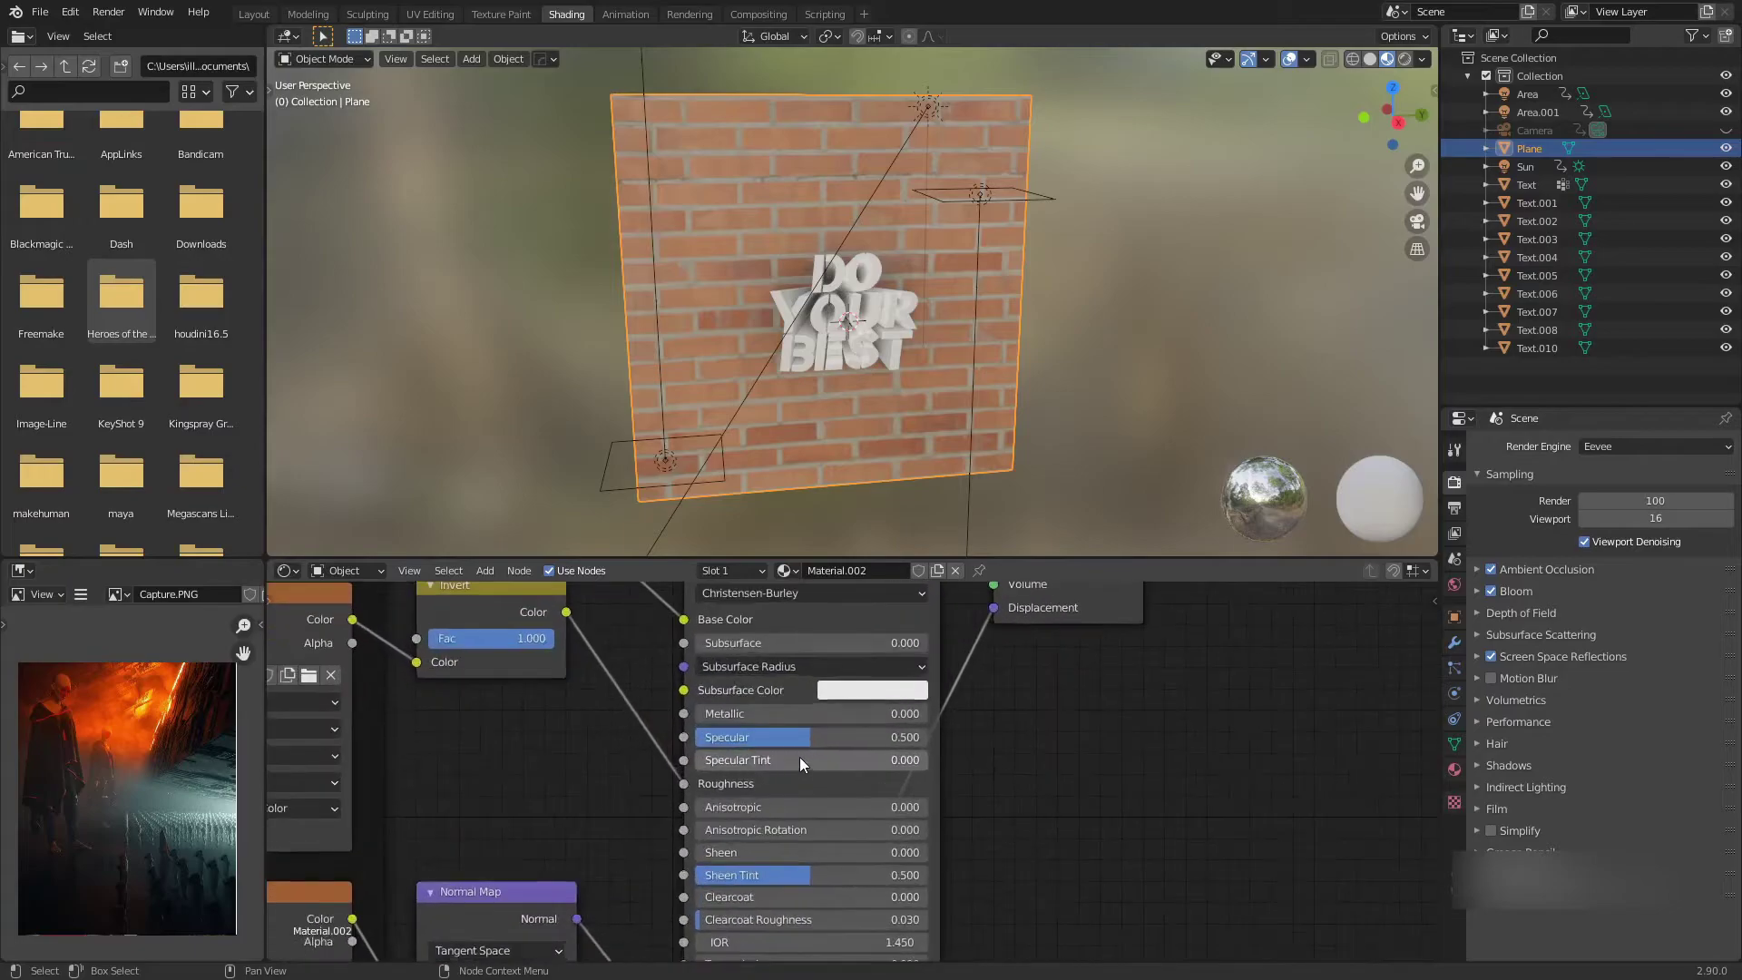
scroll(800, 760, "down", 4)
middle_click_drag(696, 780, 624, 760)
scroll(798, 643, "up", 3)
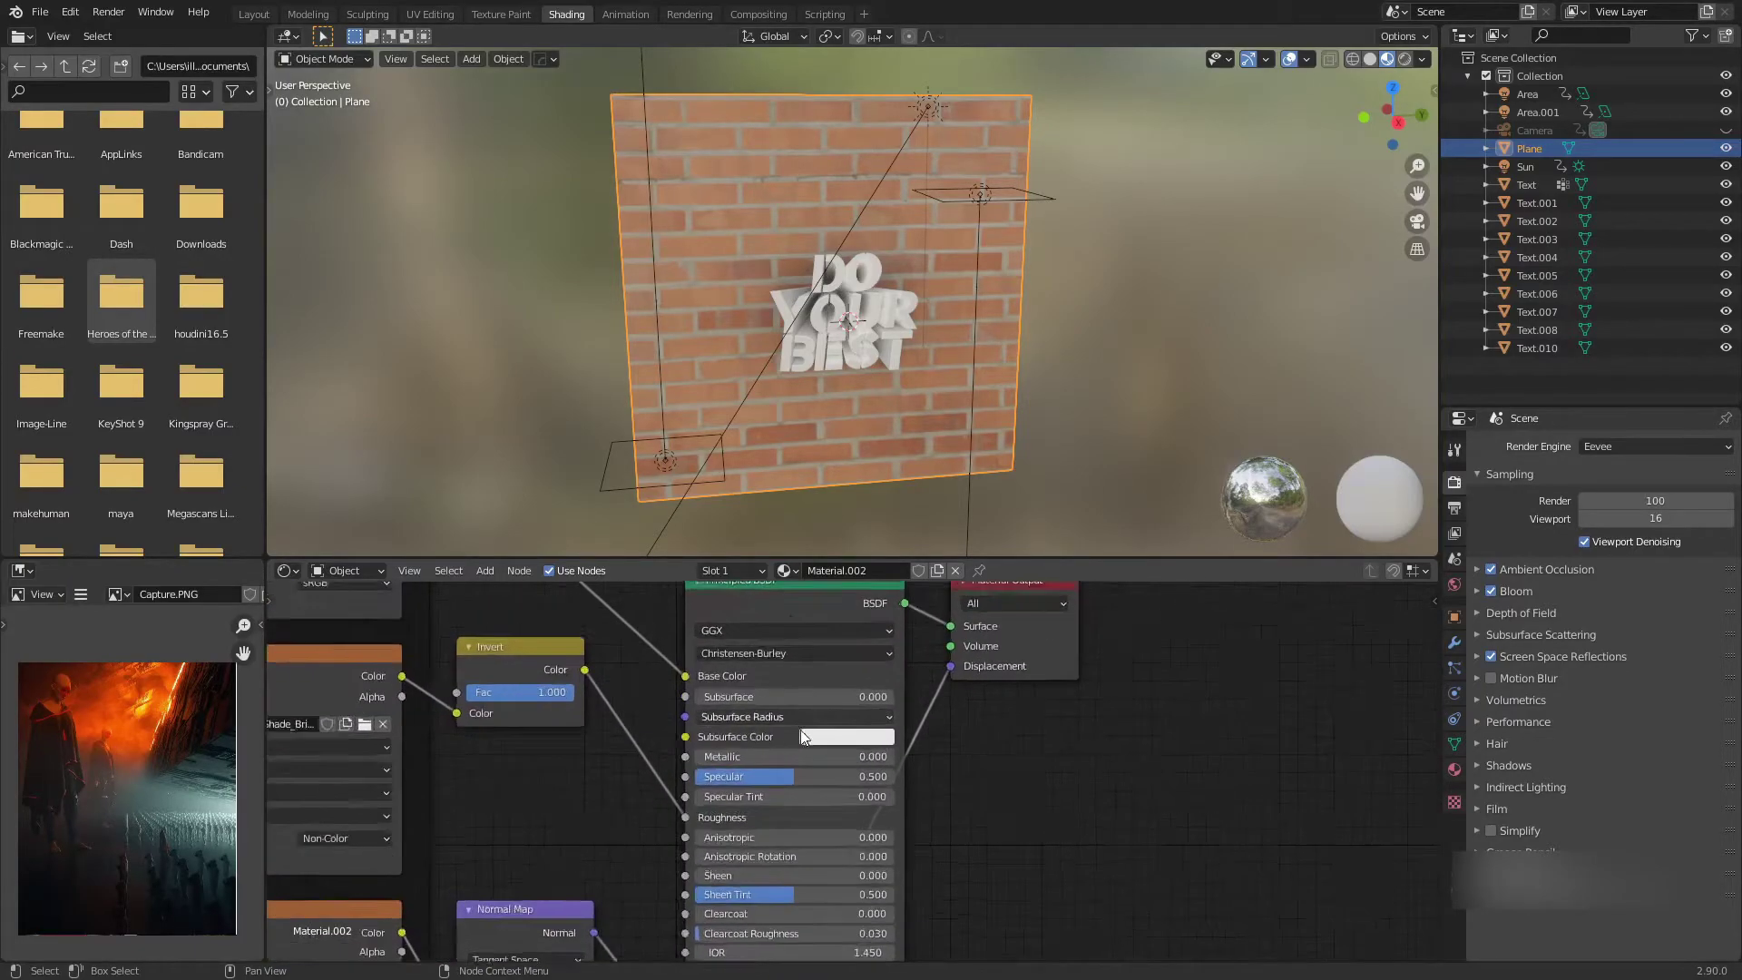
middle_click_drag(762, 744, 711, 700)
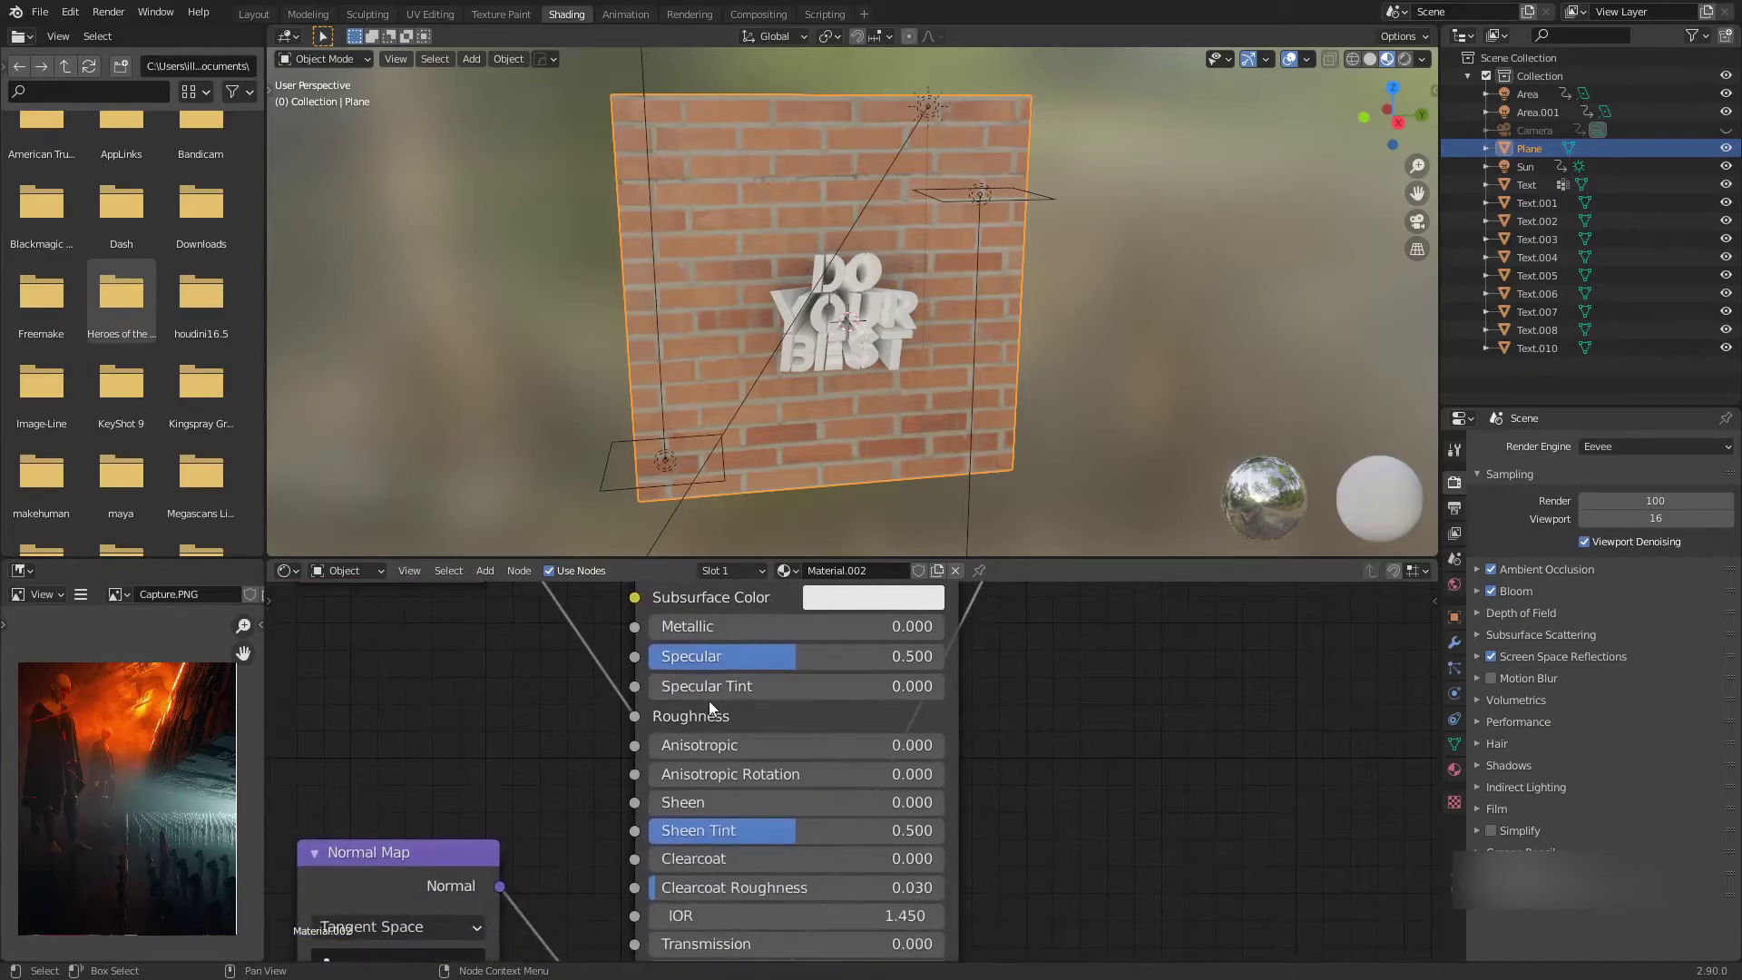
middle_click_drag(849, 695, 802, 810)
middle_click_drag(737, 760, 731, 811)
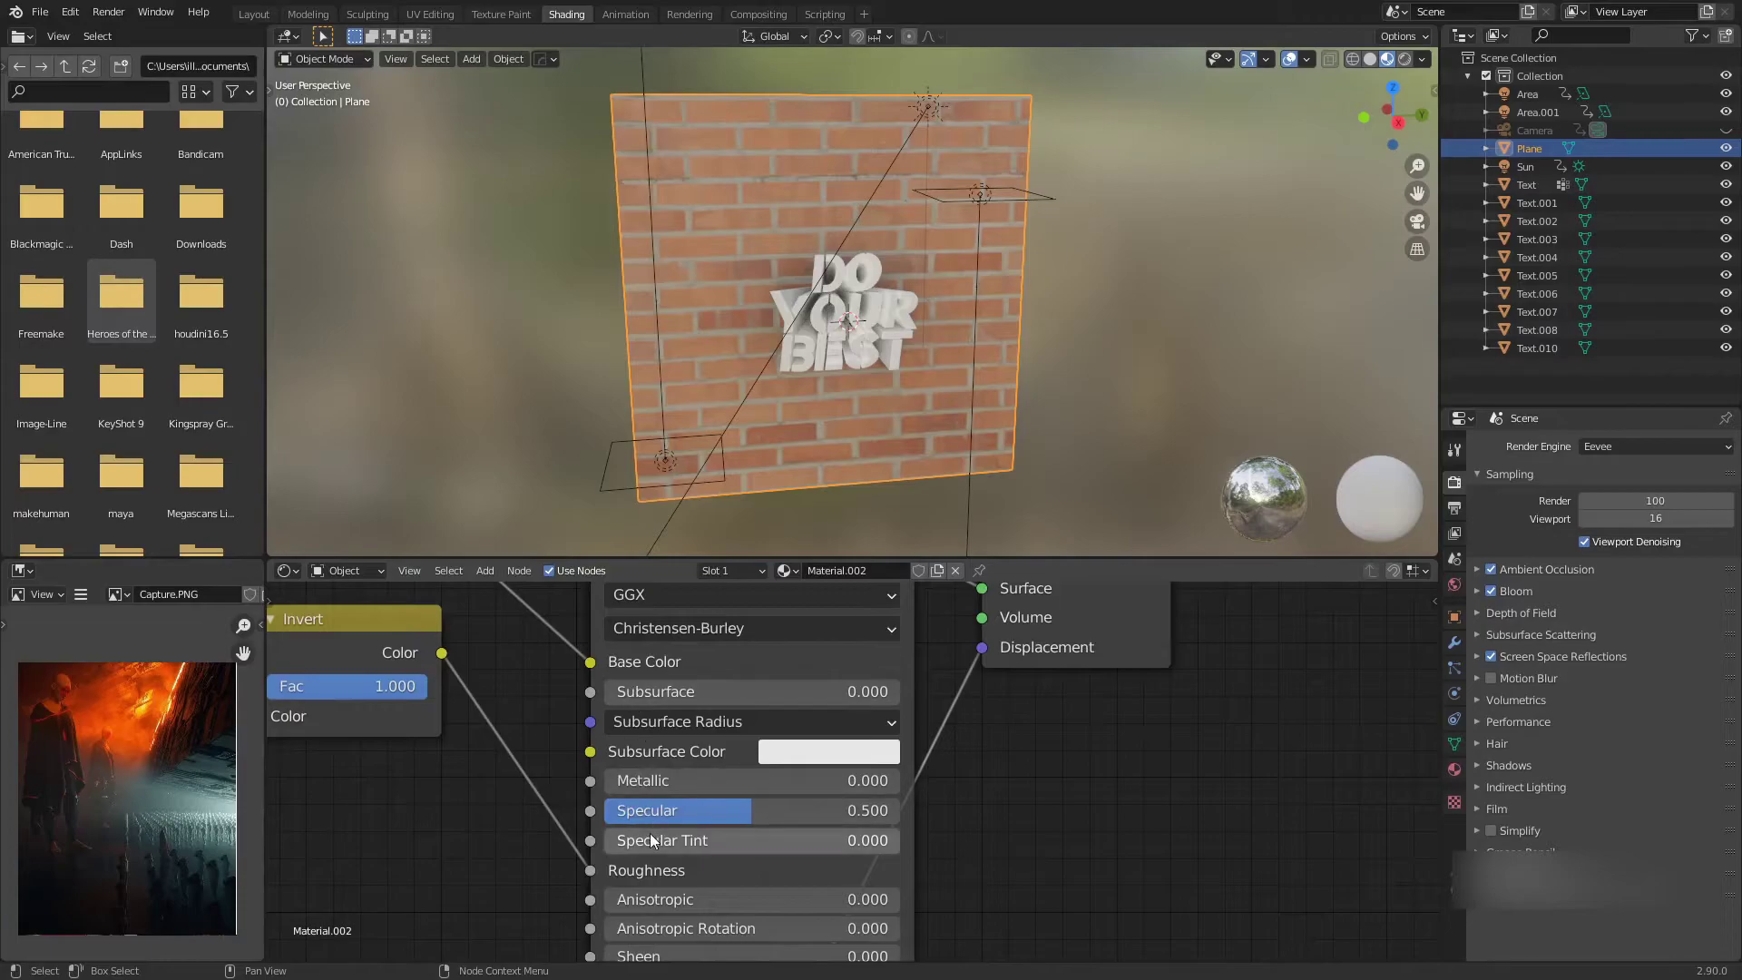
Try a Specular Tint of 1.000 on a close-up of the bricks and return it to 0.000
middle_click_drag(843, 477, 808, 315)
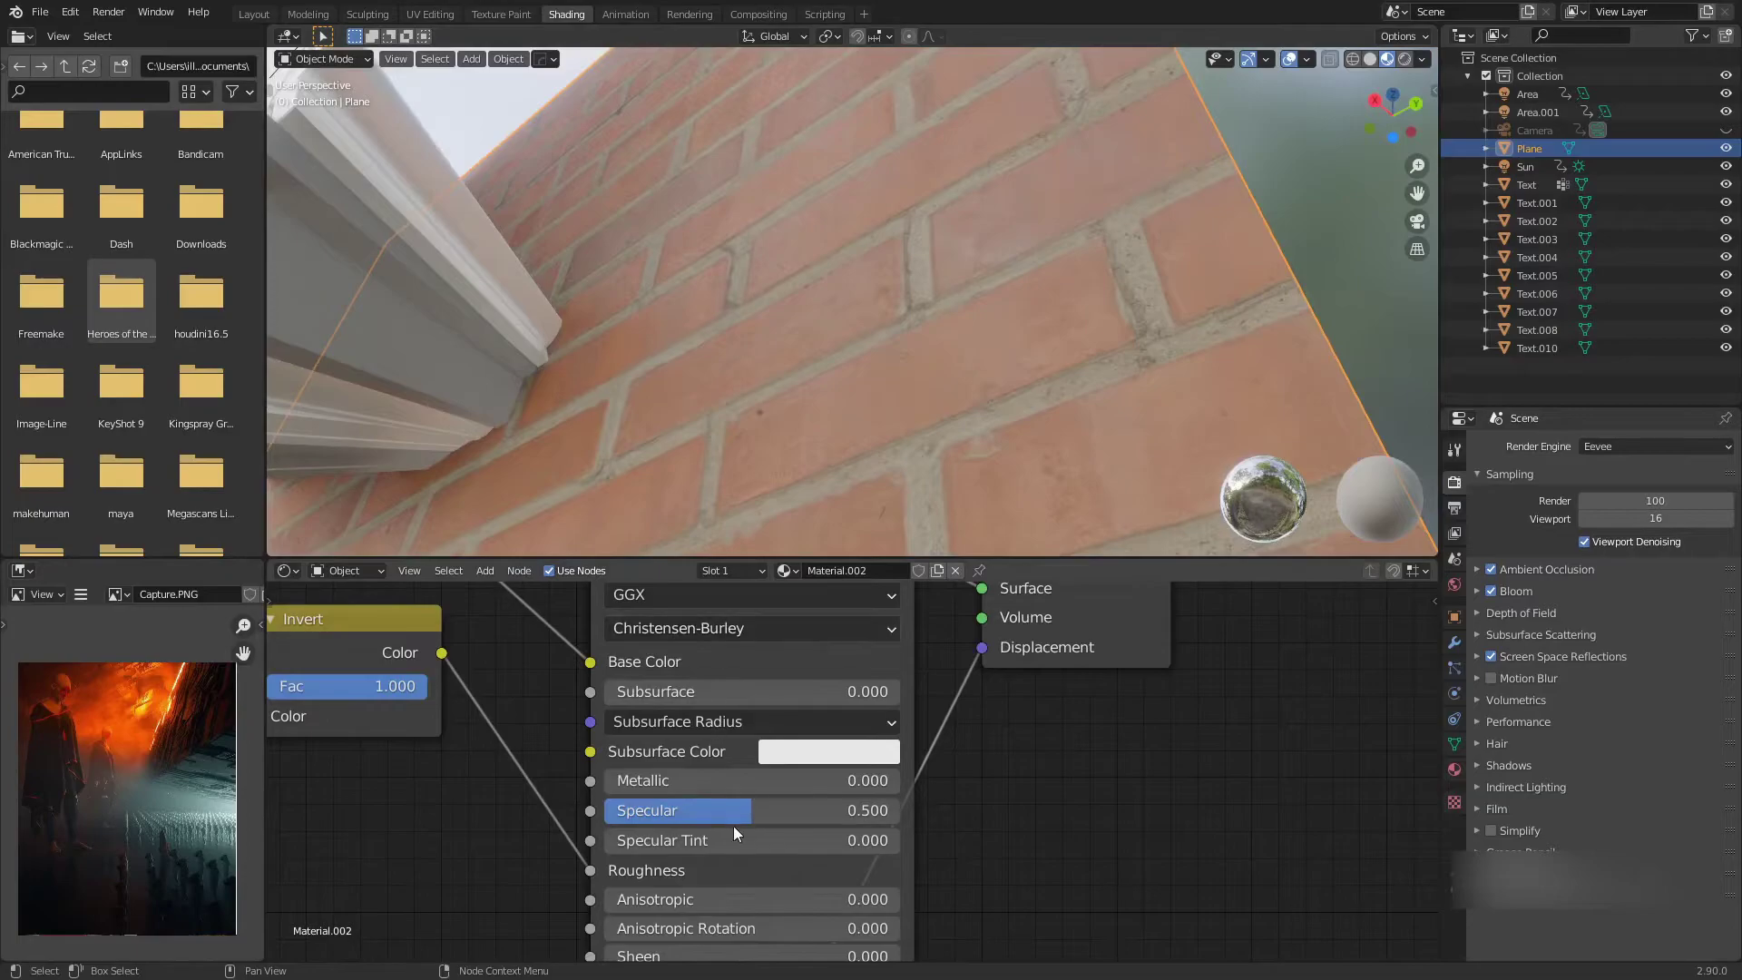
left_click_drag(624, 843, 899, 843)
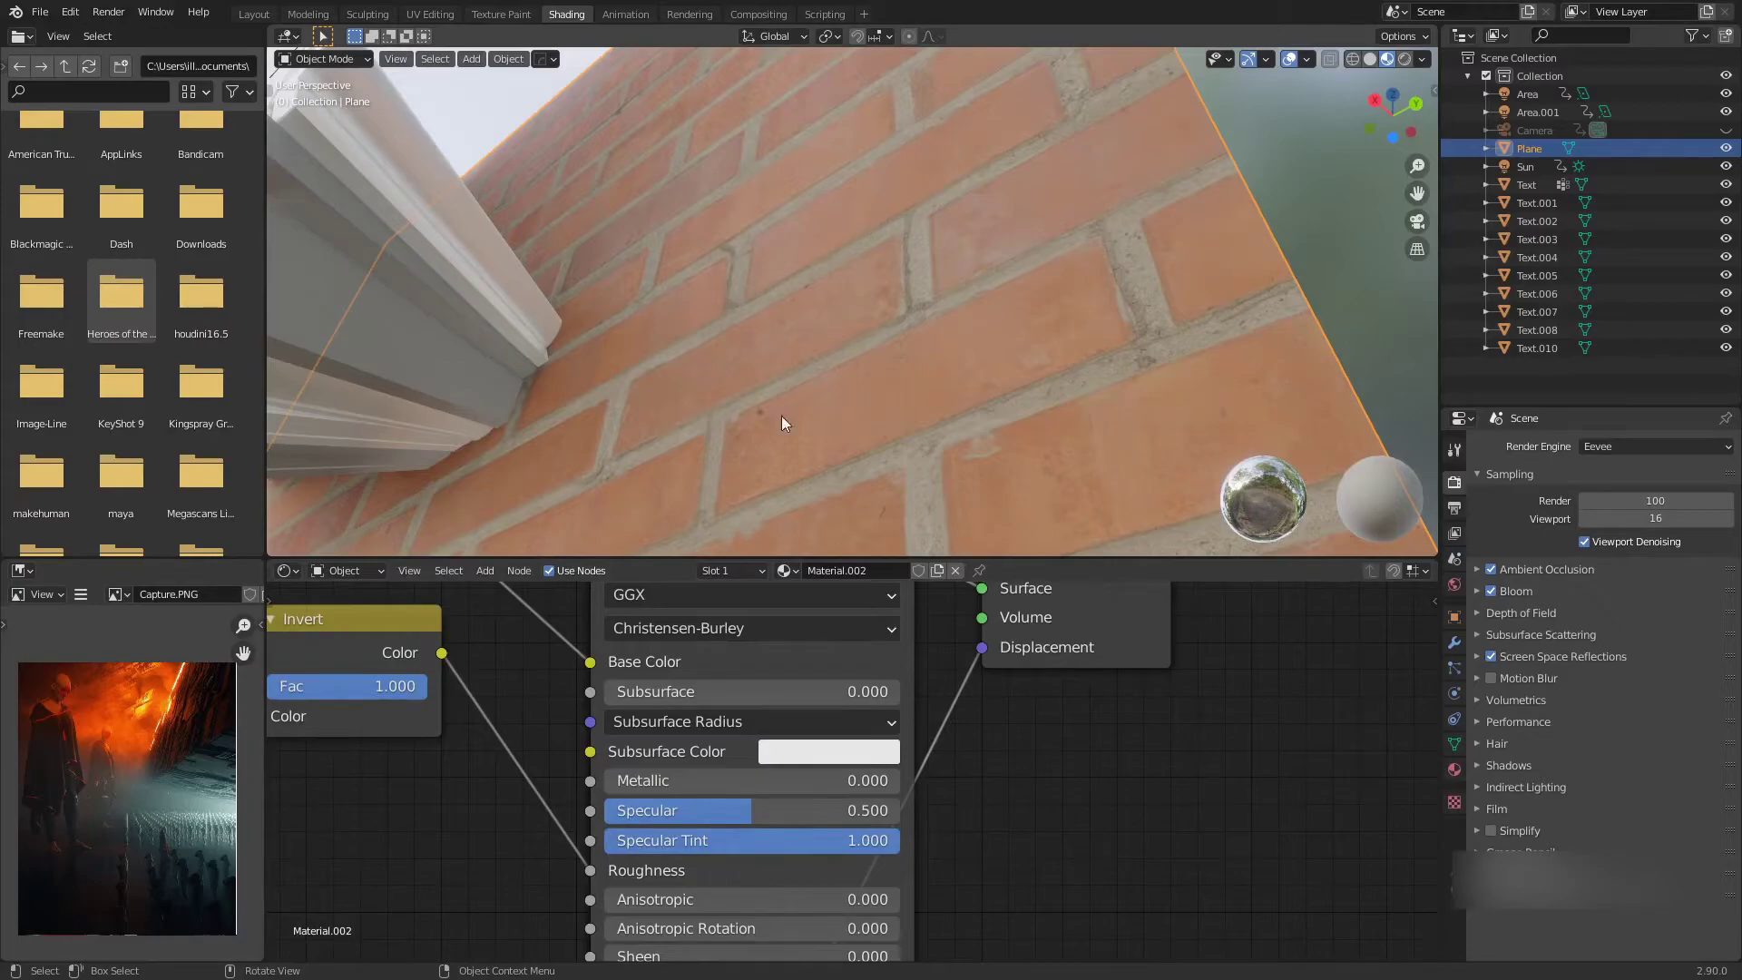
left_click_drag(854, 842, 606, 842)
Set the Principled BSDF's Clearcoat to 1.000 for the brick material
middle_click_drag(807, 943, 813, 719)
scroll(813, 726, "down", 3)
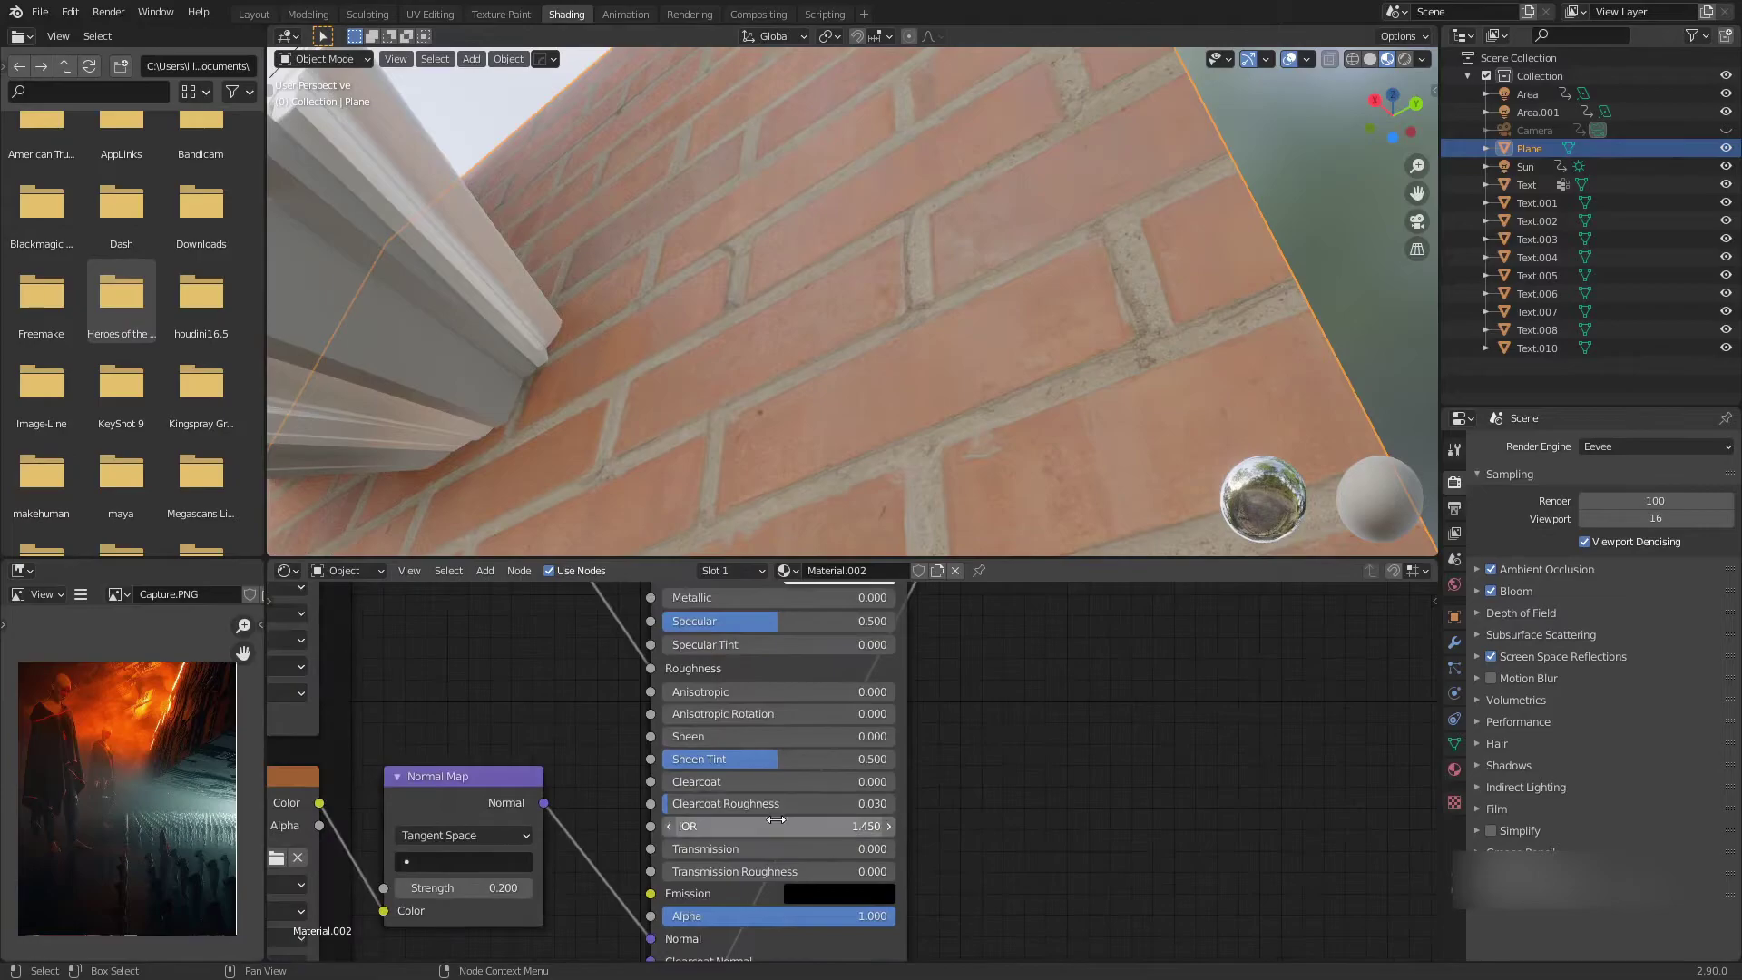
middle_click_drag(811, 825, 810, 766)
scroll(717, 721, "up", 4)
left_click_drag(791, 706, 1112, 707)
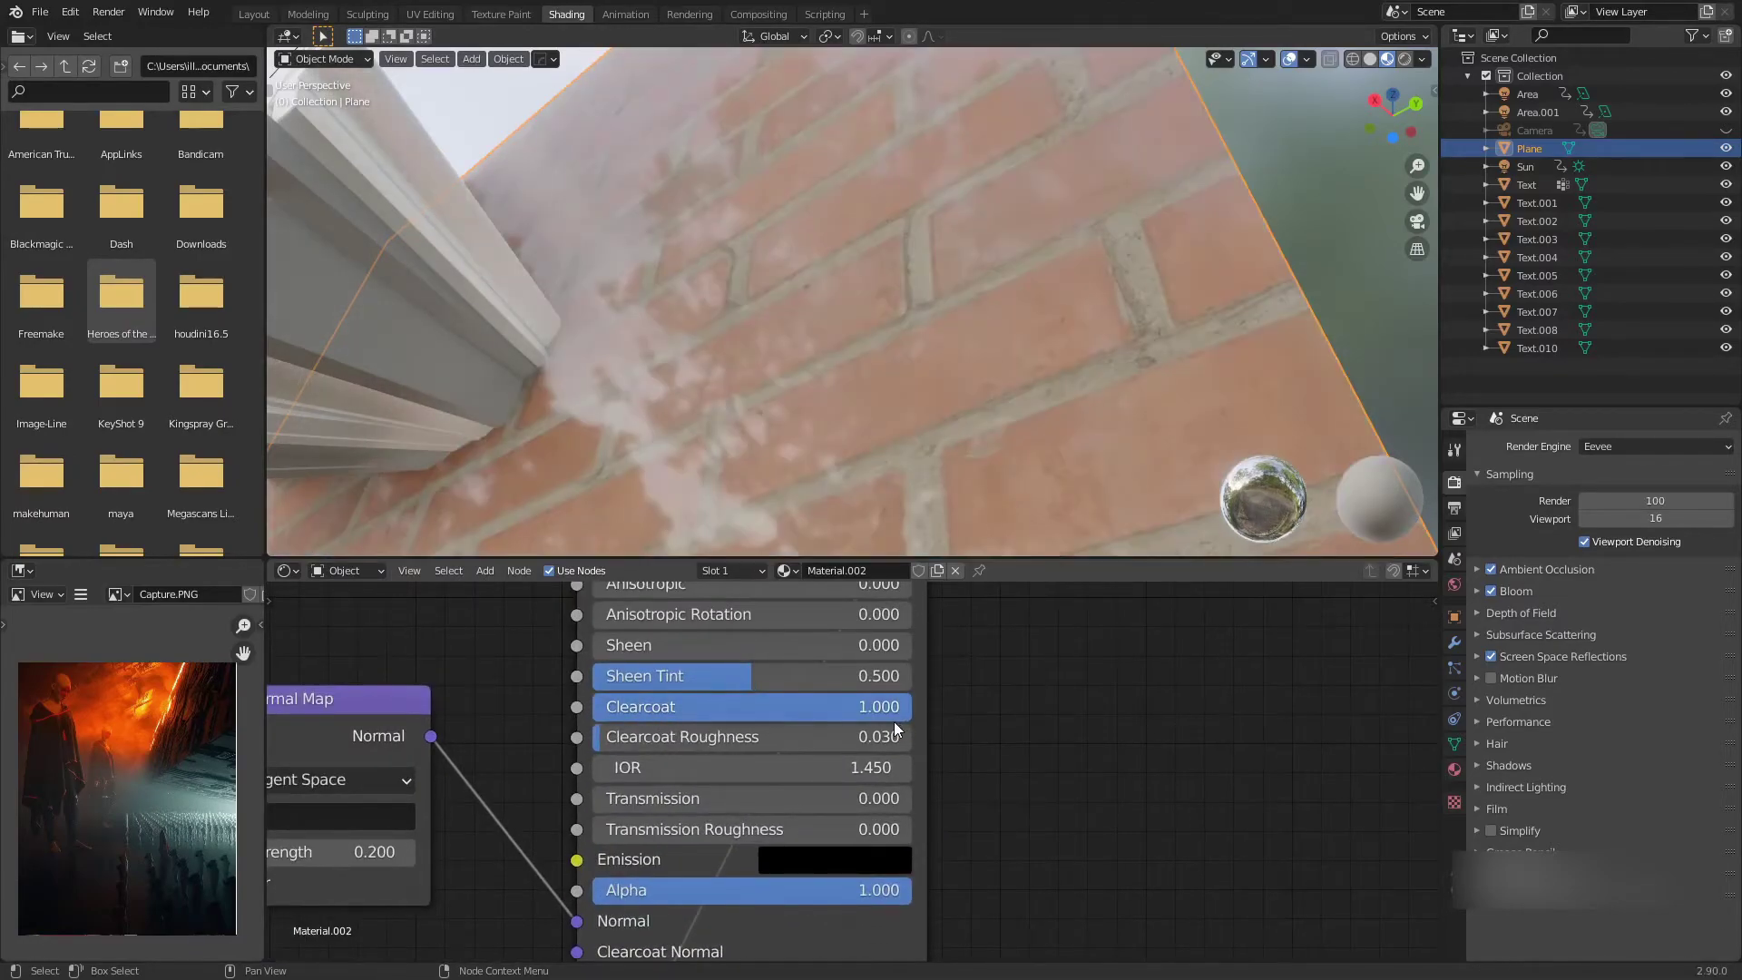
Set the Principled BSDF's Clearcoat Roughness to 0.094 and check the softened reflections on the bricks close up
middle_click_drag(780, 388, 722, 399)
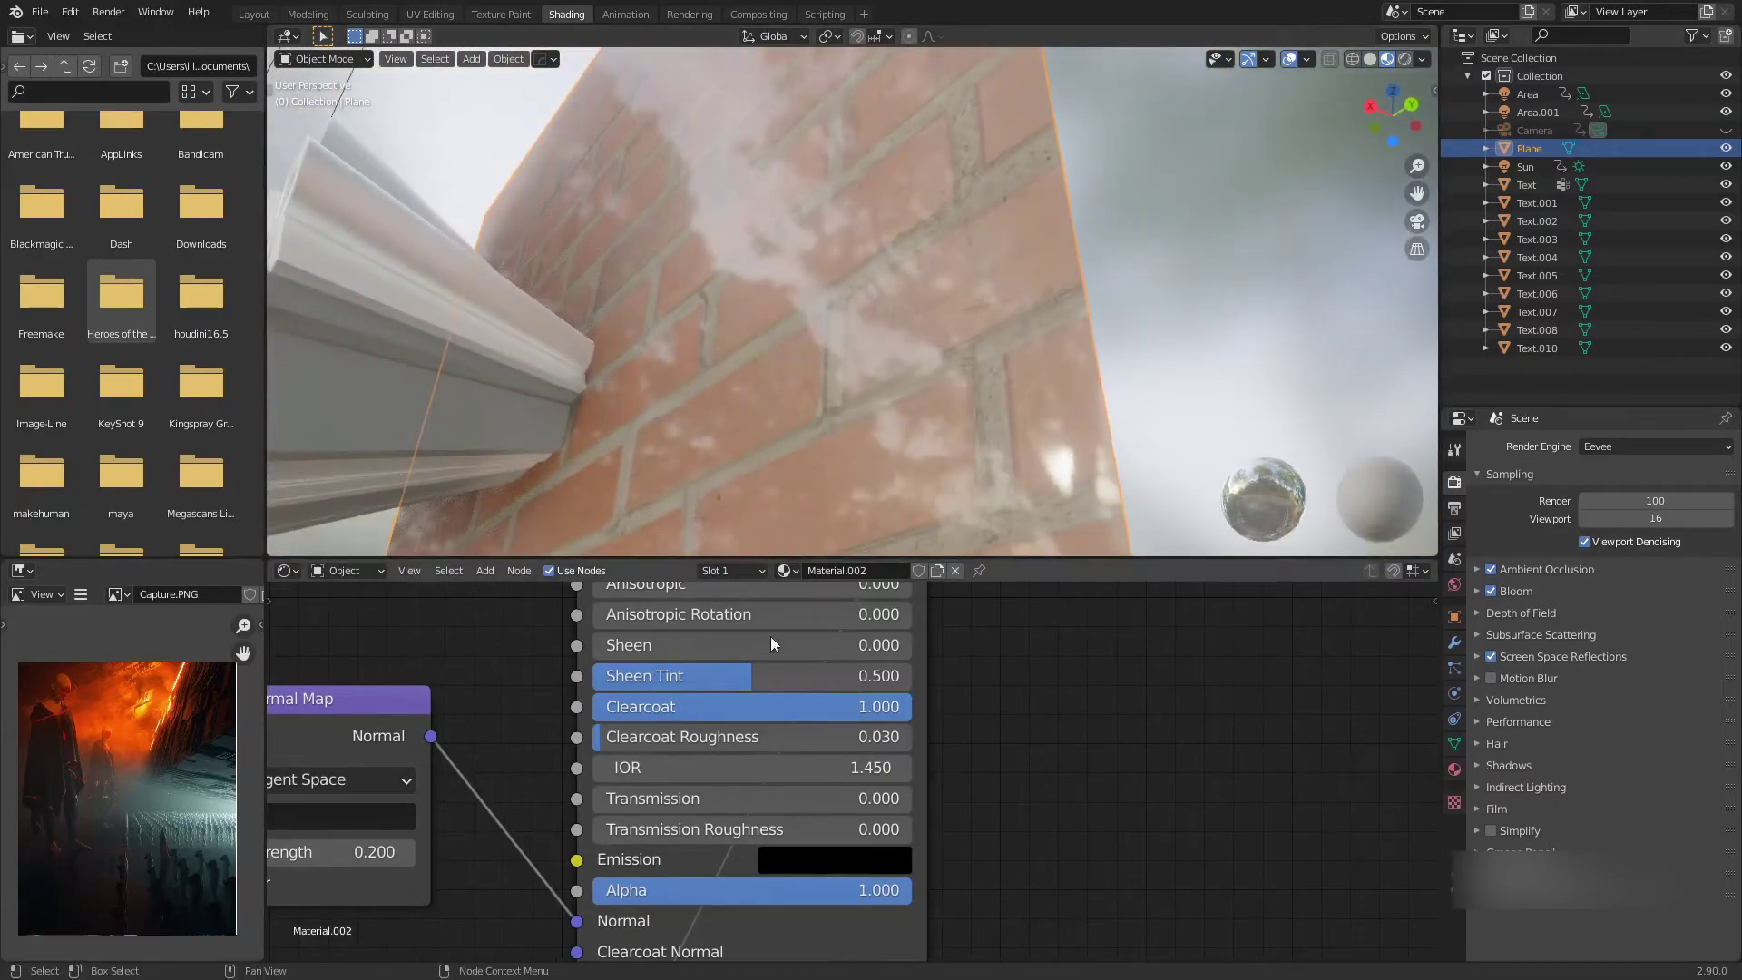
mouse_move(698, 737)
left_mouse_down()
mouse_move(756, 736)
mouse_move(721, 737)
left_mouse_up()
middle_click_drag(754, 458, 771, 490)
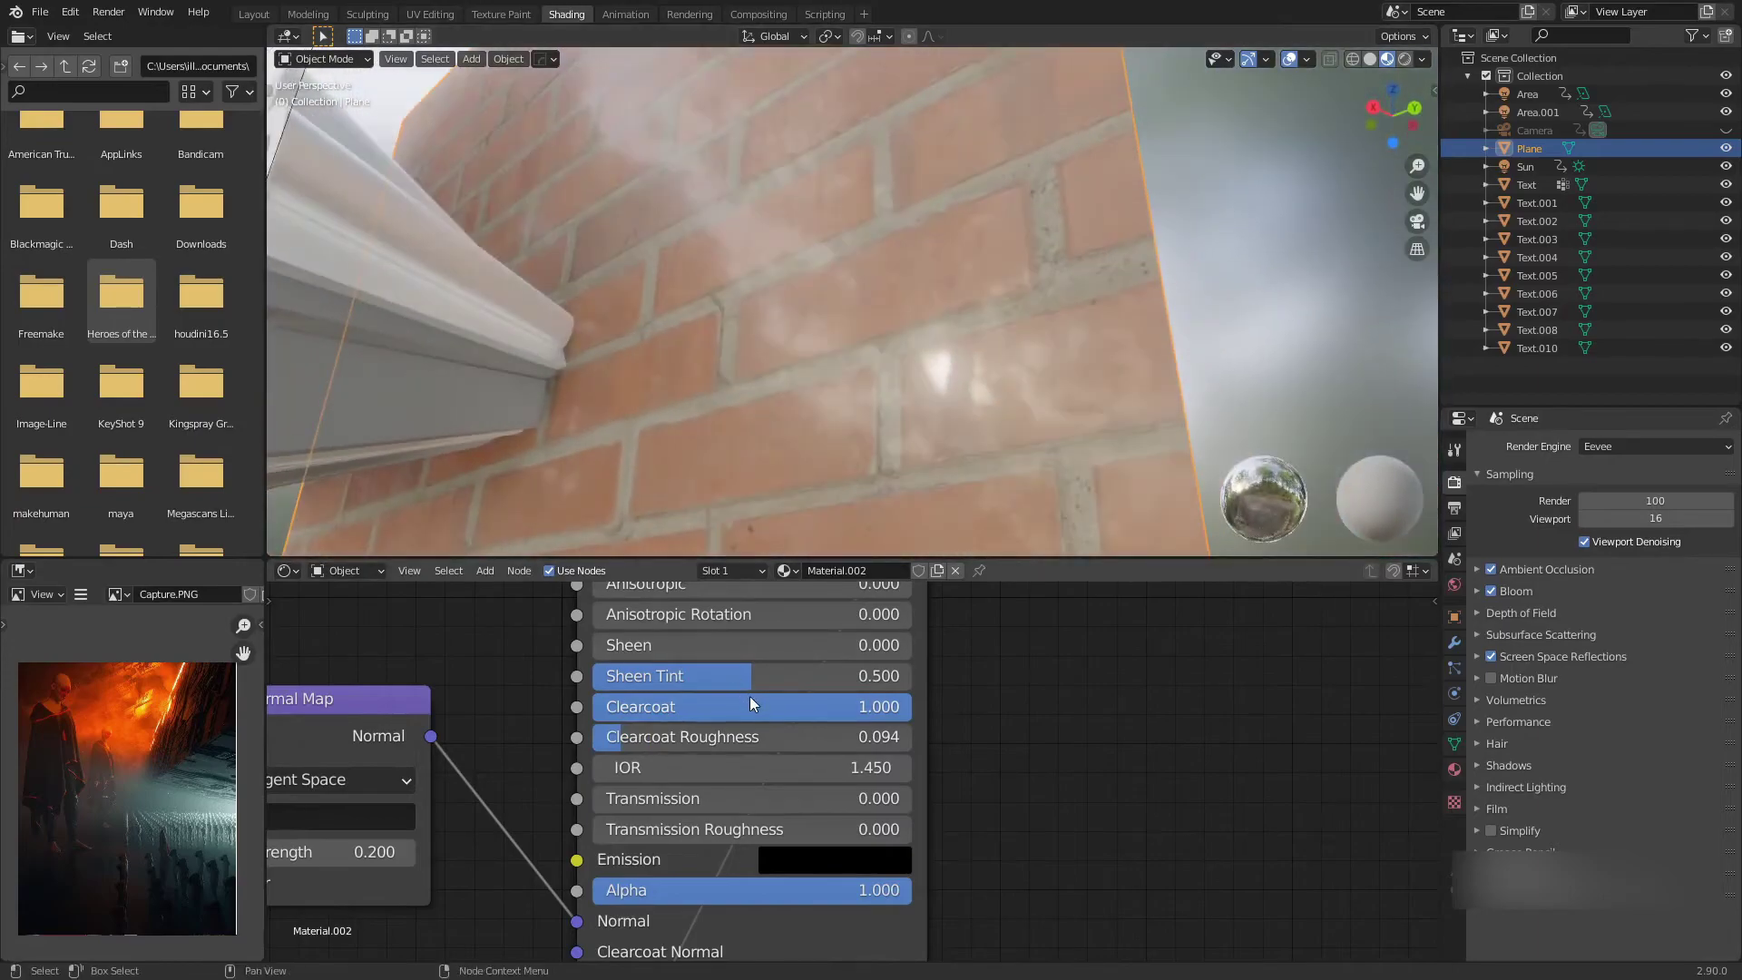
scroll(753, 798, "down", 5)
scroll(736, 710, "up", 4)
middle_click_drag(736, 711, 727, 751)
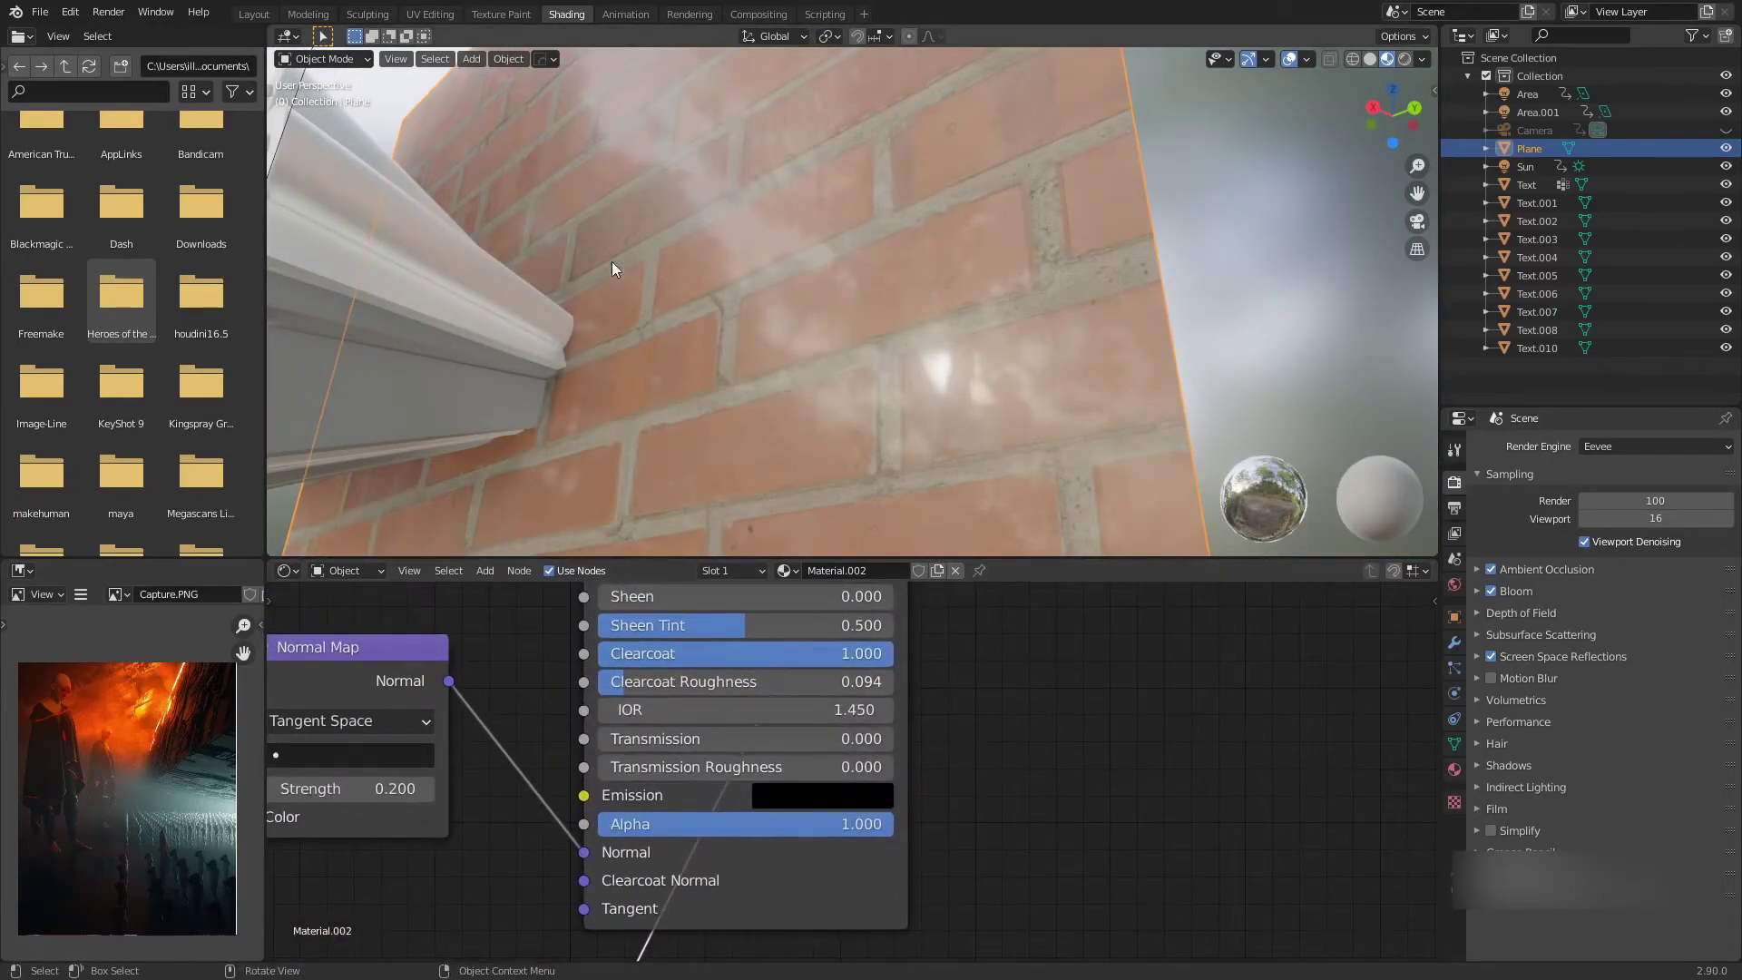
Try a fully white Emission (V 1.000) on the brick material and return it to black
left_click(1426, 61)
scroll(854, 317, "down", 5)
middle_click_drag(843, 335, 853, 396)
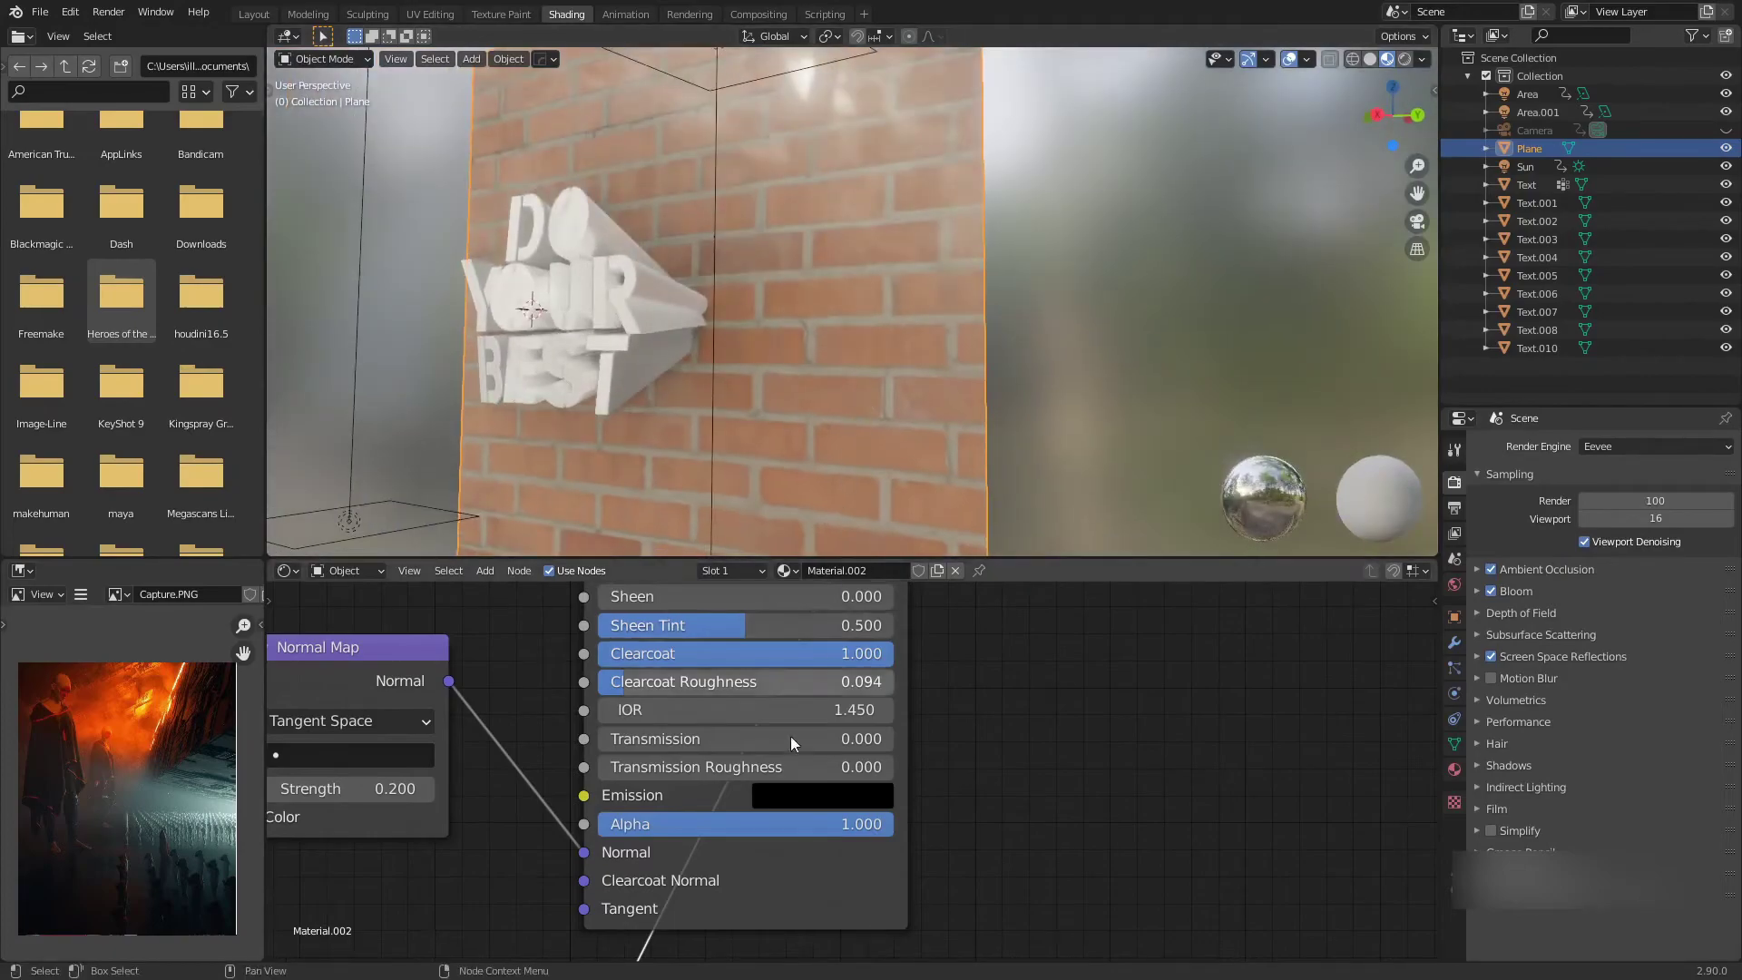
left_click(820, 797)
left_click_drag(987, 603, 987, 392)
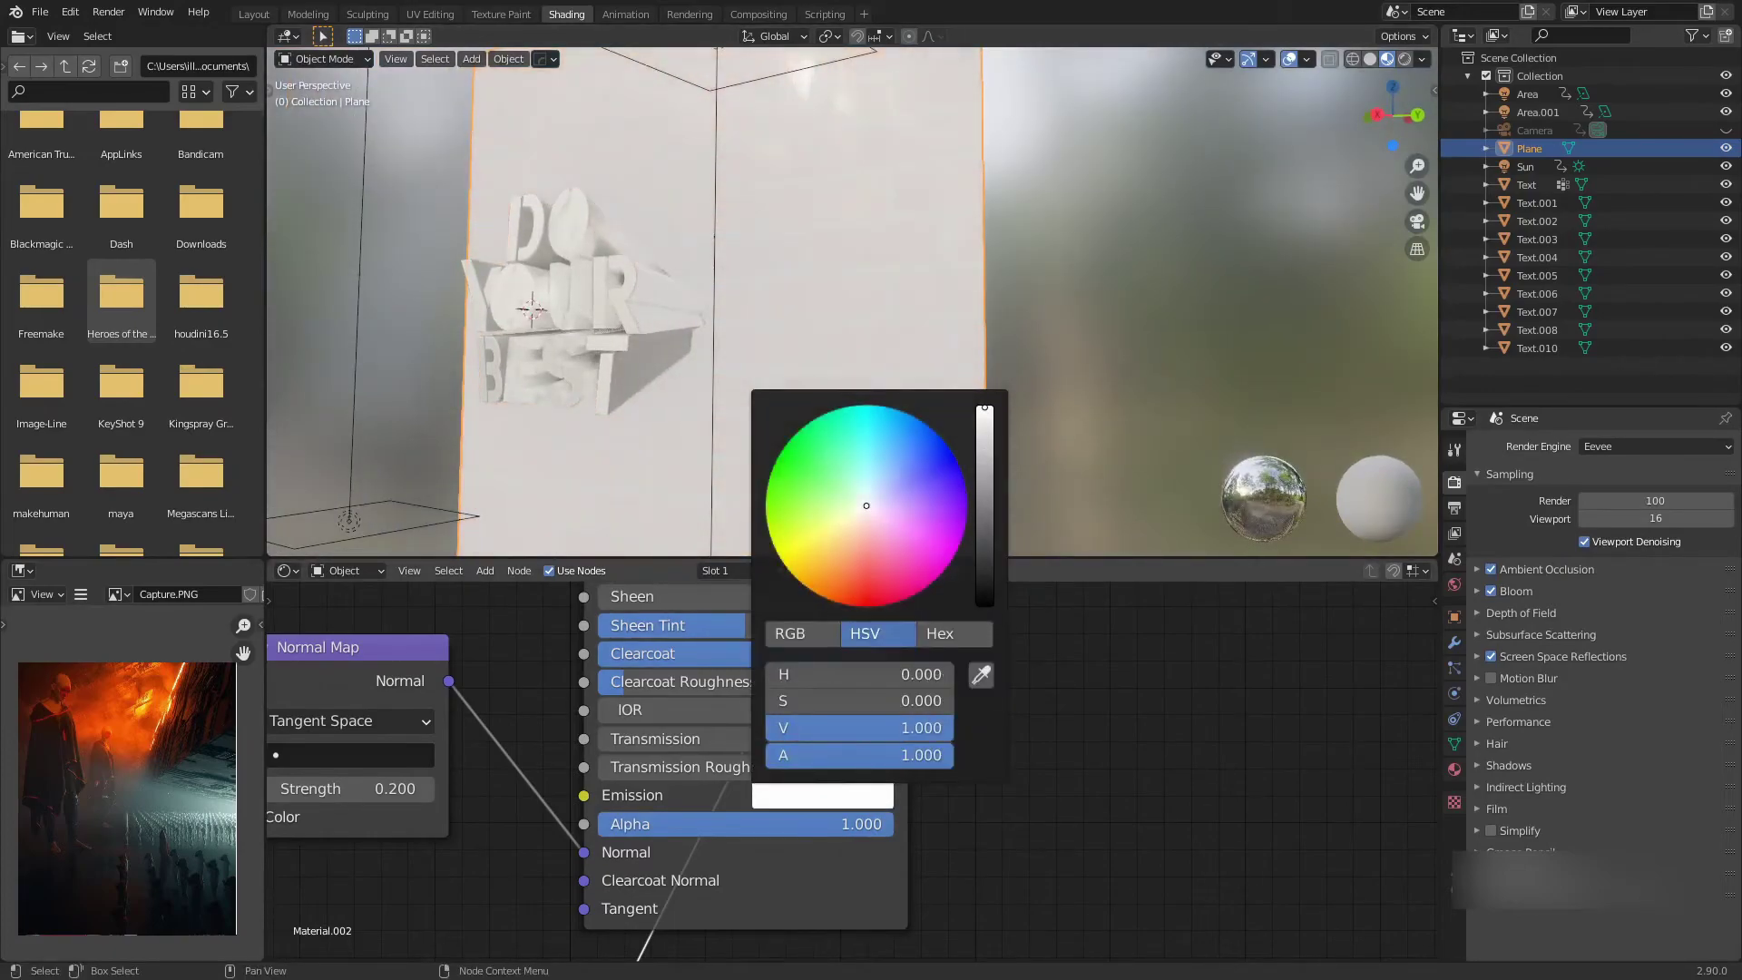
left_click(806, 796)
left_click_drag(978, 462, 920, 734)
Try an Alpha of 0.000 on the Principled BSDF and view the whole plane
middle_click_drag(648, 819, 755, 755)
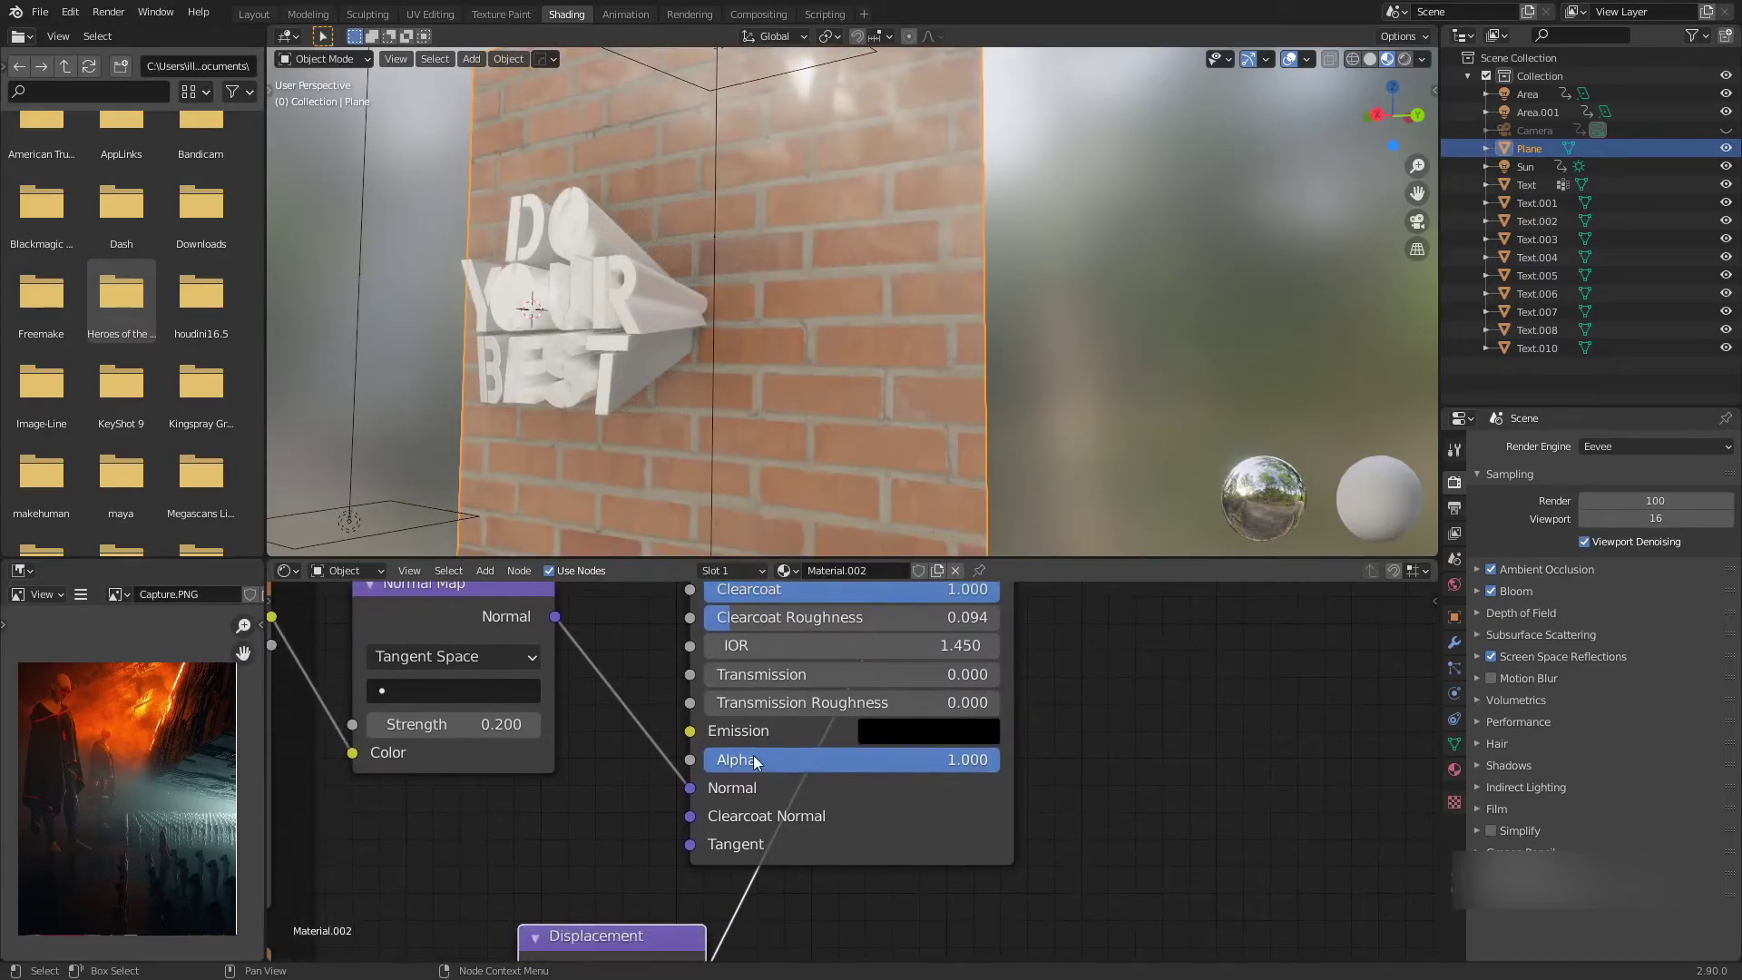
left_click_drag(876, 762, 708, 760)
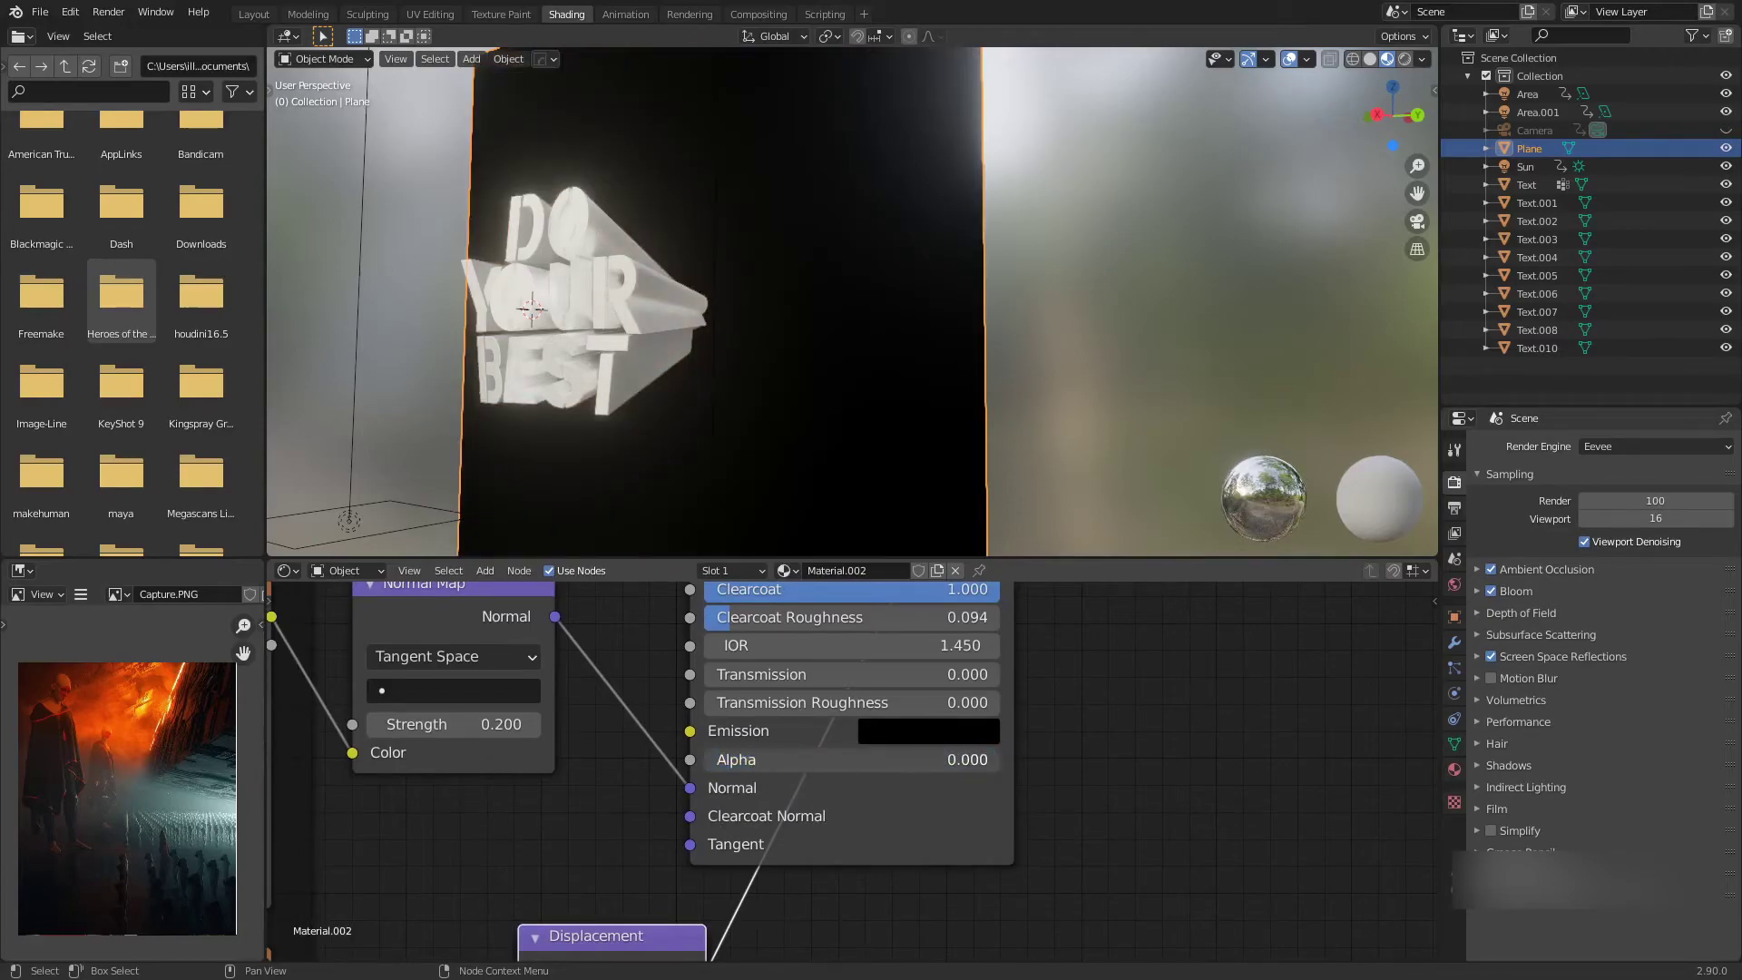
scroll(908, 435, "down", 4)
middle_click_drag(907, 428, 912, 449)
scroll(911, 447, "up", 2)
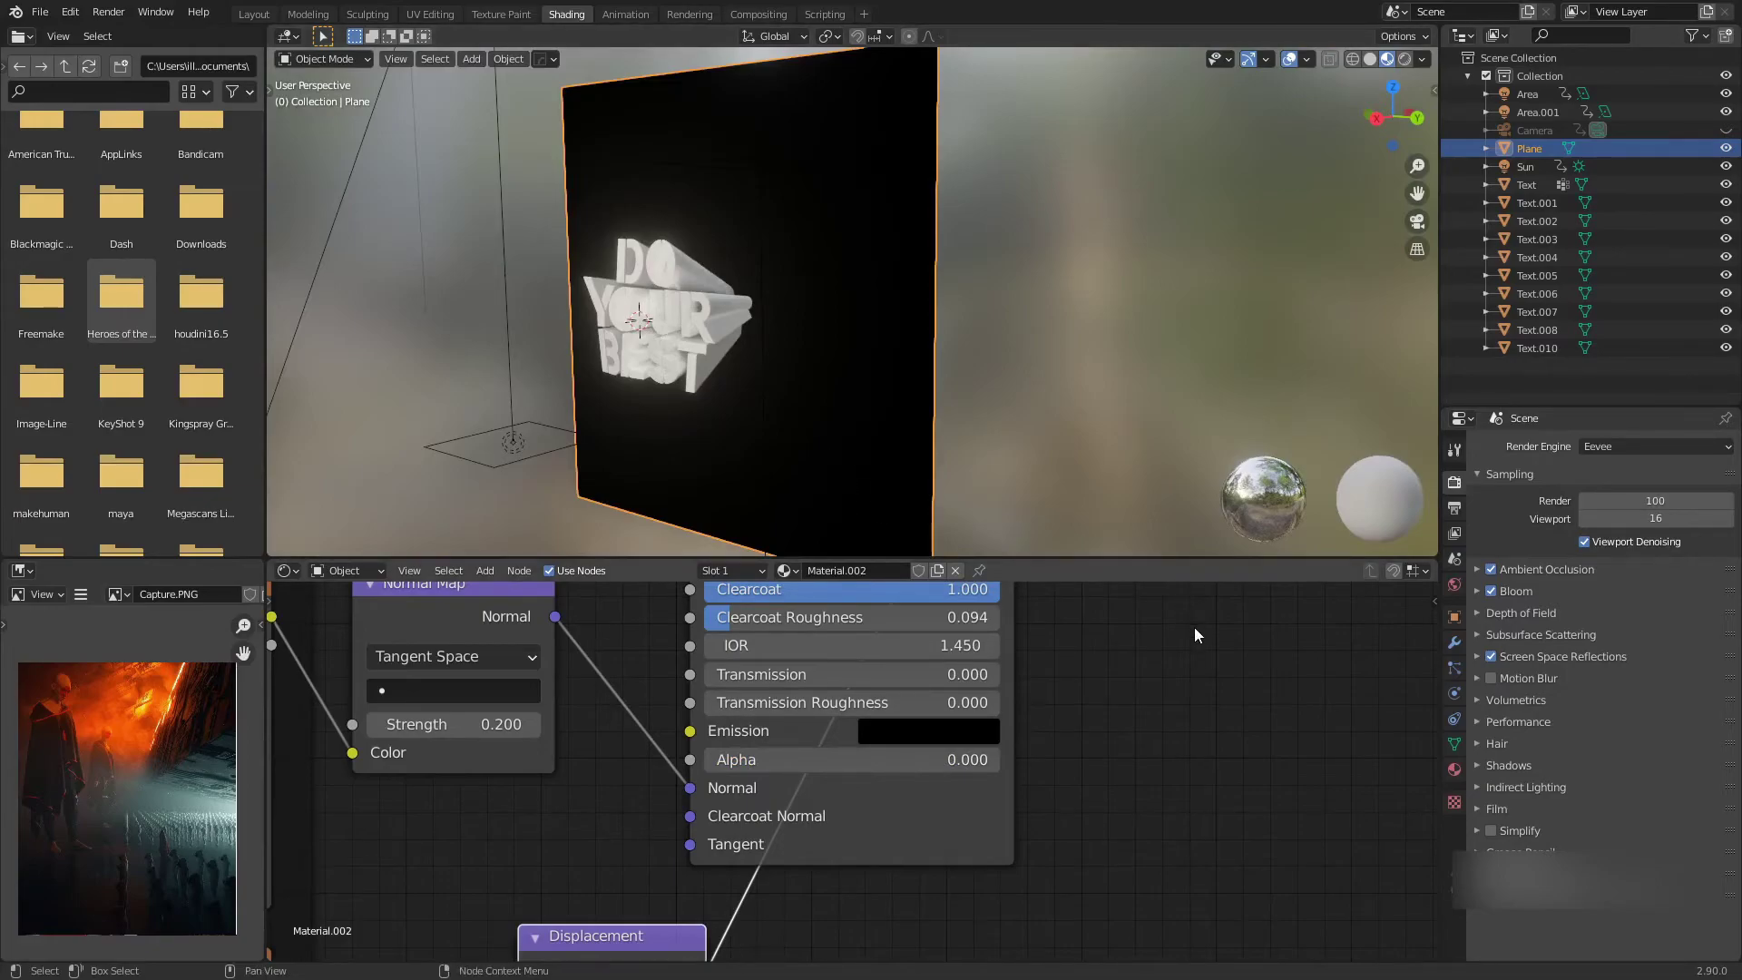
Set the brick material's Blend Mode to Alpha Hashed in the material options and check the plane's transparency
key("n")
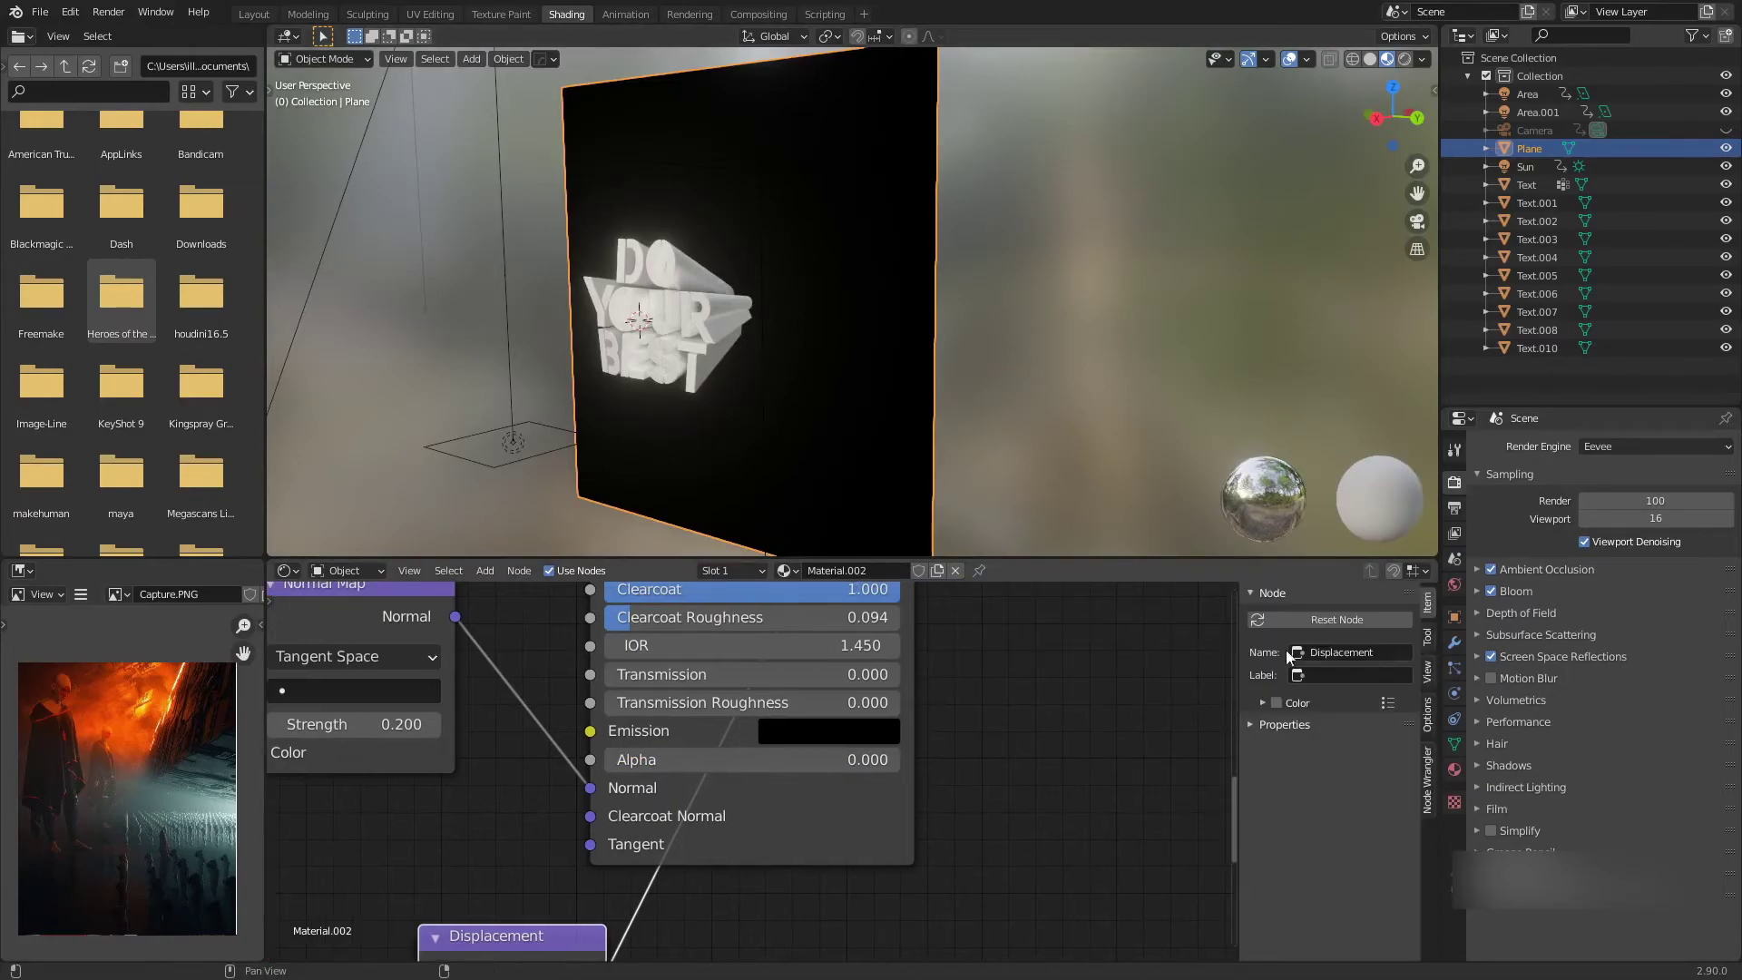
left_click(1429, 711)
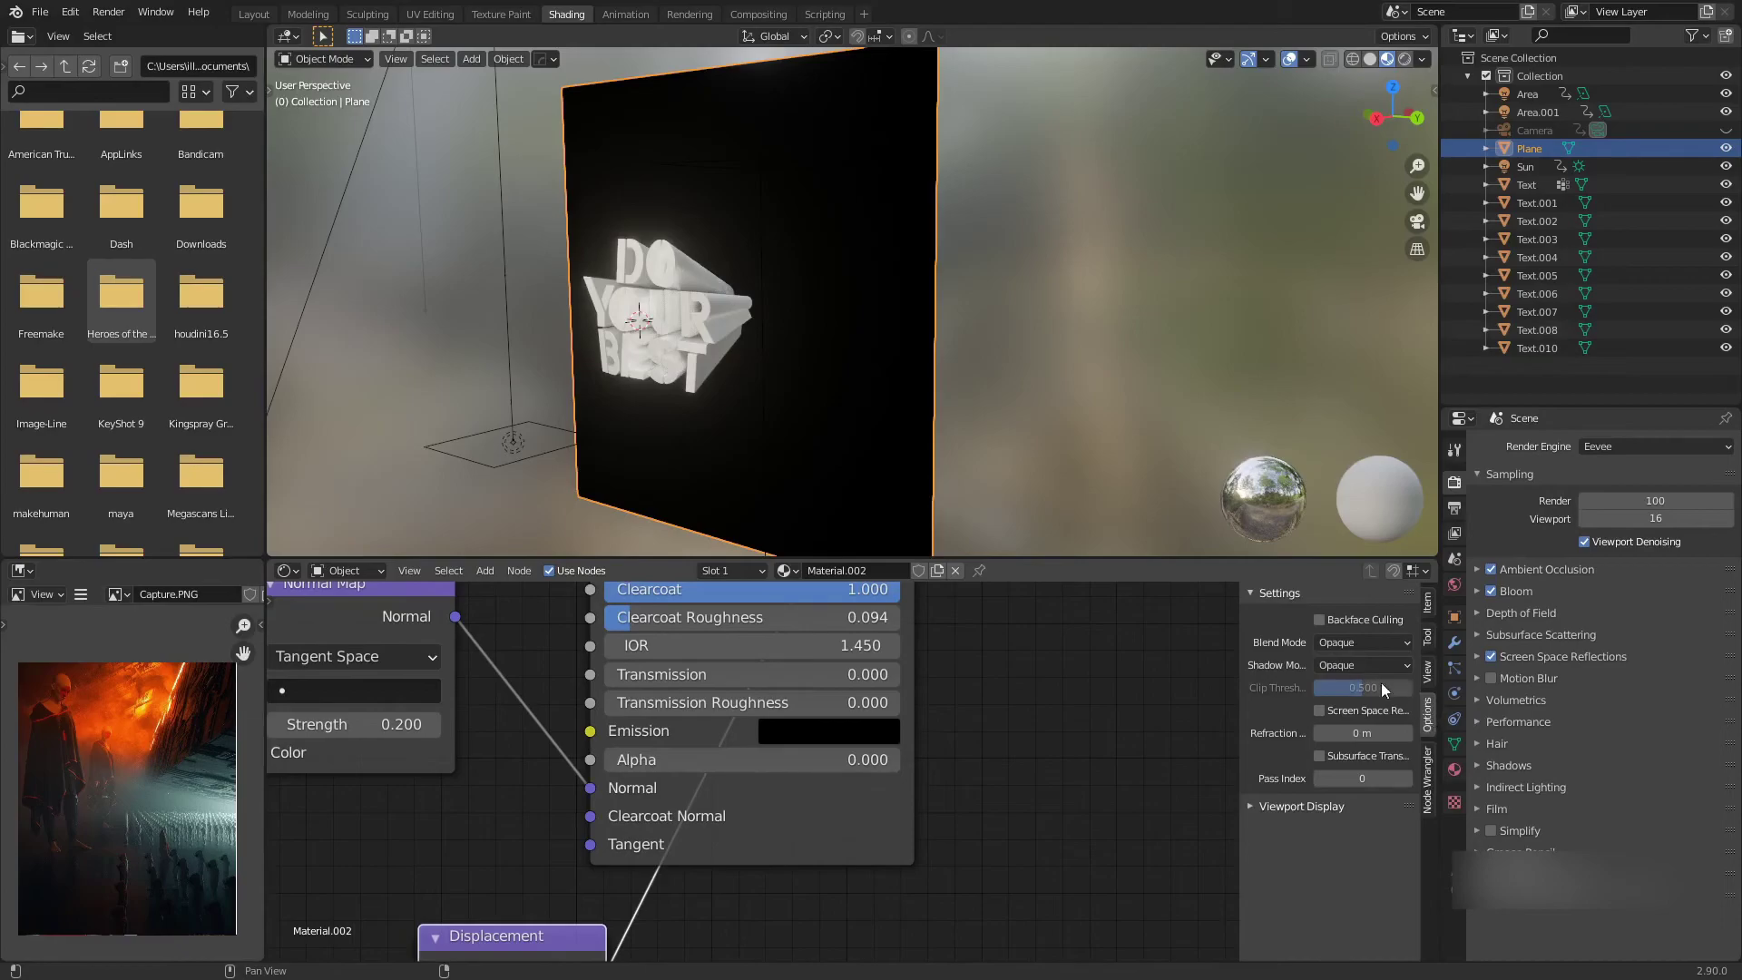
left_click(1363, 642)
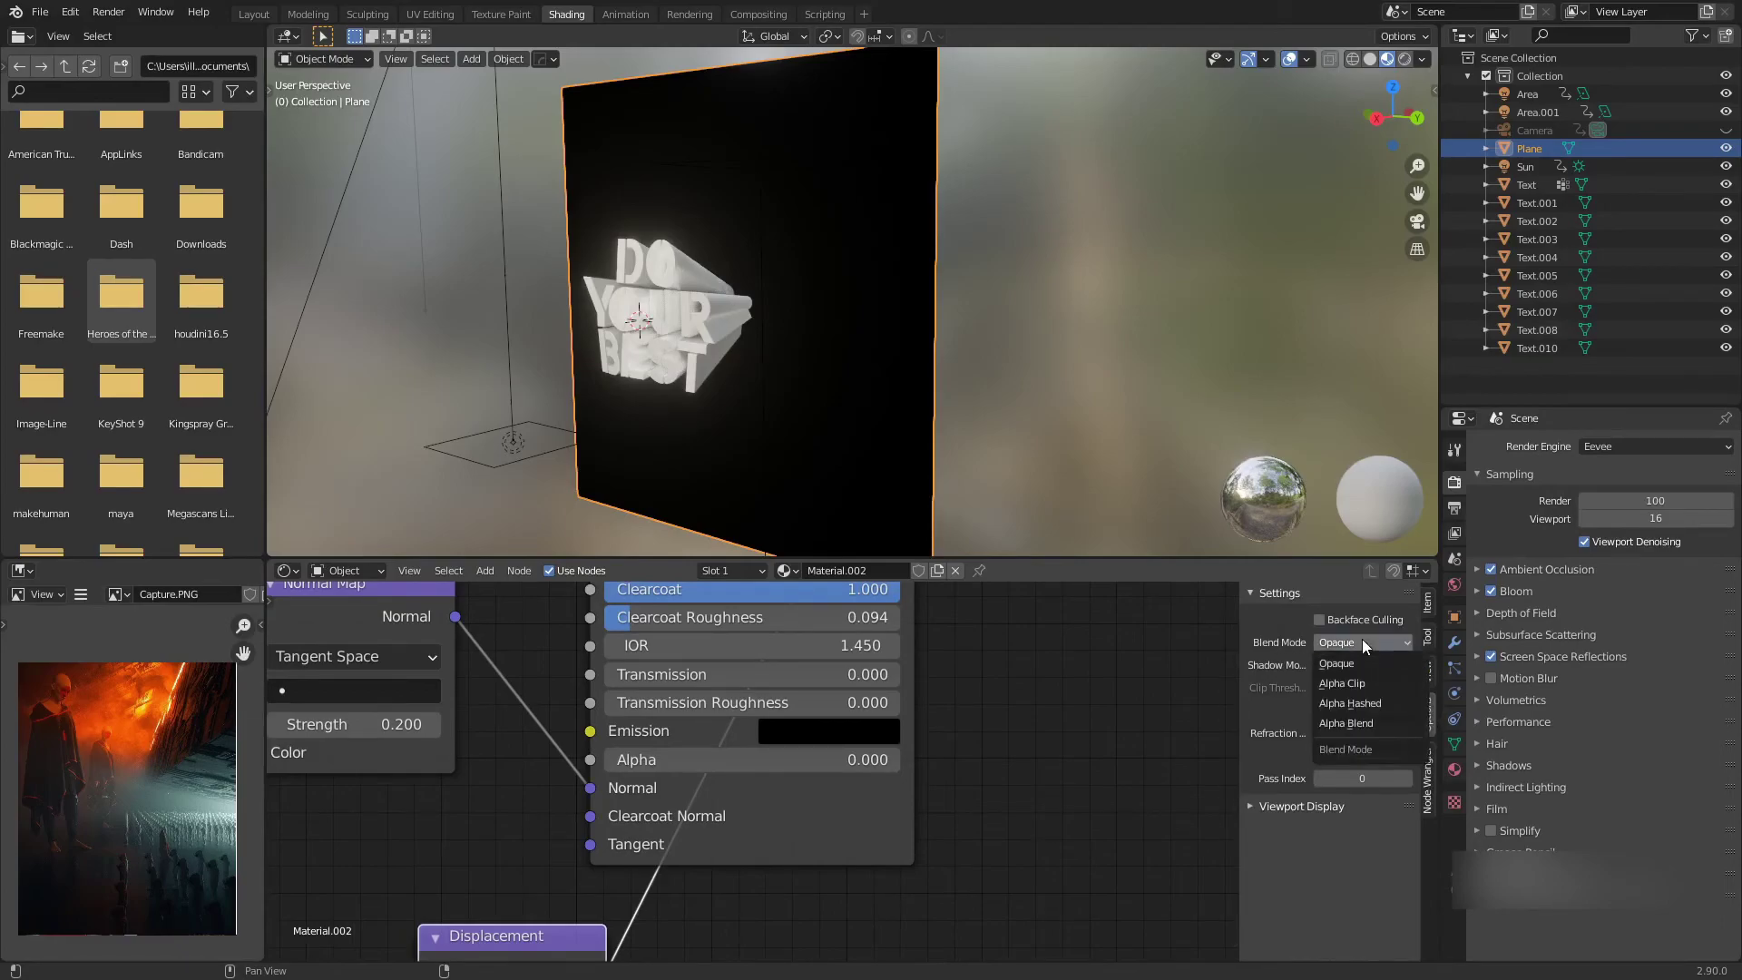
left_click(1375, 705)
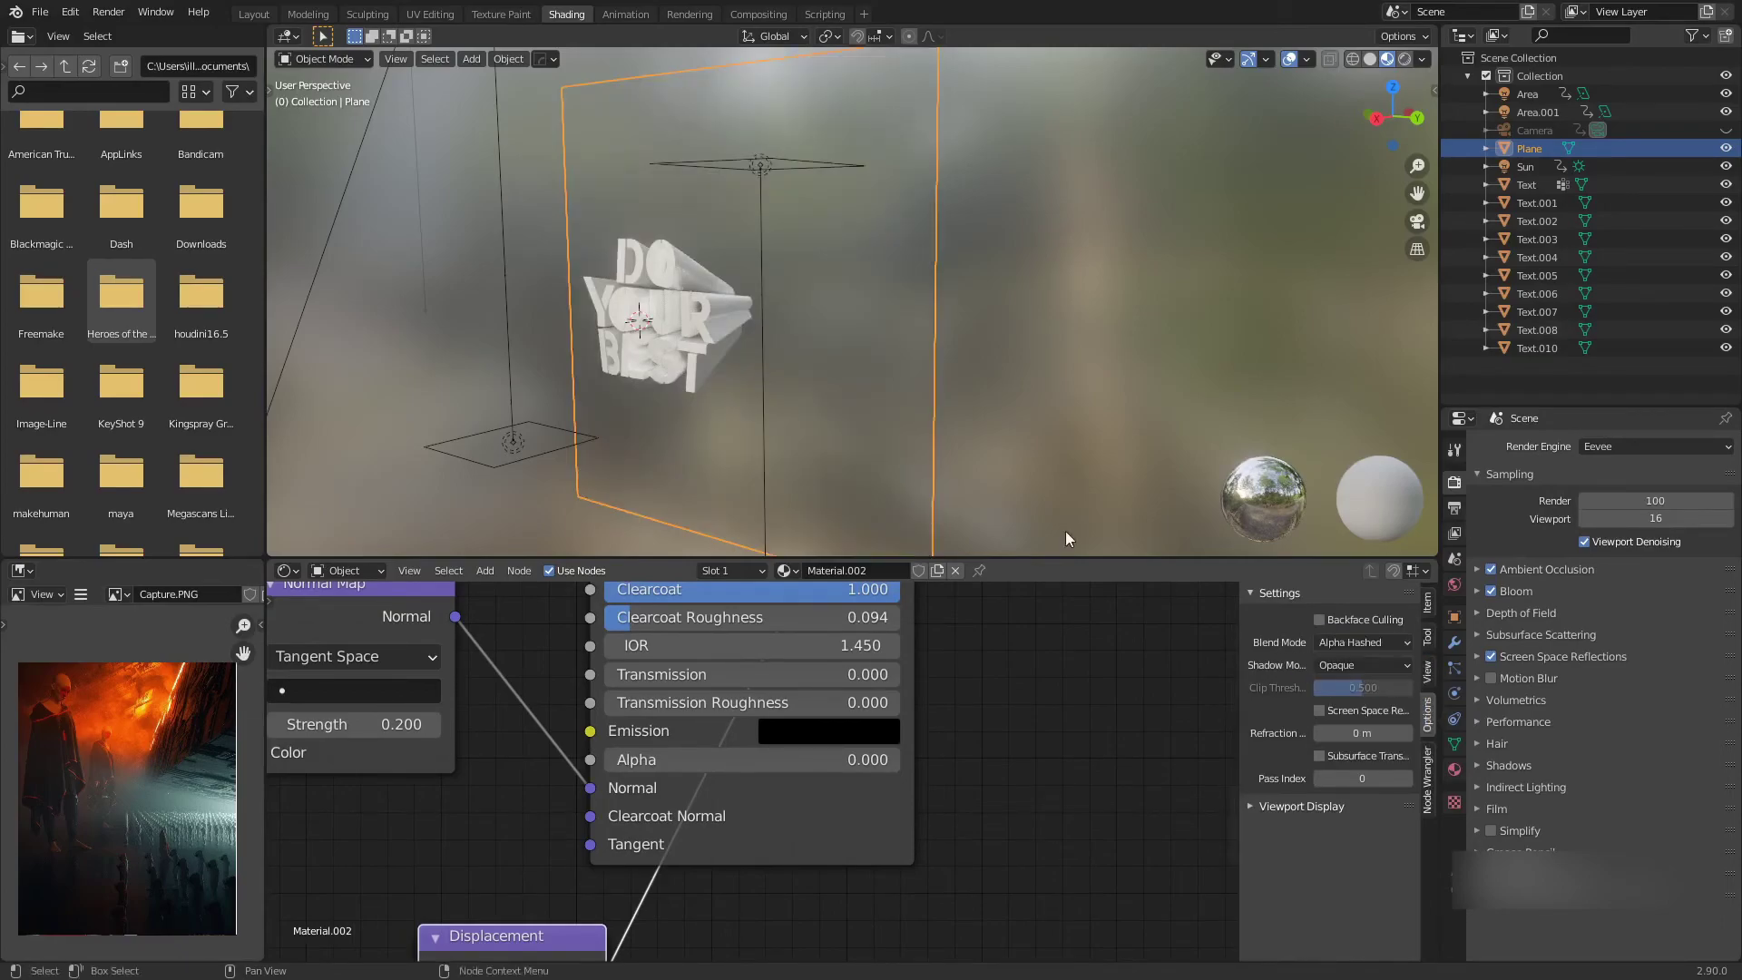
scroll(993, 372, "down", 3)
middle_click_drag(990, 370, 897, 388)
left_click(1060, 360)
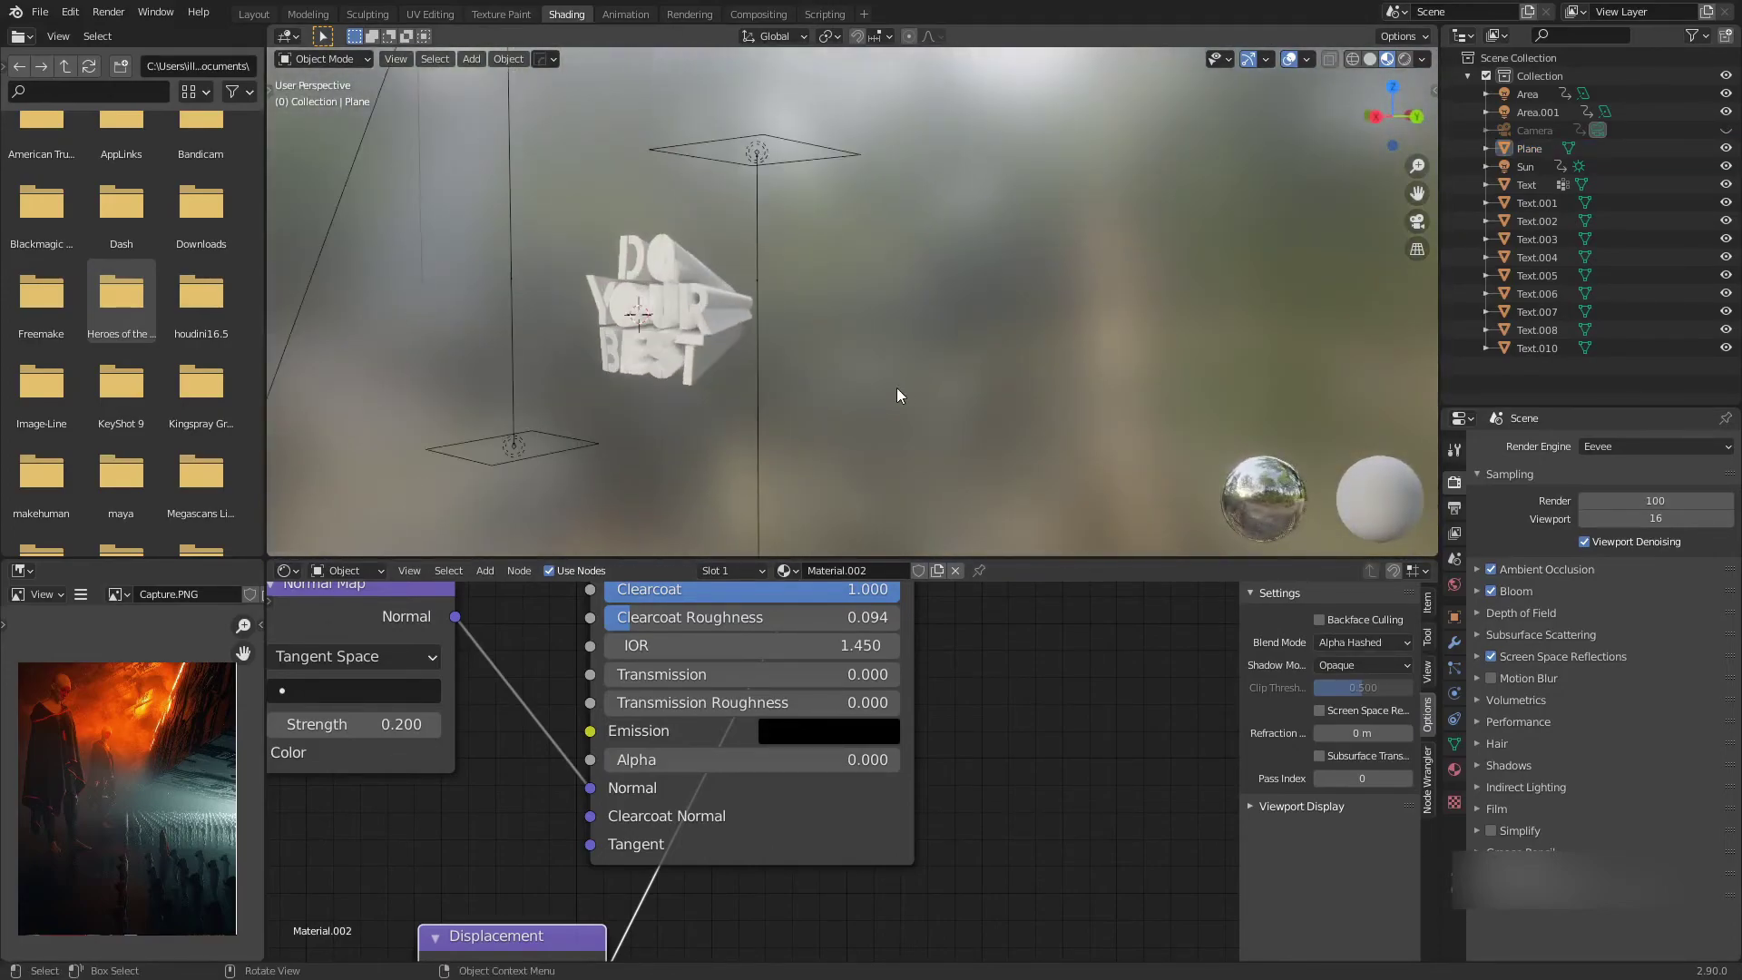
left_click(858, 341)
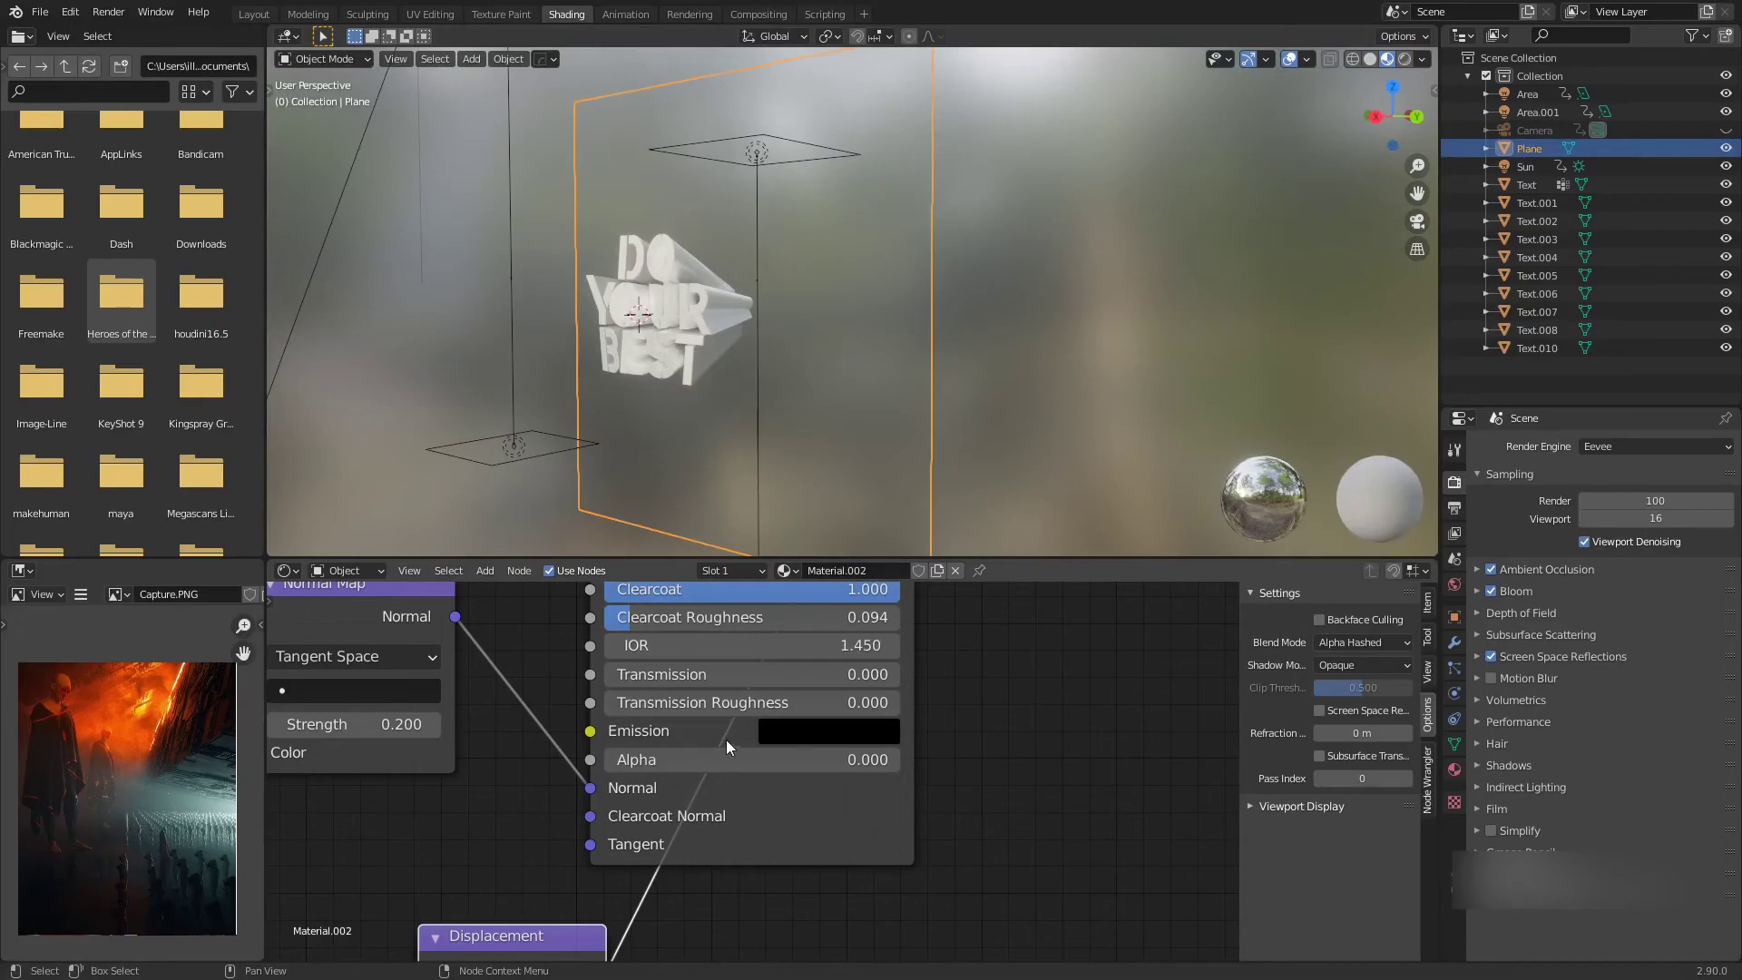
Return the Principled BSDF's Alpha to full opacity and view the brick plane with the text from a distance
middle_click_drag(725, 742, 742, 791)
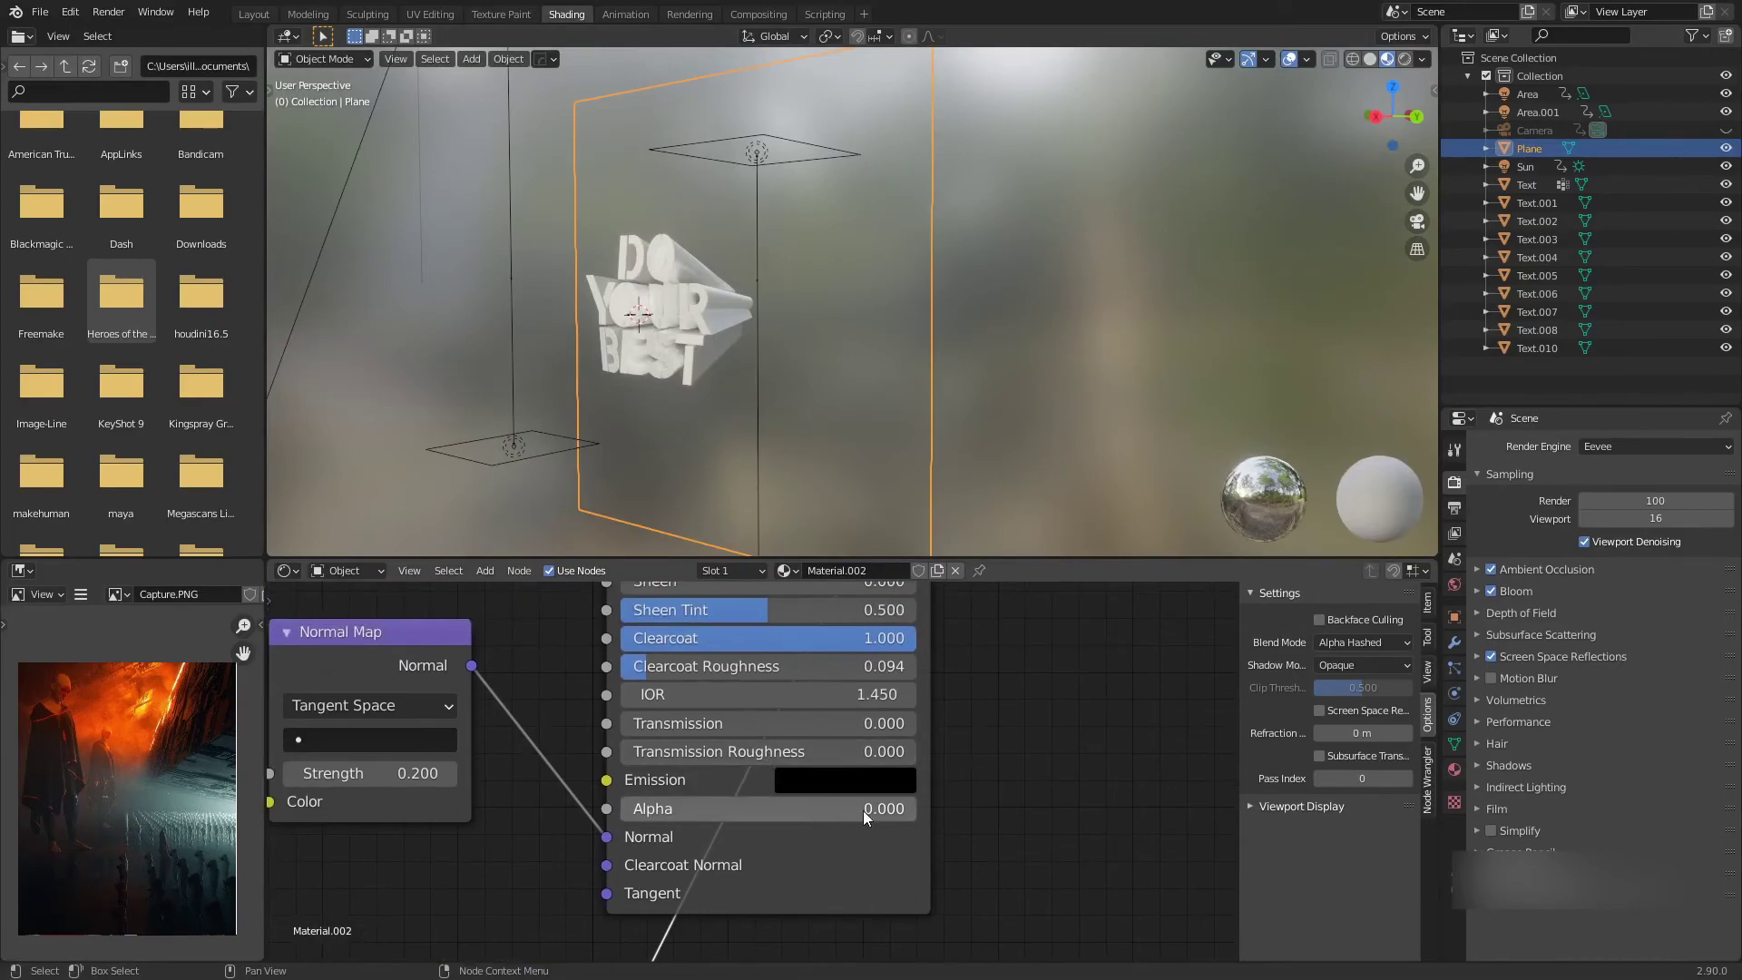
left_click_drag(655, 804, 915, 806)
mouse_move(944, 476)
middle_mouse_down()
mouse_move(1021, 412)
mouse_move(1044, 475)
mouse_move(922, 463)
middle_mouse_up()
scroll(921, 463, "down", 3)
left_click(967, 416)
scroll(907, 405, "down", 3)
middle_click_drag(862, 406, 934, 413)
scroll(804, 619, "down", 8)
Tidy the node tree by moving the Principled BSDF, Material Output, Normal Map and Displacement nodes closer to the texture nodes
middle_click_drag(697, 680, 739, 704)
scroll(700, 711, "up", 2)
scroll(786, 775, "down", 3)
scroll(745, 727, "up", 4)
scroll(742, 724, "up", 3)
scroll(729, 755, "down", 4)
scroll(753, 742, "down", 2)
scroll(776, 735, "down", 2)
left_click_drag(490, 626, 730, 904)
left_click_drag(714, 782, 650, 796)
left_click_drag(712, 646, 867, 868)
key("g")
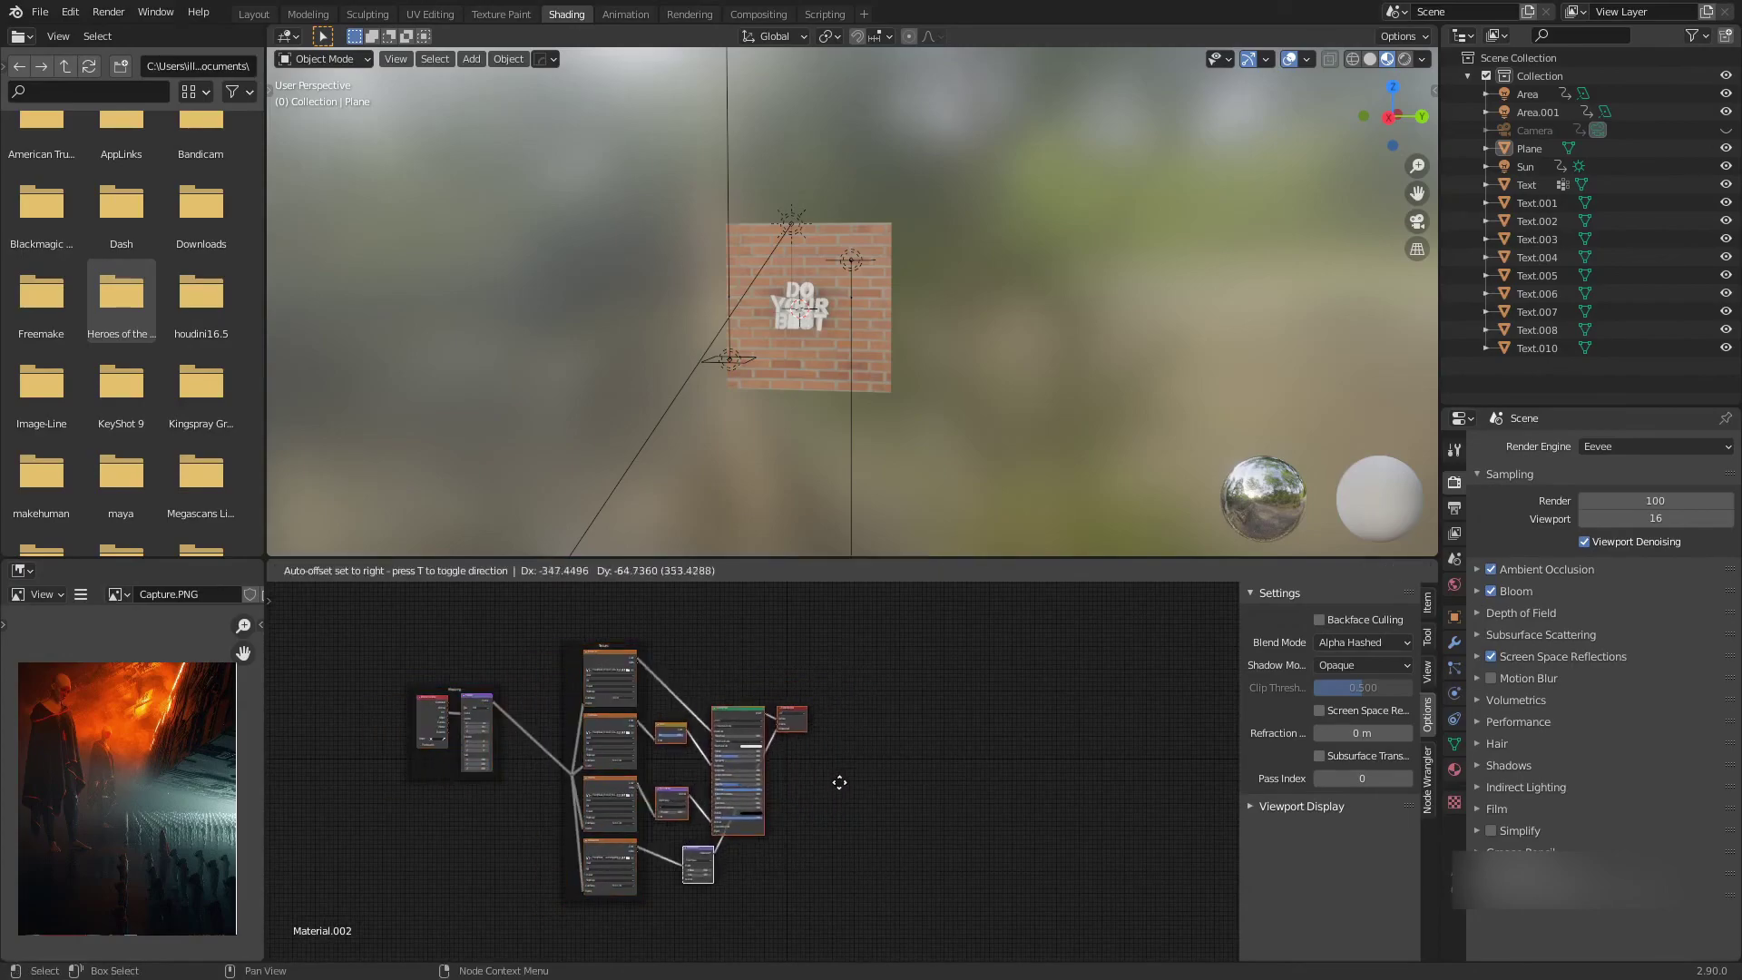
left_click(863, 782)
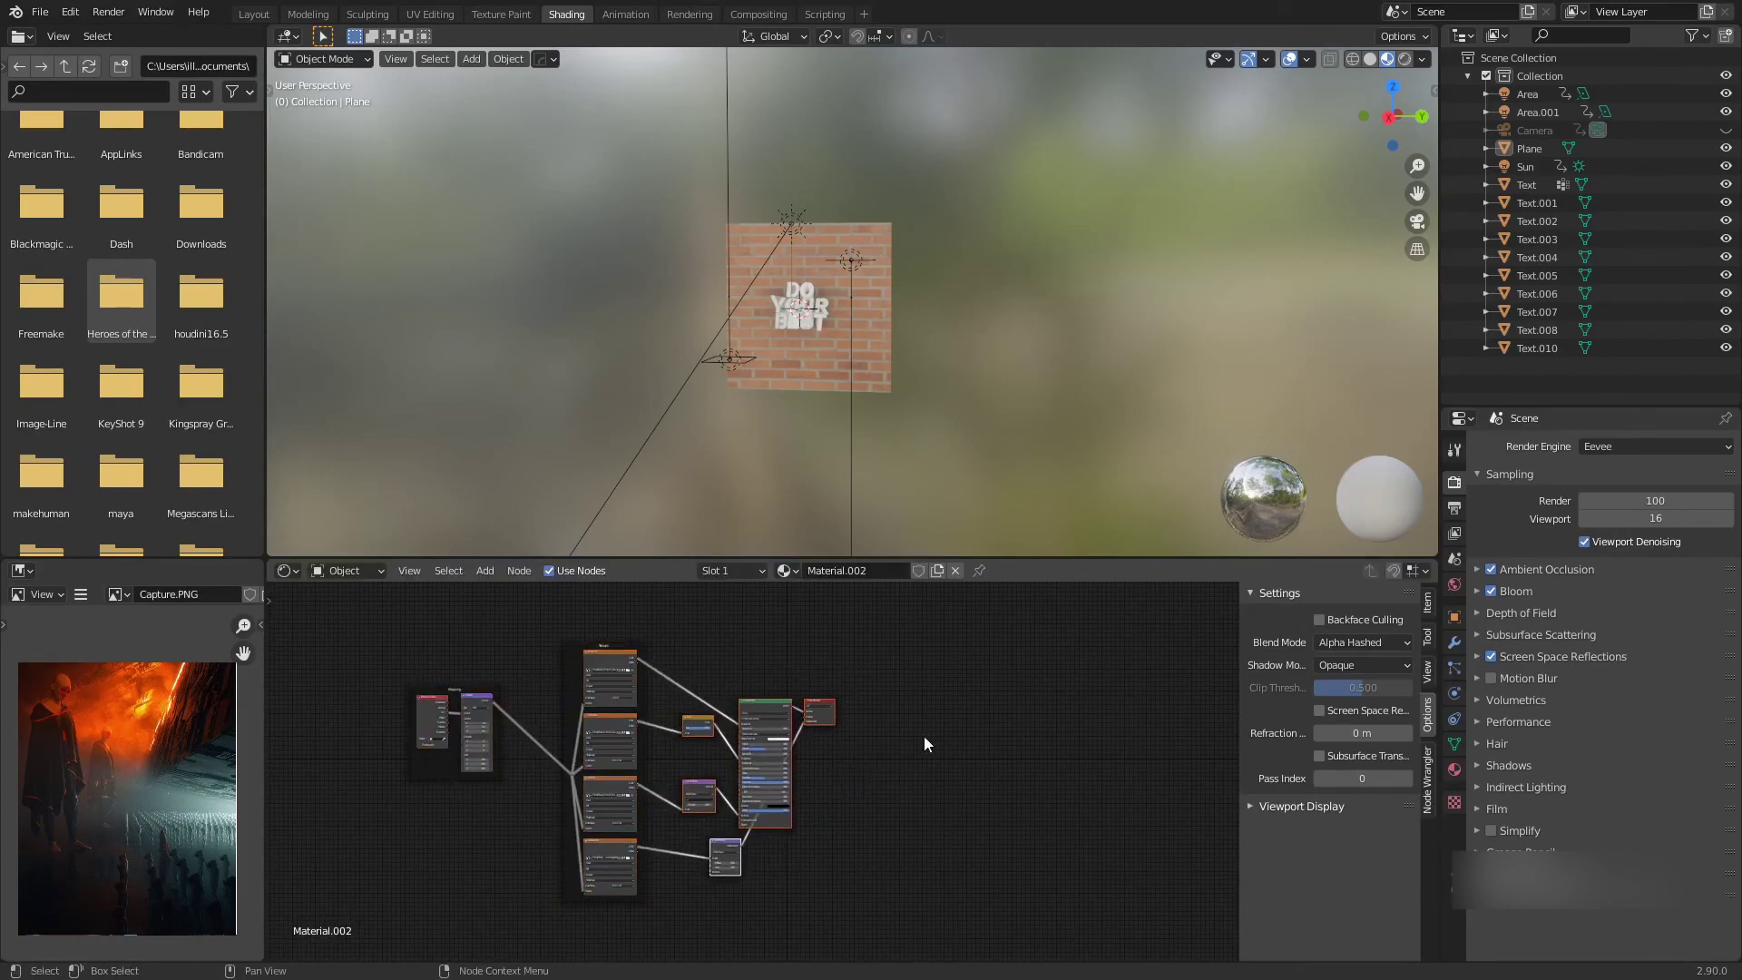